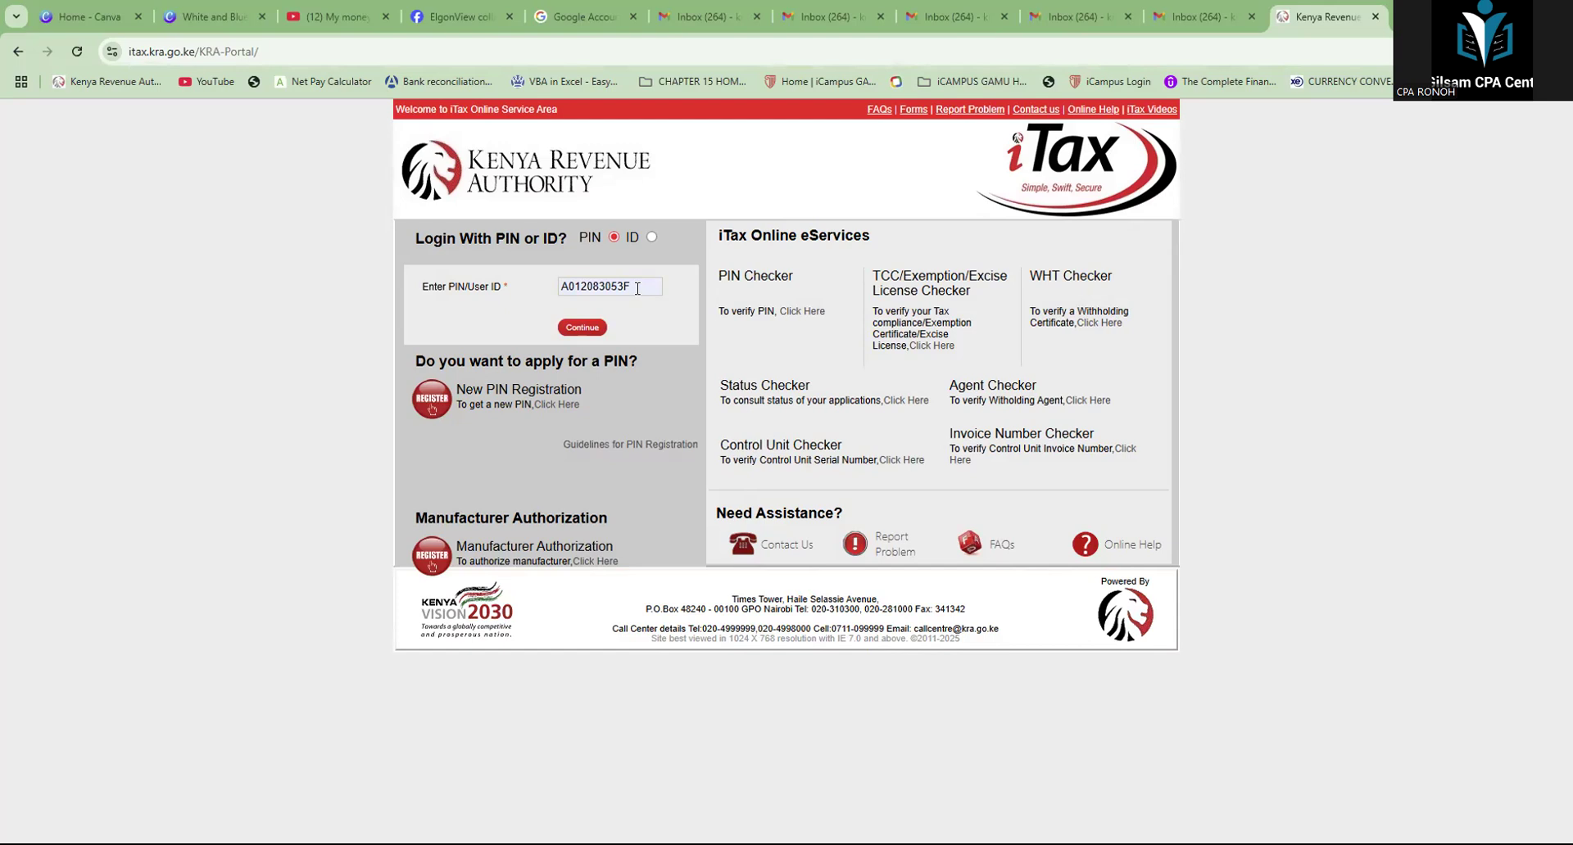
{"action": "left_click", "coordinate": [583, 327]}
{"action": "left_click", "coordinate": [461, 343]}
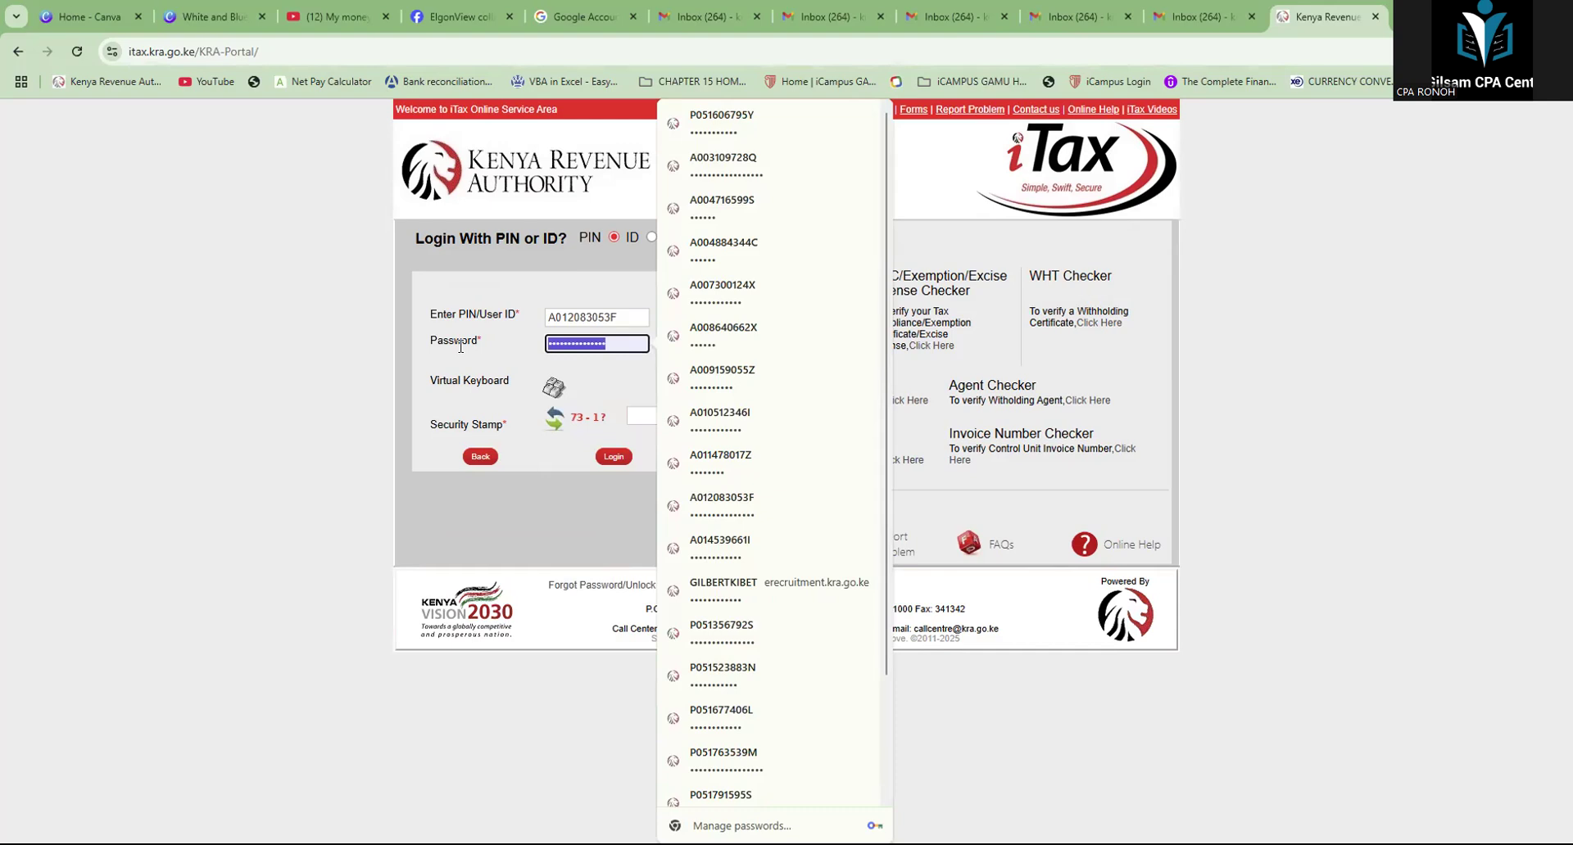
{"action": "key", "text": "BackSpace"}
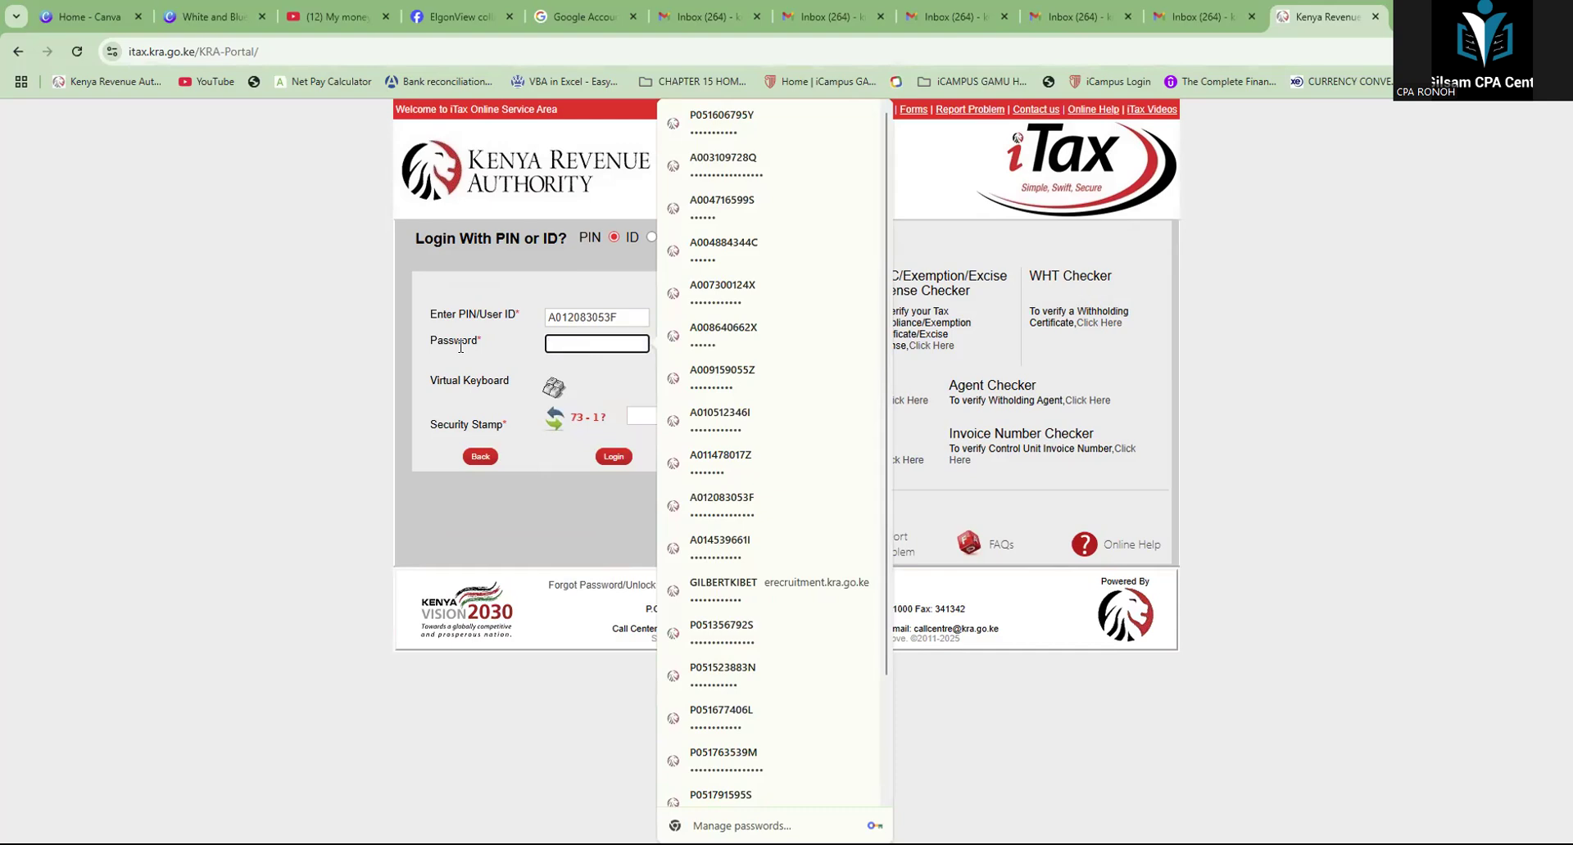
{"action": "type", "text": "******"}
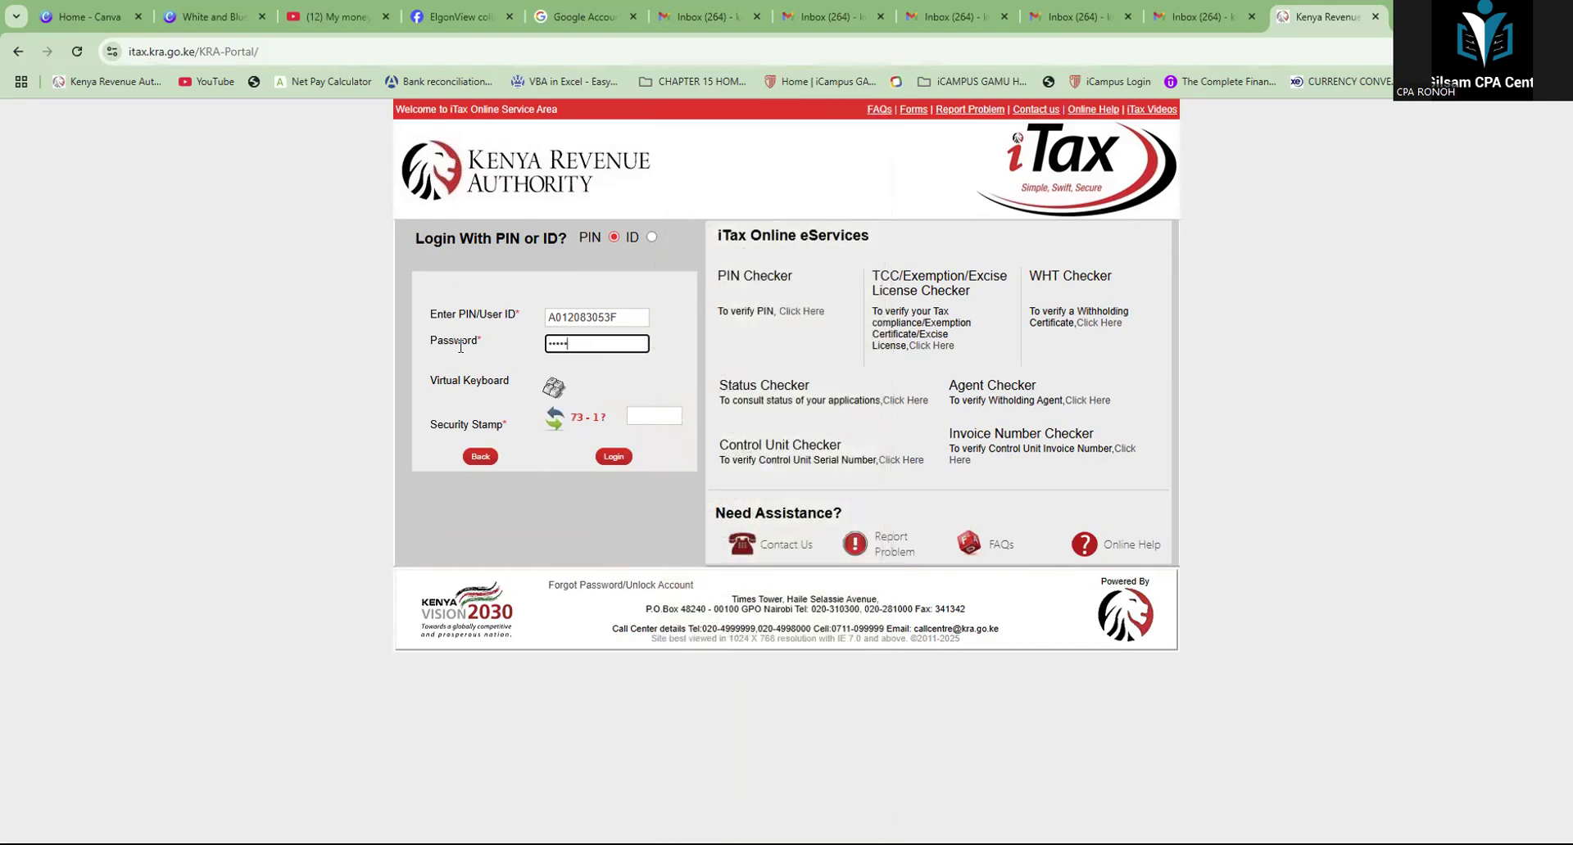
{"action": "type", "text": "****"}
{"action": "left_click", "coordinate": [670, 420]}
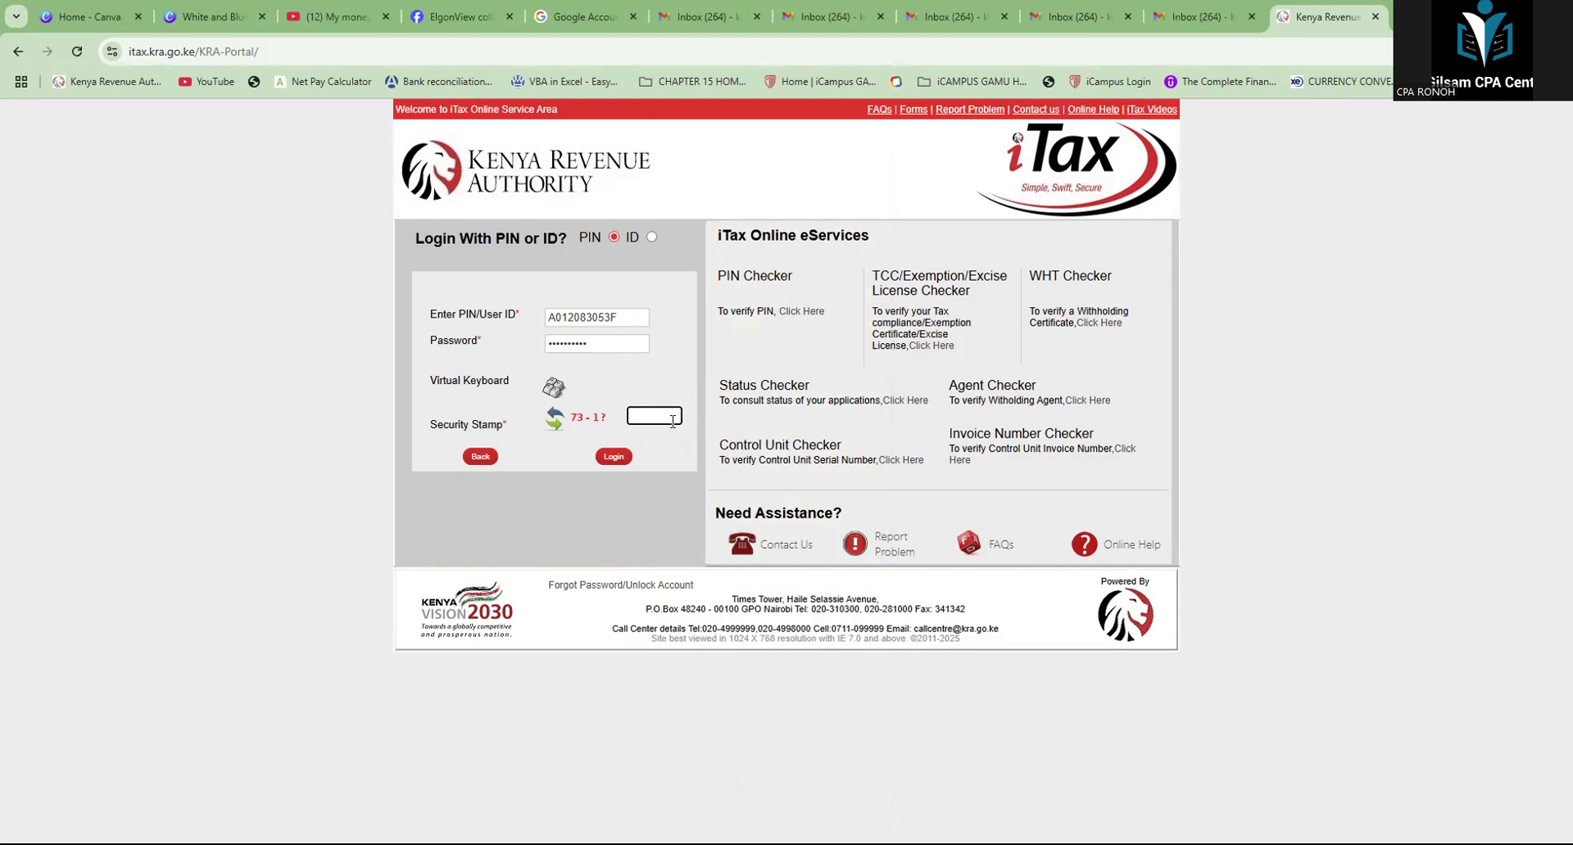
{"action": "left_click", "coordinate": [614, 457]}
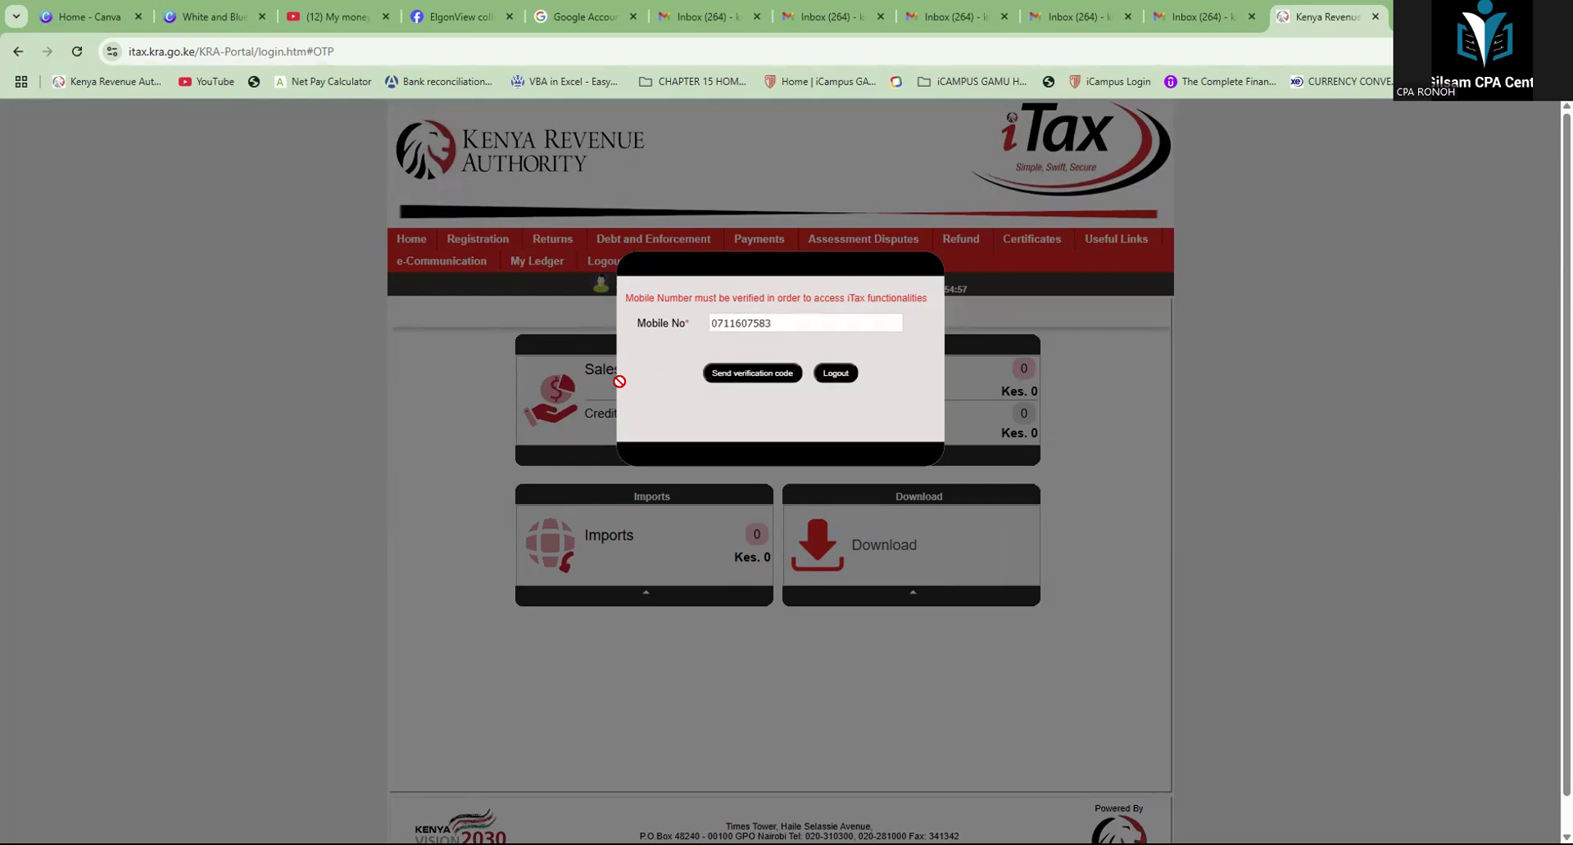
Verify the other saved mobile number with the texted one-time code and dismiss the completion alert
{"action": "left_click", "coordinate": [785, 324]}
{"action": "key", "text": "BackSpace"}
{"action": "key", "text": "BackSpace"}
{"action": "key", "text": "BackSpace"}
{"action": "key", "text": "BackSpace"}
{"action": "key", "text": "BackSpace"}
{"action": "key", "text": "BackSpace"}
{"action": "key", "text": "BackSpace"}
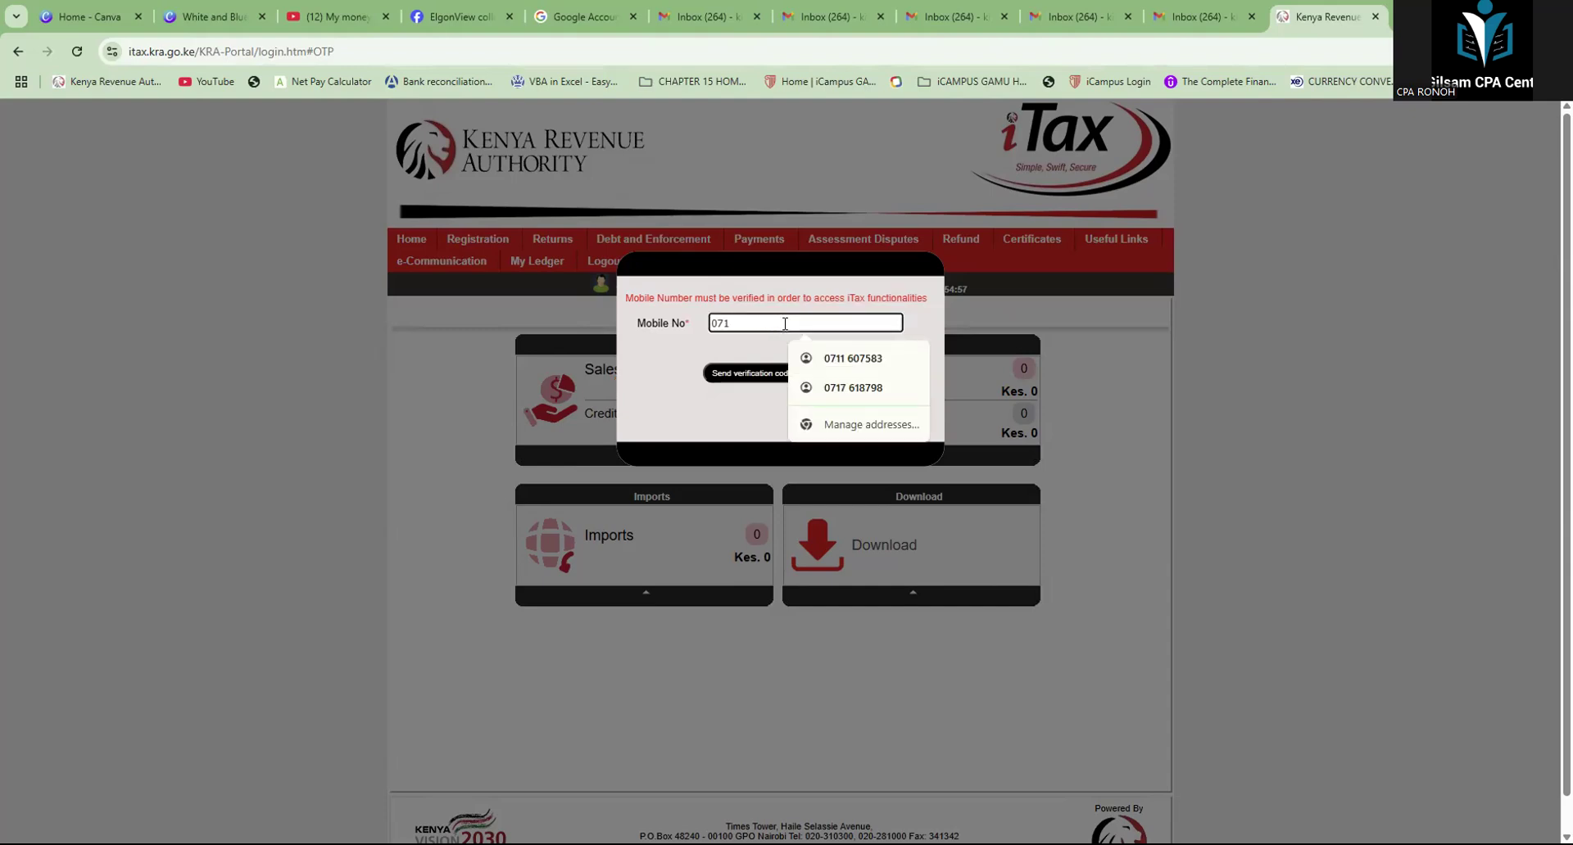
{"action": "left_click", "coordinate": [848, 389]}
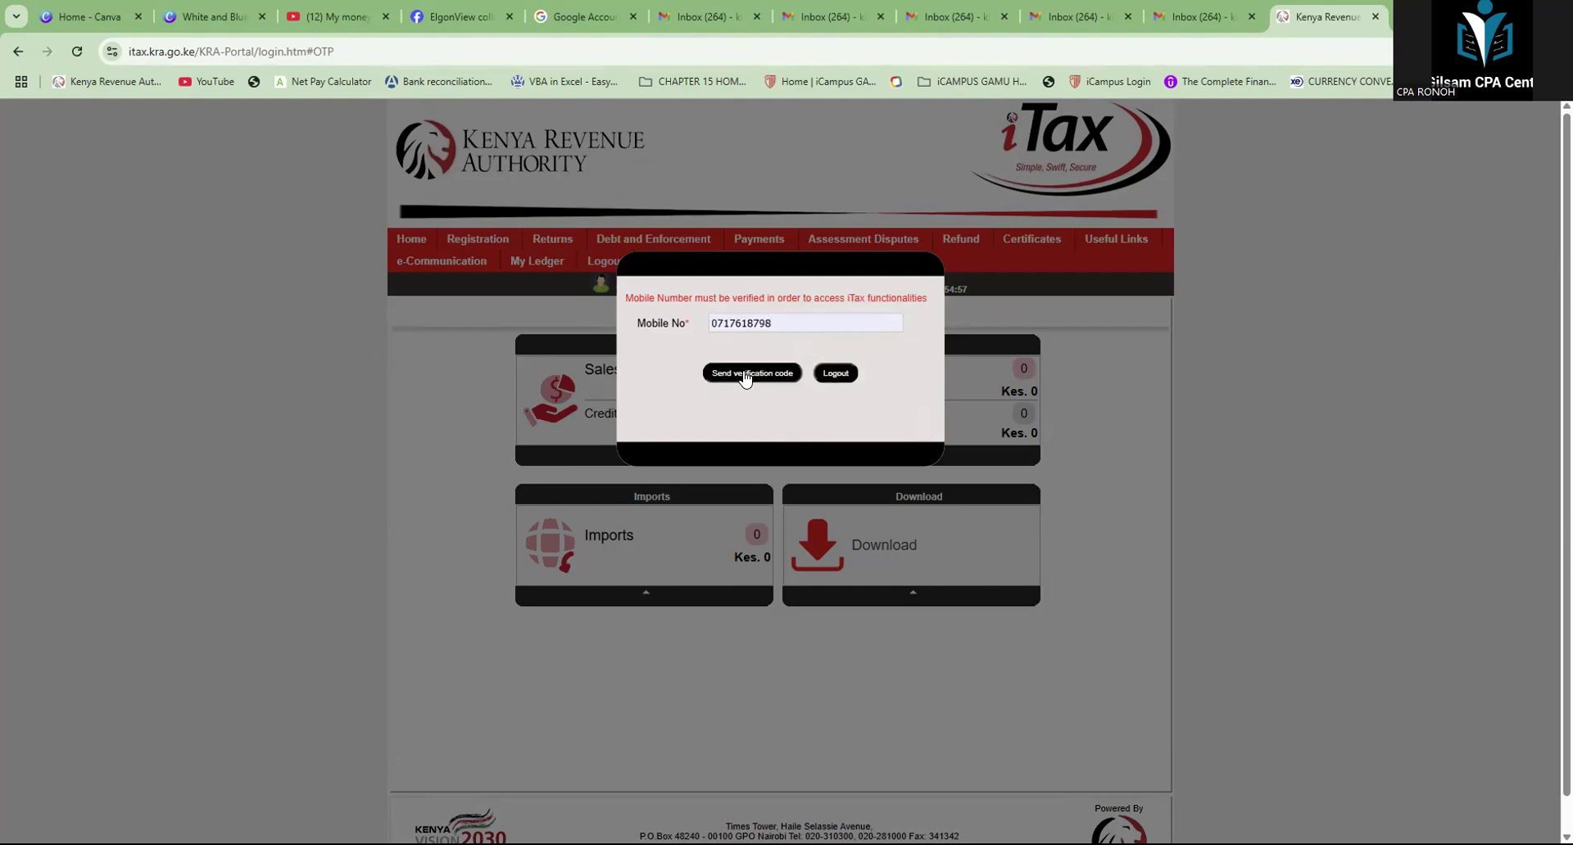
{"action": "left_click", "coordinate": [746, 377]}
{"action": "left_click", "coordinate": [768, 418]}
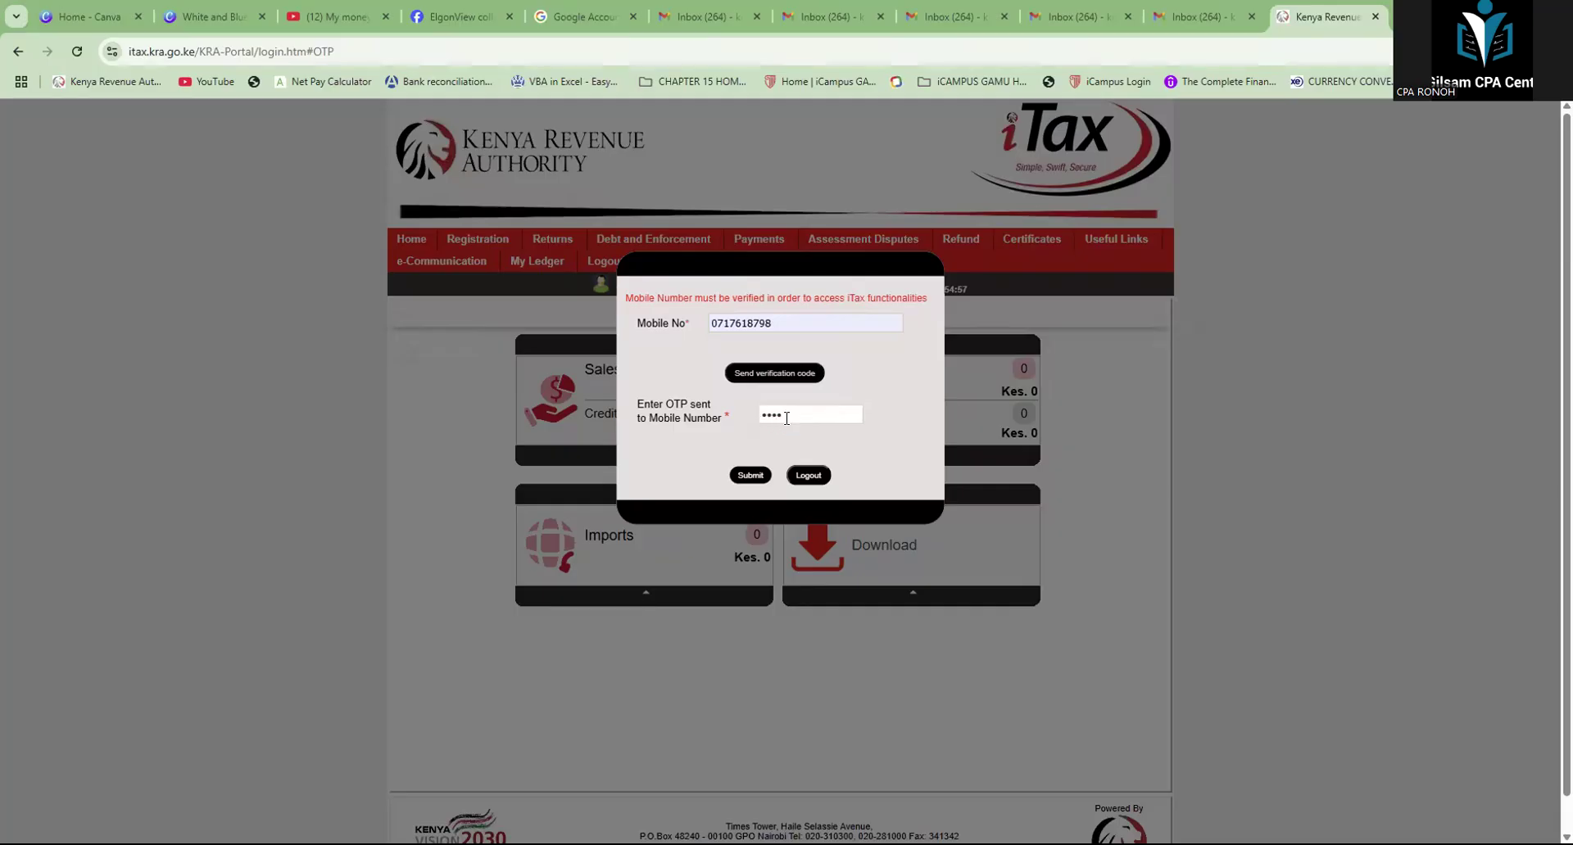
{"action": "left_click", "coordinate": [748, 474]}
{"action": "left_click", "coordinate": [926, 172]}
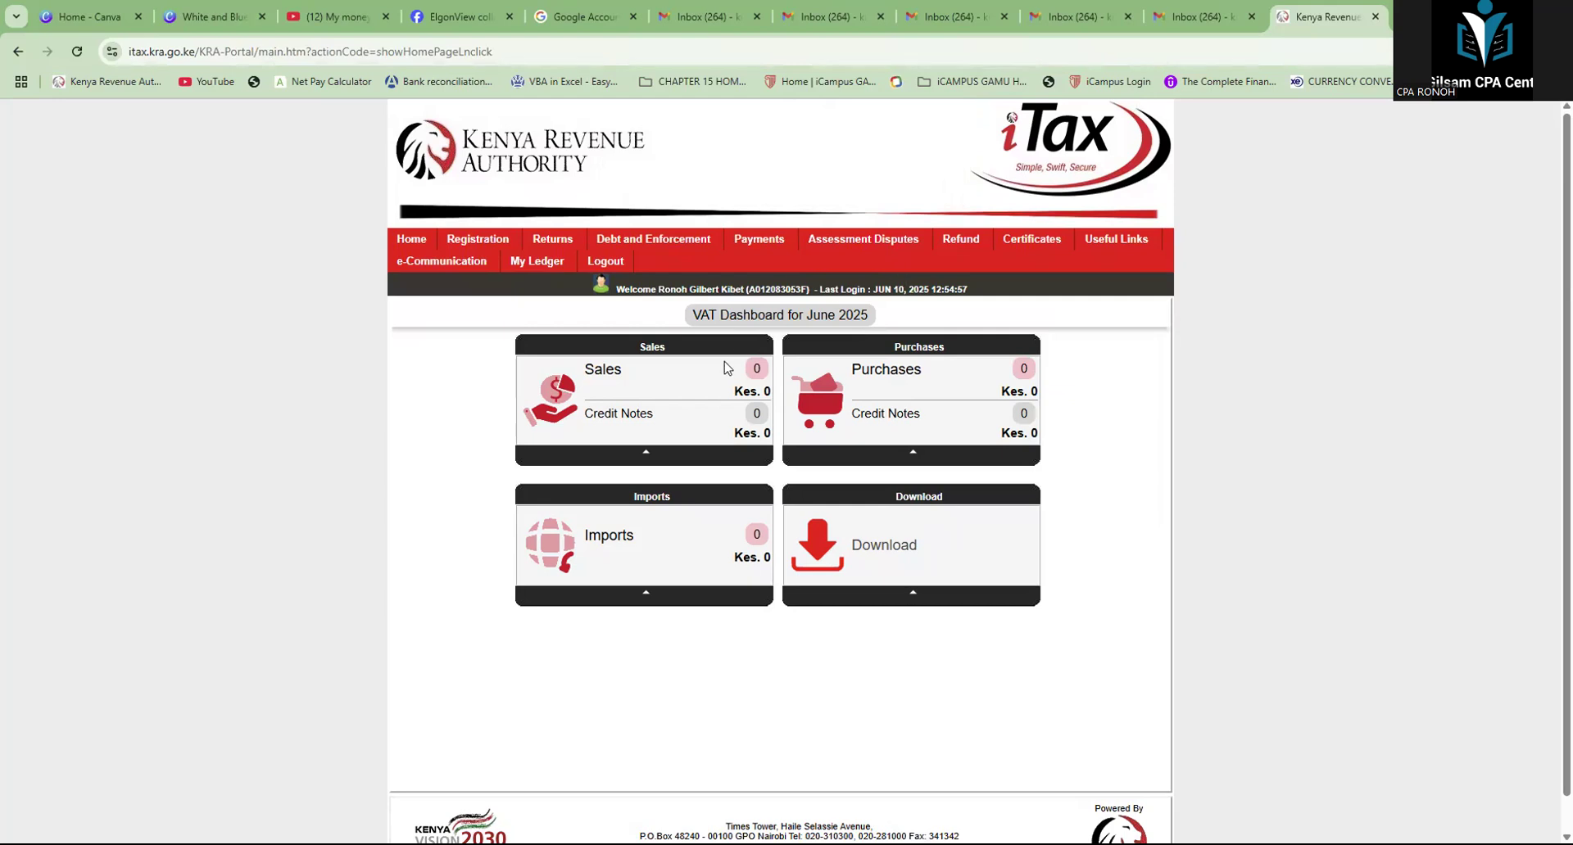
Start a File Return for the Income Tax - Resident Individual obligation and open its form
{"action": "left_click", "coordinate": [557, 262]}
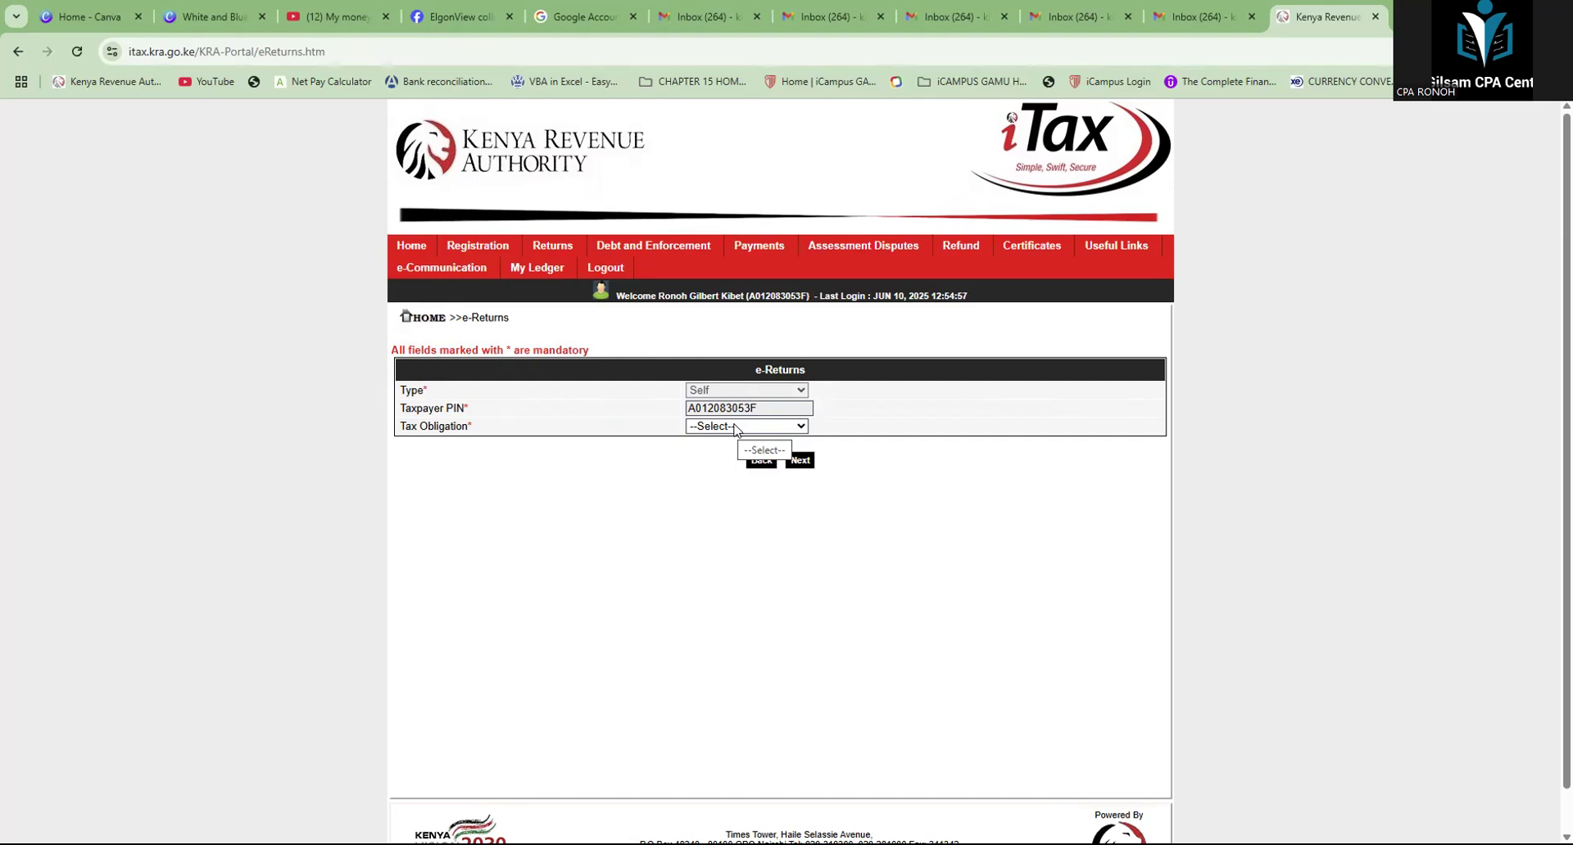
{"action": "left_click", "coordinate": [735, 429]}
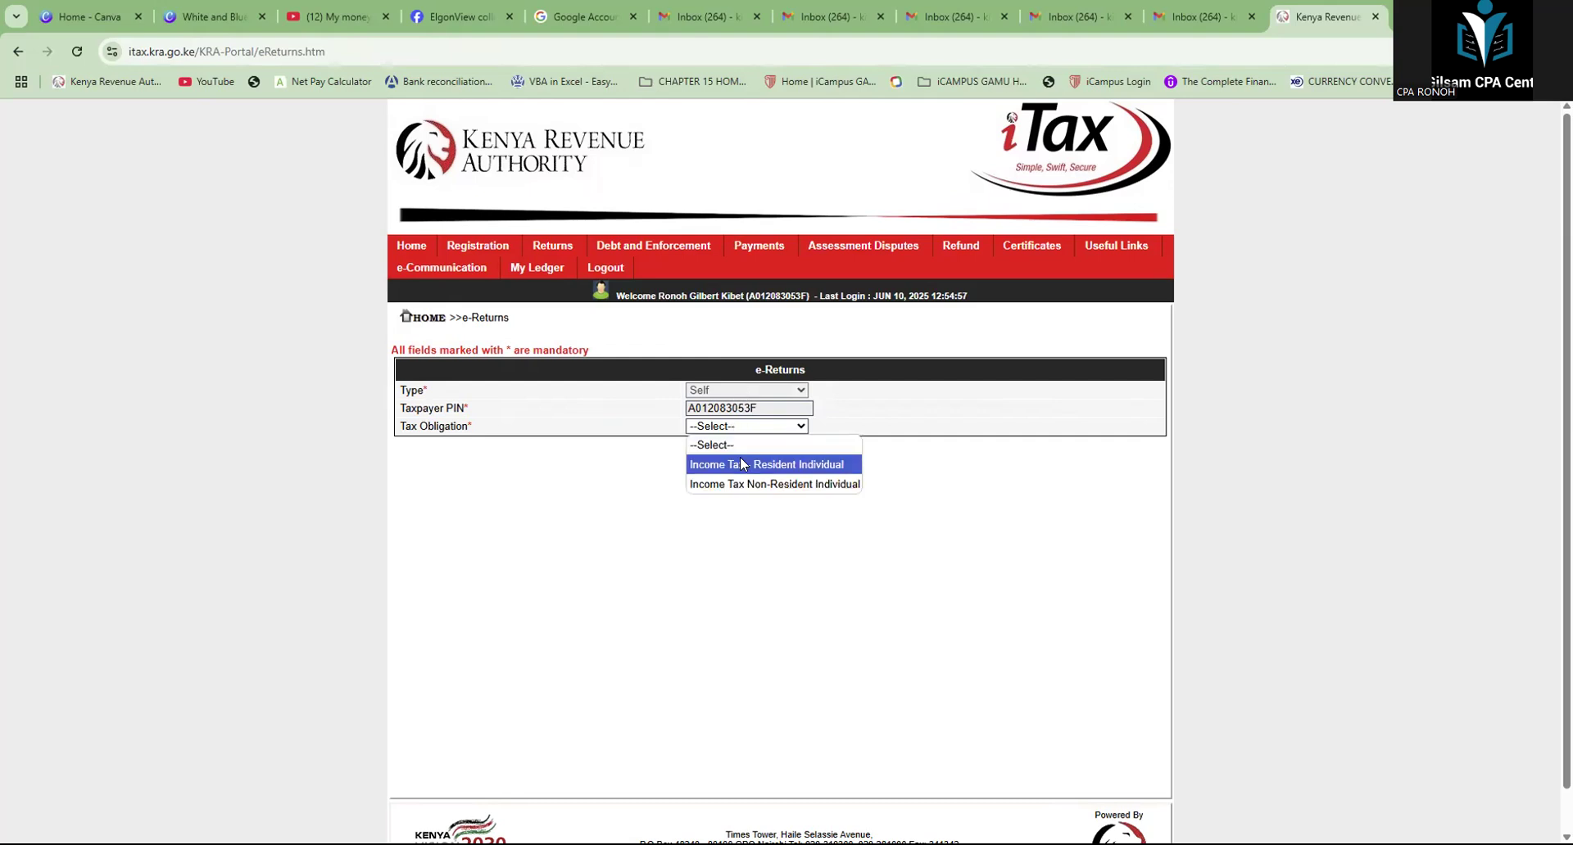
{"action": "left_click", "coordinate": [742, 465]}
{"action": "left_click", "coordinate": [788, 461]}
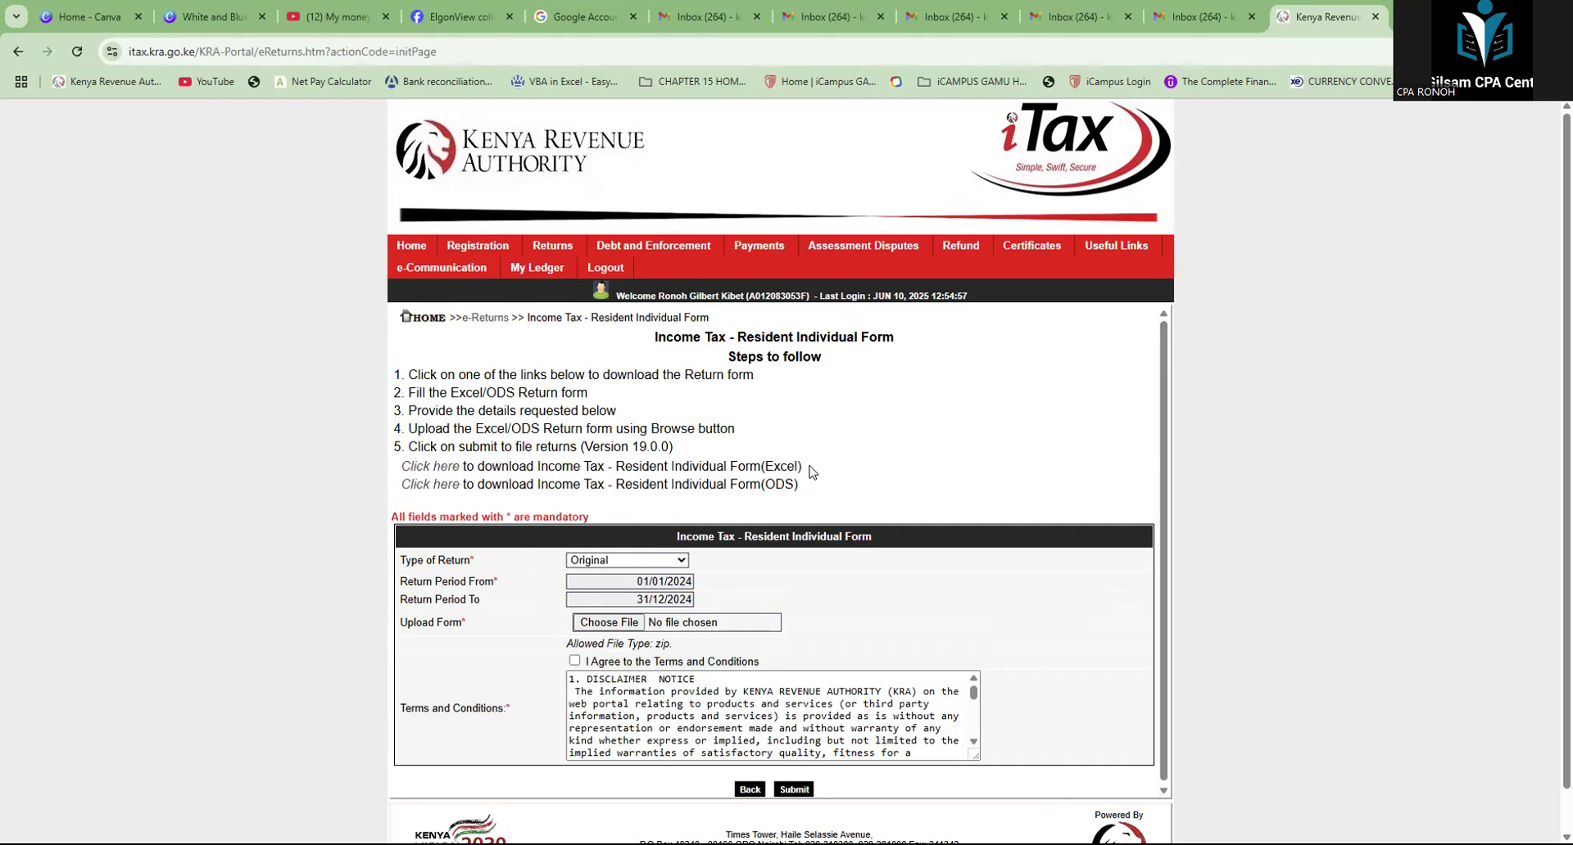
Download the Excel version of the Income Tax - Resident Individual return form
{"action": "left_click_drag", "start_coordinate": [802, 479], "coordinate": [694, 467]}
{"action": "left_click", "coordinate": [803, 467]}
{"action": "left_click", "coordinate": [439, 471]}
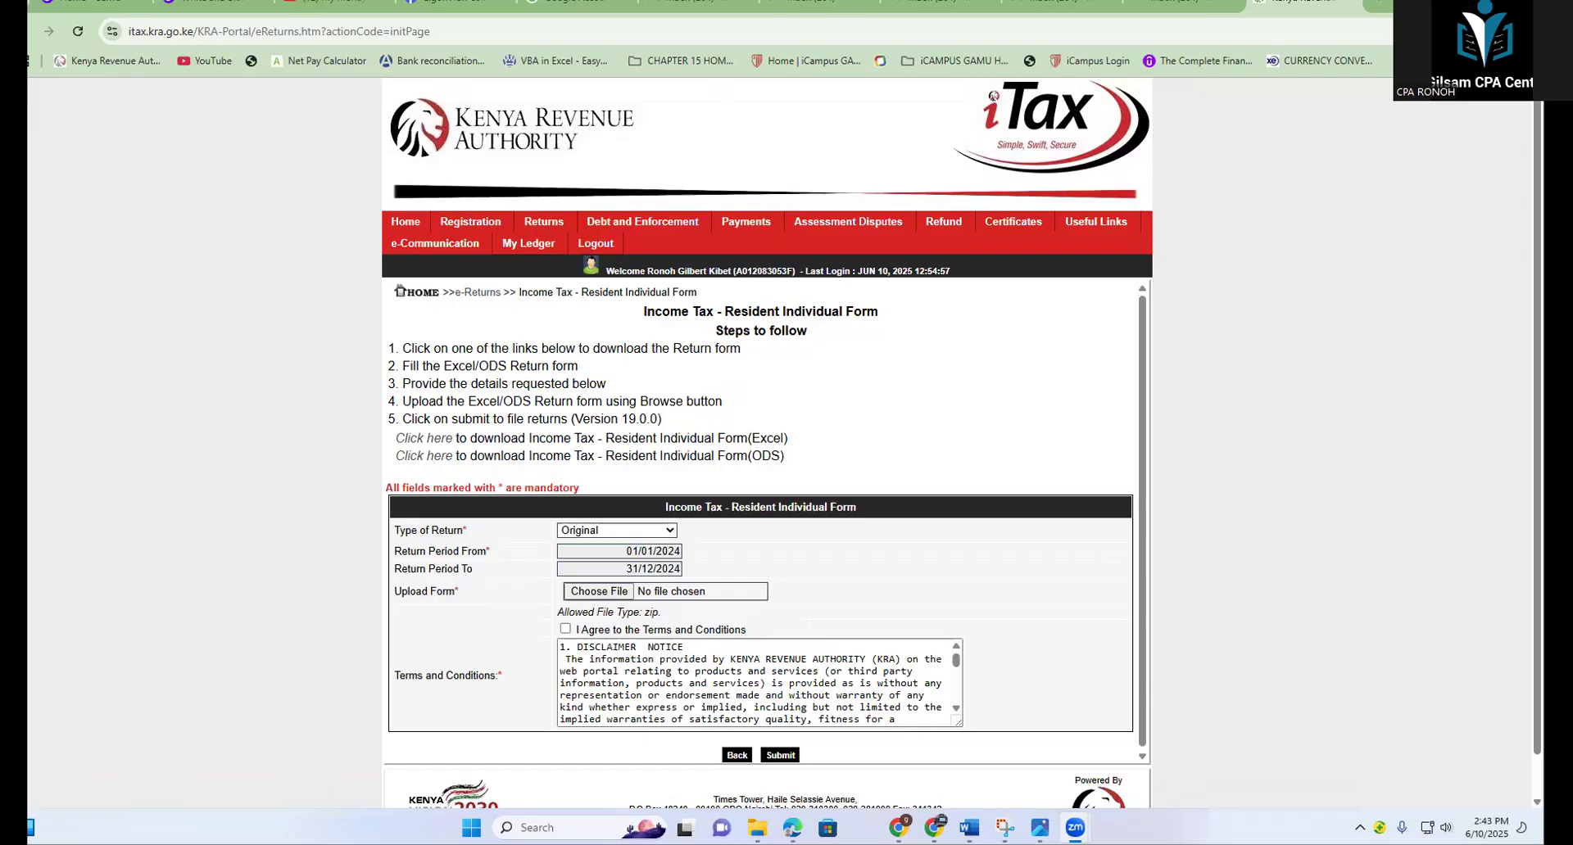
Select IT1_Individual_Resident_Return_XLS in the downloaded zip, then browse to GCL-TRAINING › PRACTICAL ACCOUNTS TRAINING › Taxes
{"action": "left_click", "coordinate": [1268, 112]}
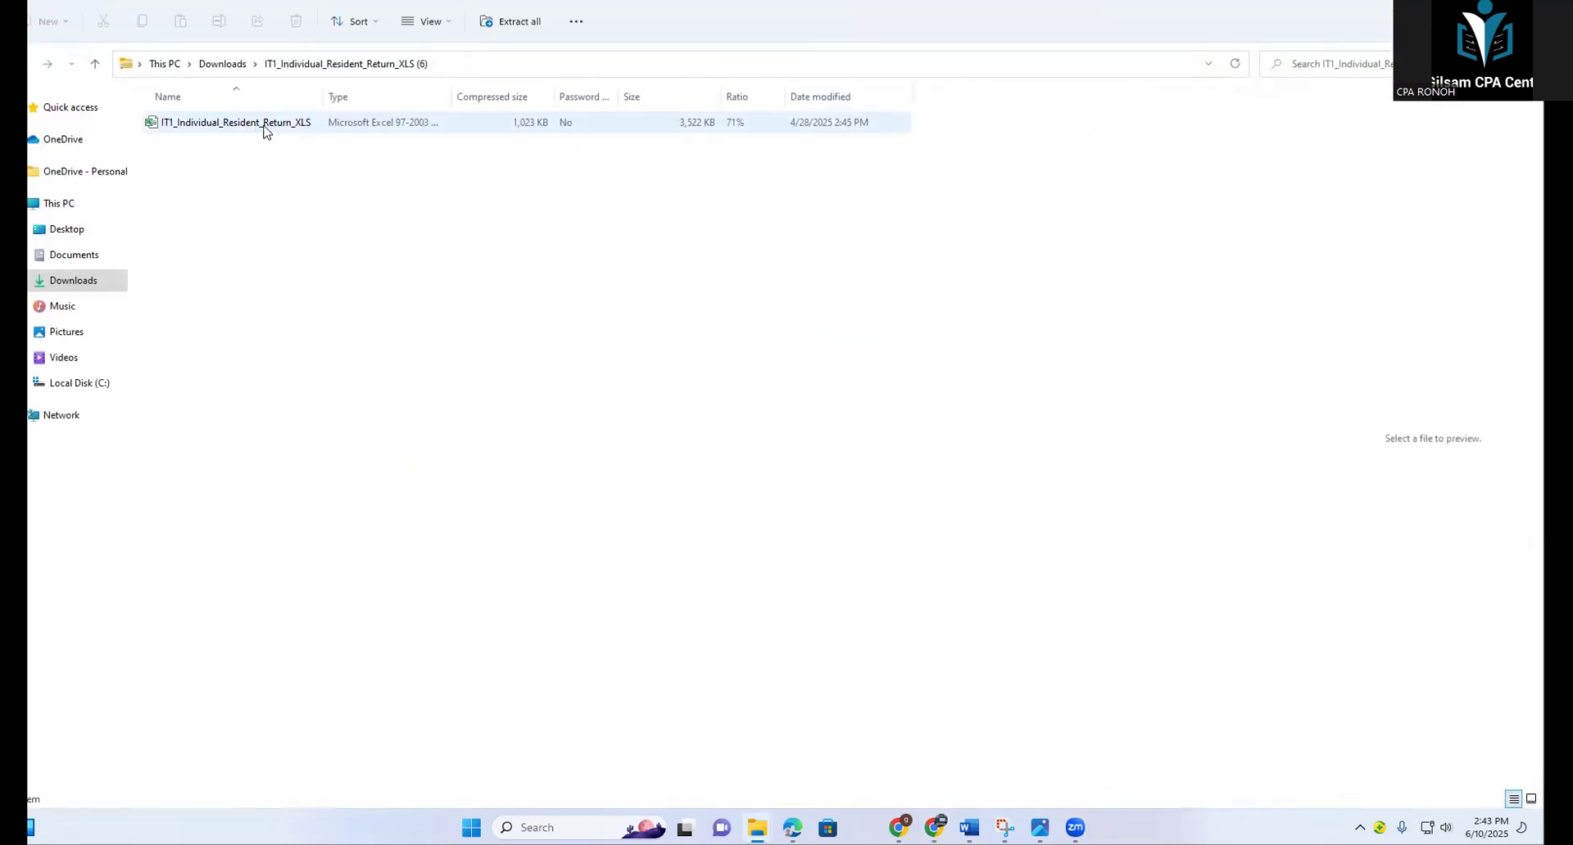
{"action": "left_click", "coordinate": [262, 127]}
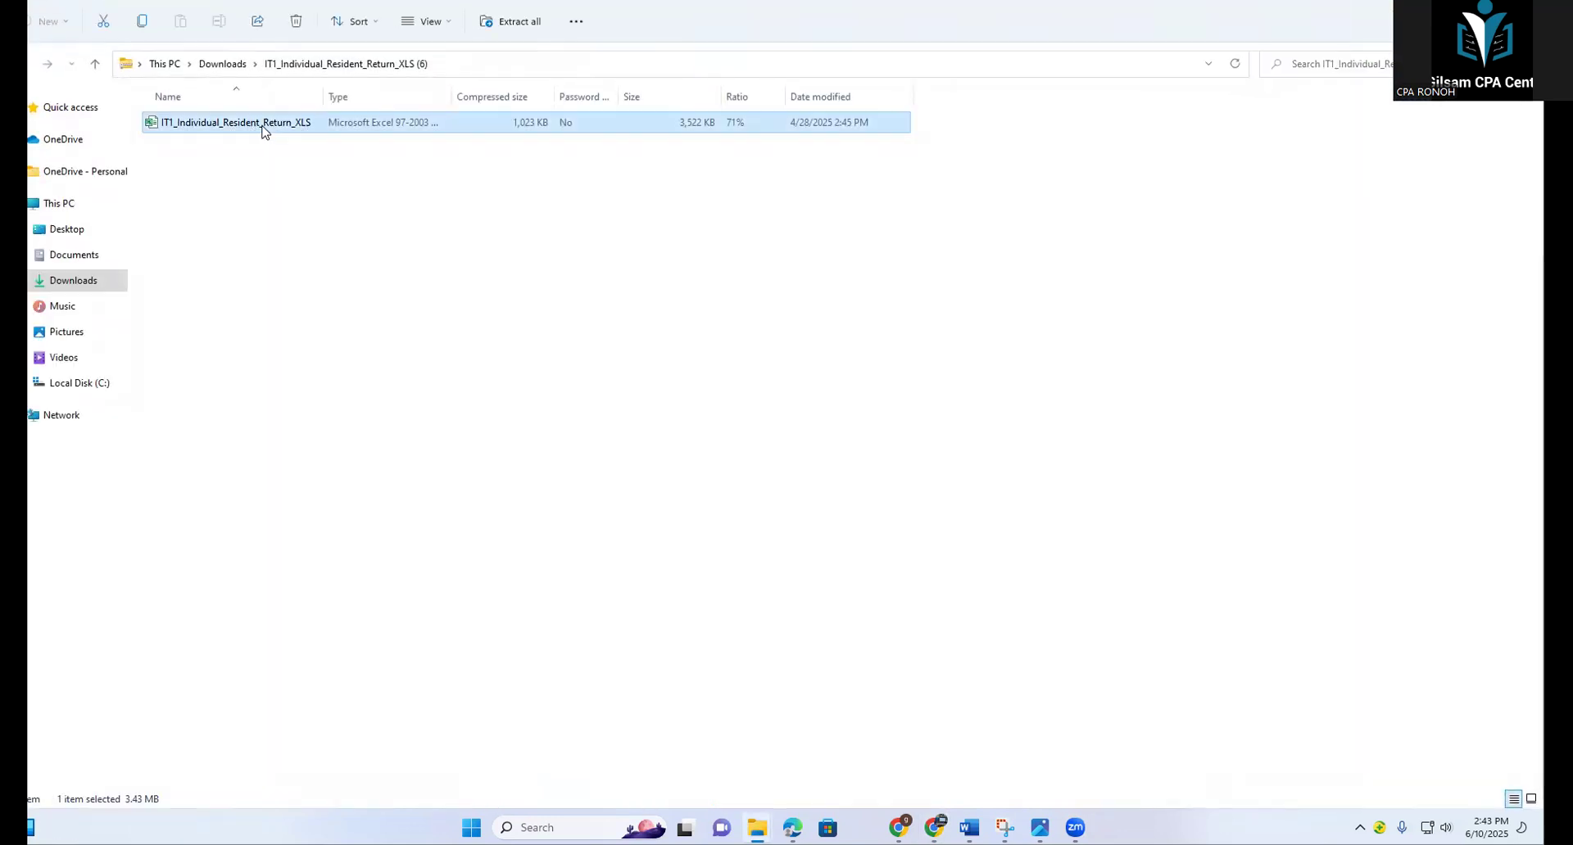
{"action": "left_click", "coordinate": [106, 382]}
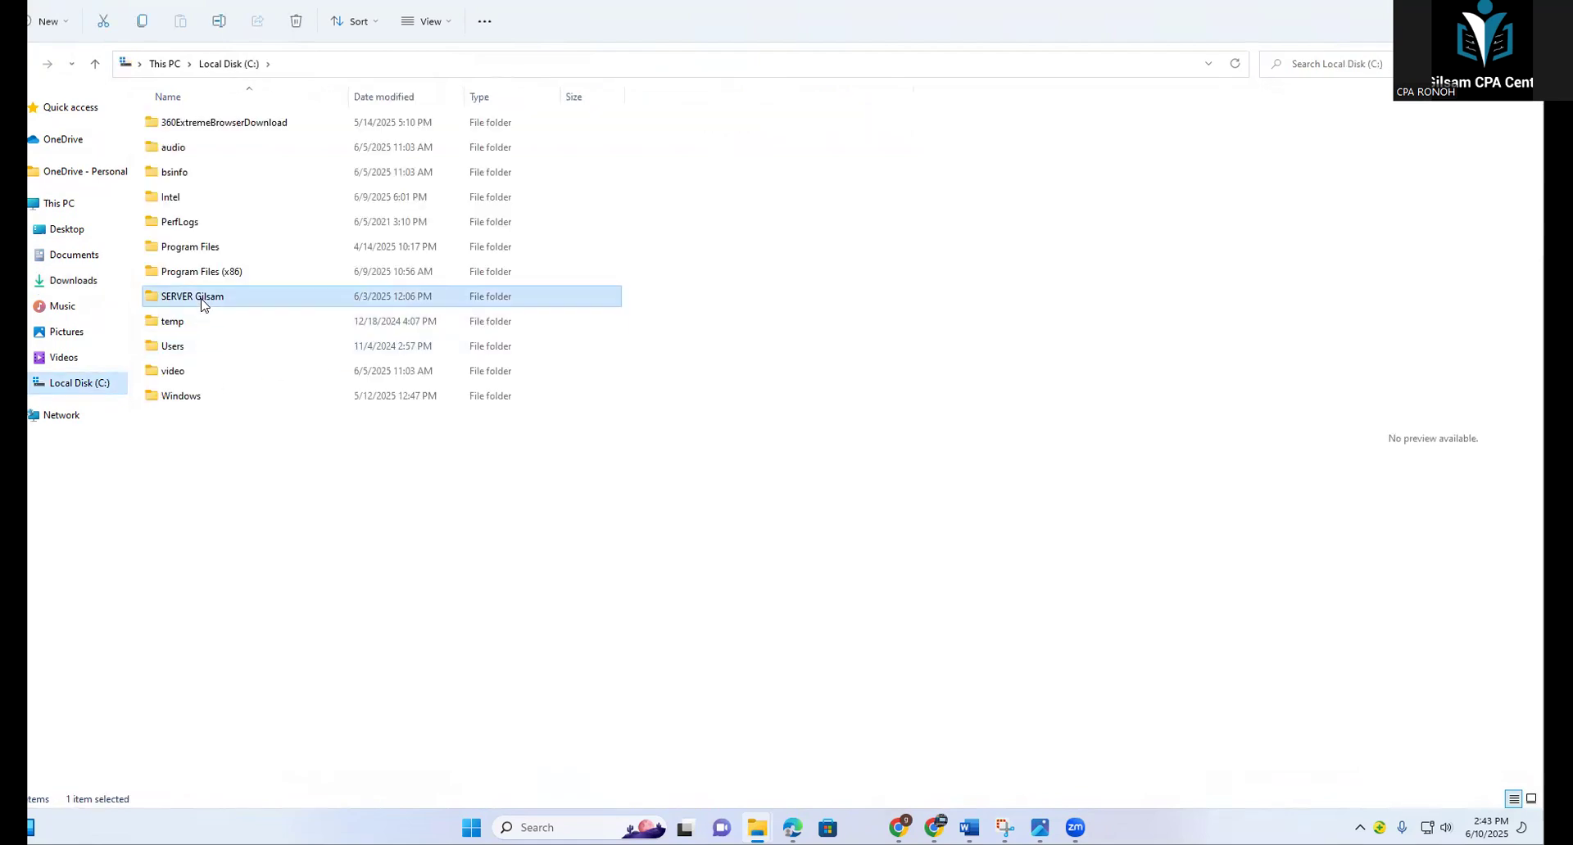
{"action": "double_click", "coordinate": [196, 297]}
{"action": "double_click", "coordinate": [190, 222]}
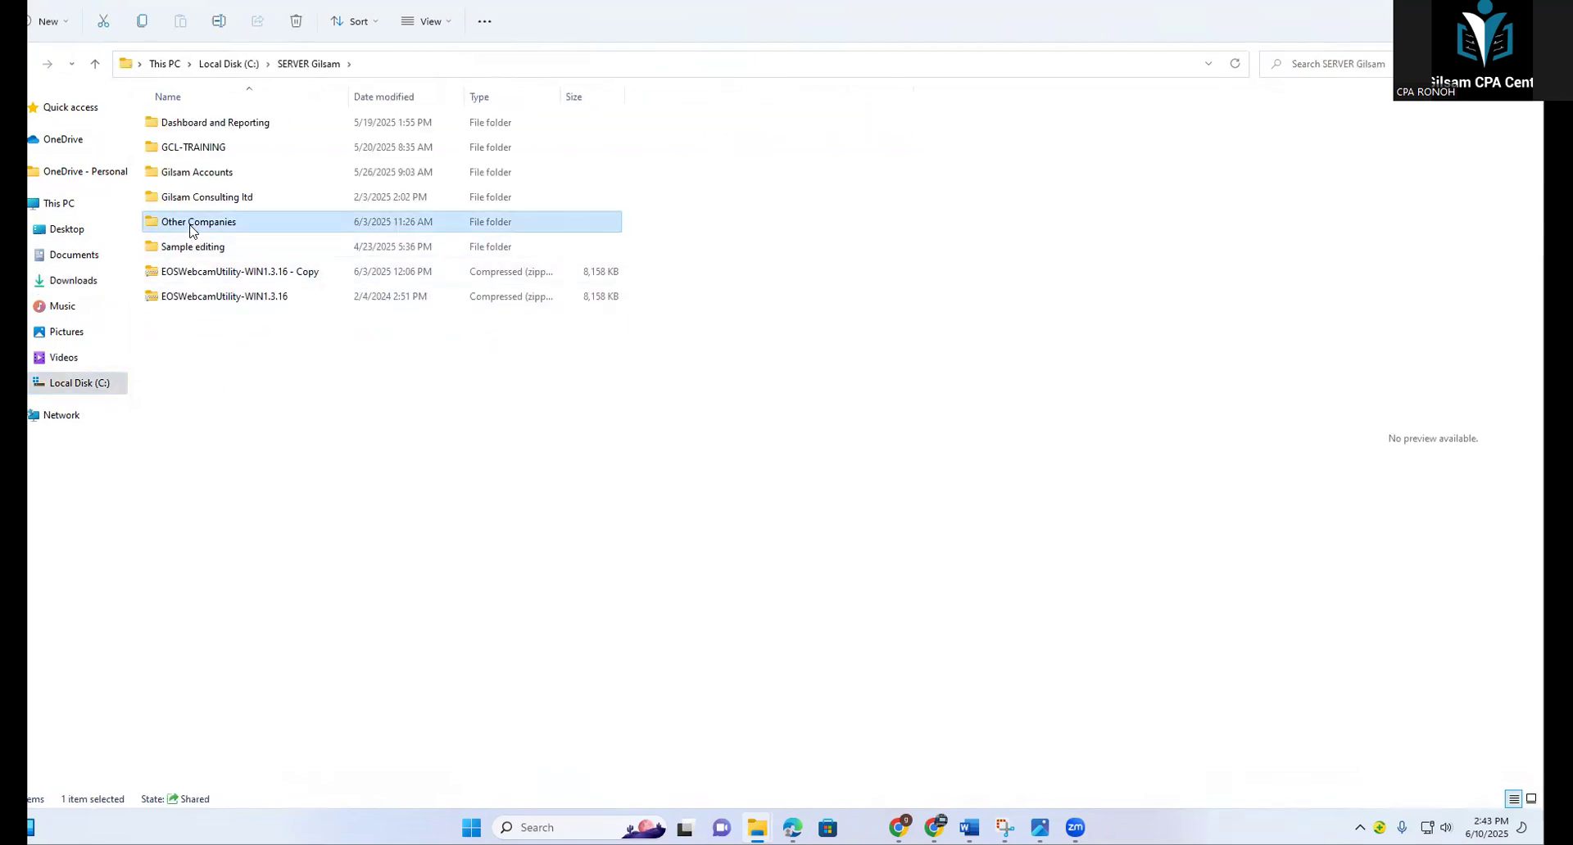
{"action": "left_click", "coordinate": [95, 63]}
{"action": "double_click", "coordinate": [196, 148]}
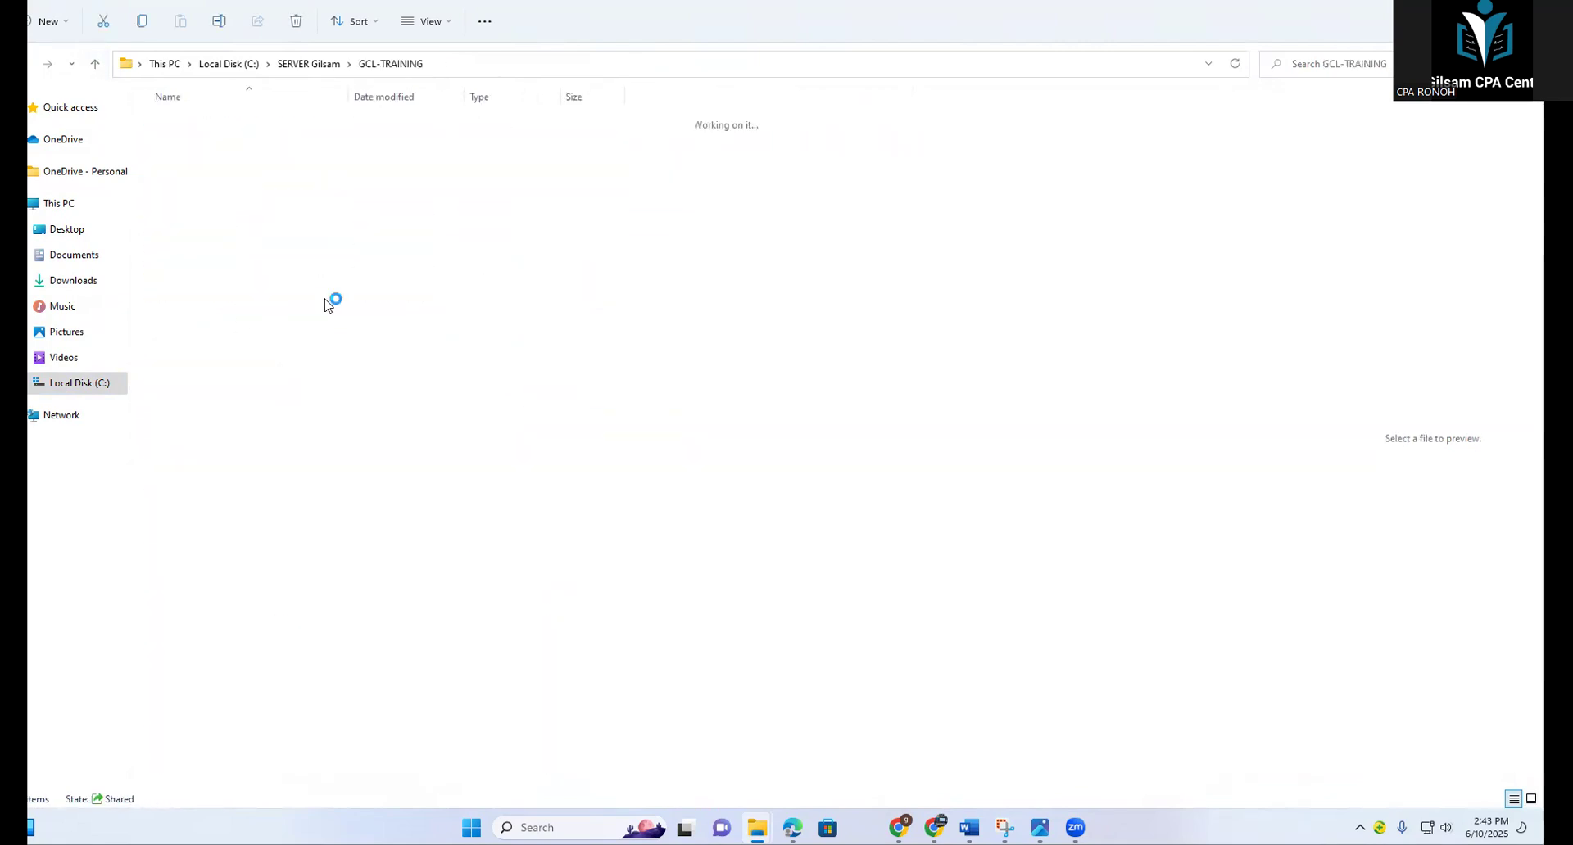
{"action": "left_click", "coordinate": [217, 575]}
{"action": "double_click", "coordinate": [217, 576]}
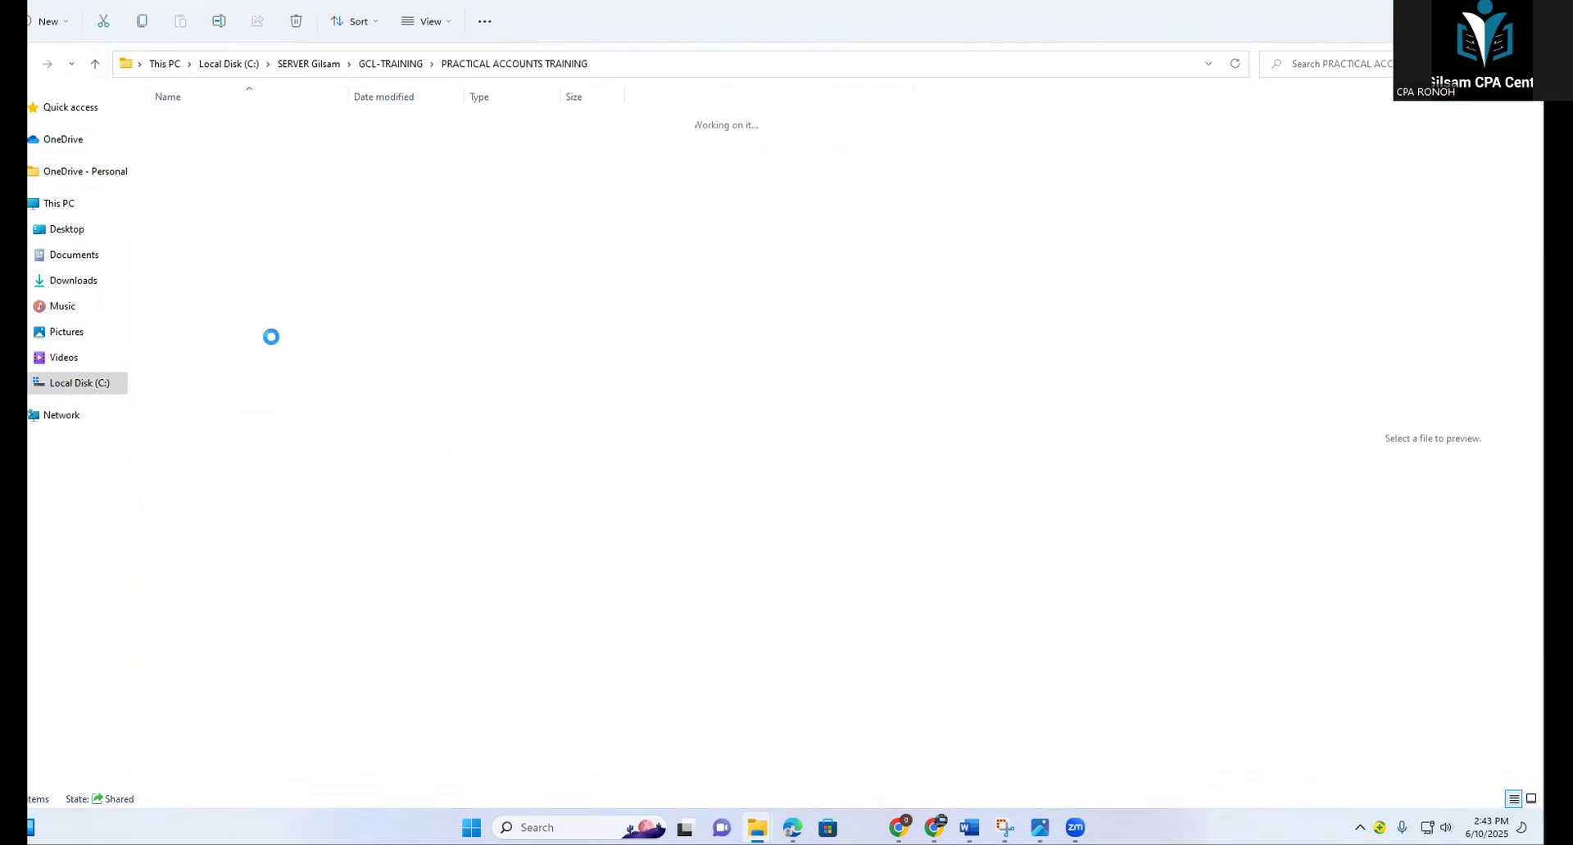
{"action": "double_click", "coordinate": [177, 196]}
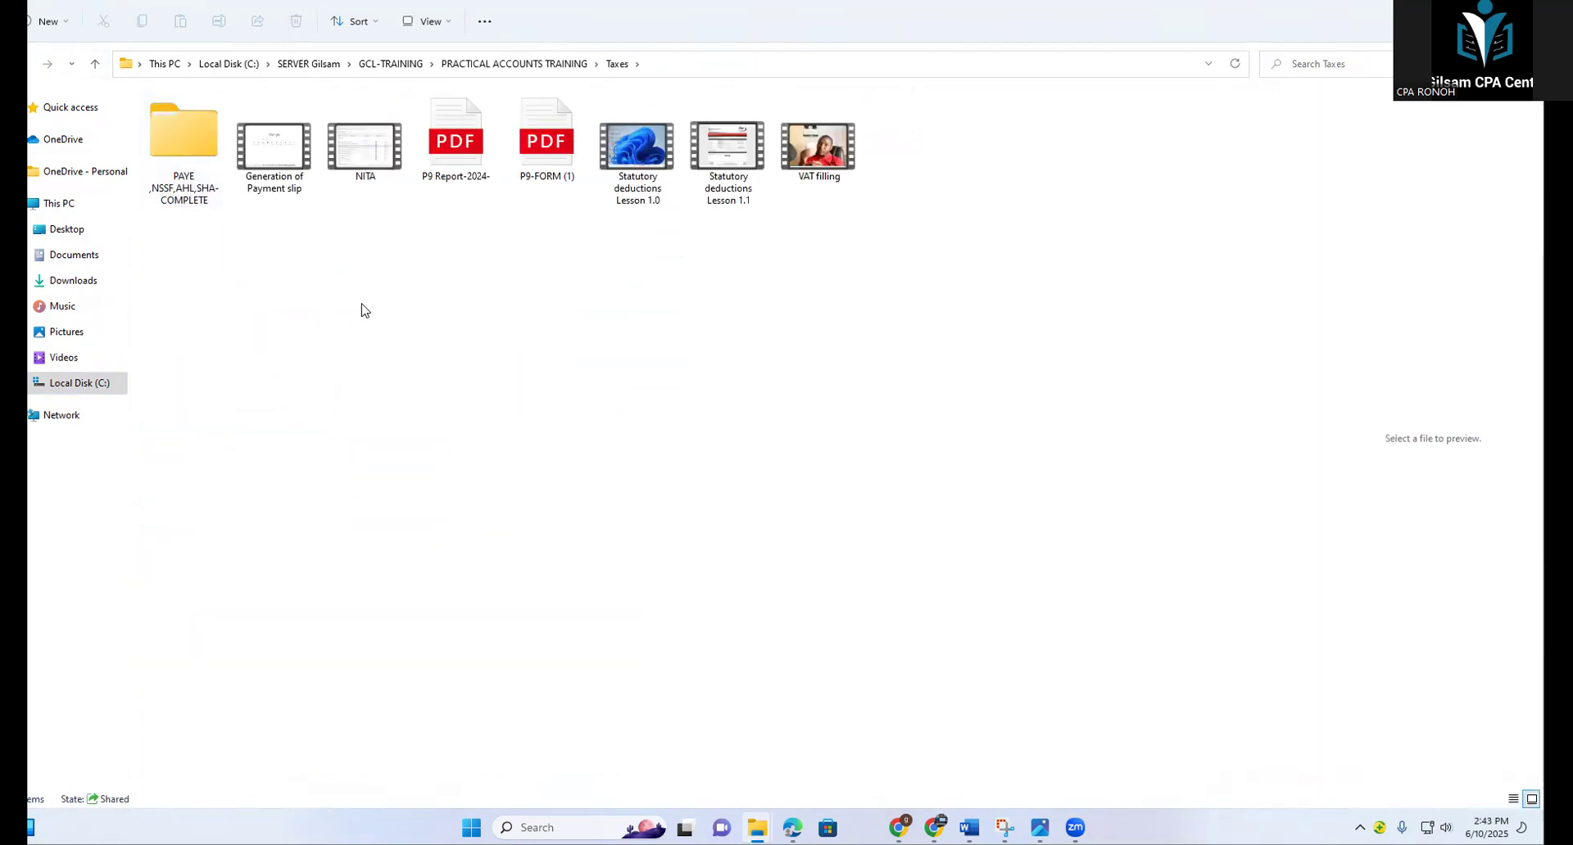
Paste the downloaded IT1 return workbook into the Taxes folder
{"action": "right_click", "coordinate": [390, 240]}
{"action": "left_click", "coordinate": [309, 266]}
{"action": "key", "text": "ctrl+v"}
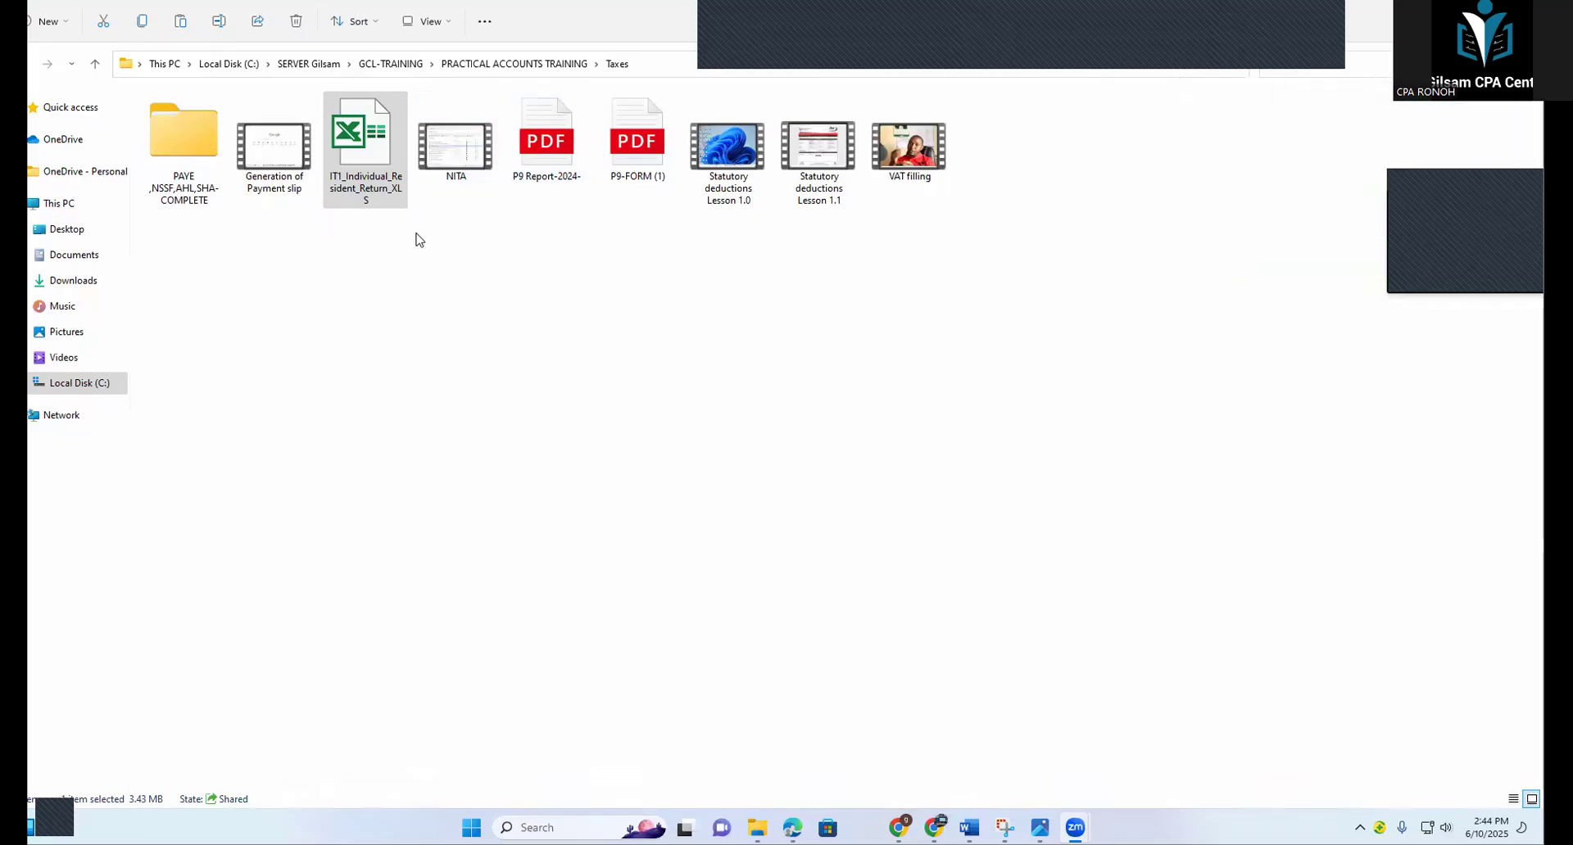
{"action": "double_click", "coordinate": [363, 149]}
Unblock IT1_Individual_Resident_Return_XLS in its file Properties
{"action": "right_click", "coordinate": [366, 156]}
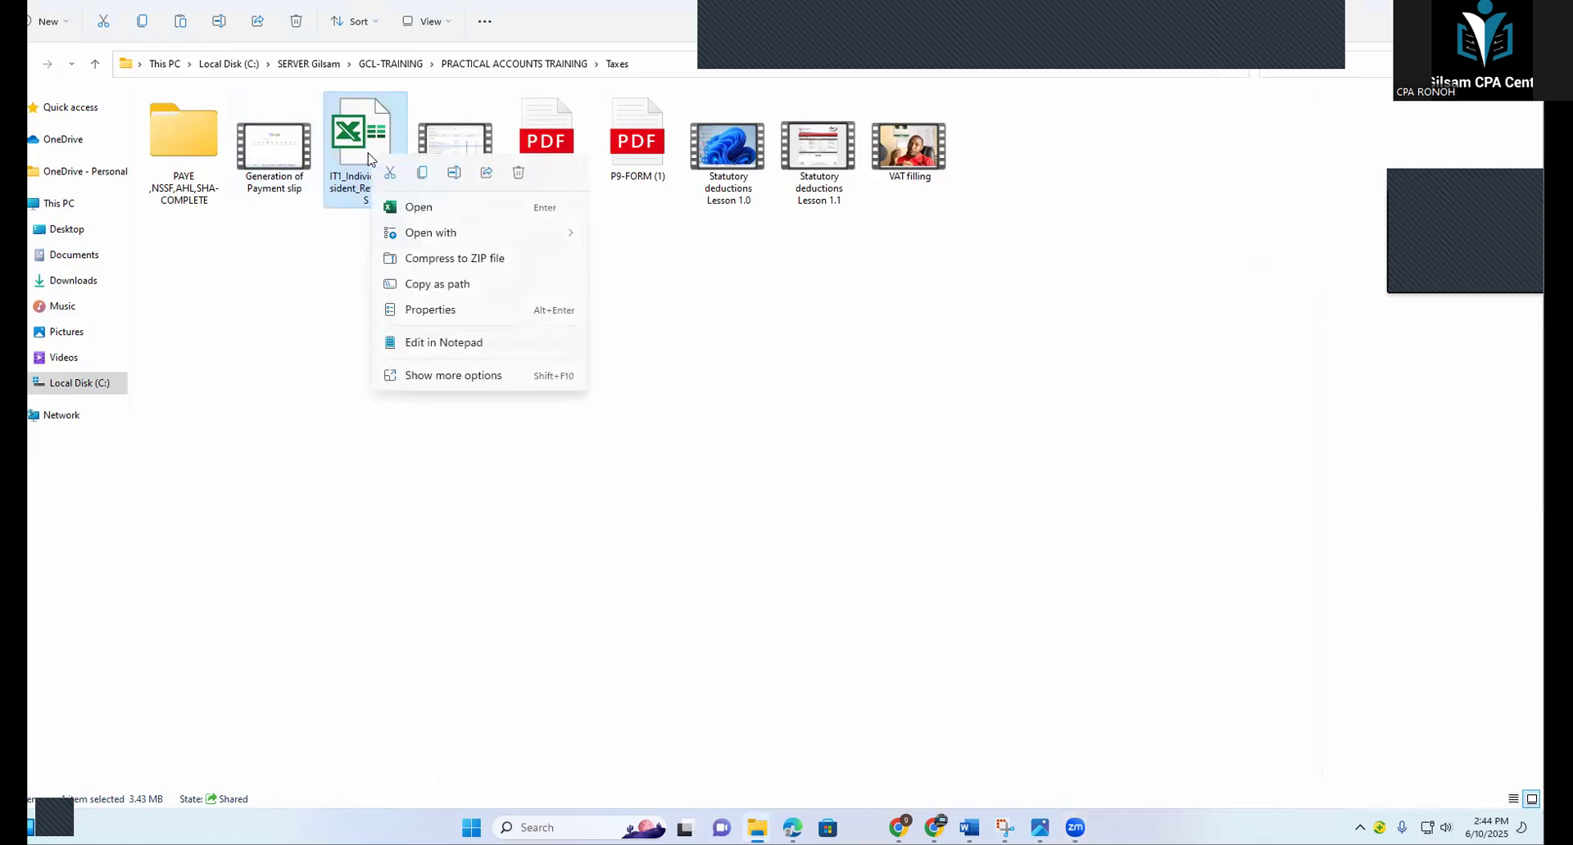
{"action": "left_click", "coordinate": [416, 310]}
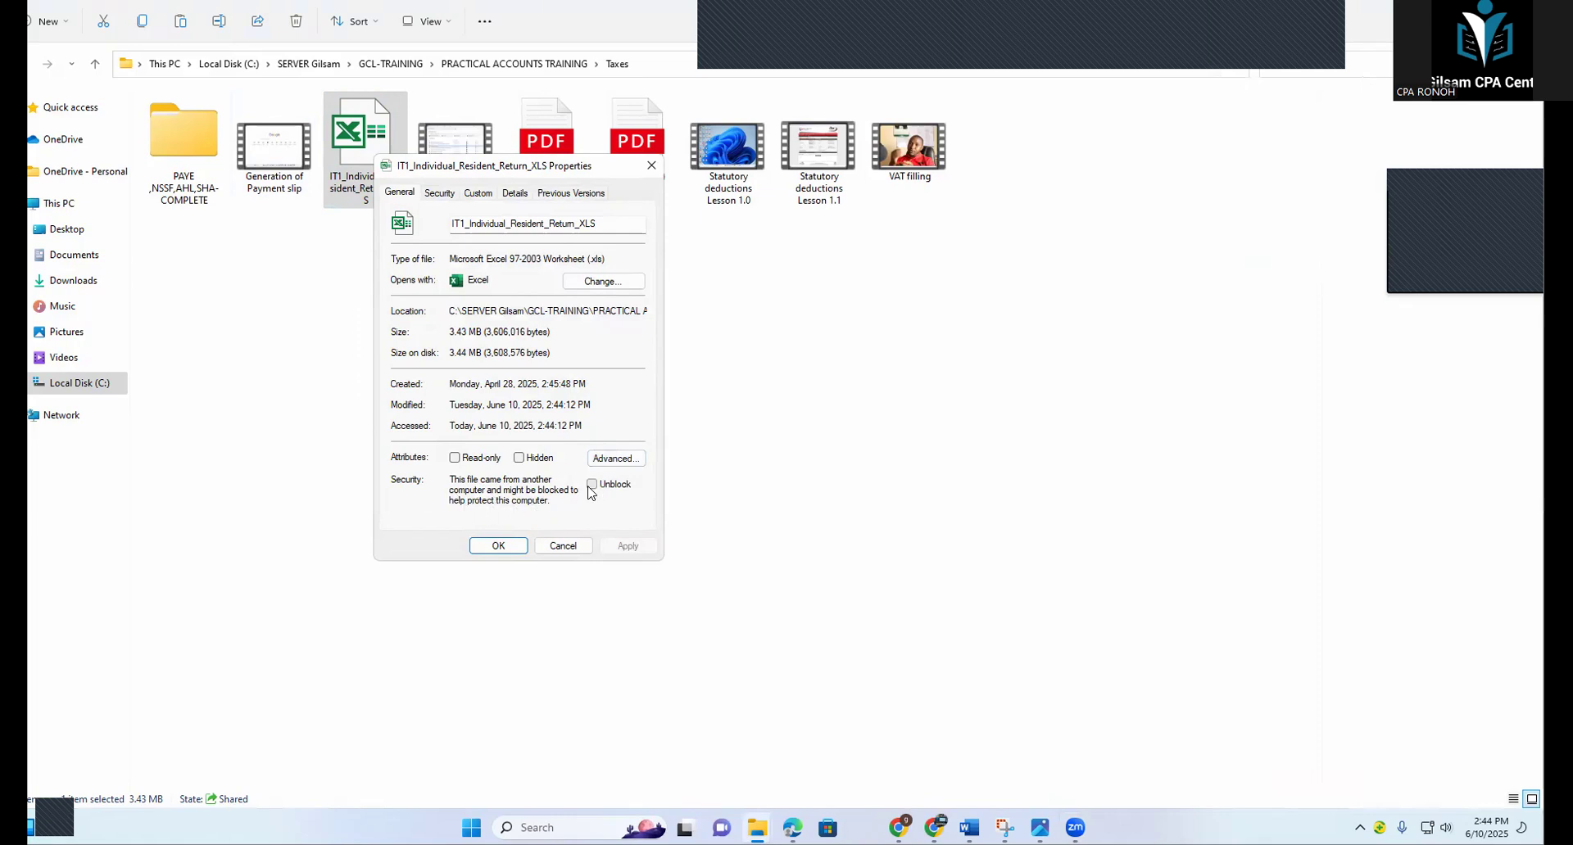
{"action": "left_click", "coordinate": [590, 485]}
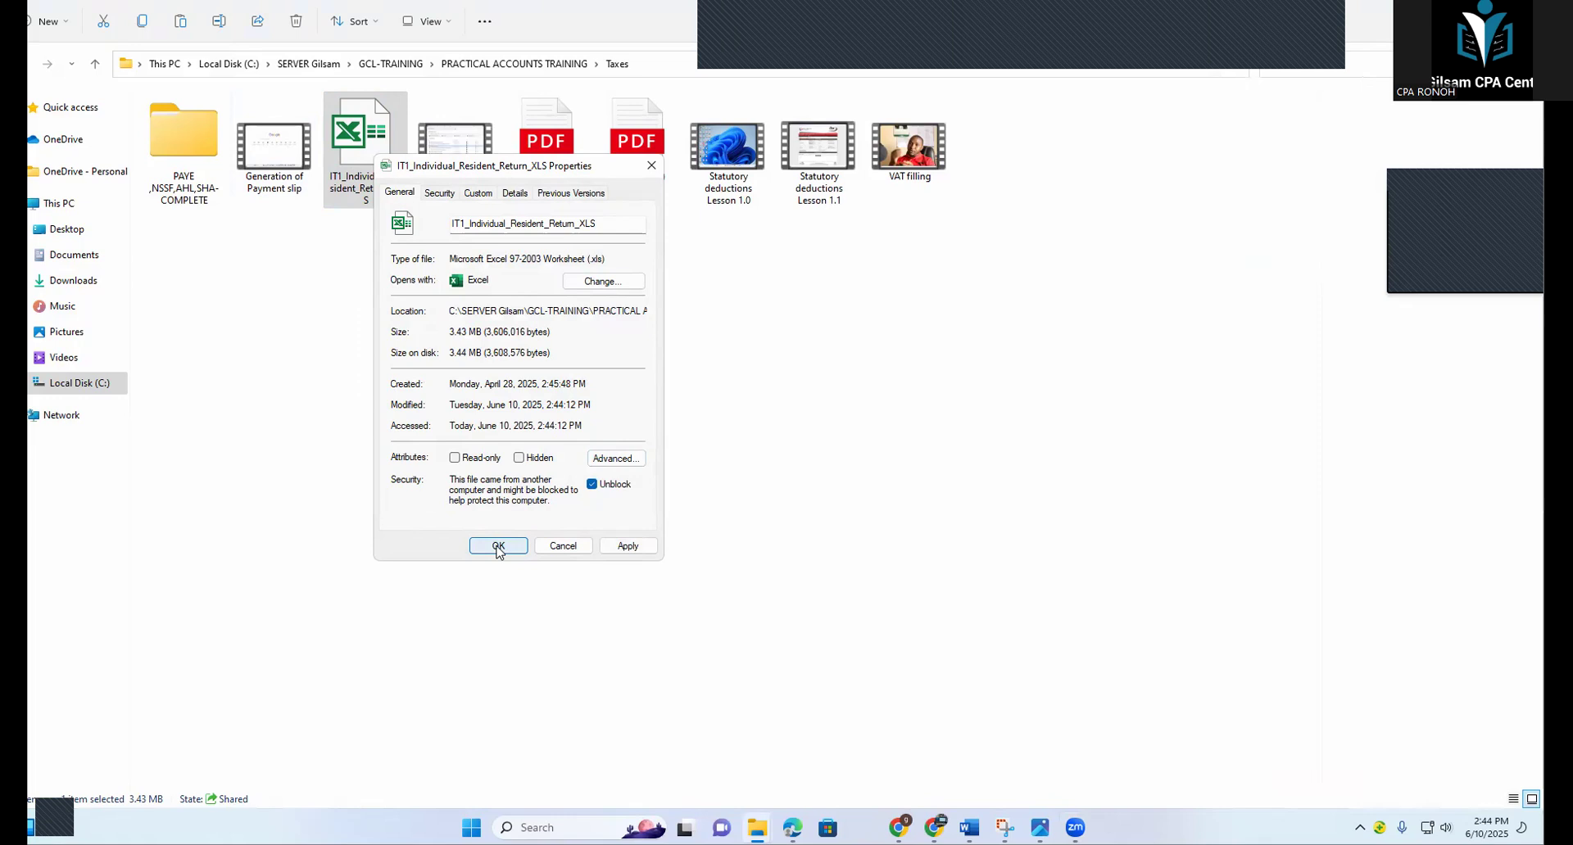
{"action": "left_click", "coordinate": [498, 546]}
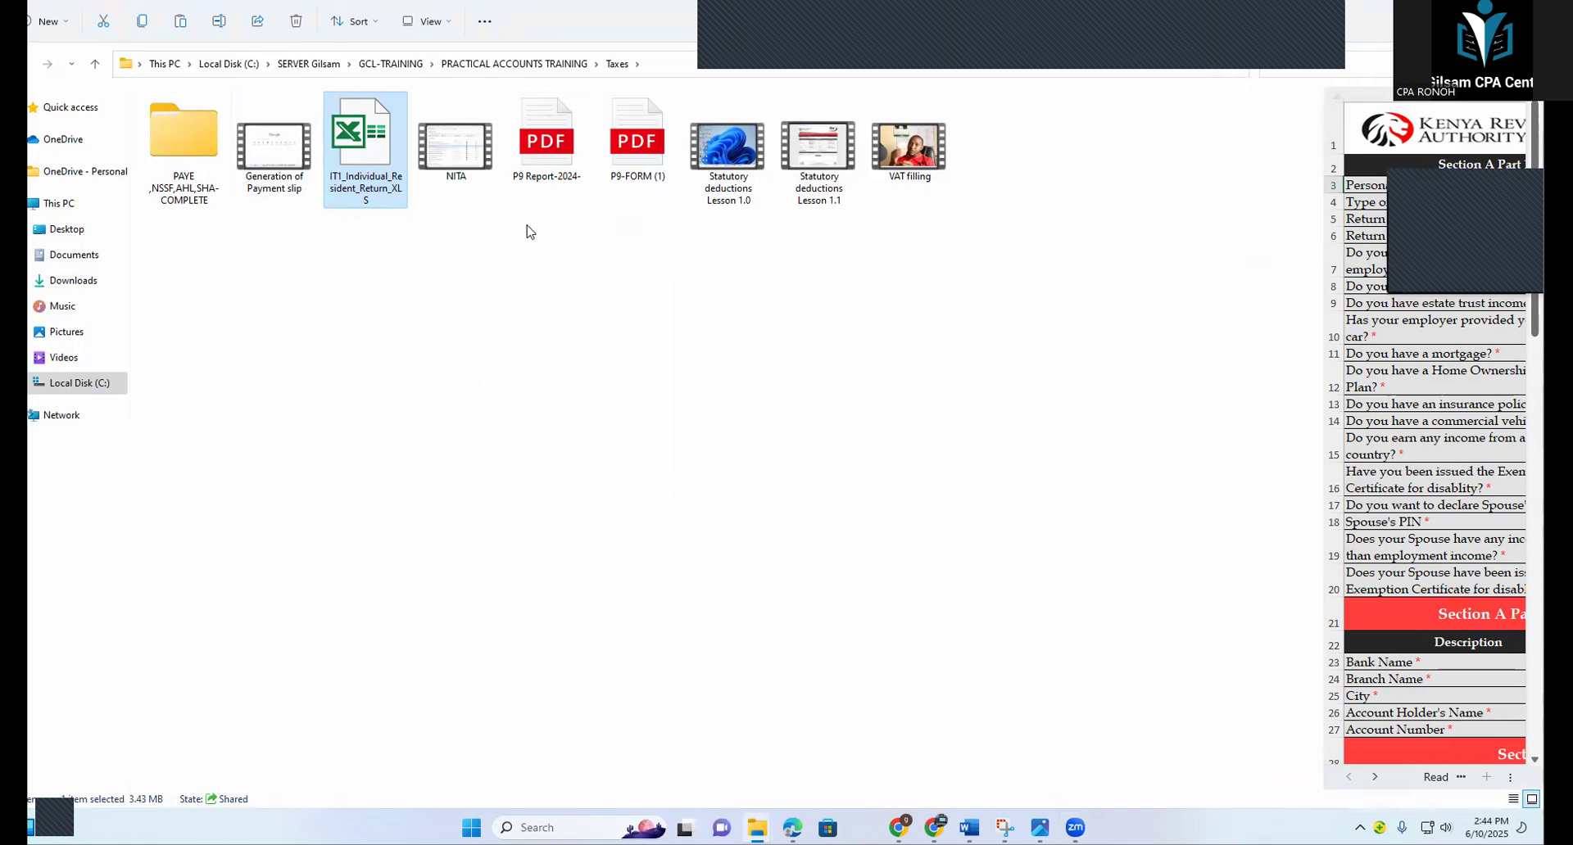
Open the return workbook in Excel, dismiss the do-not-cut-and-paste notice, and select the PIN cell
{"action": "double_click", "coordinate": [369, 171]}
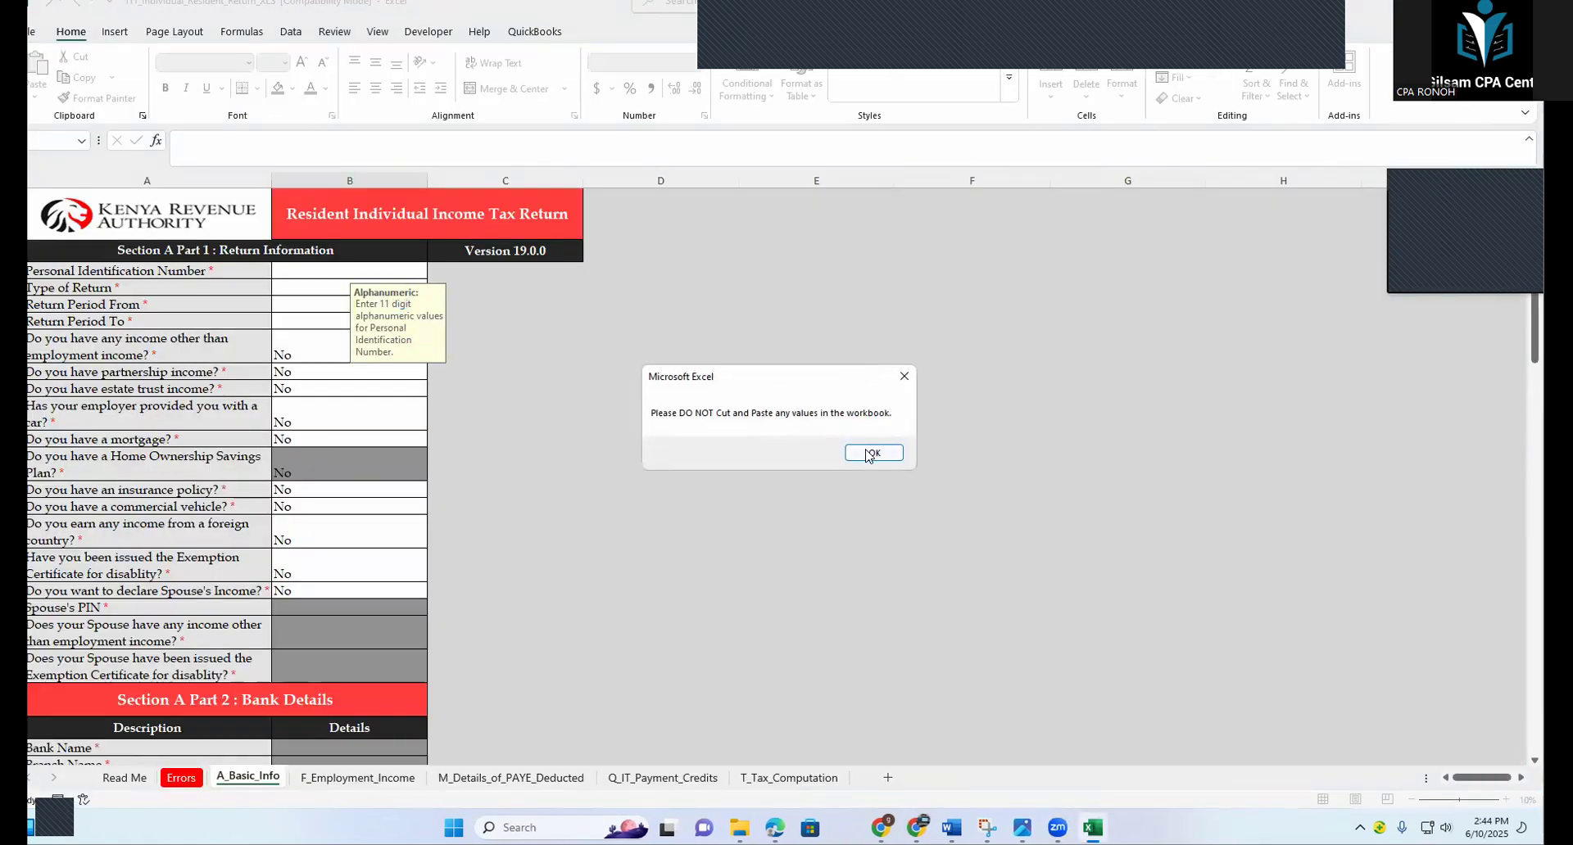
{"action": "left_click", "coordinate": [868, 456]}
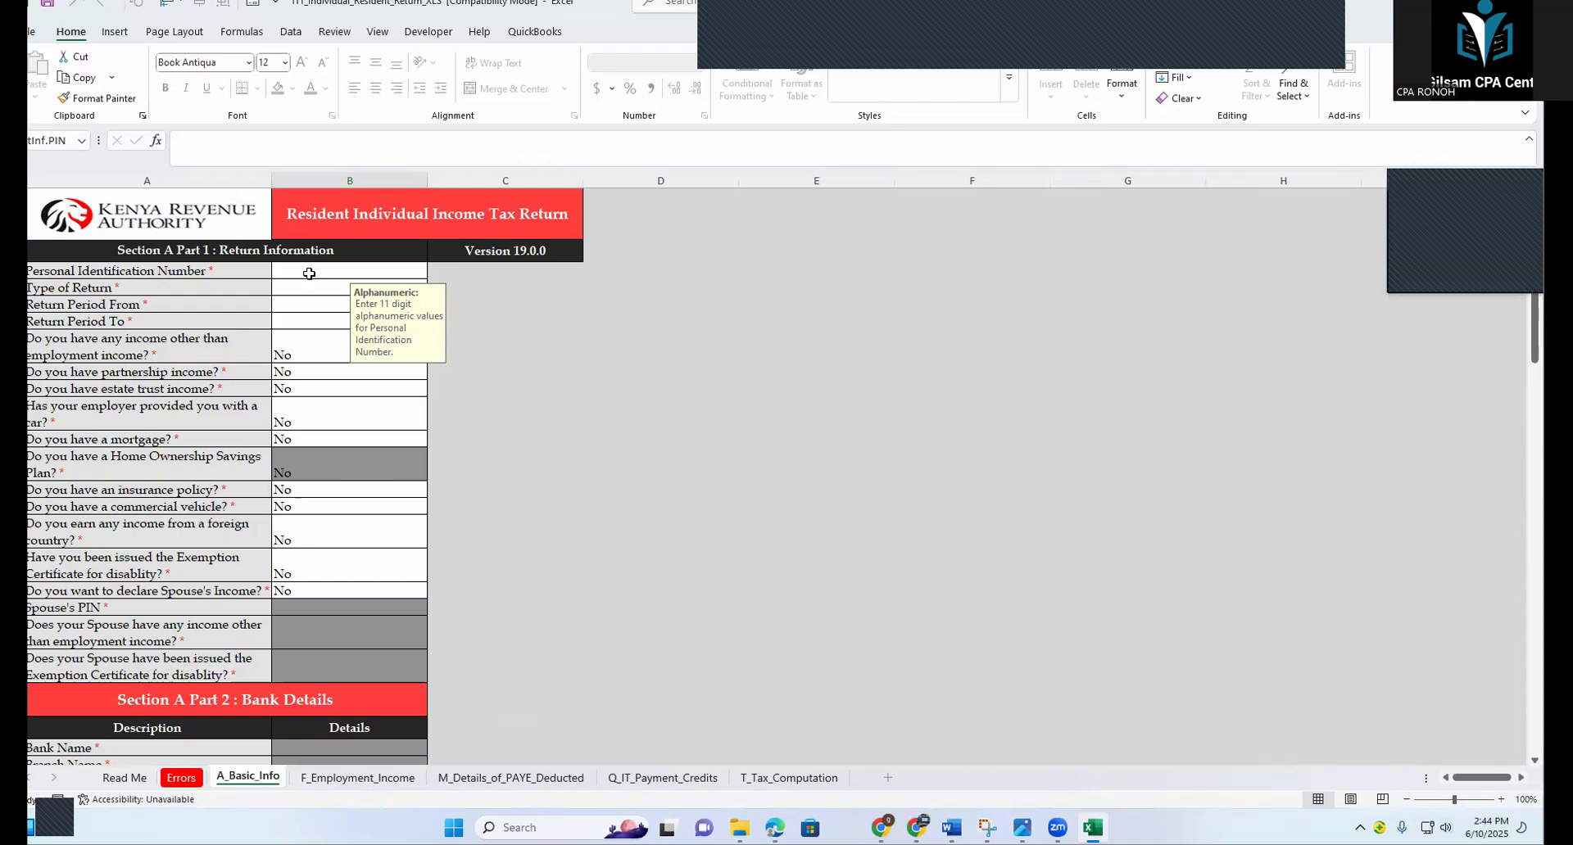
{"action": "left_click", "coordinate": [299, 293]}
{"action": "left_click", "coordinate": [304, 271]}
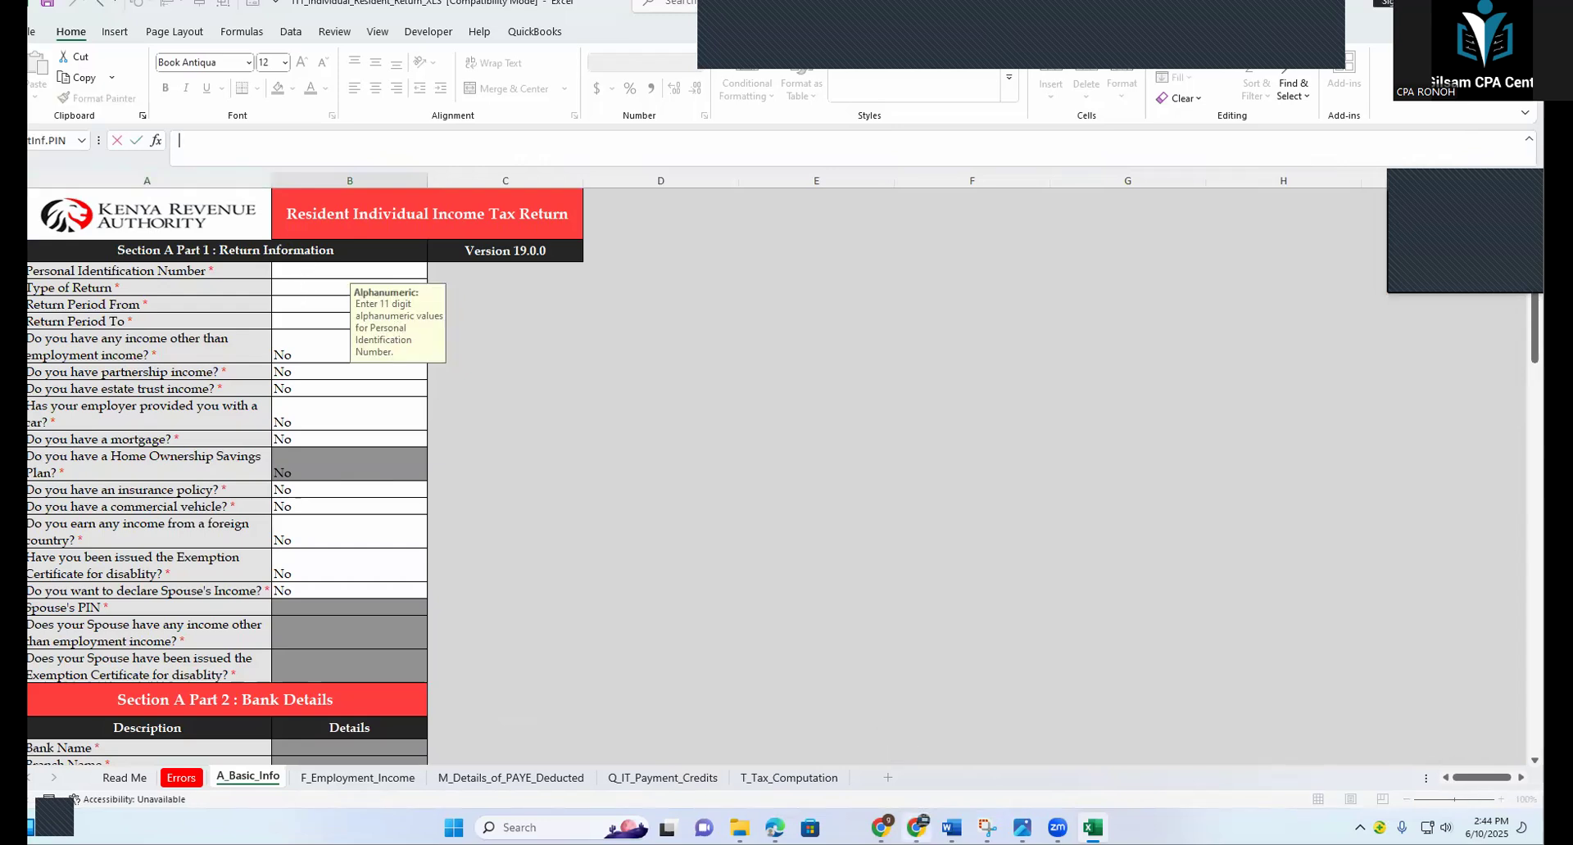
Copy the taxpayer PIN from the iTax welcome bar in Chrome and return to Excel
{"action": "mouse_move", "coordinate": [917, 826]}
{"action": "left_click", "coordinate": [918, 774]}
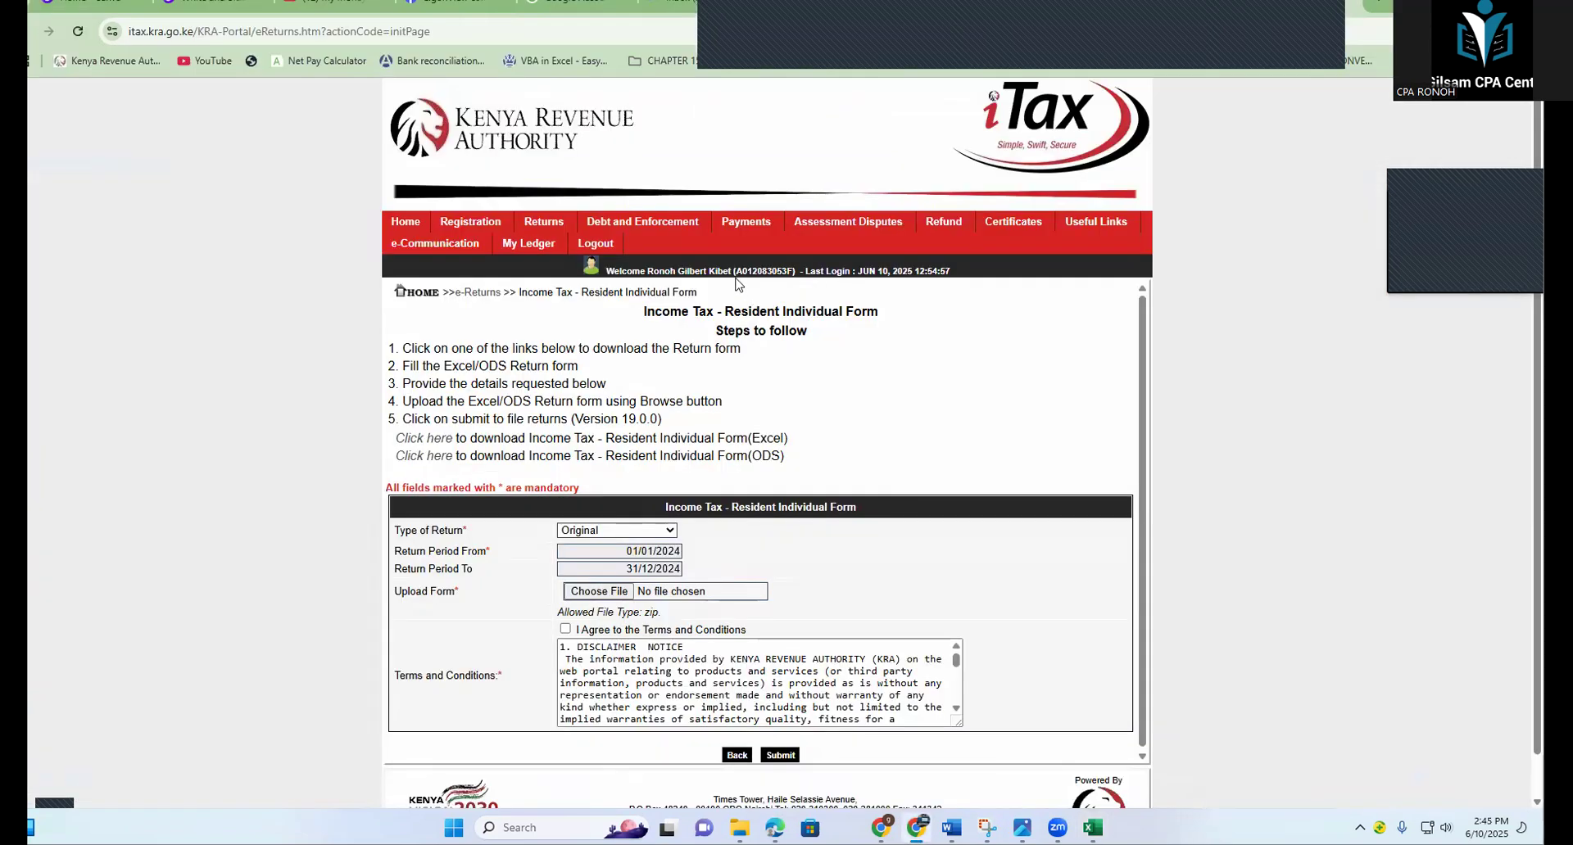
{"action": "left_click_drag", "start_coordinate": [736, 271], "coordinate": [791, 272]}
{"action": "key", "text": "ctrl+c"}
{"action": "left_click", "coordinate": [1093, 828]}
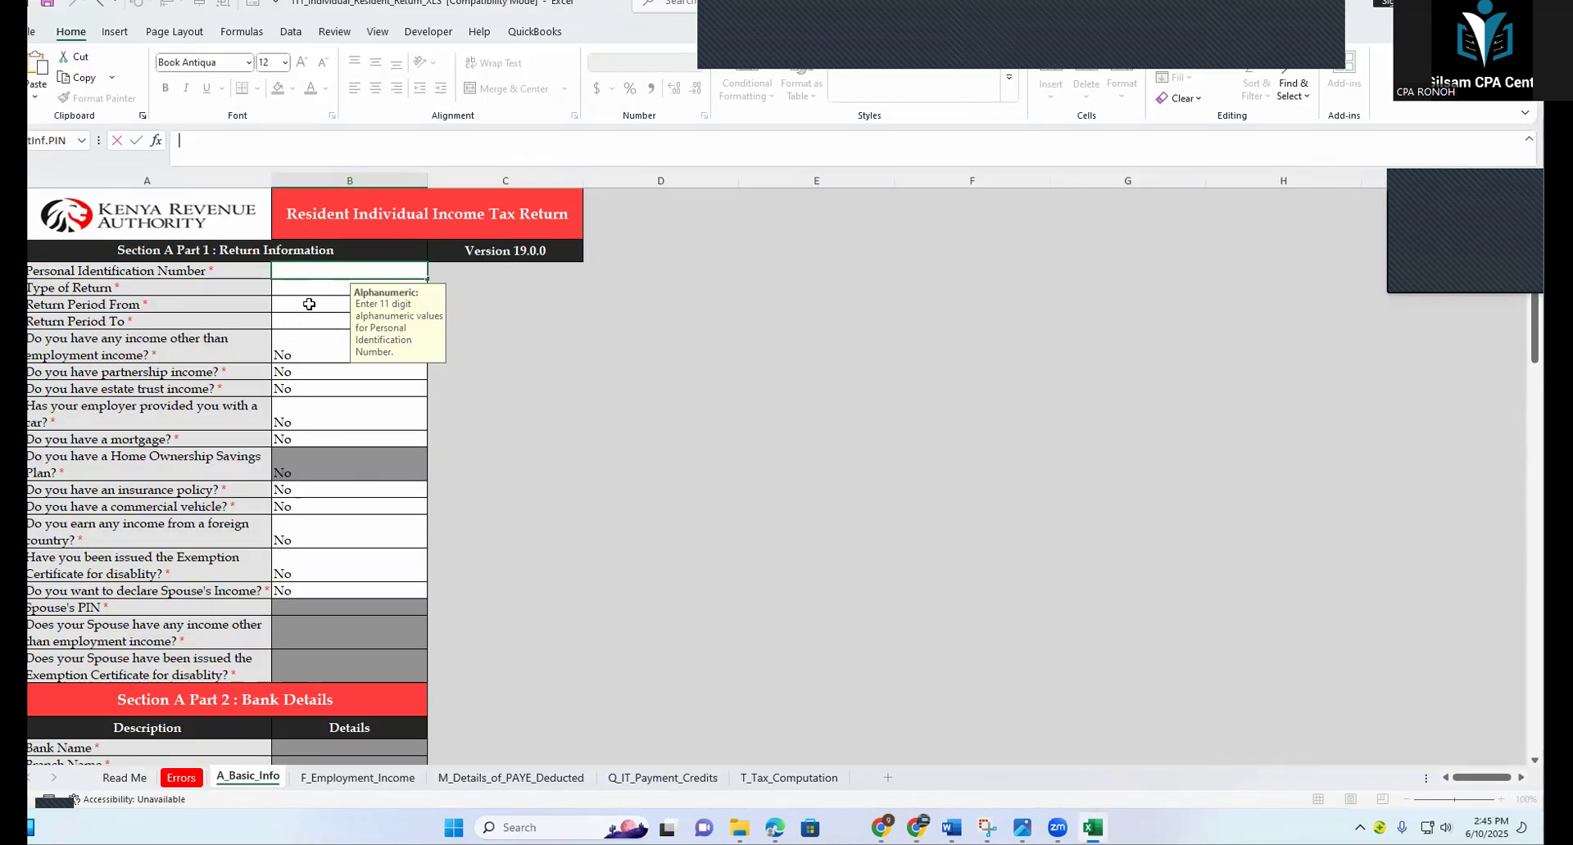
Paste the taxpayer PIN into the Personal Identification Number cell
{"action": "left_click", "coordinate": [200, 144]}
{"action": "key", "text": "ctrl+v"}
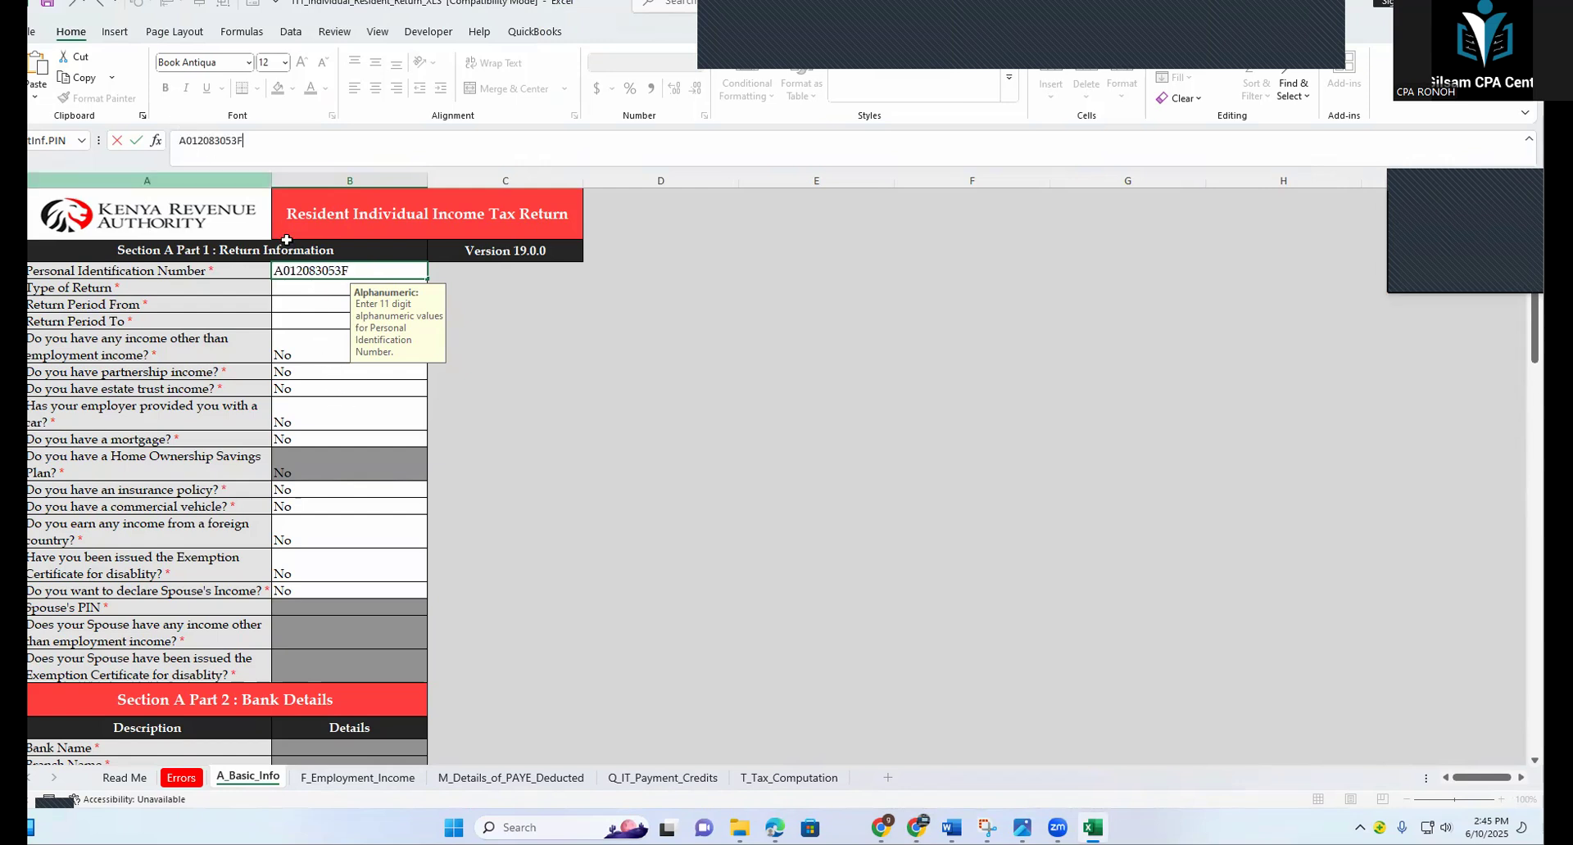
{"action": "left_click", "coordinate": [314, 292]}
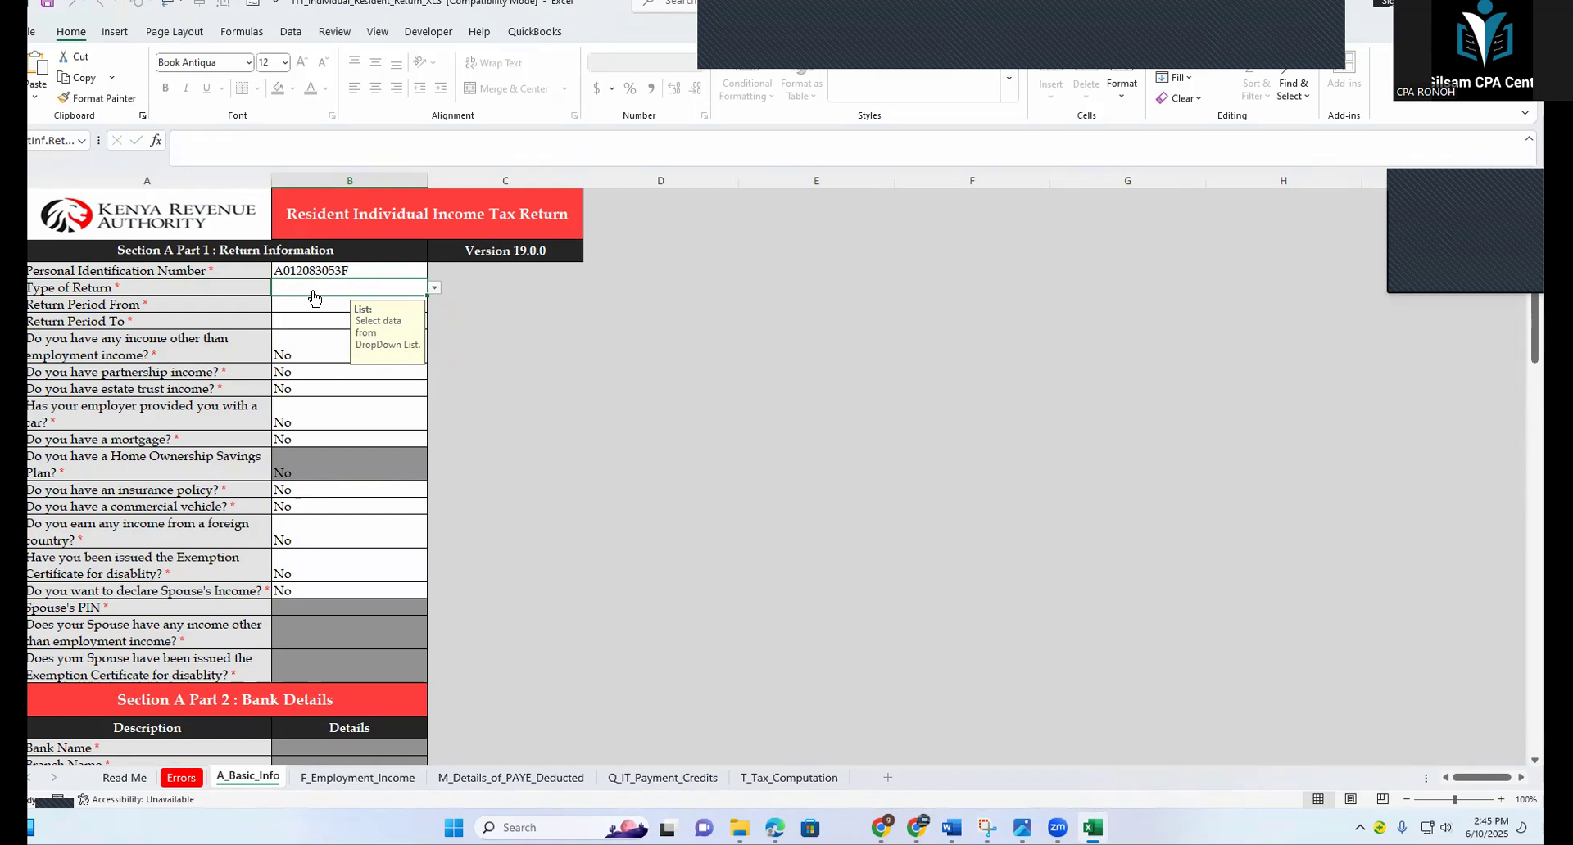
Set Type of Return to Original and Return Period From to 01/01/2024
{"action": "left_click", "coordinate": [432, 290]}
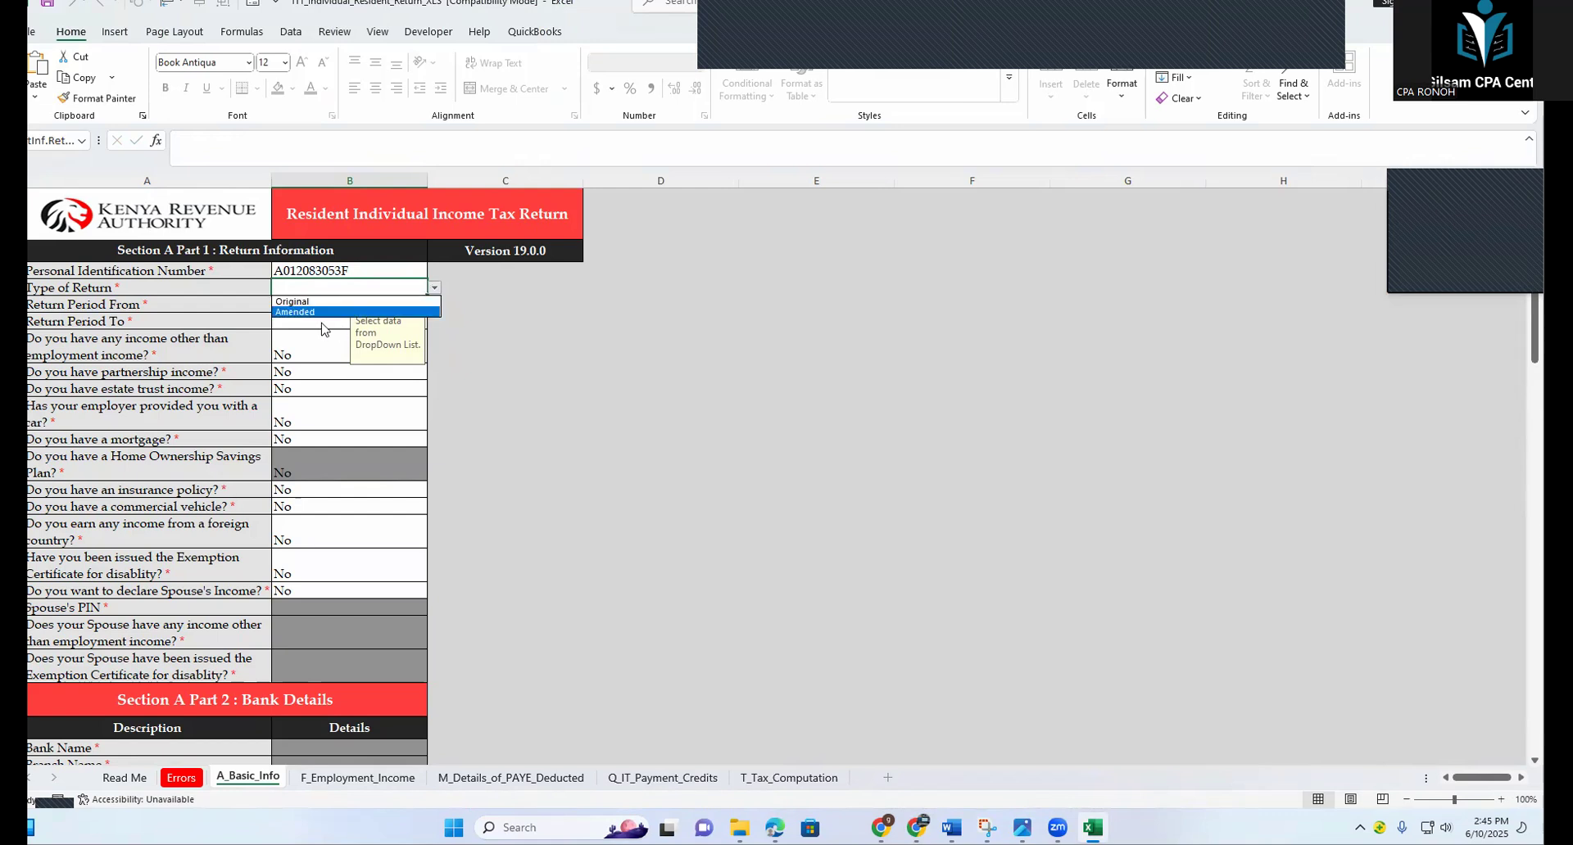
{"action": "left_click", "coordinate": [300, 305]}
{"action": "left_click", "coordinate": [312, 308]}
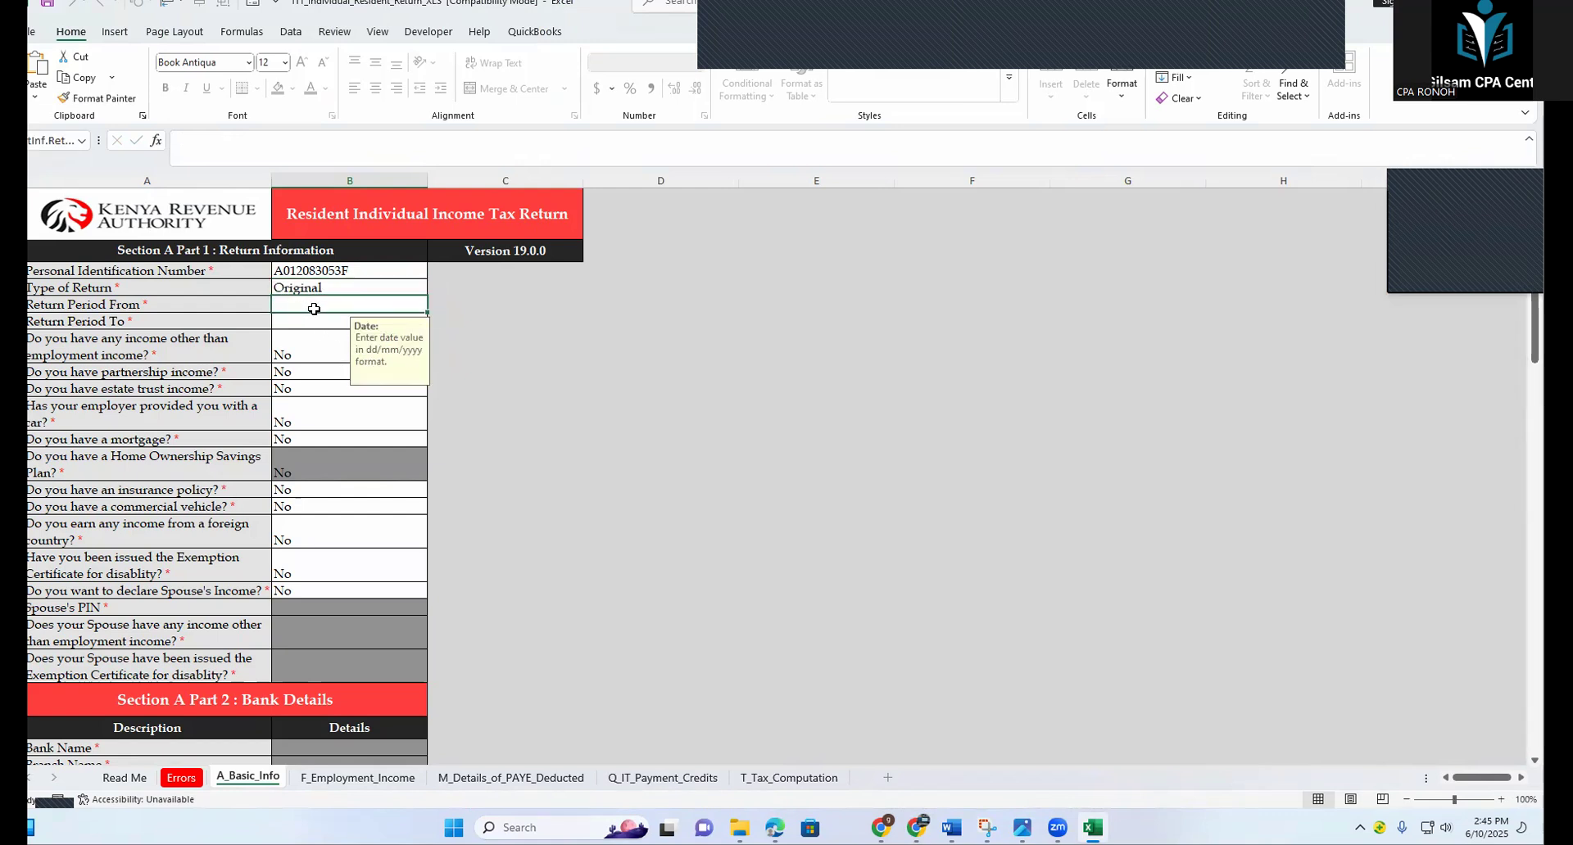
{"action": "type", "text": "01/01/2024"}
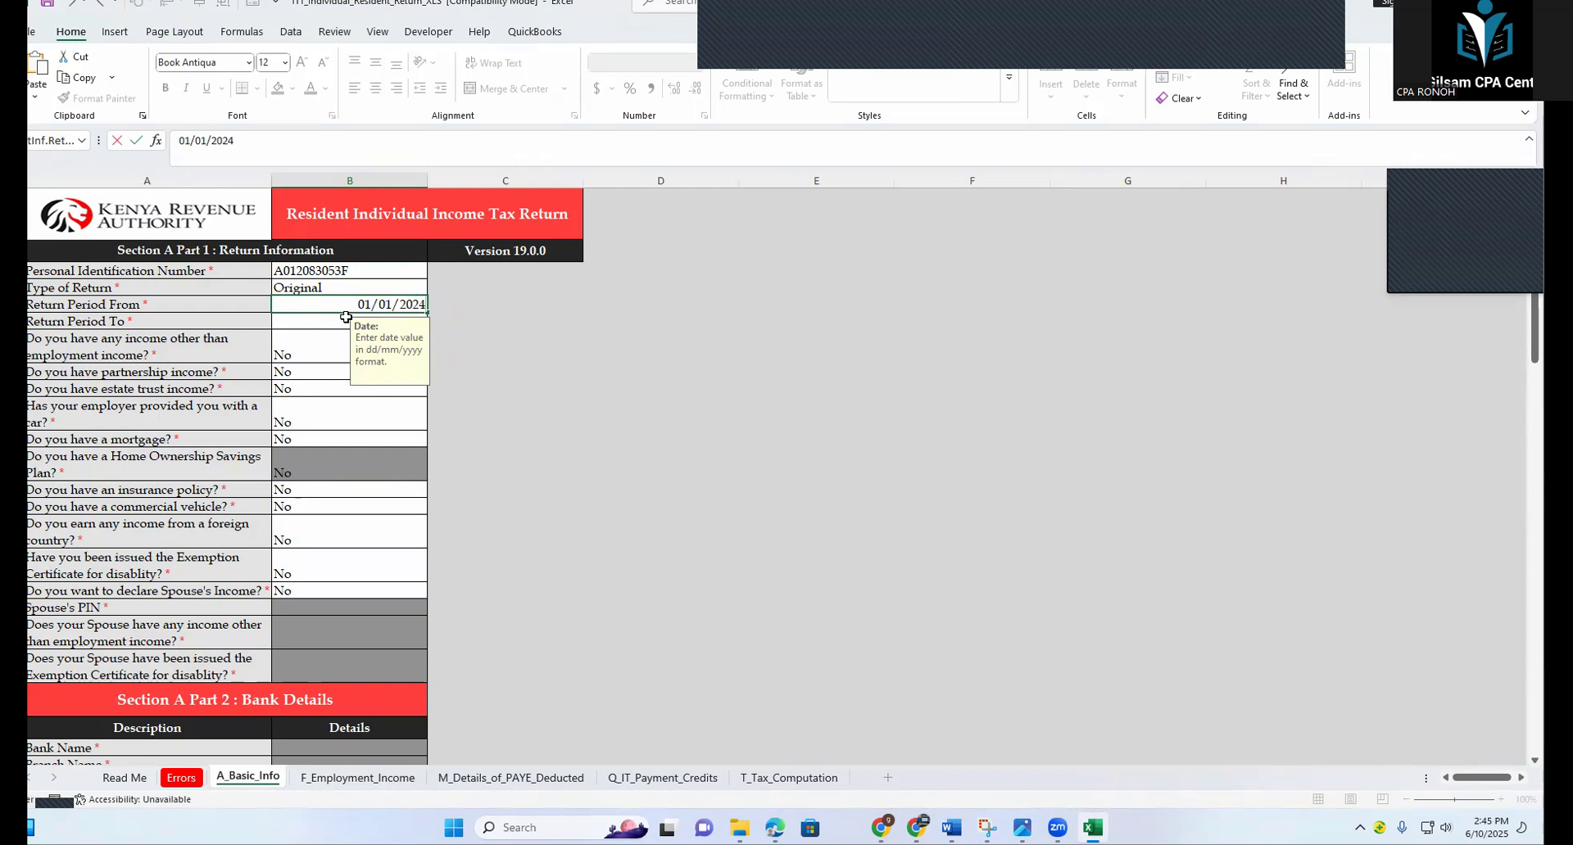
{"action": "left_click", "coordinate": [344, 321]}
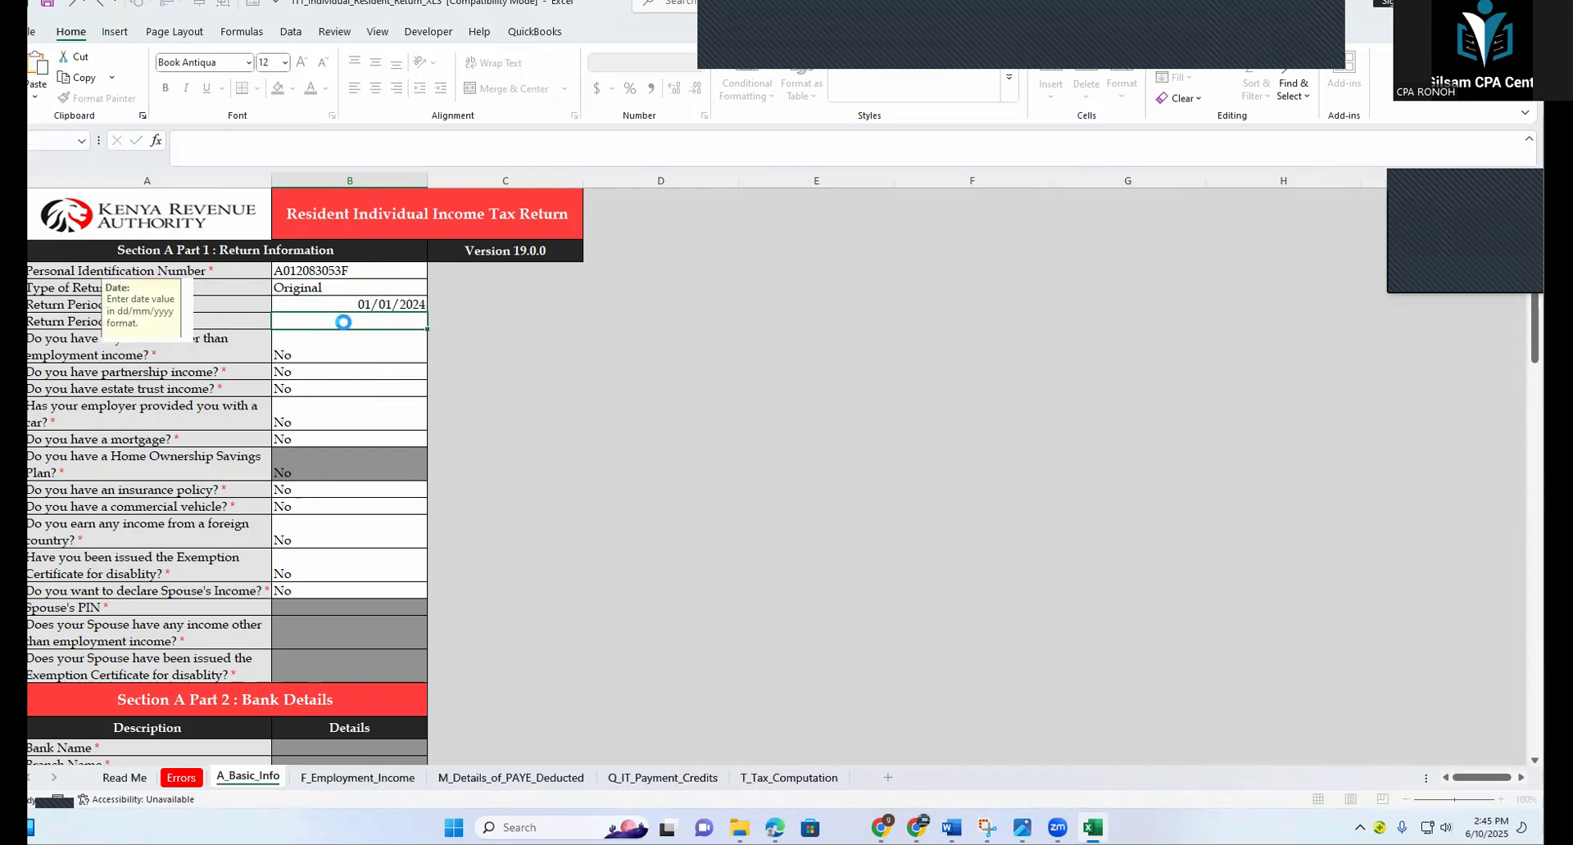
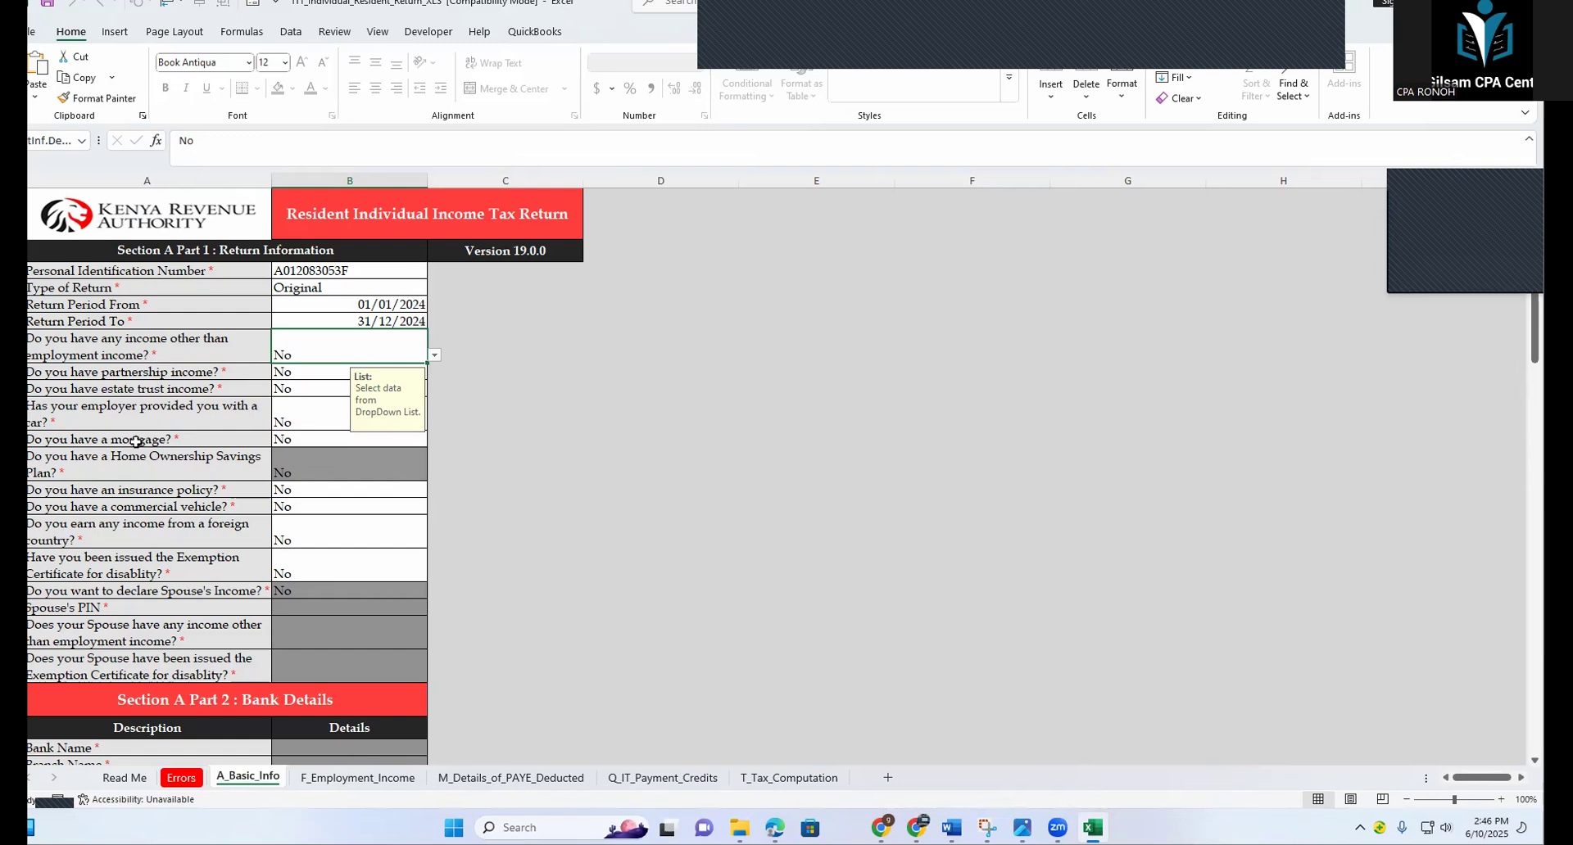
Answer Yes to the insurance policy question on A_Basic_Info, adding the insurance relief sheet
{"action": "left_click", "coordinate": [278, 489]}
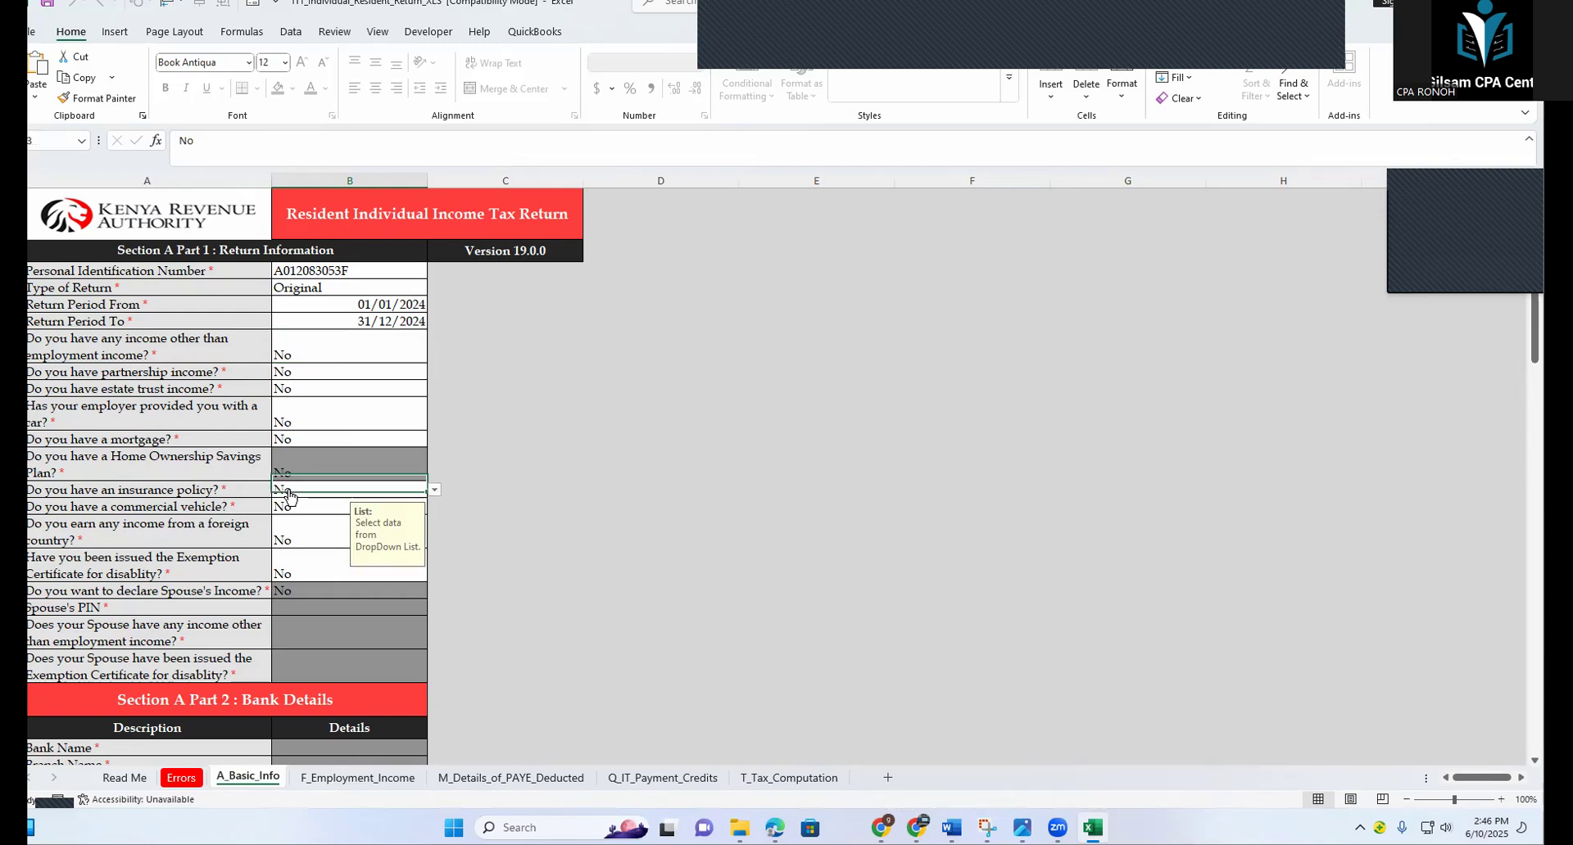
{"action": "left_click", "coordinate": [434, 490]}
{"action": "left_click", "coordinate": [292, 503]}
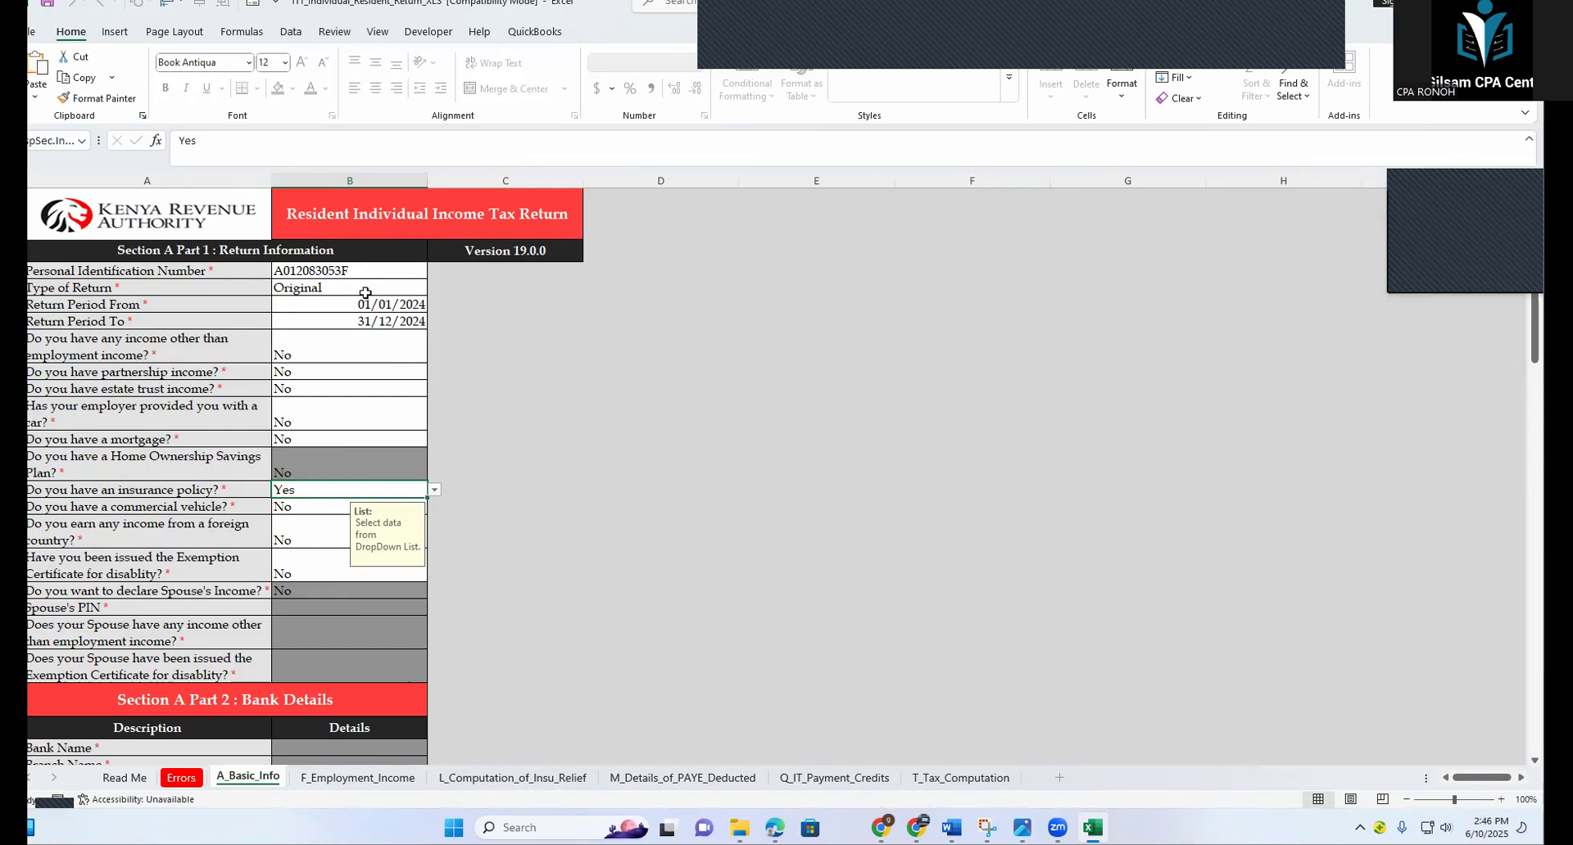
{"action": "left_click_drag", "start_coordinate": [362, 287], "coordinate": [344, 444]}
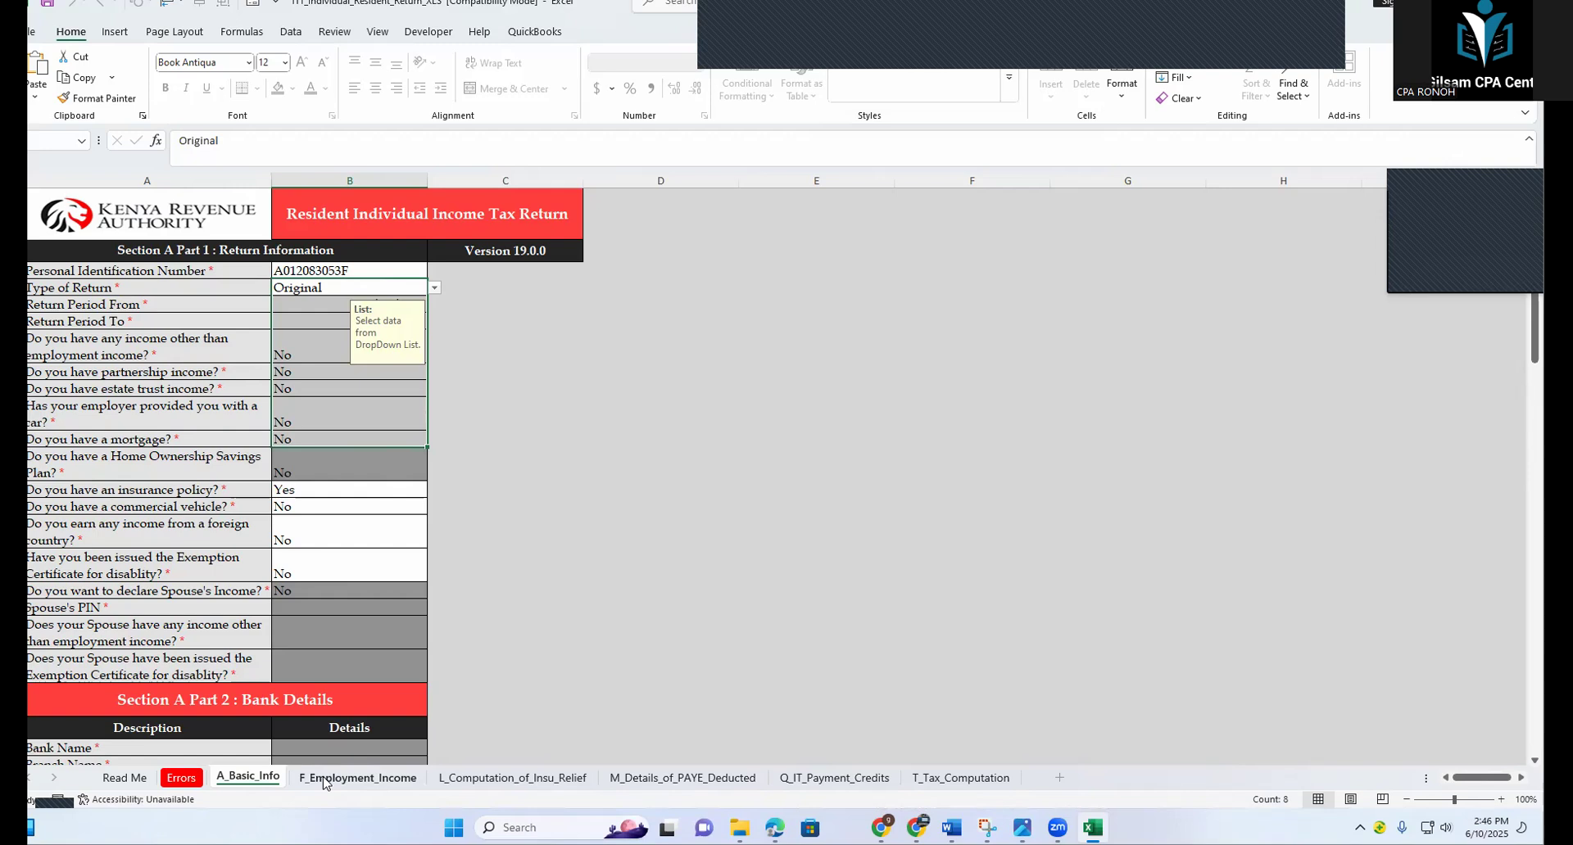
Show the F_Employment_Income sheet scrolled to its PIN and Name of Employer columns
{"action": "left_click", "coordinate": [357, 778]}
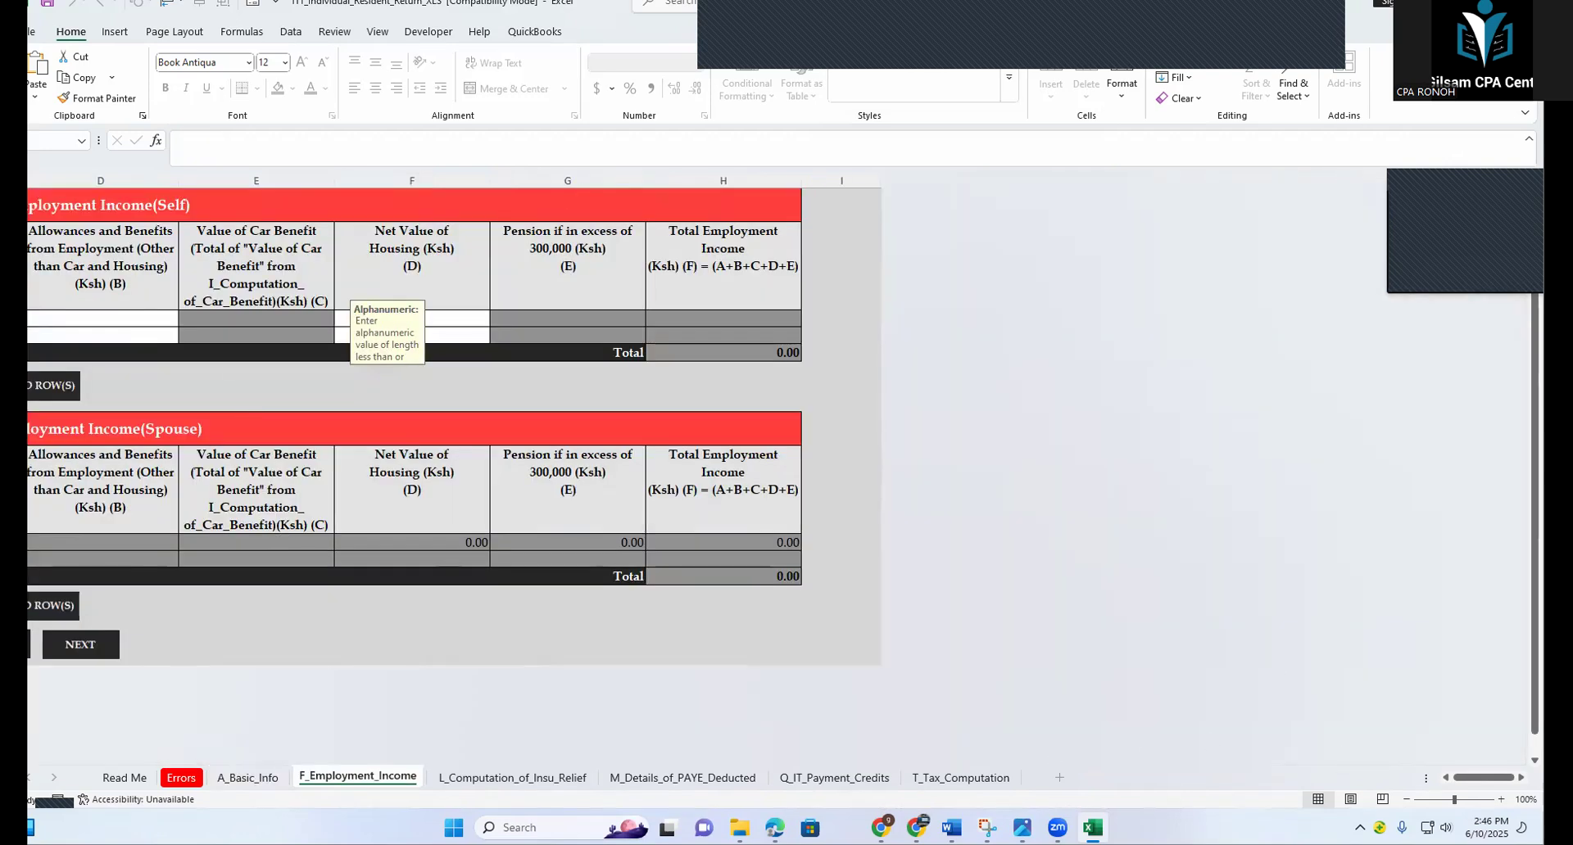
{"action": "left_click", "coordinate": [1446, 778]}
{"action": "left_click", "coordinate": [1446, 777]}
{"action": "left_click", "coordinate": [1446, 778]}
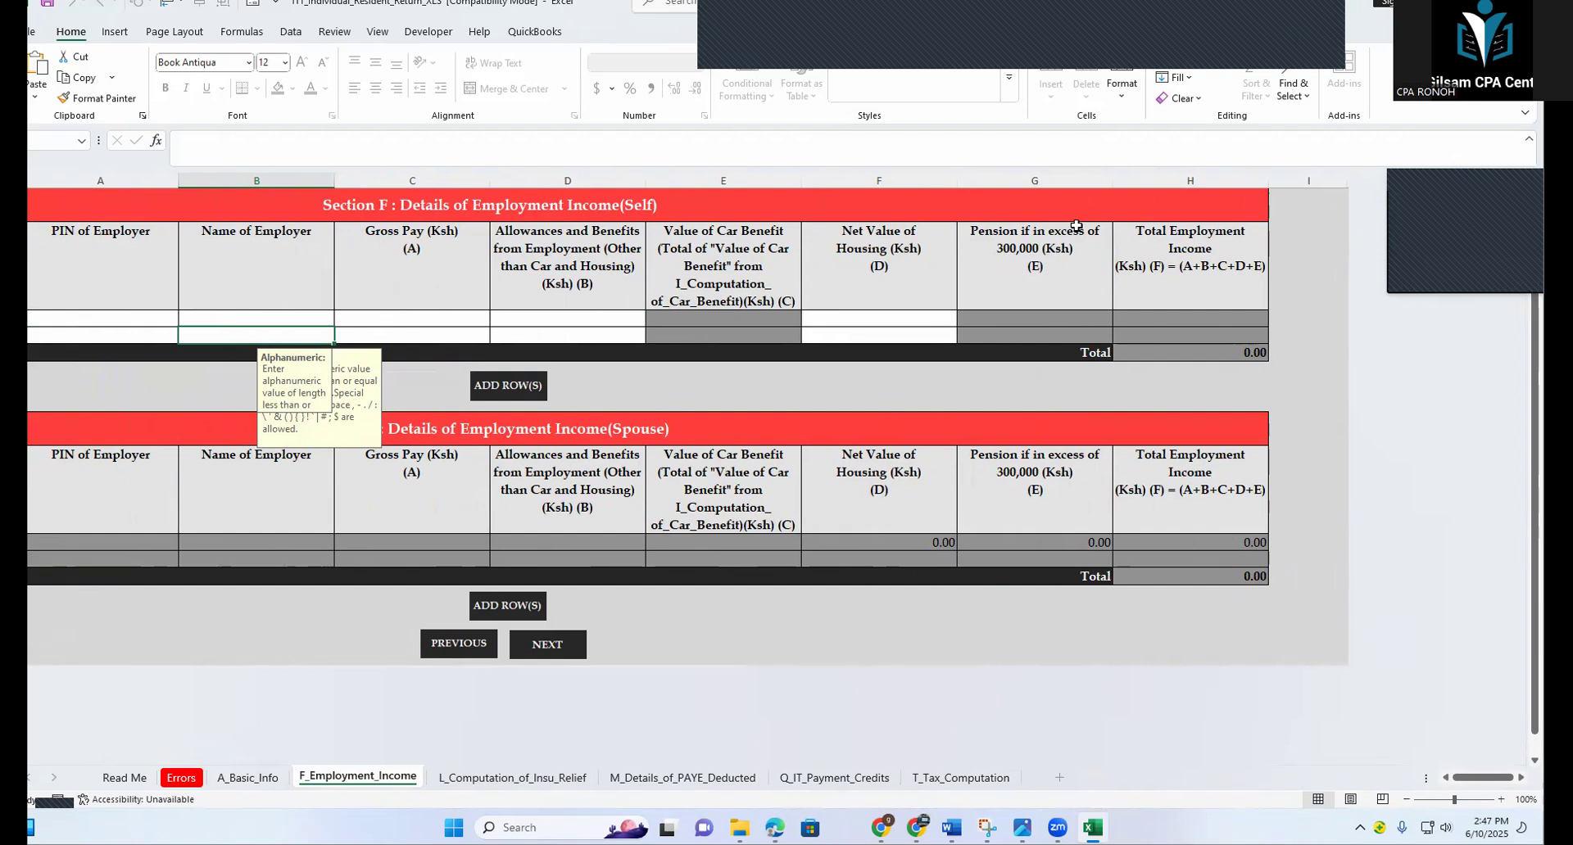
{"action": "mouse_move", "coordinate": [740, 827]}
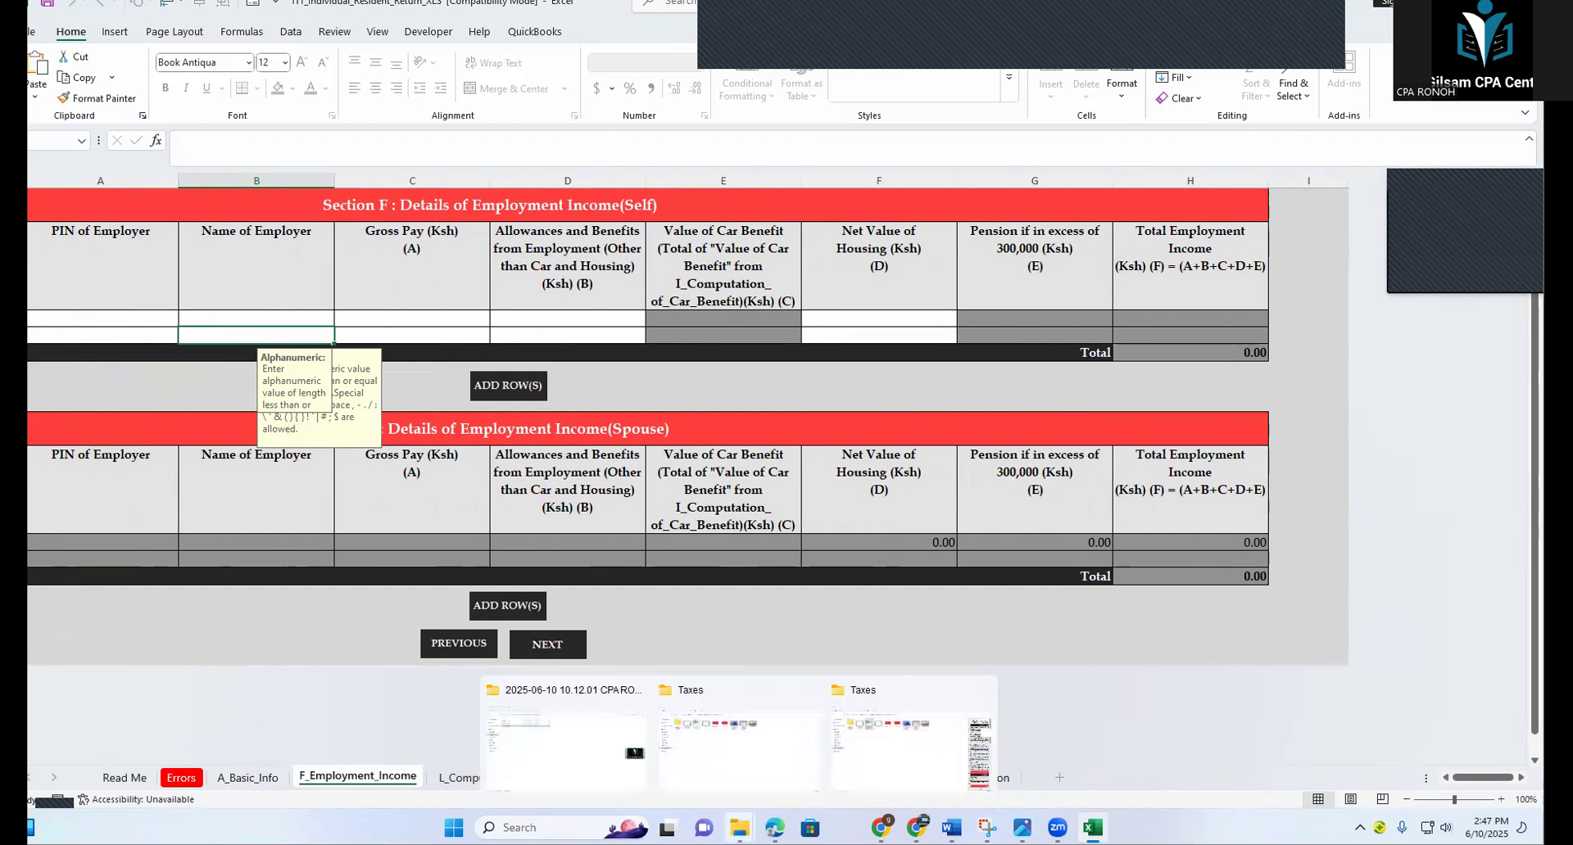
Open P9-FORM (1).pdf from the Taxes folder
{"action": "left_click", "coordinate": [725, 780]}
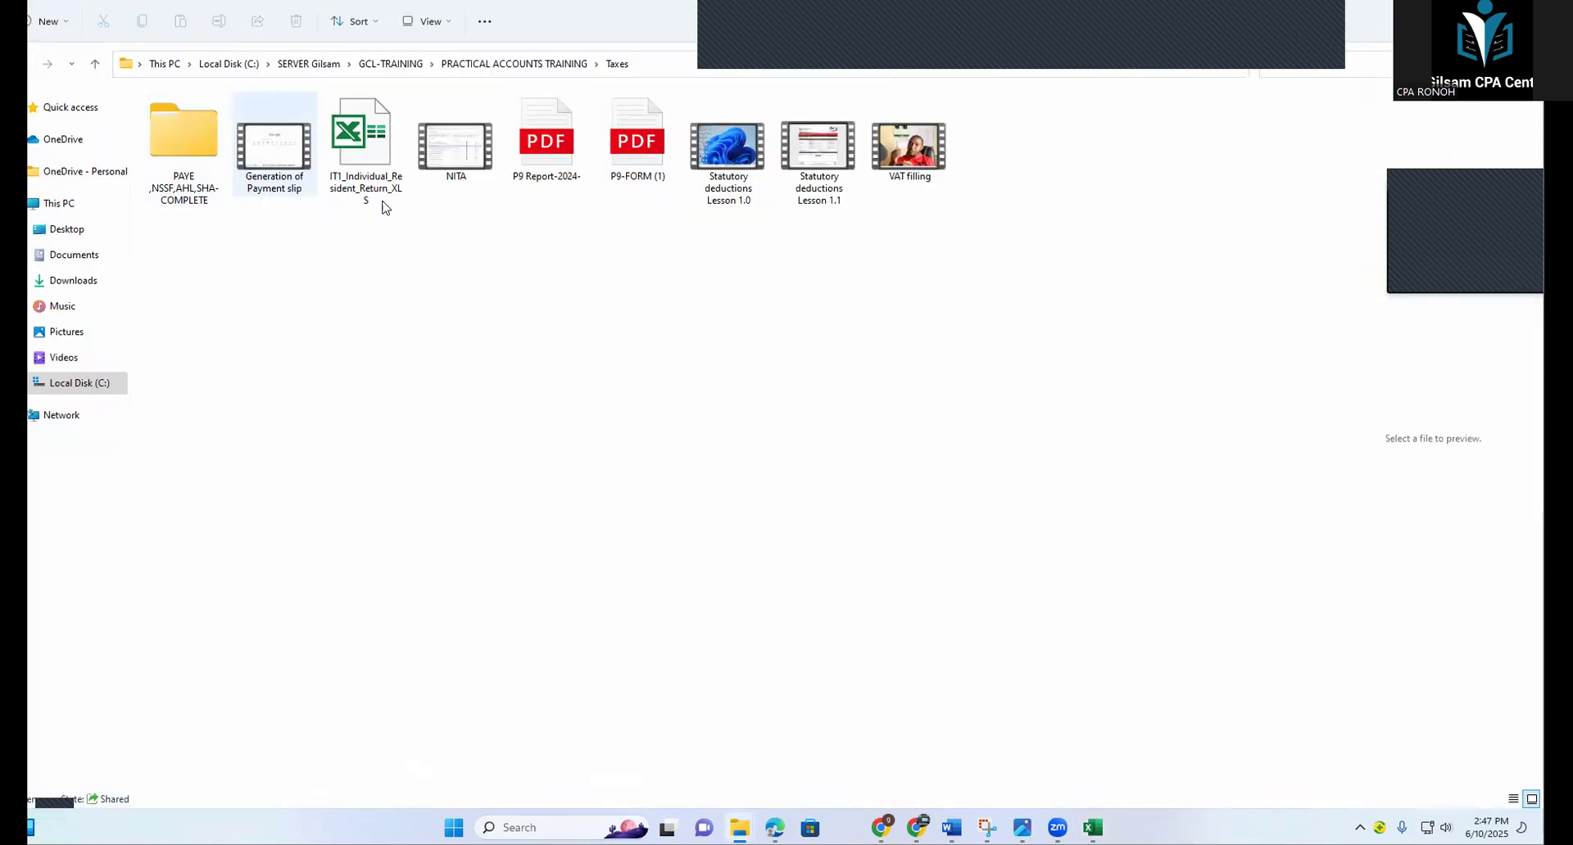
{"action": "double_click", "coordinate": [635, 179]}
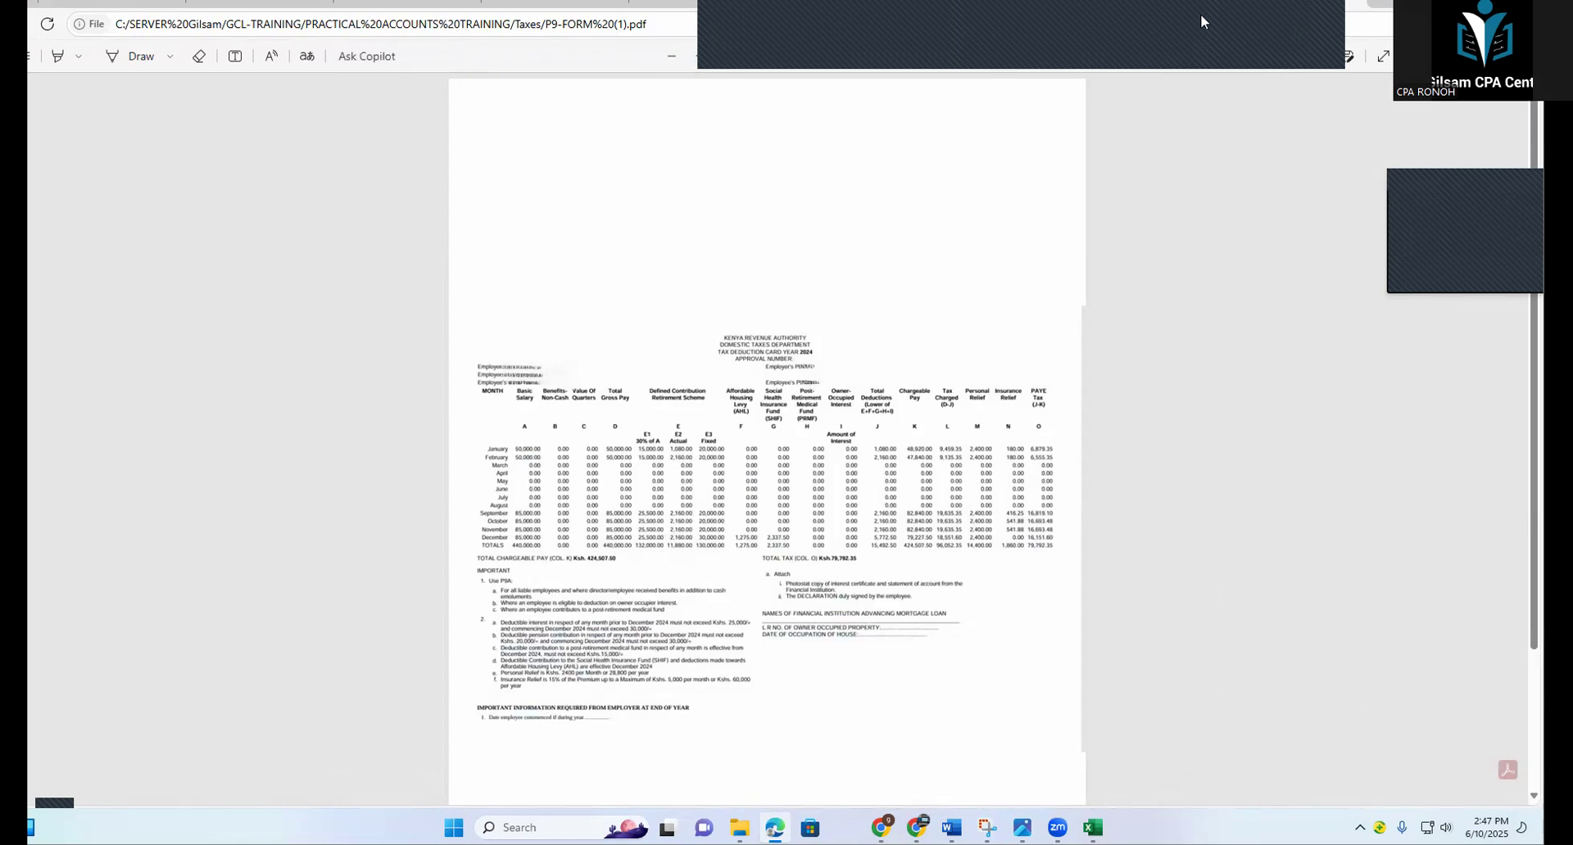
Zoom in on the P9 card's monthly pay table and its totals
{"action": "scroll", "coordinate": [823, 390], "scroll_direction": "up", "scroll_amount": 2}
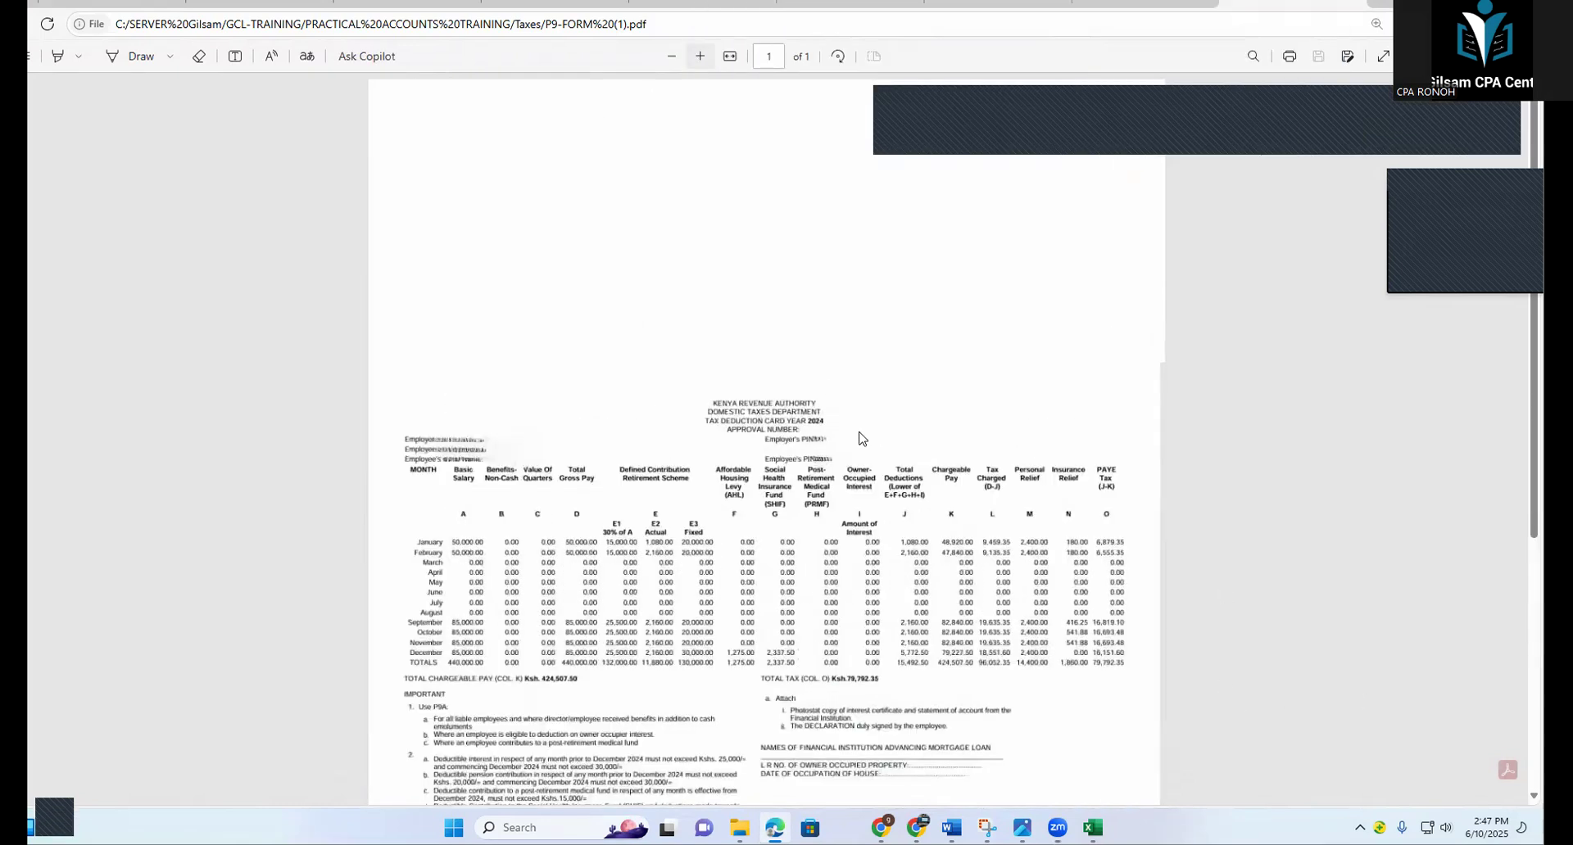
{"action": "scroll", "coordinate": [815, 402], "scroll_direction": "down", "scroll_amount": 4}
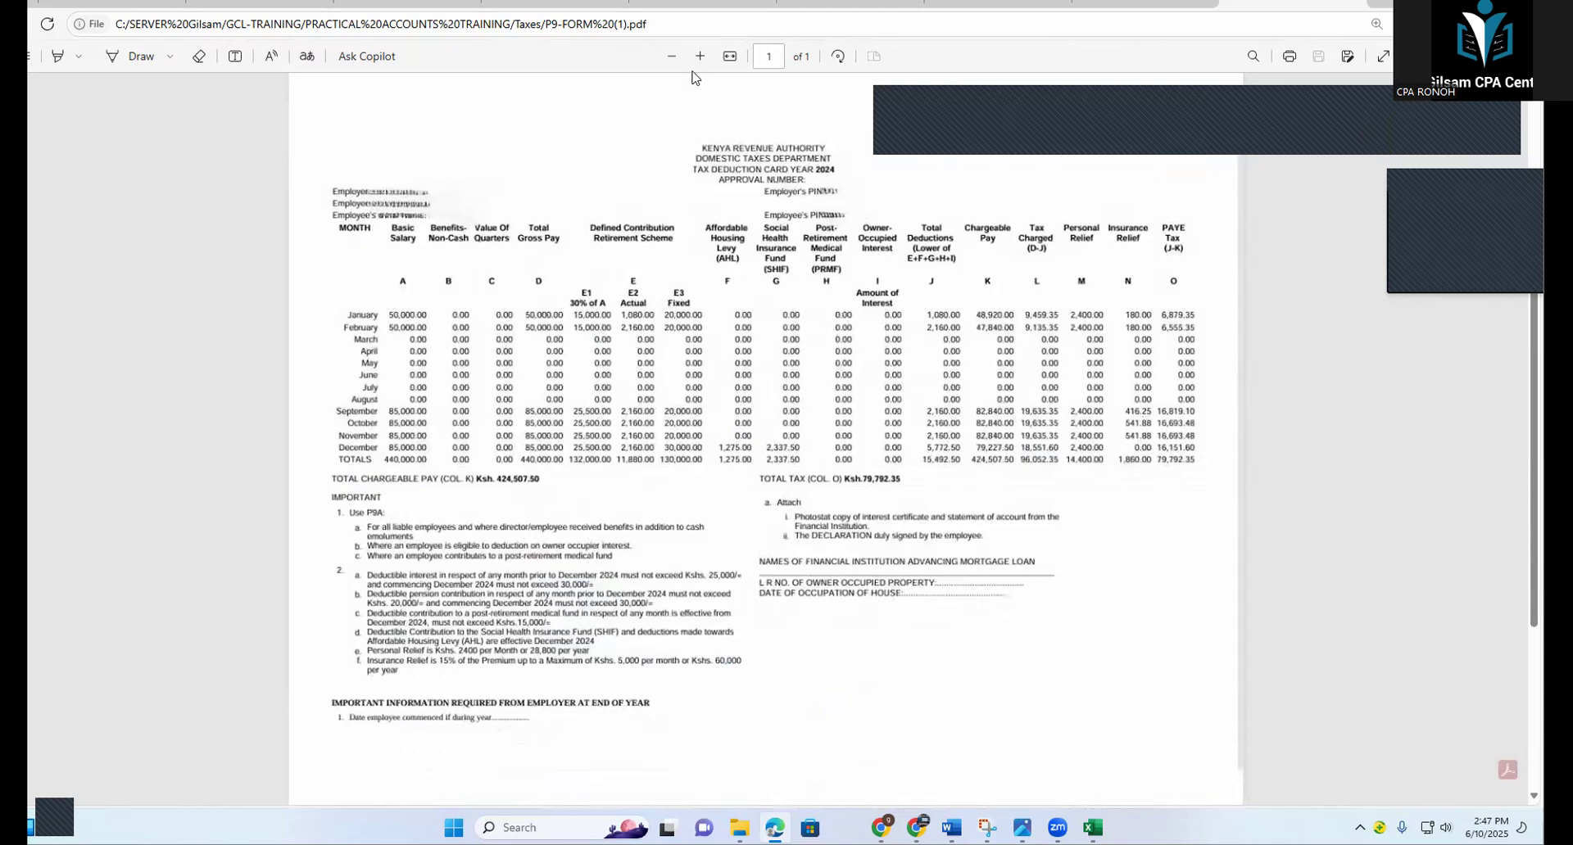
{"action": "left_click", "coordinate": [700, 56]}
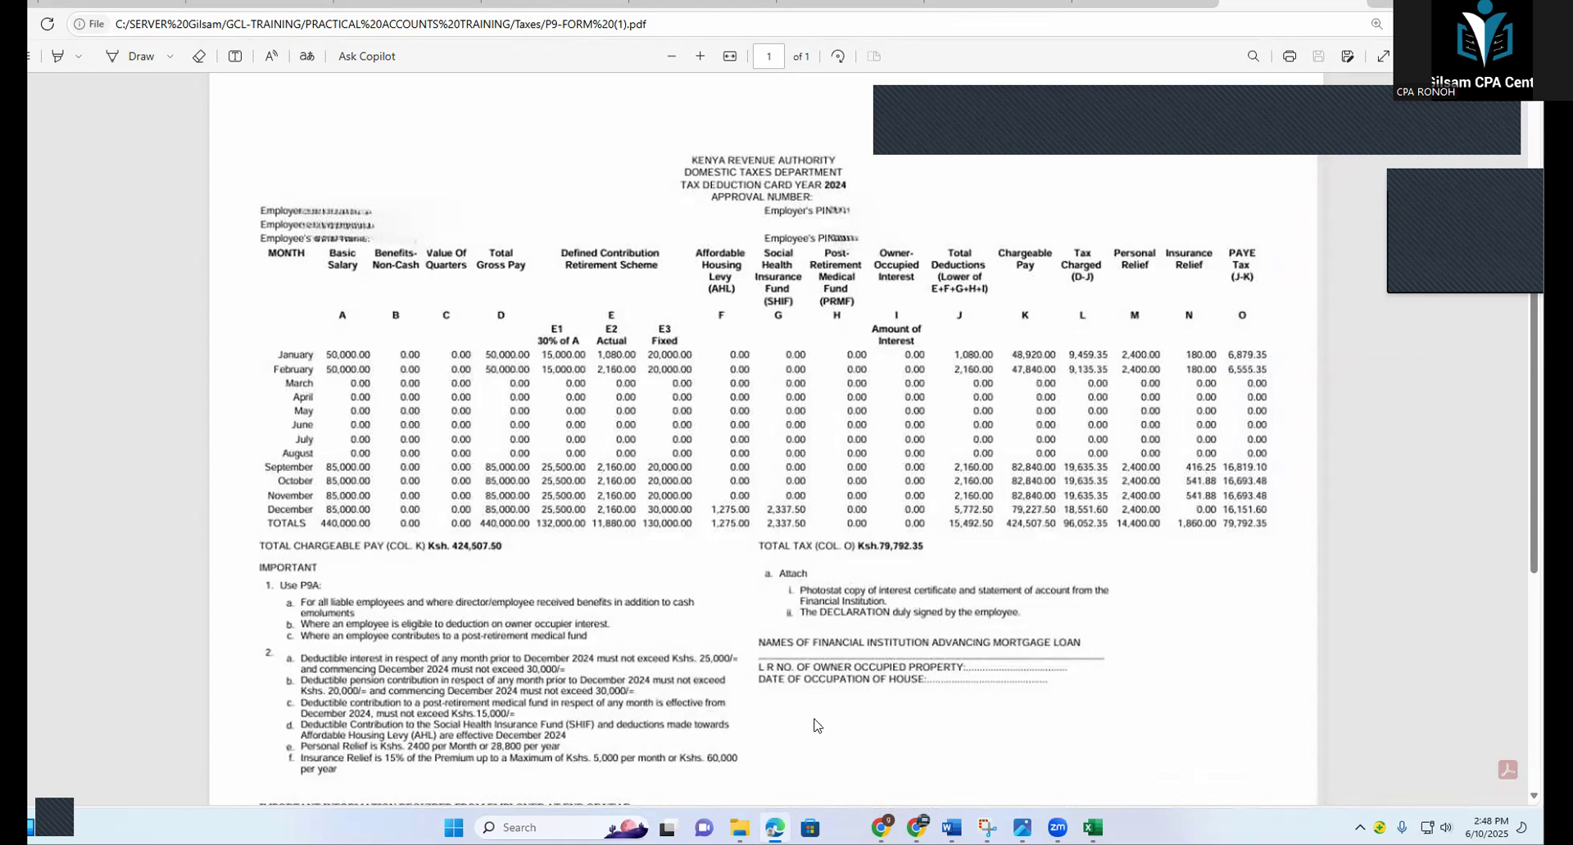
Enter the employer PIN and employer name ABC COMPANY in Section F's first Self row
{"action": "mouse_move", "coordinate": [1093, 825]}
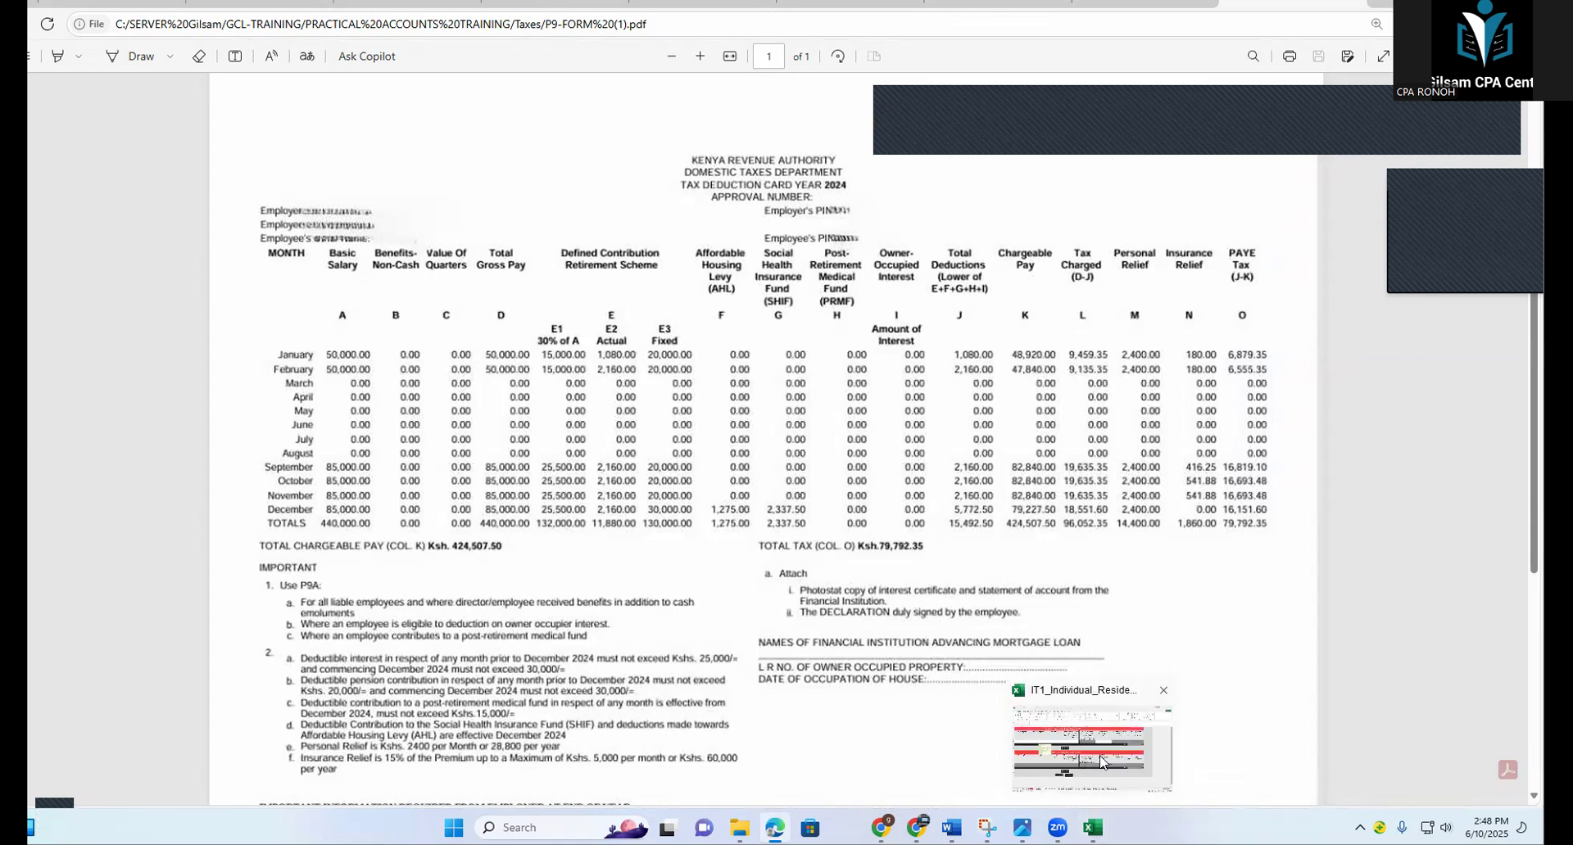
{"action": "left_click", "coordinate": [1103, 762]}
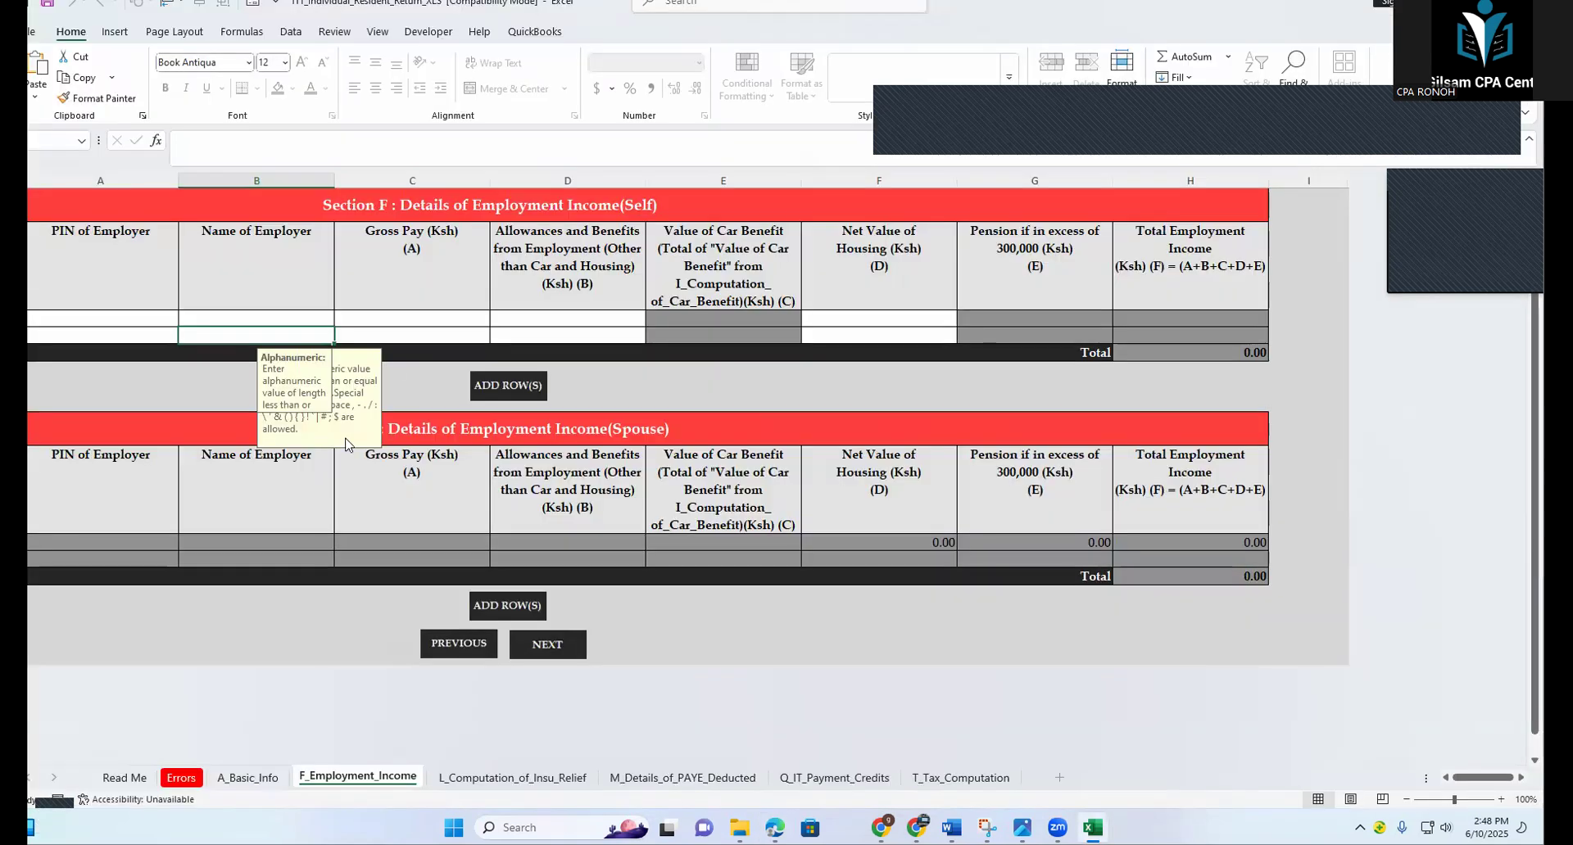
{"action": "left_click", "coordinate": [100, 320]}
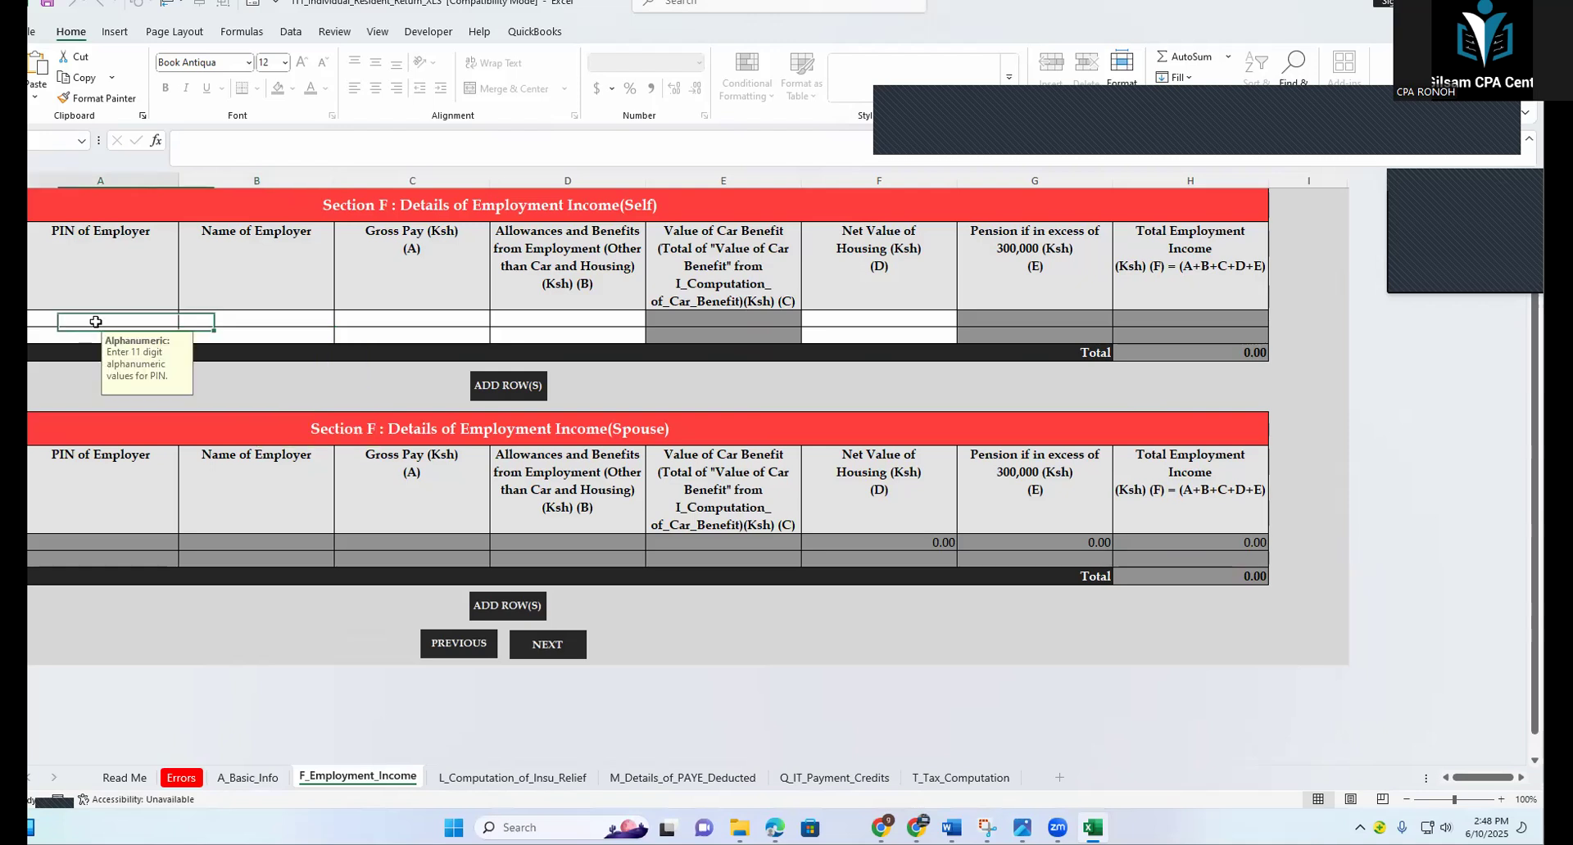
{"action": "left_click", "coordinate": [199, 142]}
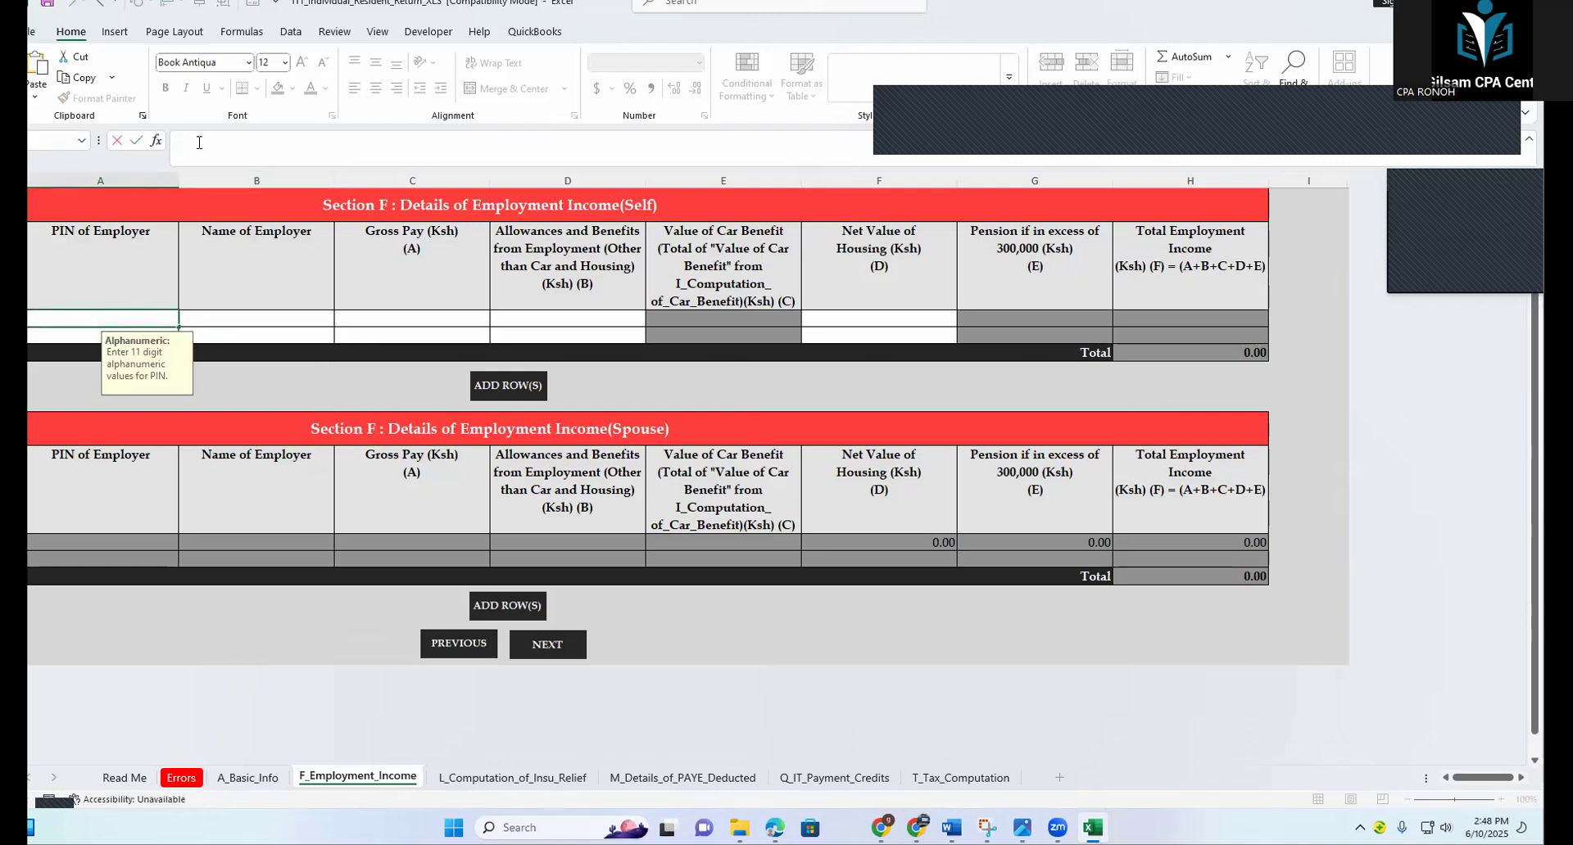
{"action": "left_click", "coordinate": [245, 319]}
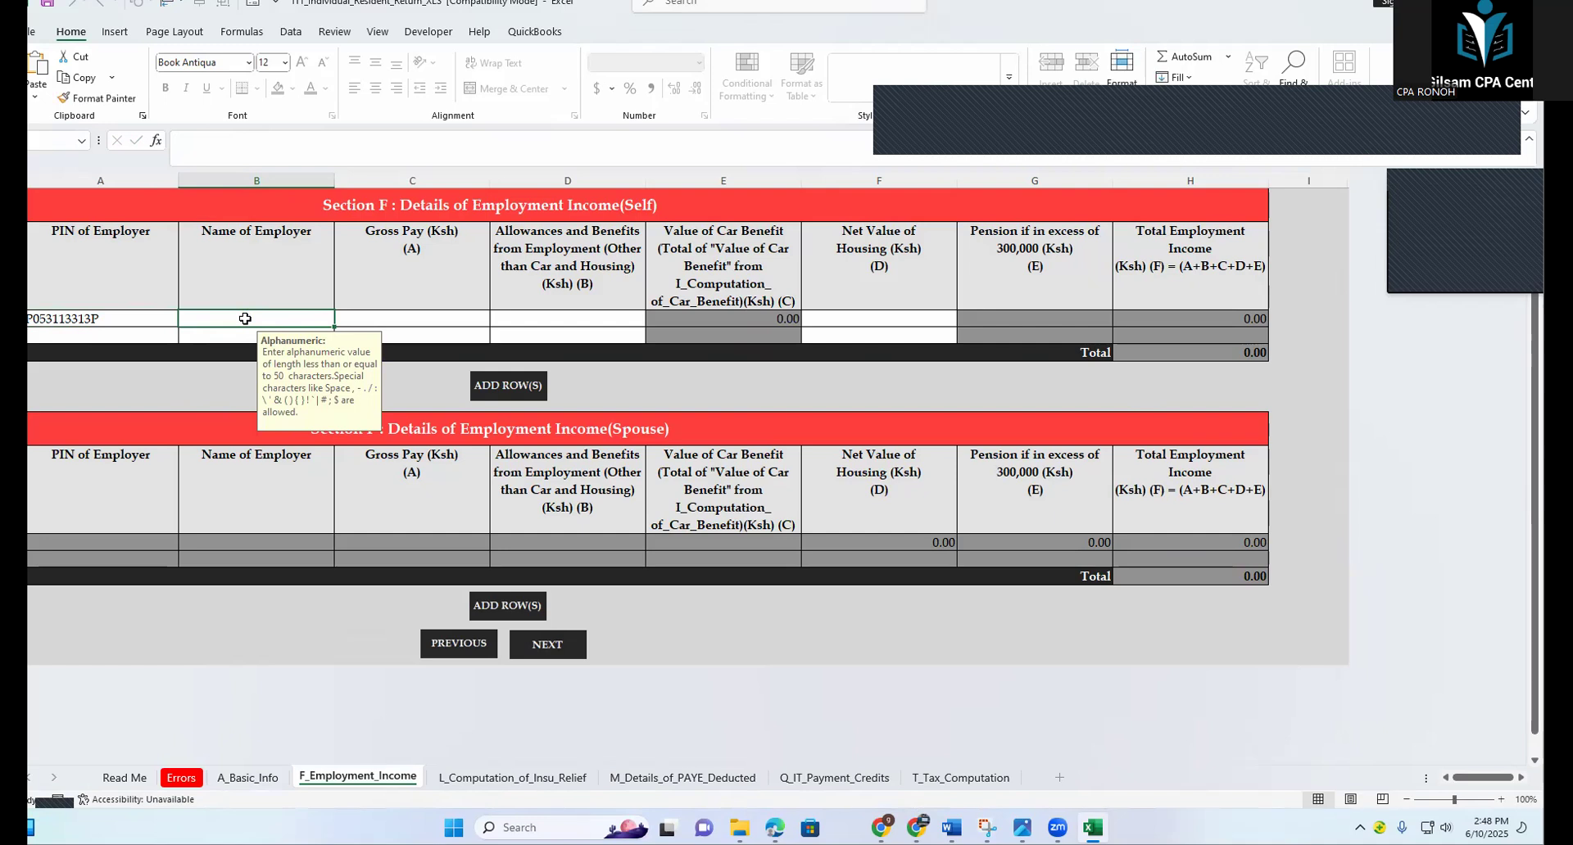
{"action": "type", "text": "aBC COMPANY"}
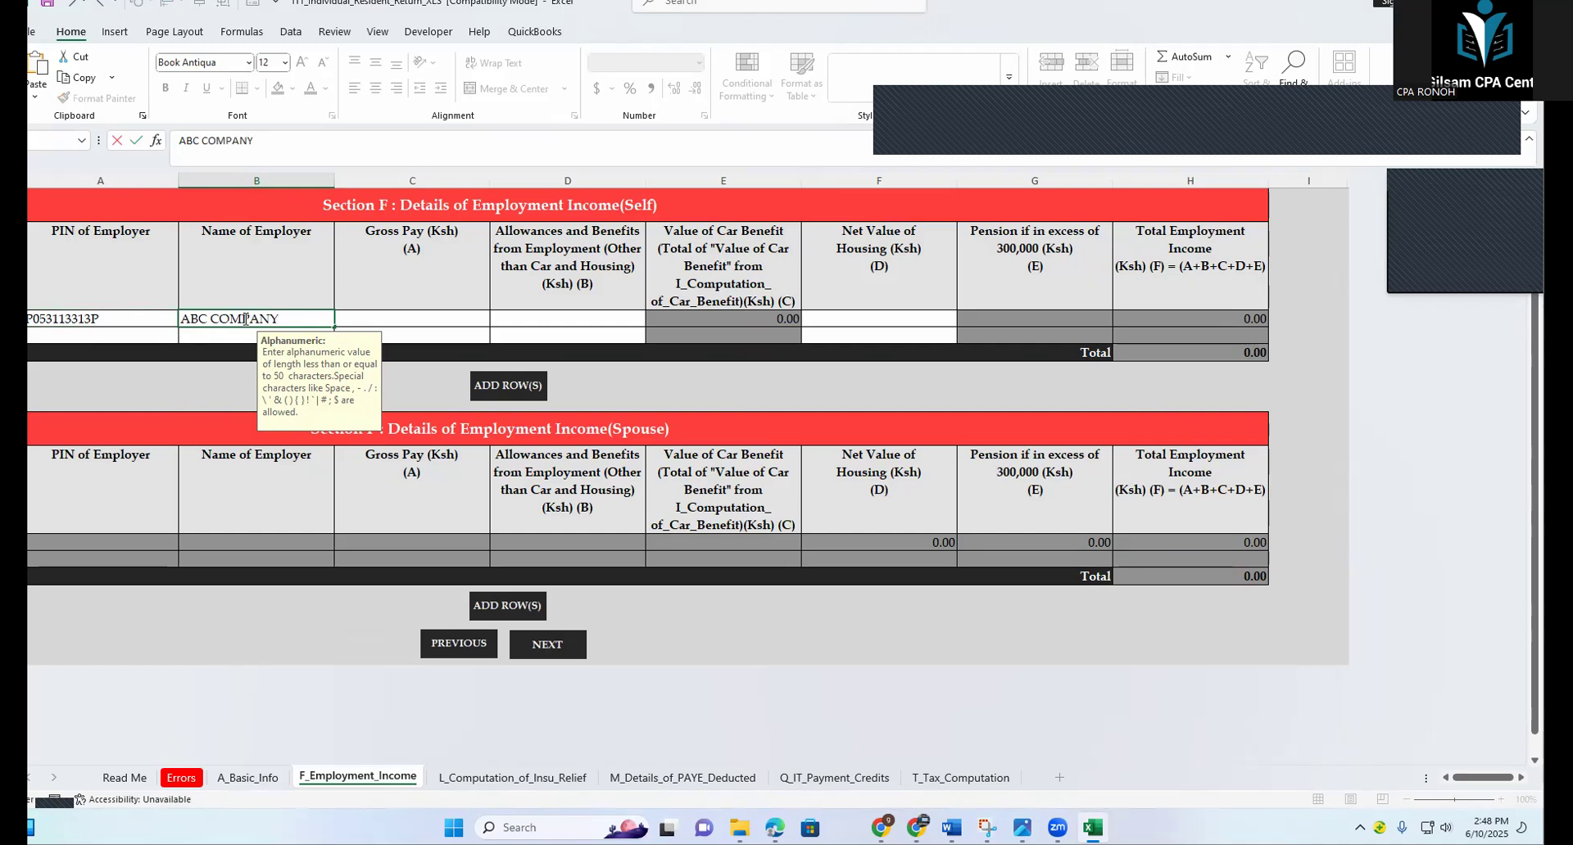
{"action": "left_click", "coordinate": [402, 311]}
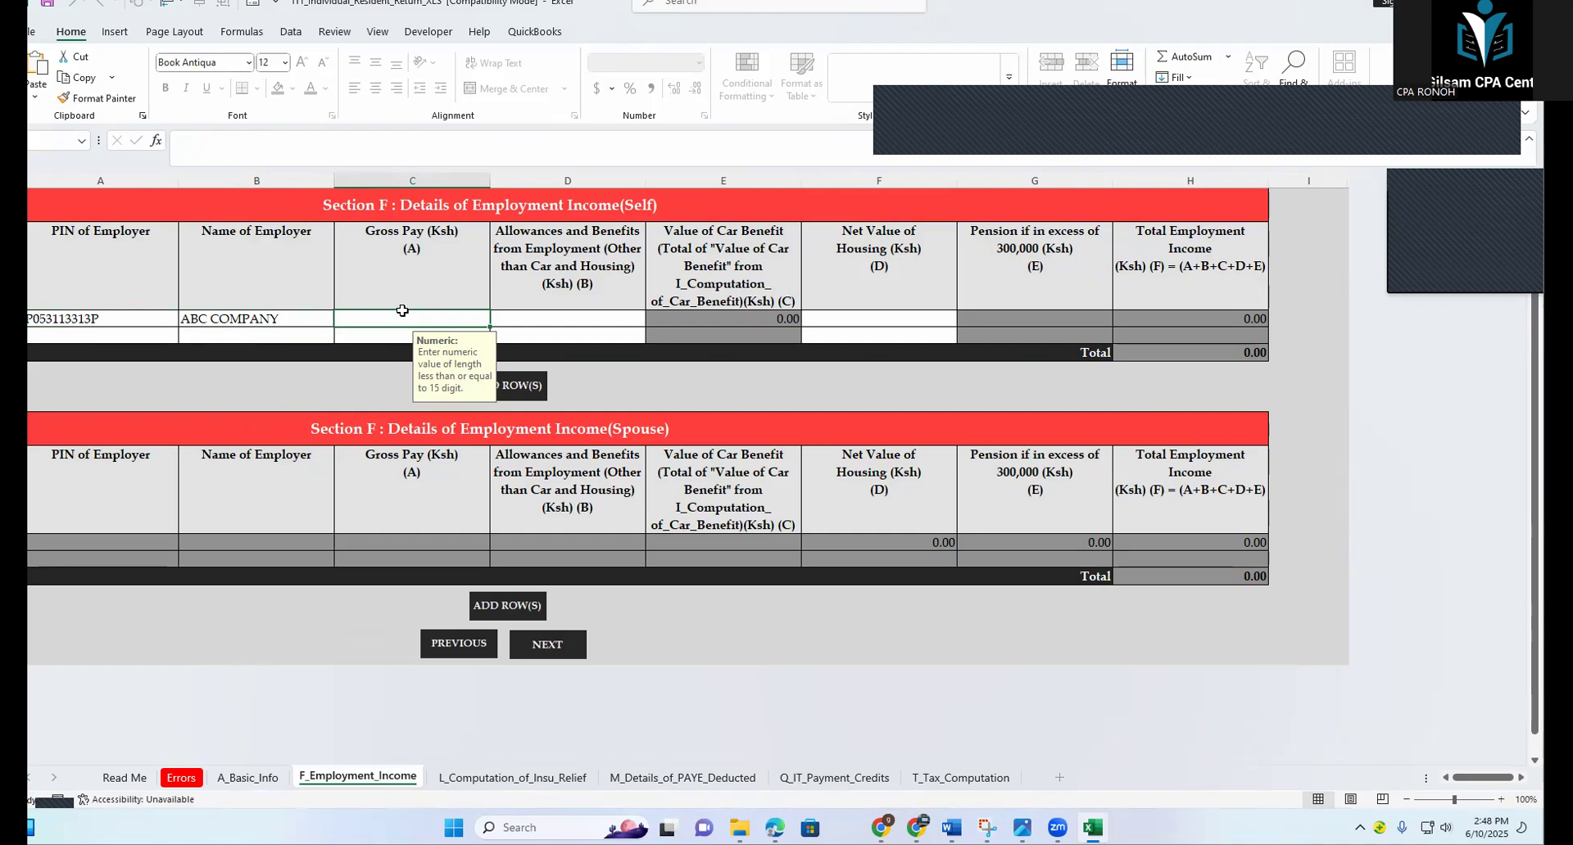
Enter gross pay 440,000 from the P9 card and 0 for net housing value
{"action": "mouse_move", "coordinate": [987, 827]}
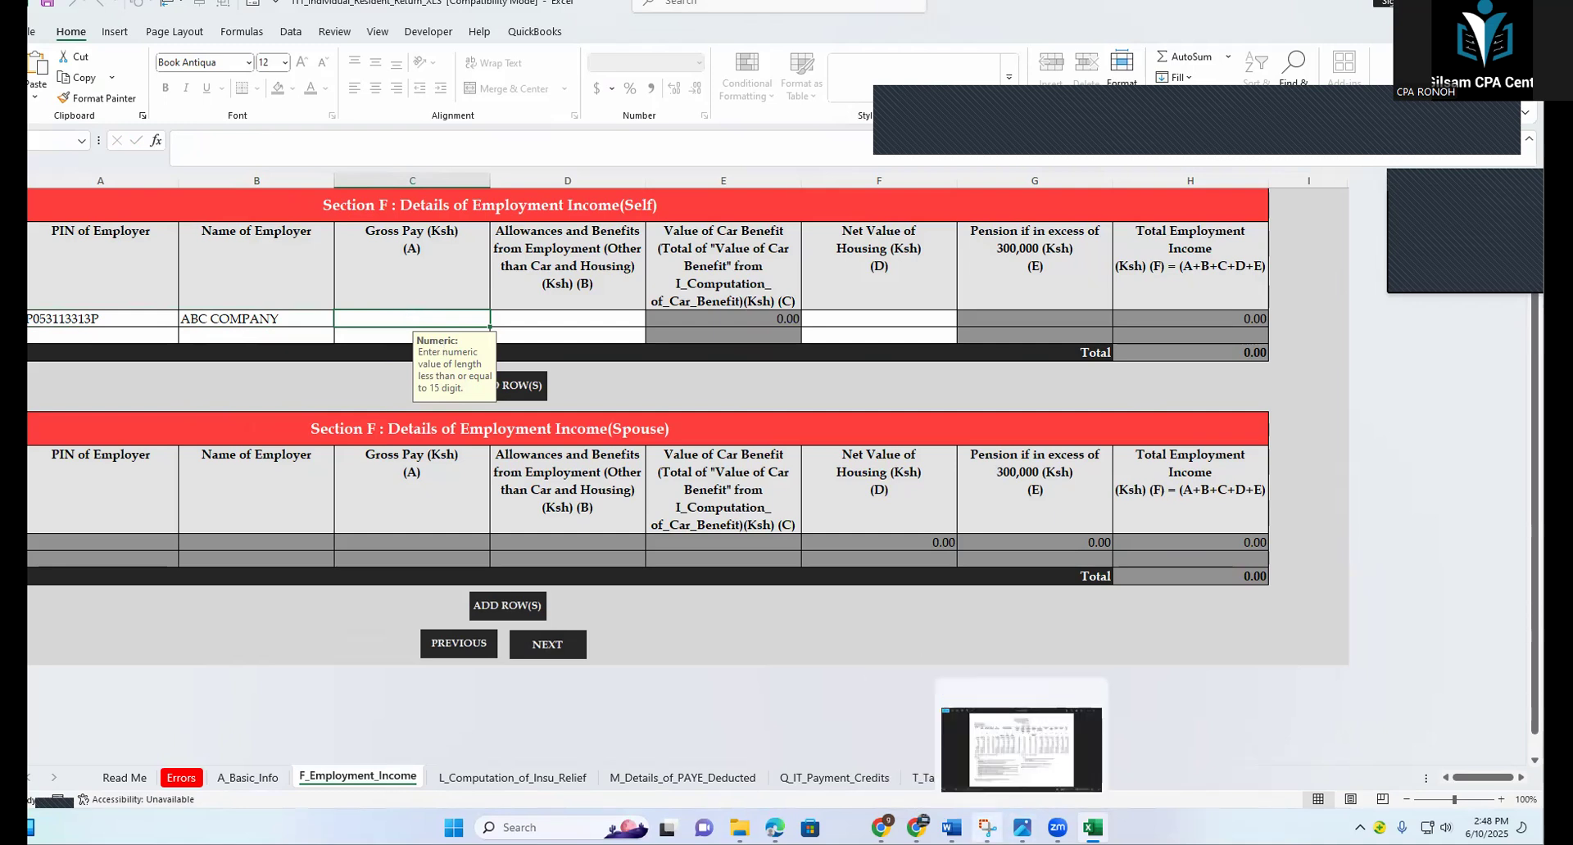
{"action": "left_click", "coordinate": [990, 762]}
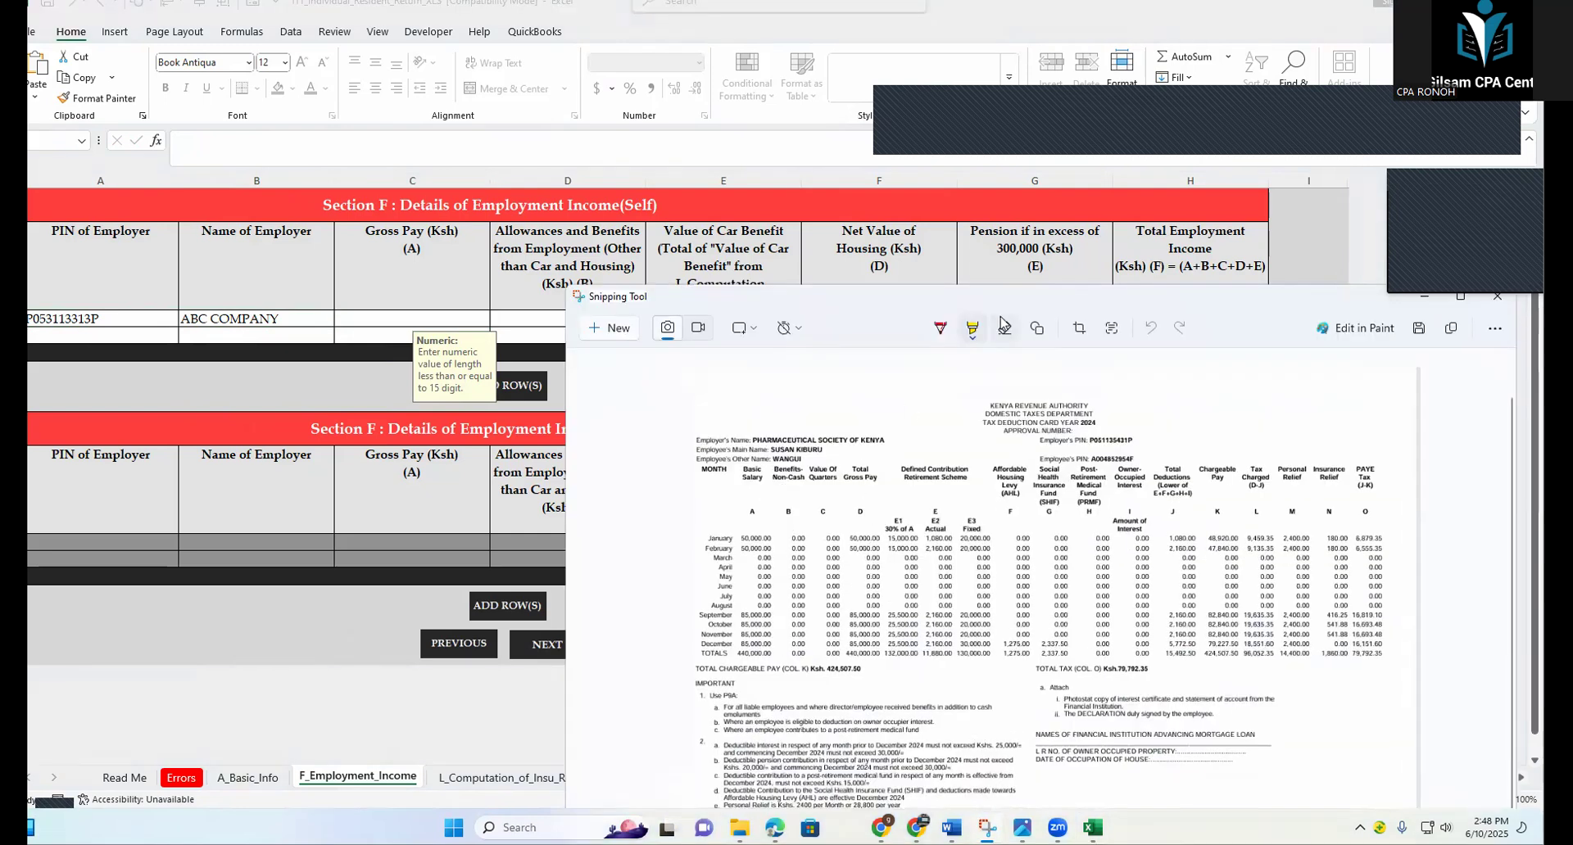
{"action": "left_click_drag", "start_coordinate": [999, 303], "coordinate": [895, 163]}
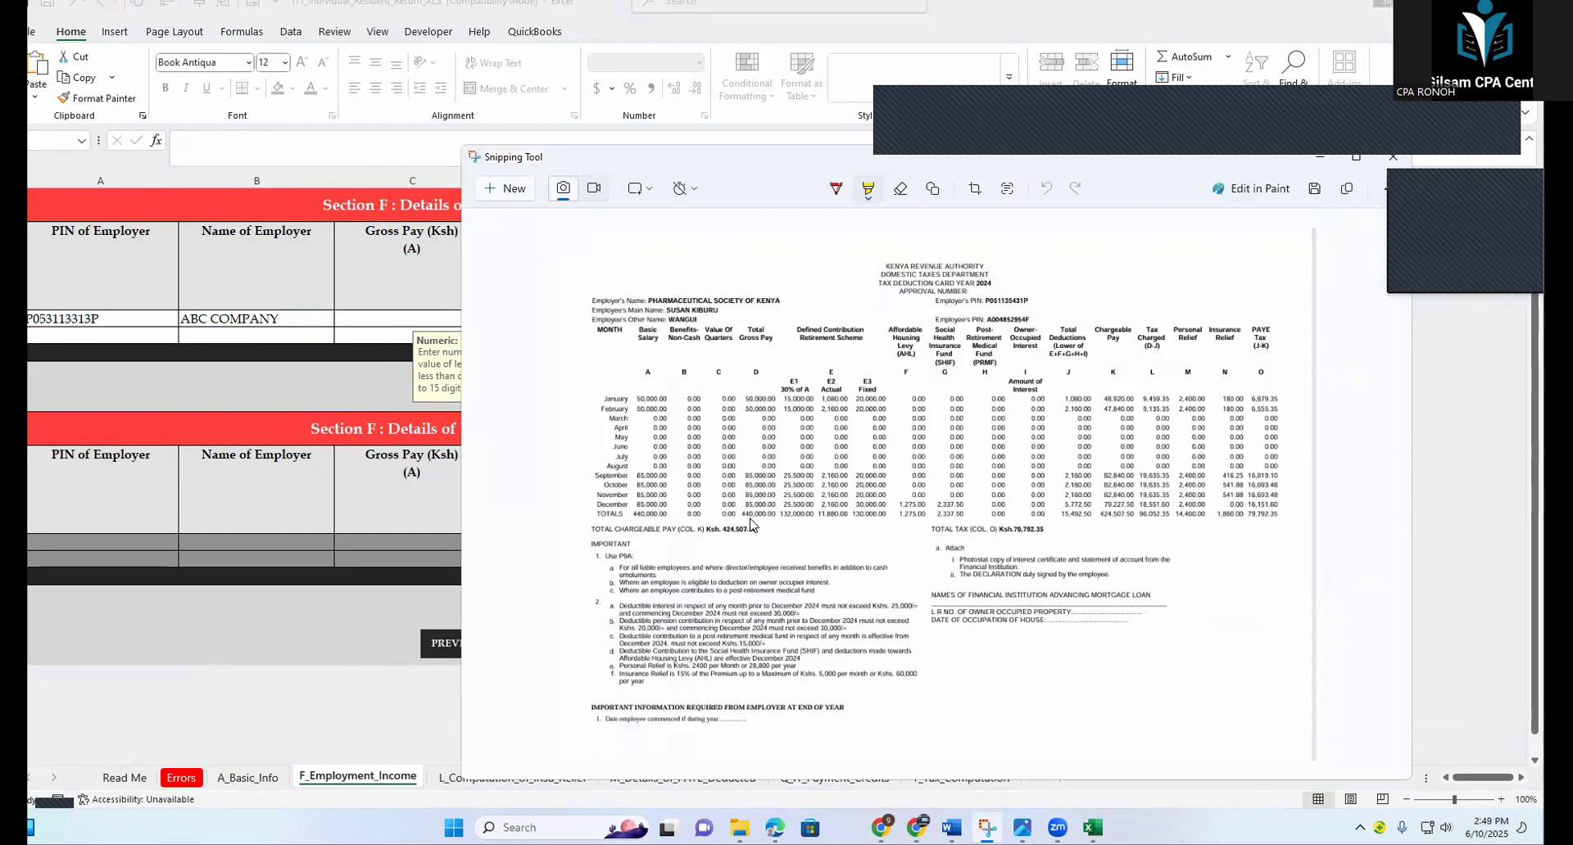
{"action": "left_click", "coordinate": [363, 316]}
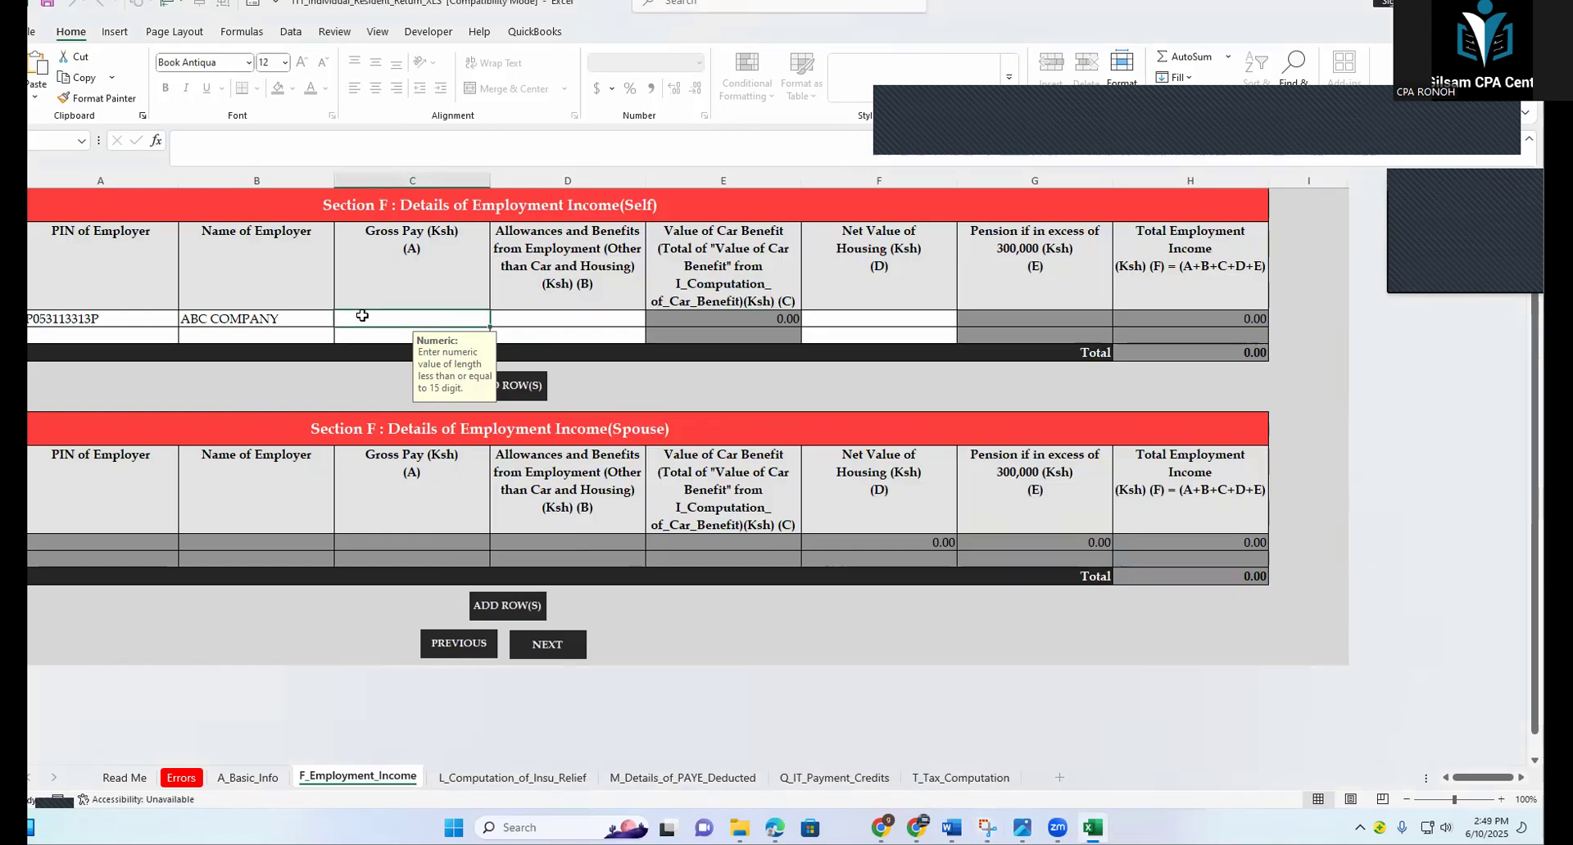
{"action": "type", "text": "440000"}
{"action": "left_click", "coordinate": [568, 319]}
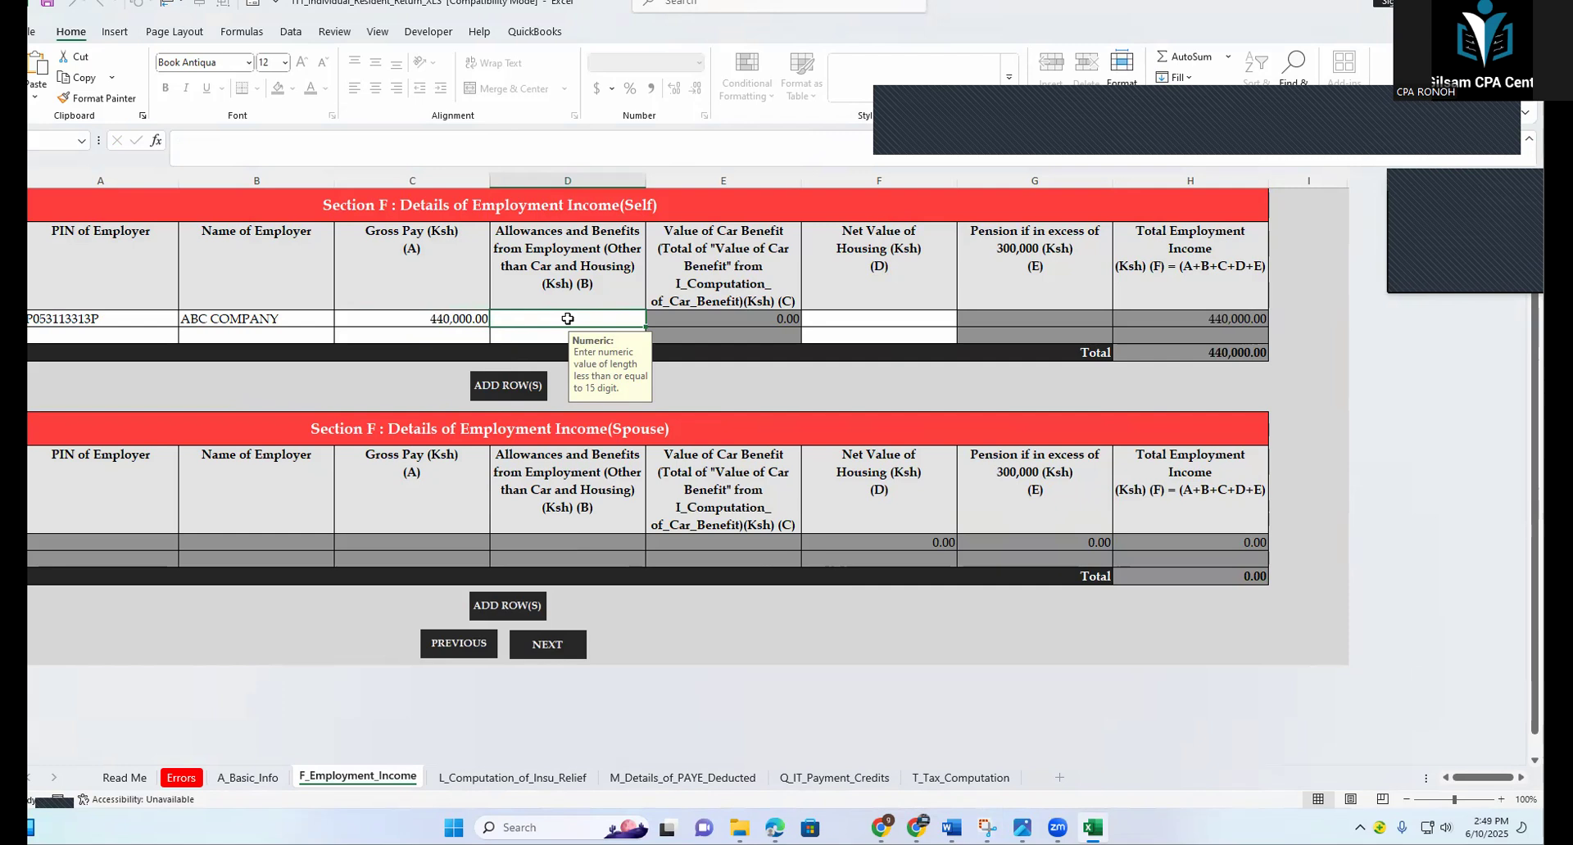
{"action": "left_click", "coordinate": [847, 320]}
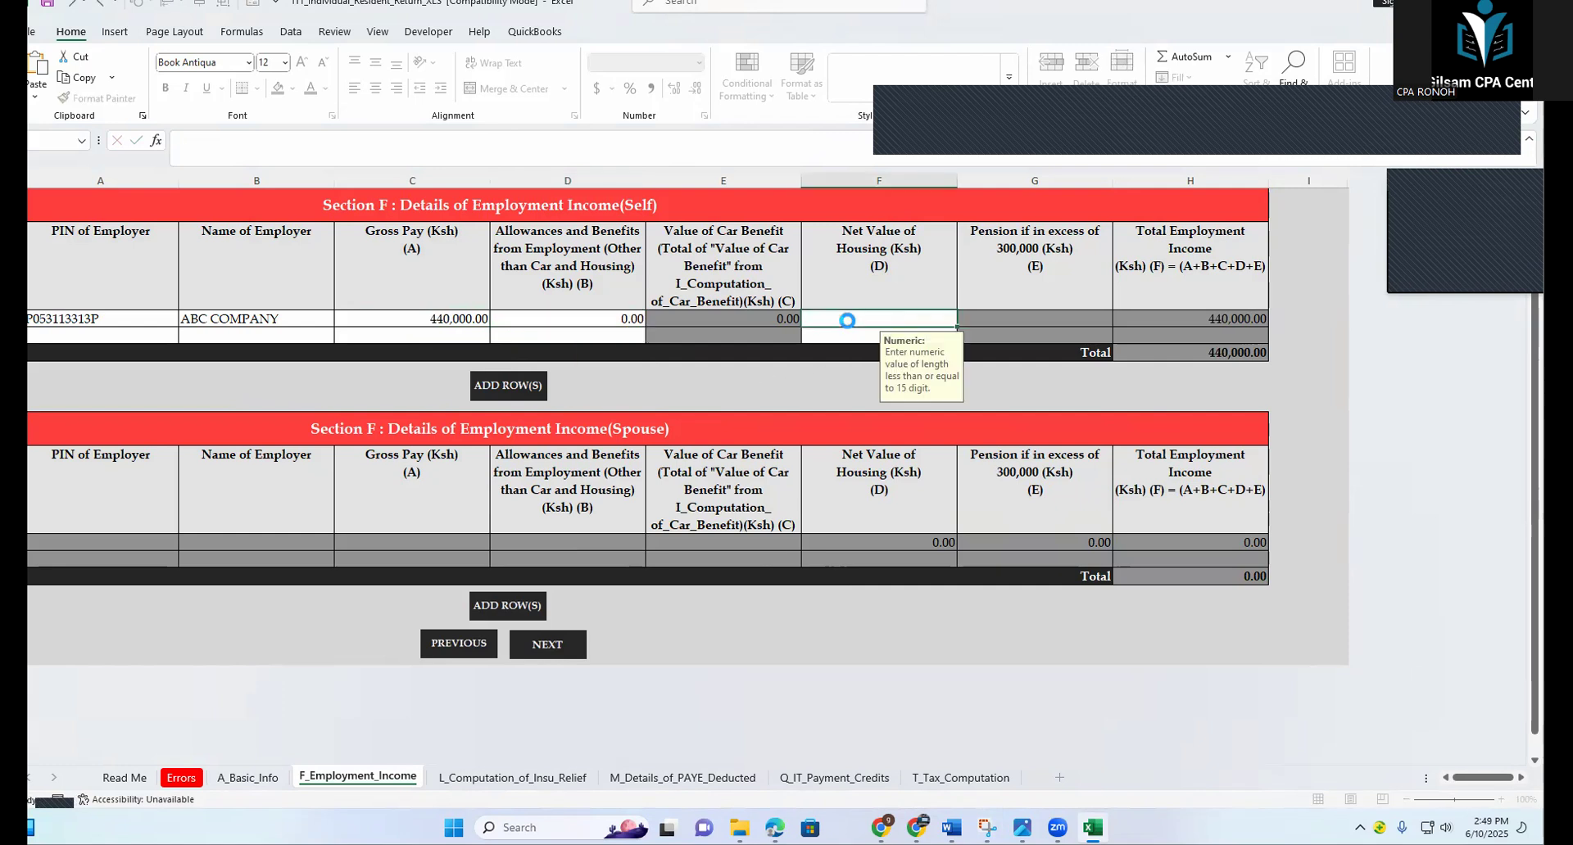
{"action": "type", "text": "0"}
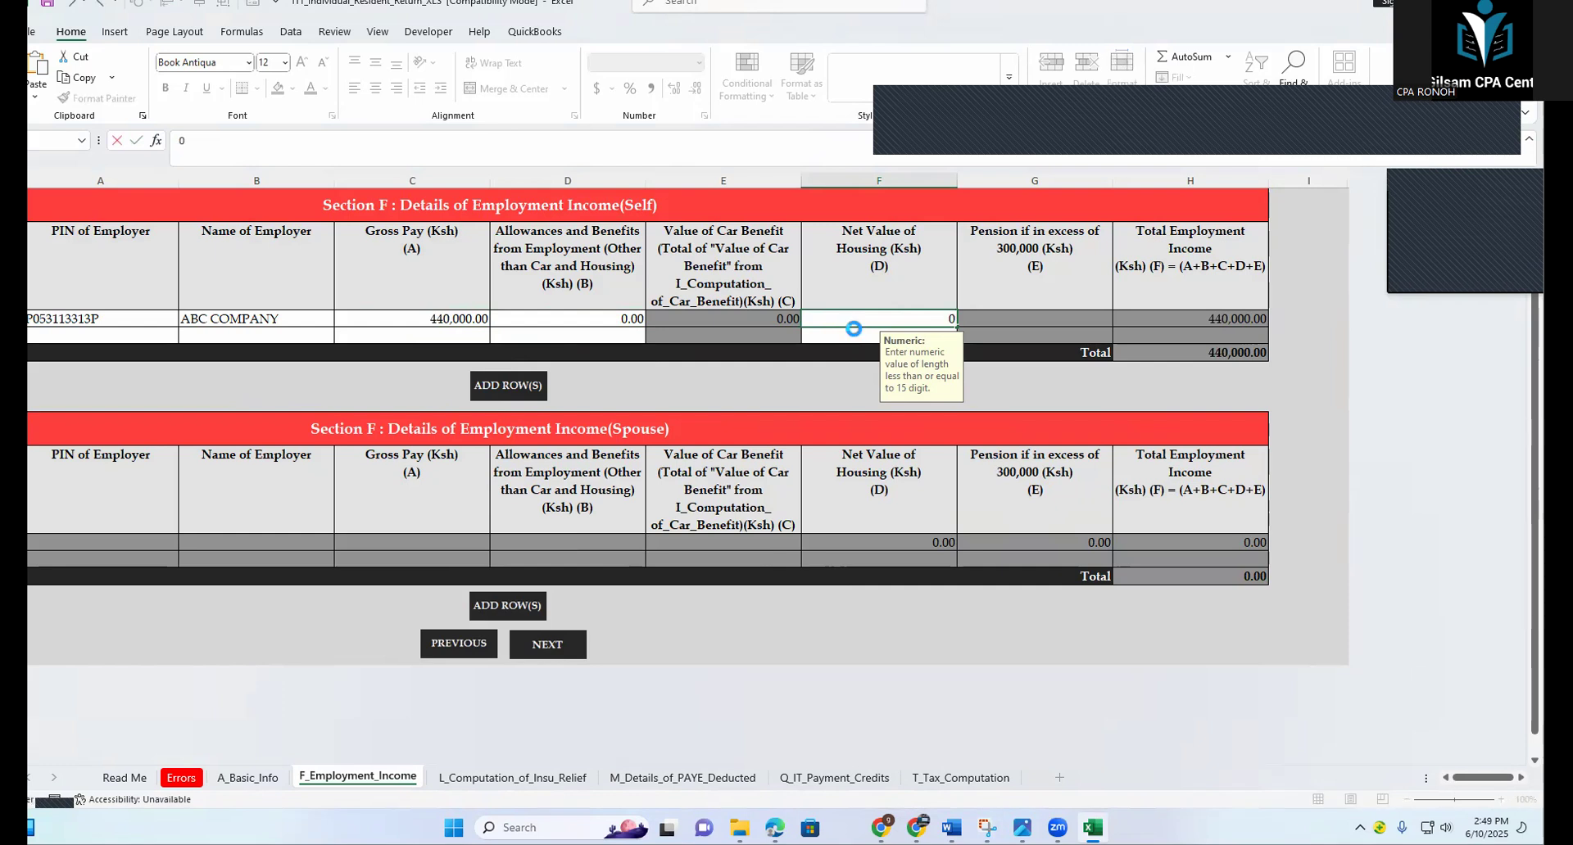
{"action": "key", "text": "Return"}
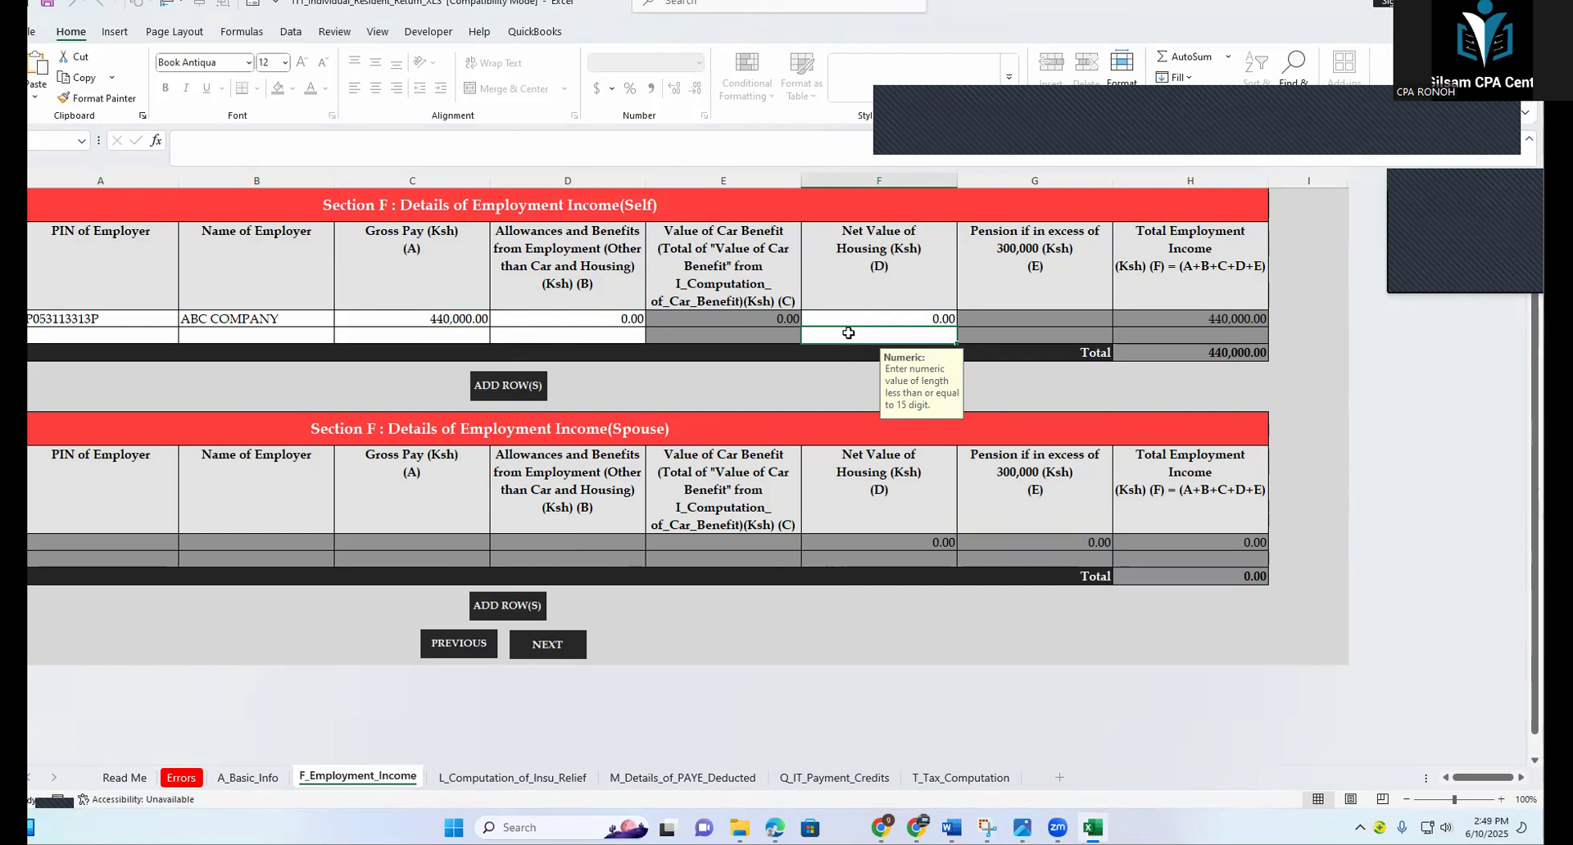
{"action": "left_click", "coordinate": [677, 778]}
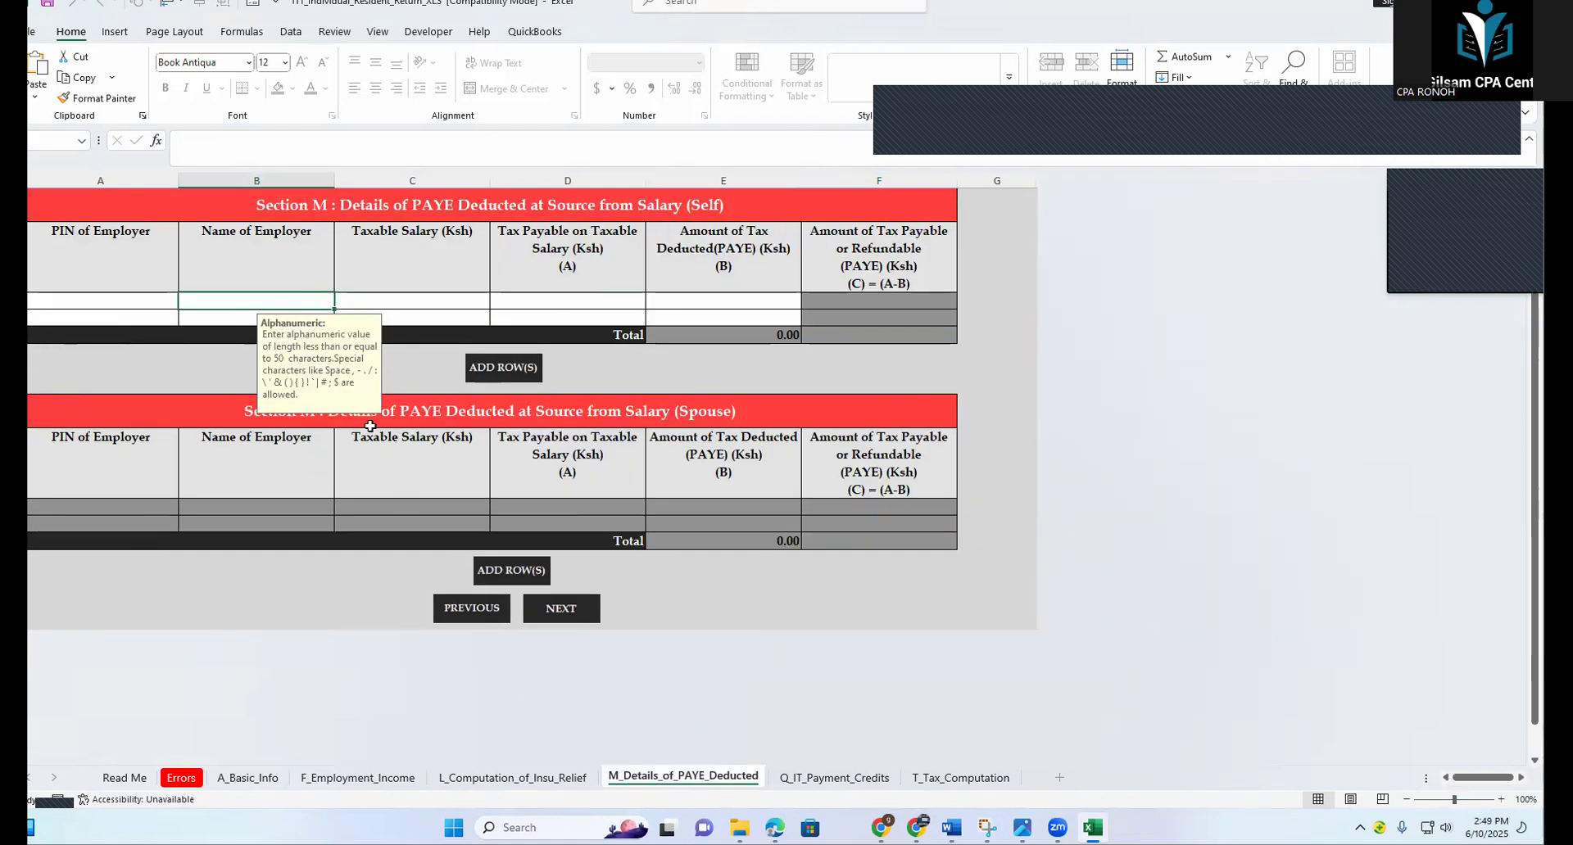
Choose the employer's PIN from the dropdown in Section M's self row
{"action": "left_click", "coordinate": [116, 308]}
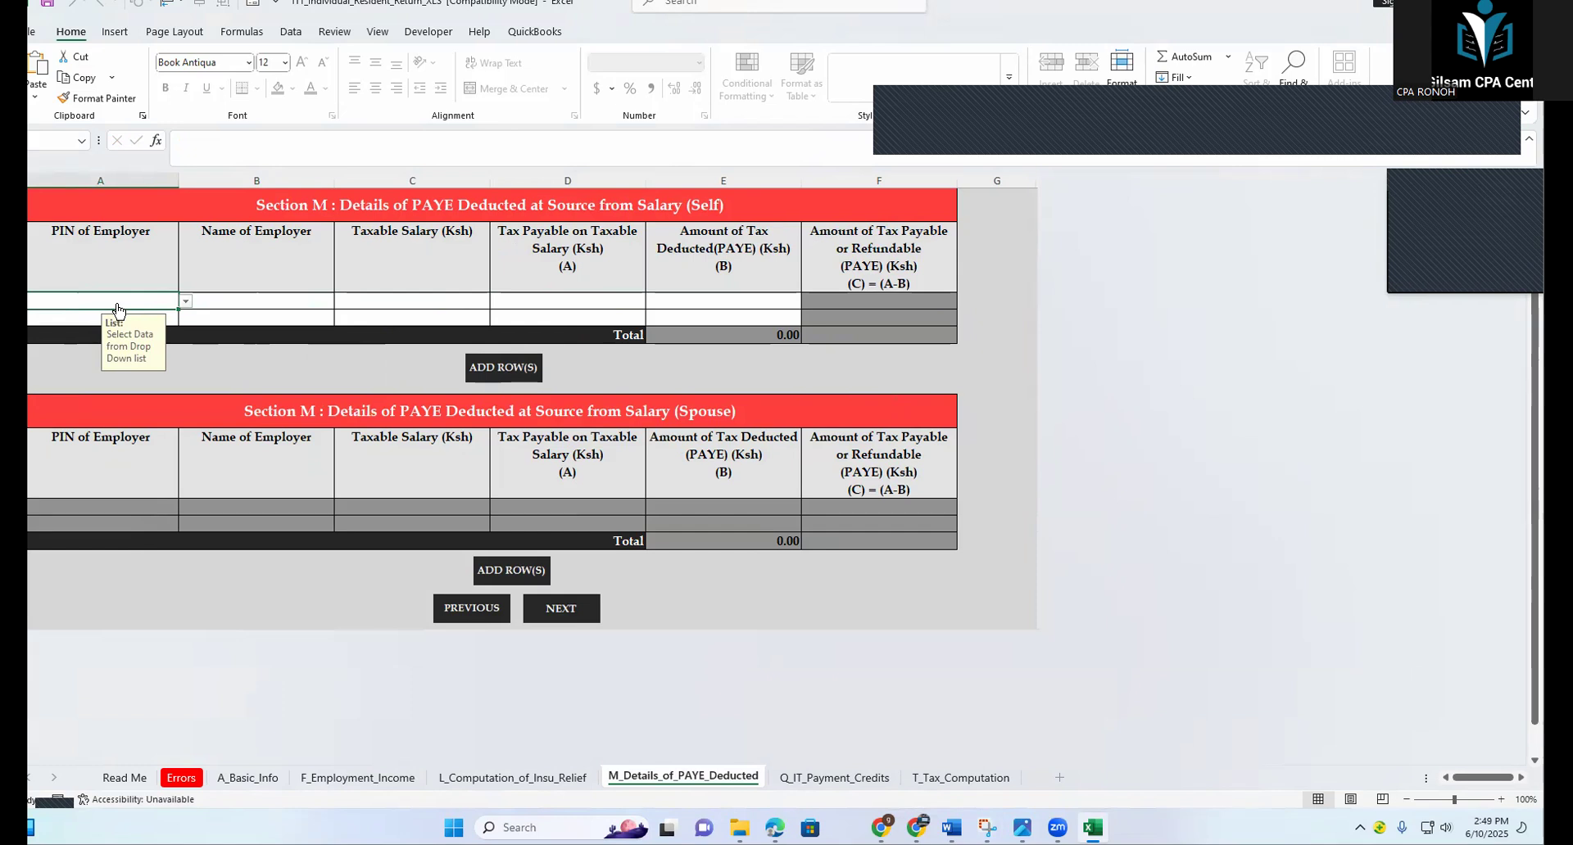
{"action": "left_click", "coordinate": [186, 301]}
{"action": "left_click", "coordinate": [83, 312]}
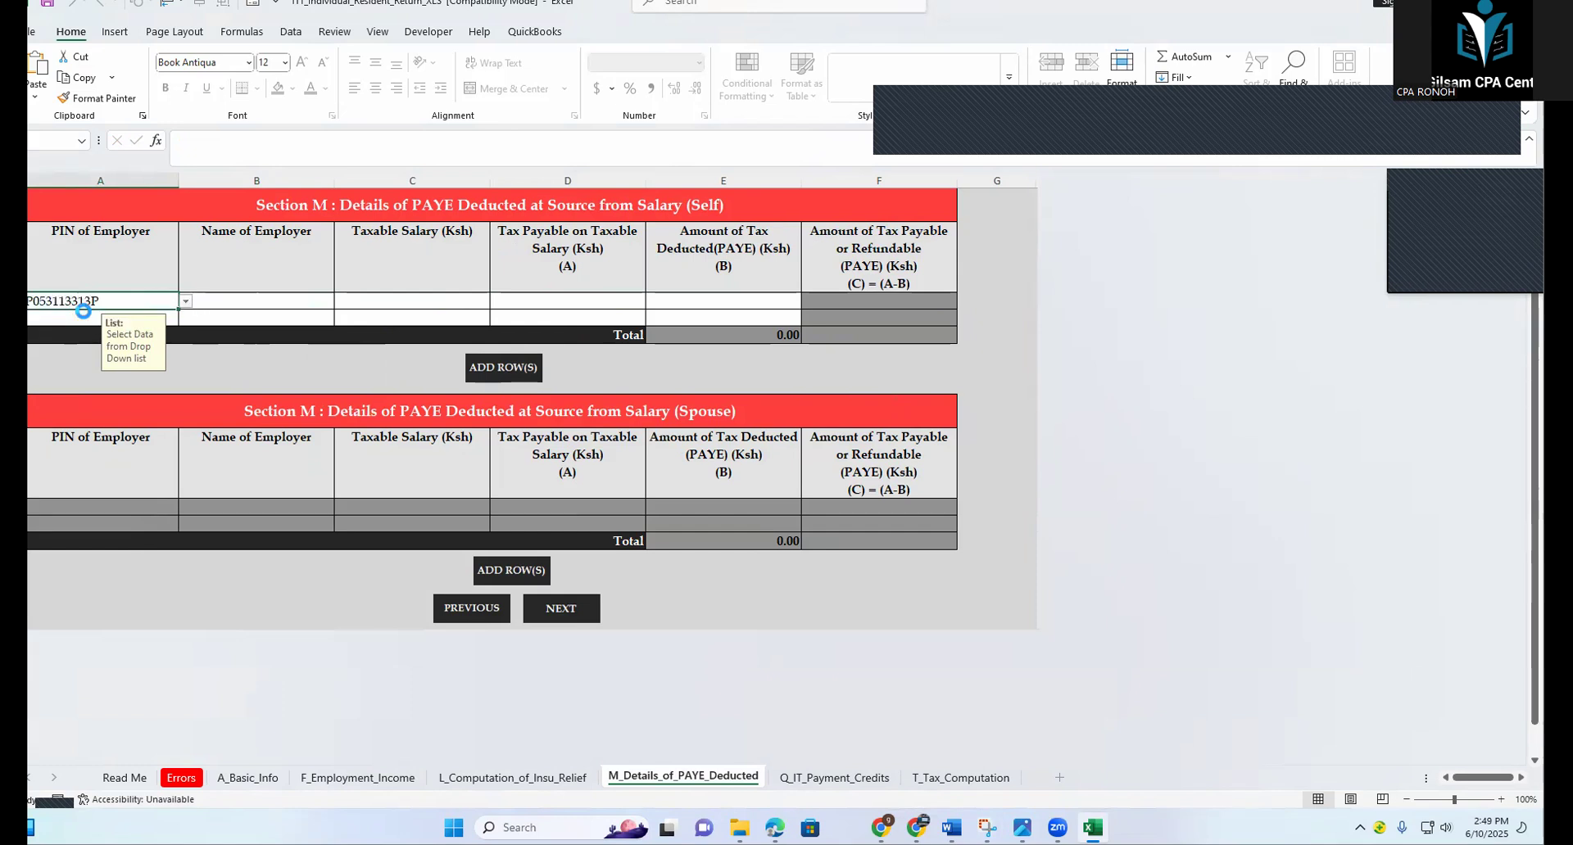
{"action": "left_click", "coordinate": [223, 303]}
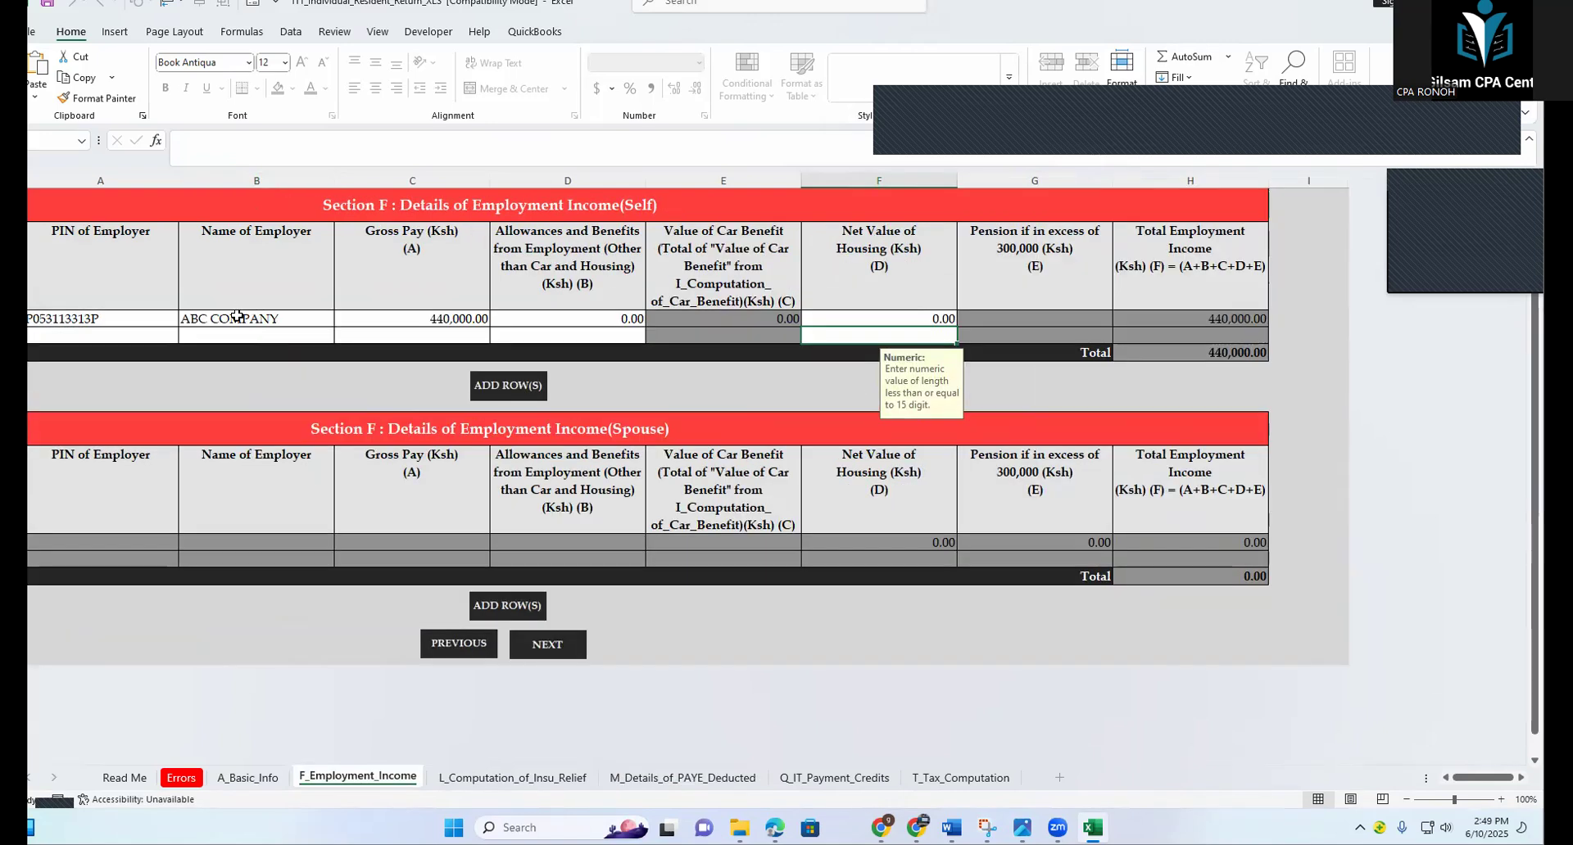
Copy ABC COMPANY from F_Employment_Income into Section M's Name of Employer cell
{"action": "left_click", "coordinate": [238, 317]}
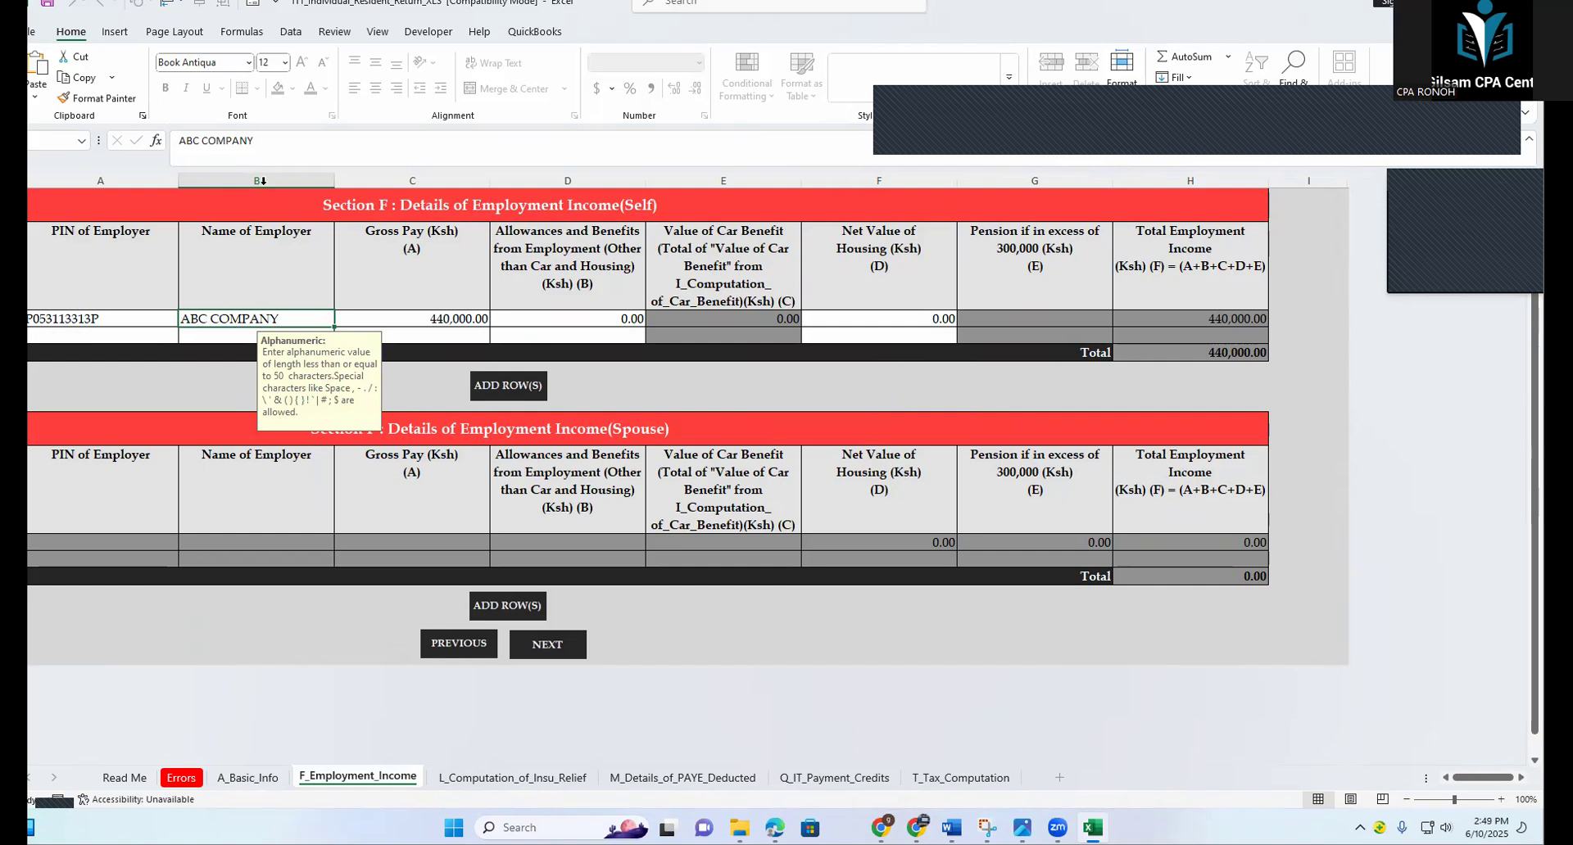
{"action": "left_click_drag", "start_coordinate": [268, 140], "coordinate": [175, 152]}
{"action": "key", "text": "ctrl+c"}
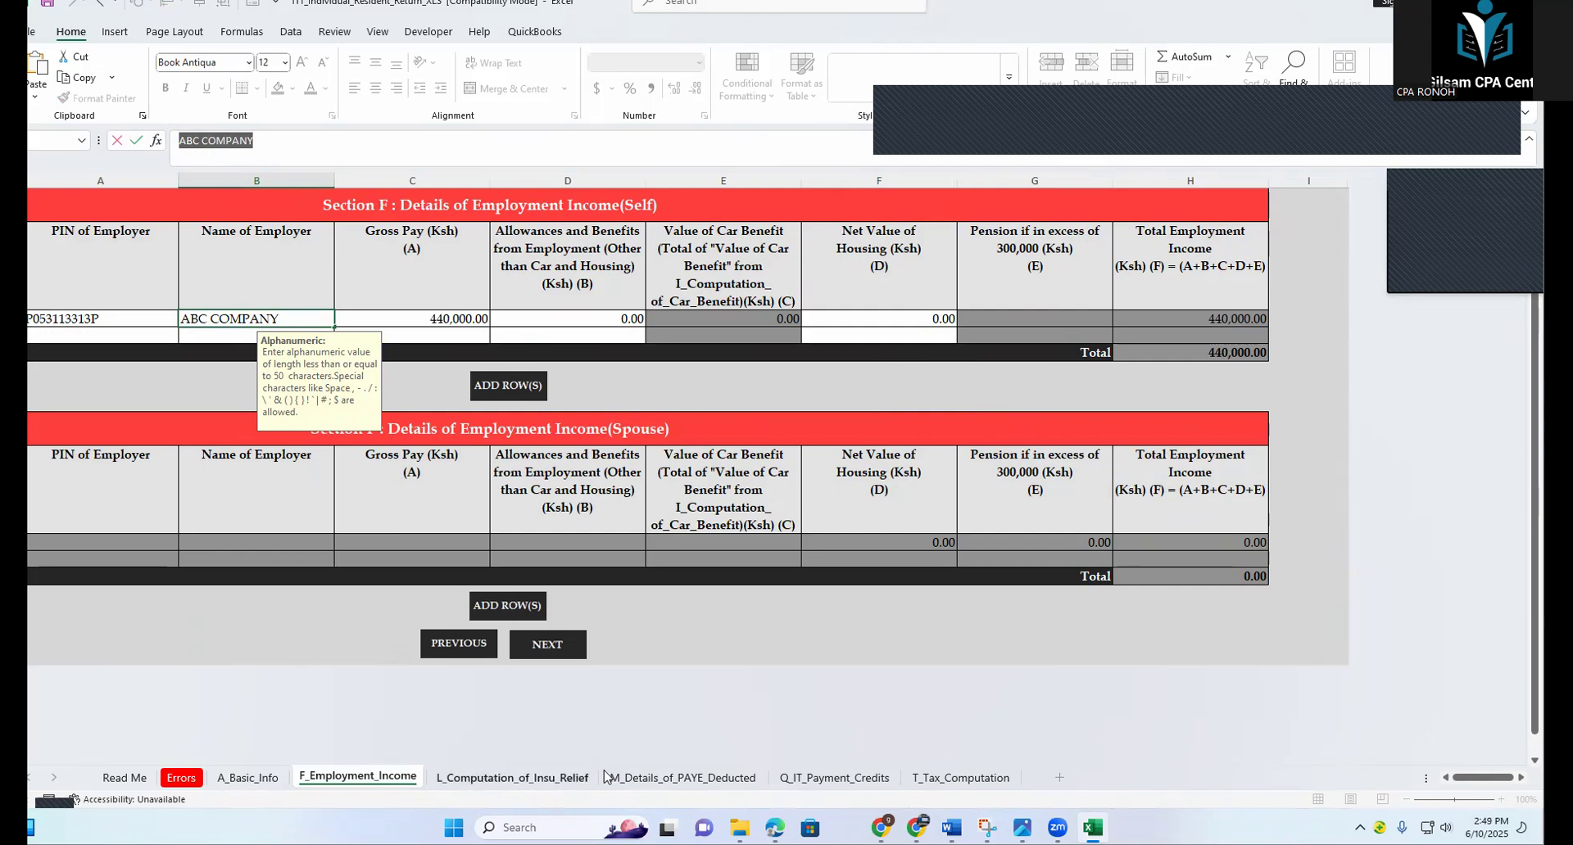
{"action": "left_click", "coordinate": [639, 775]}
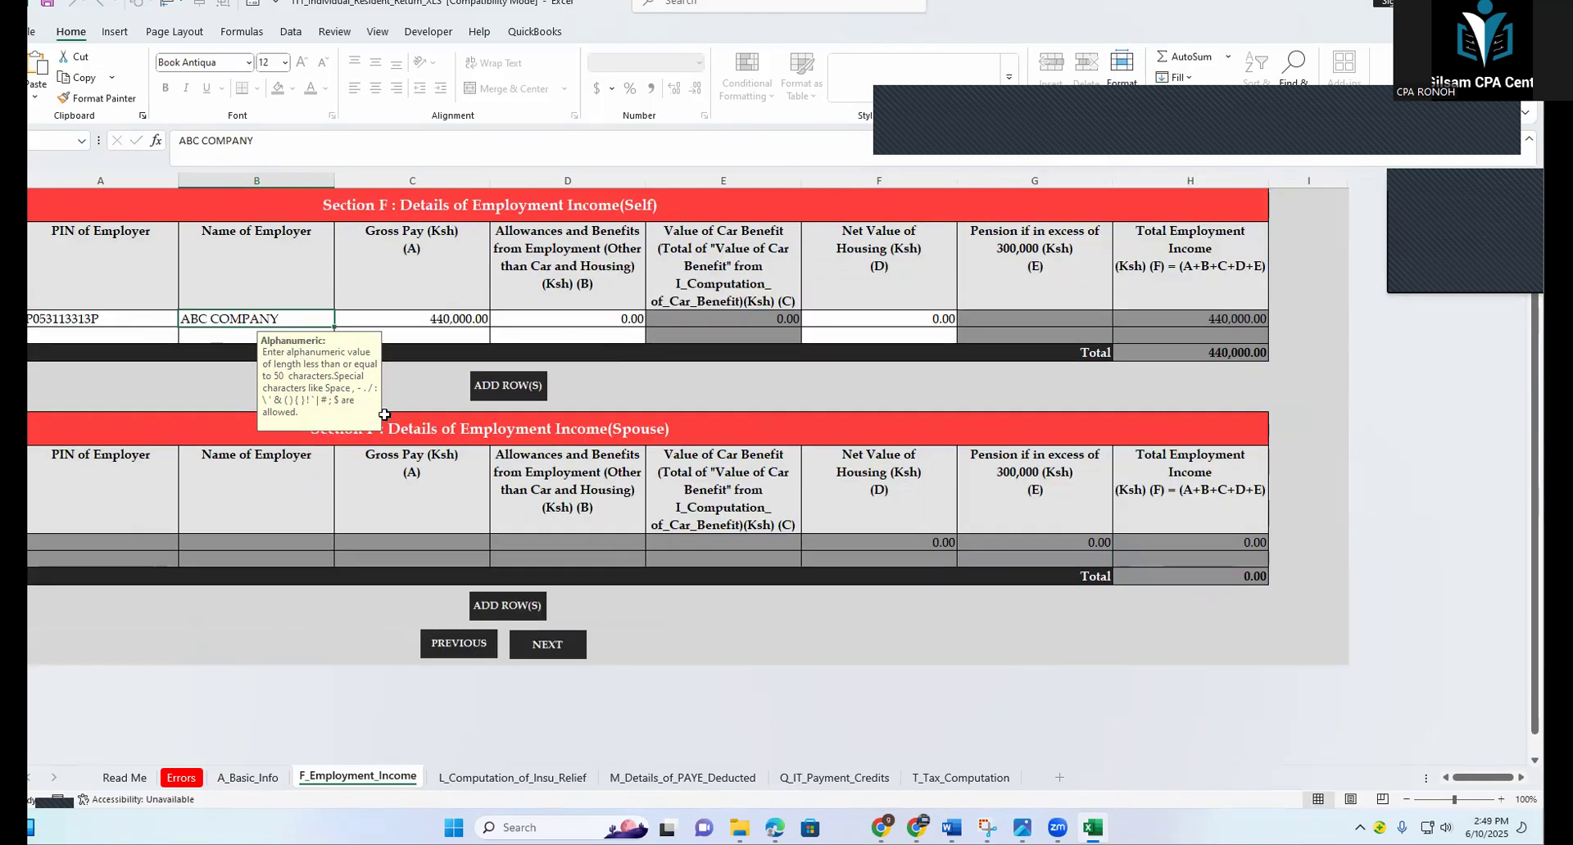
{"action": "left_click", "coordinate": [697, 781]}
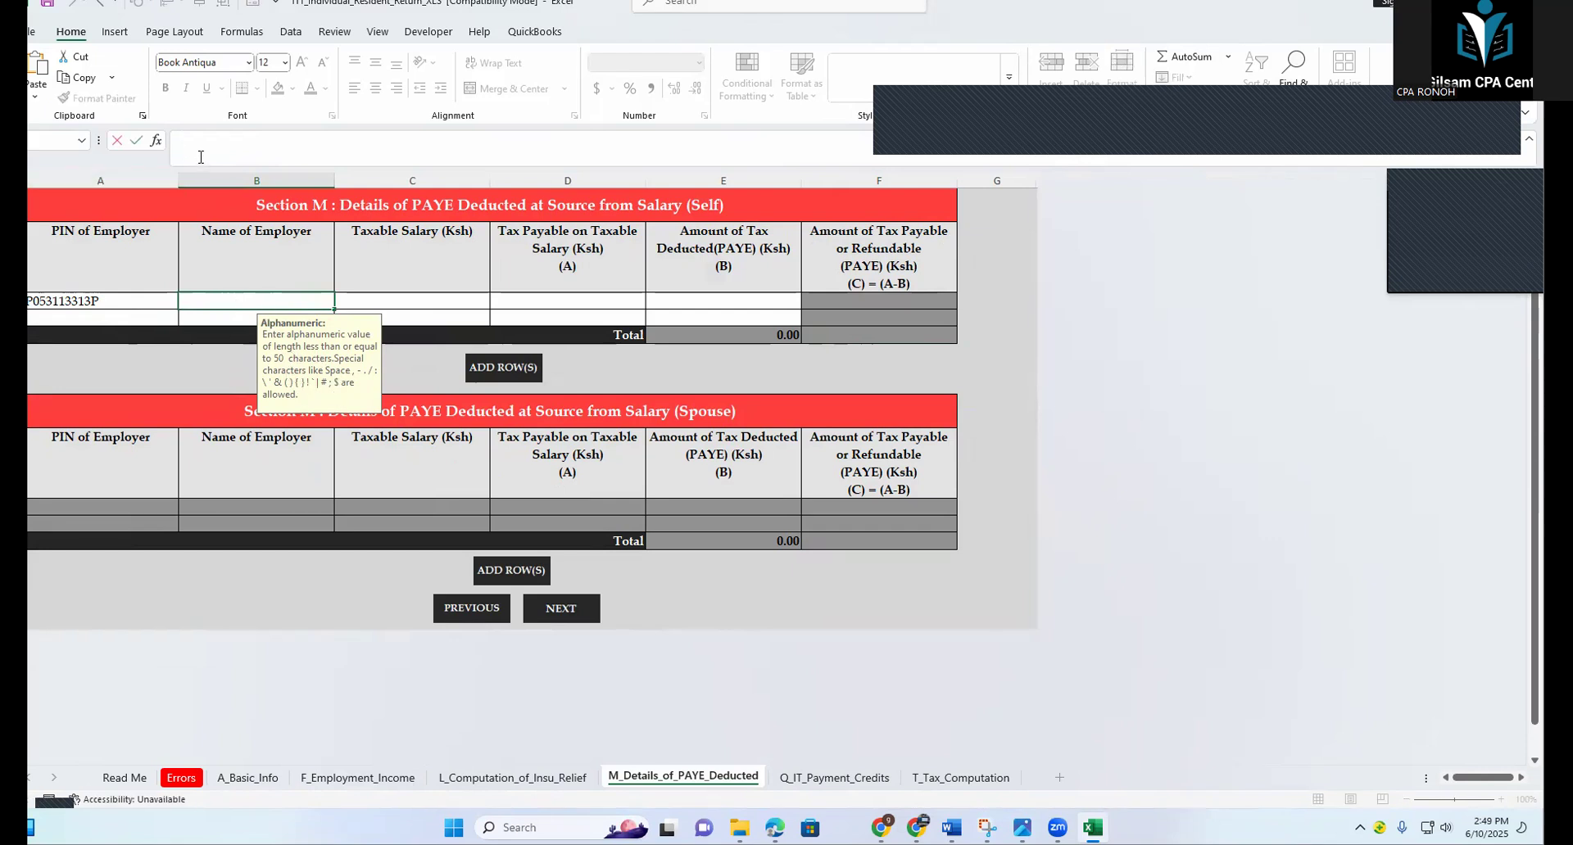
{"action": "key", "text": "ctrl+v"}
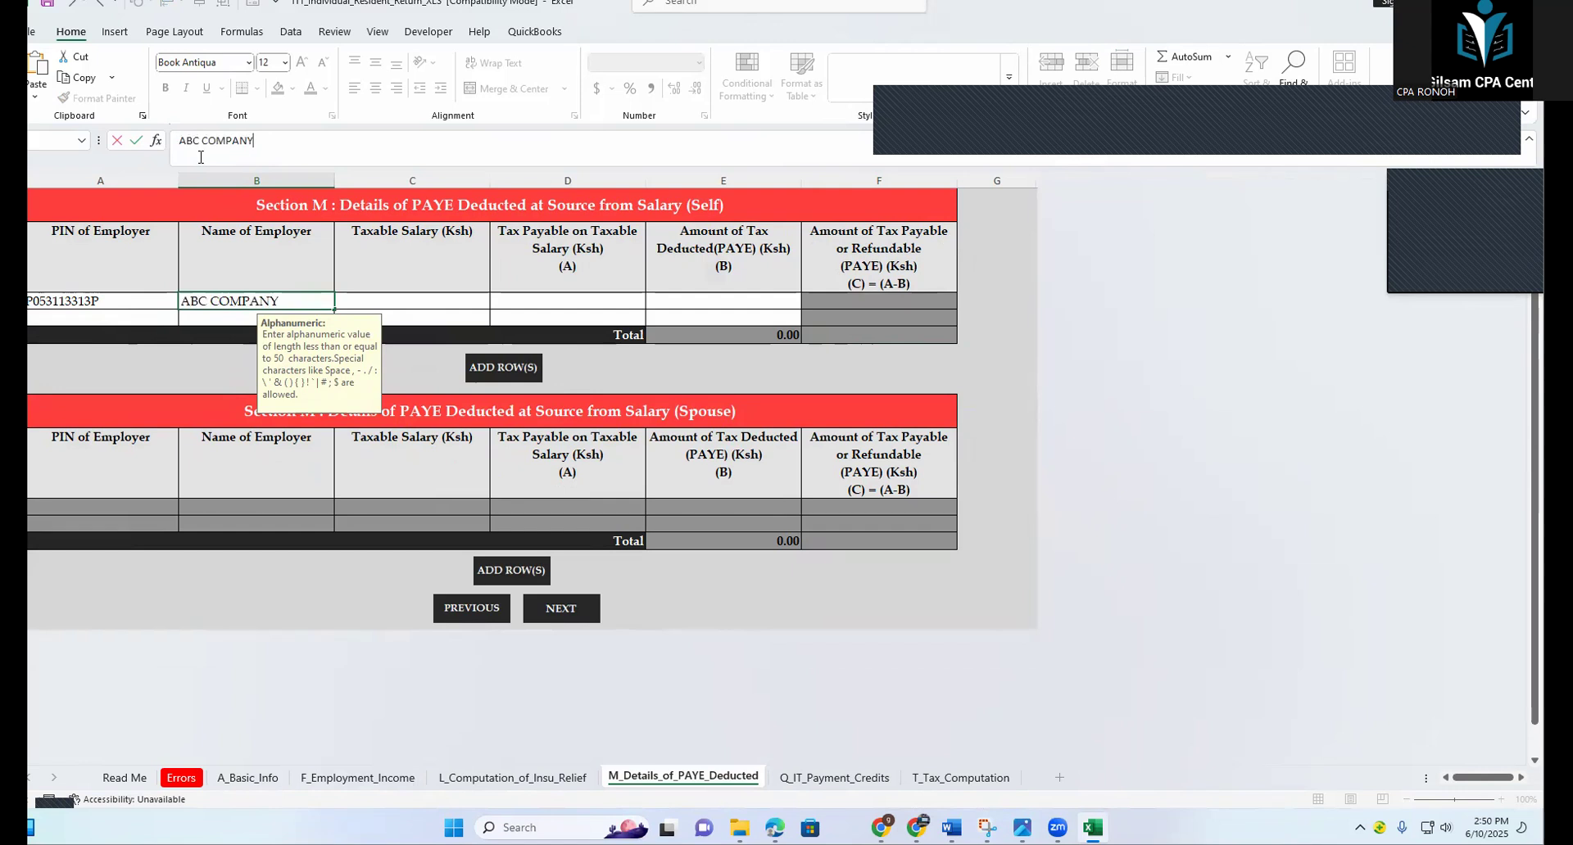
{"action": "left_click", "coordinate": [398, 295]}
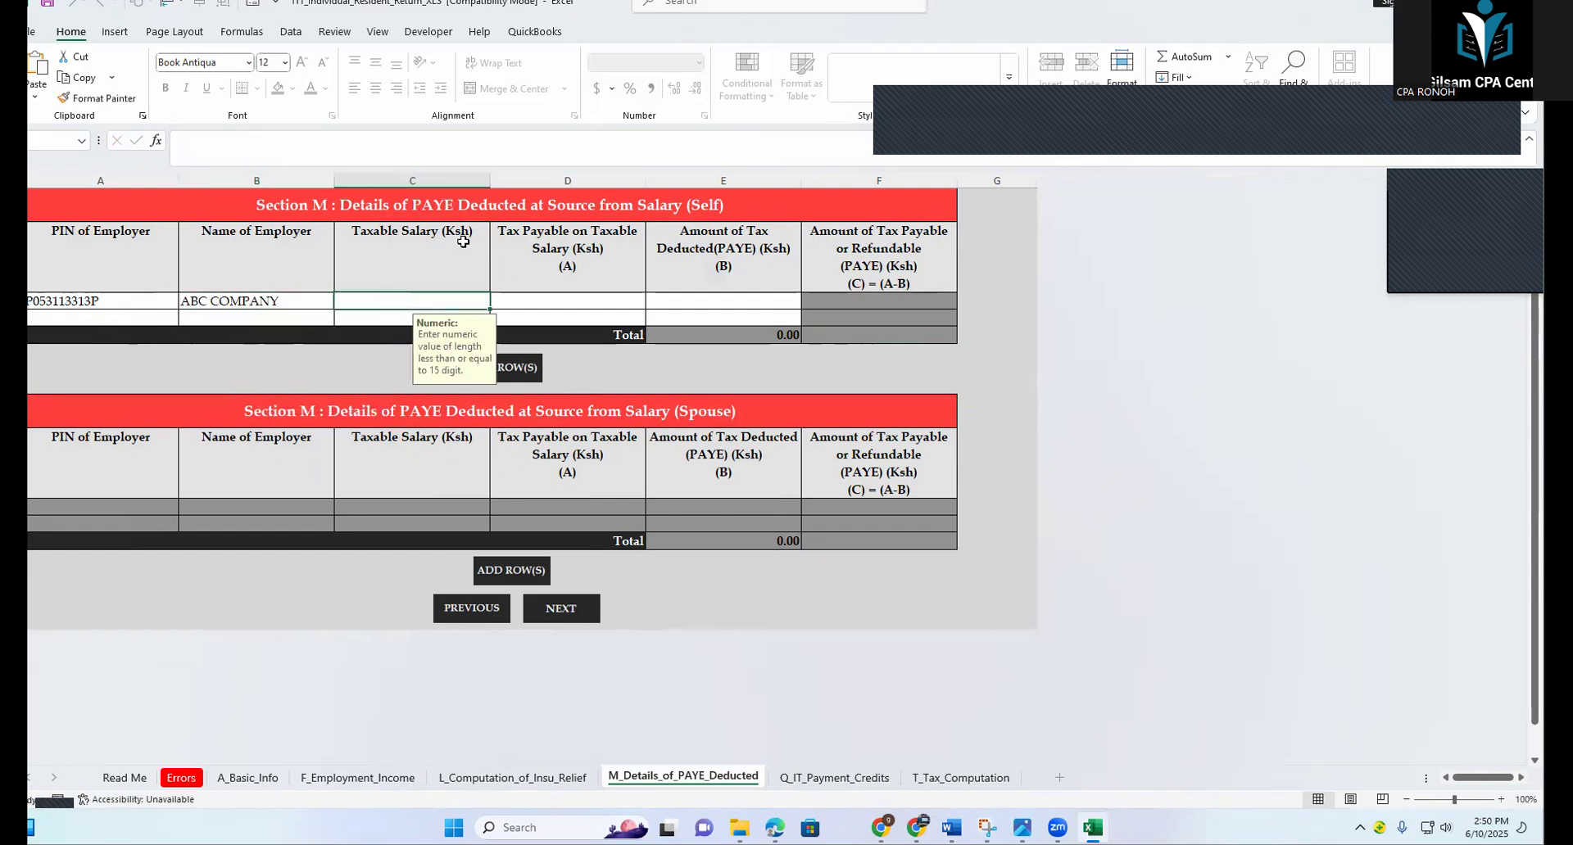
Close the Snipping Tool window, leaving the P9 card in view
{"action": "mouse_move", "coordinate": [988, 829]}
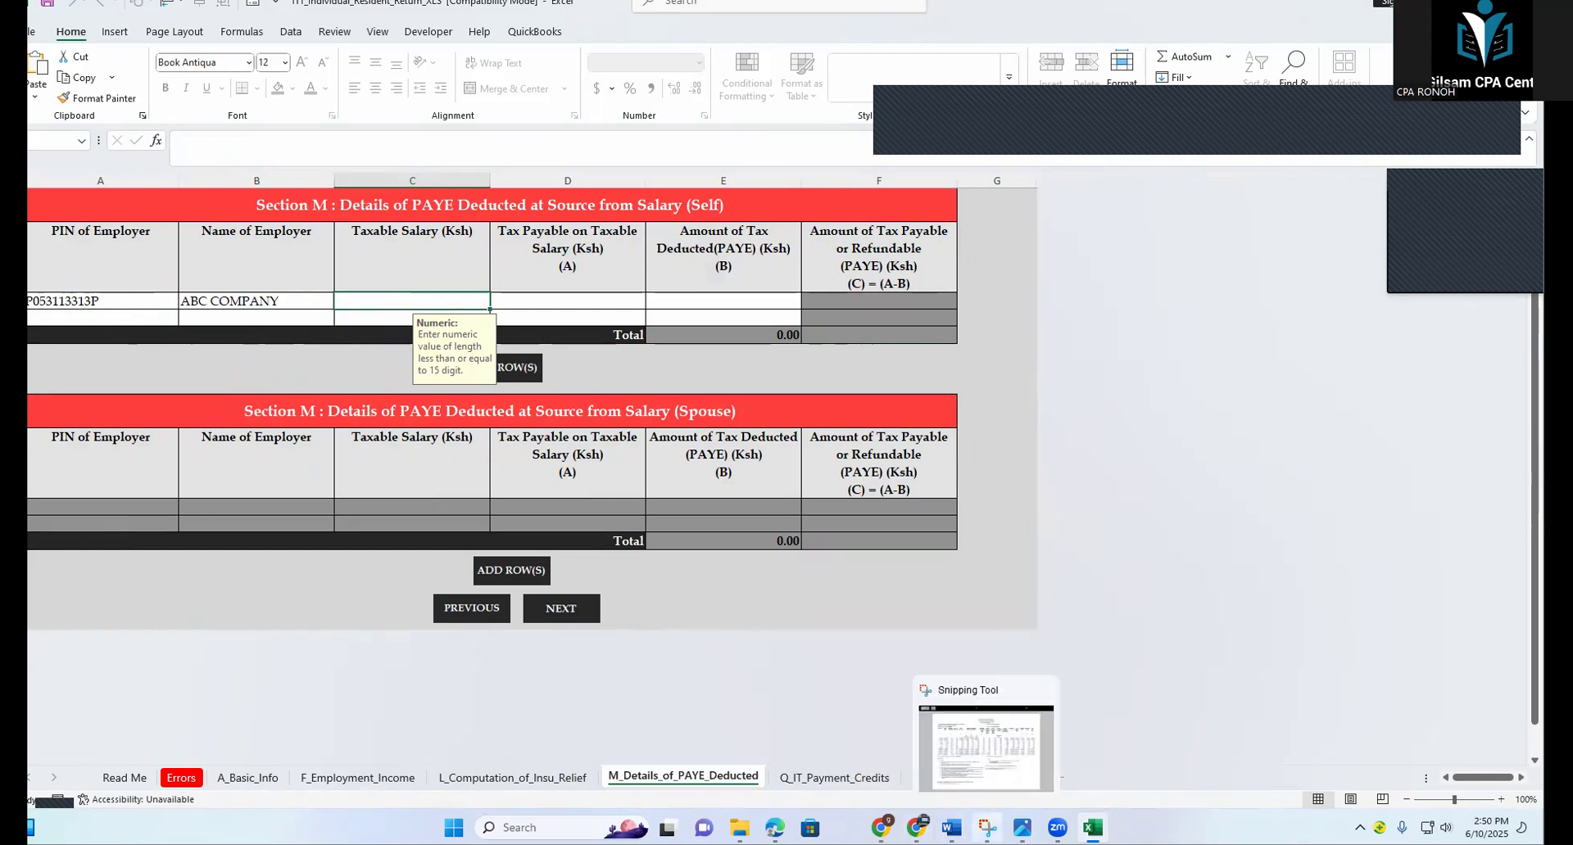
{"action": "left_click", "coordinate": [967, 766]}
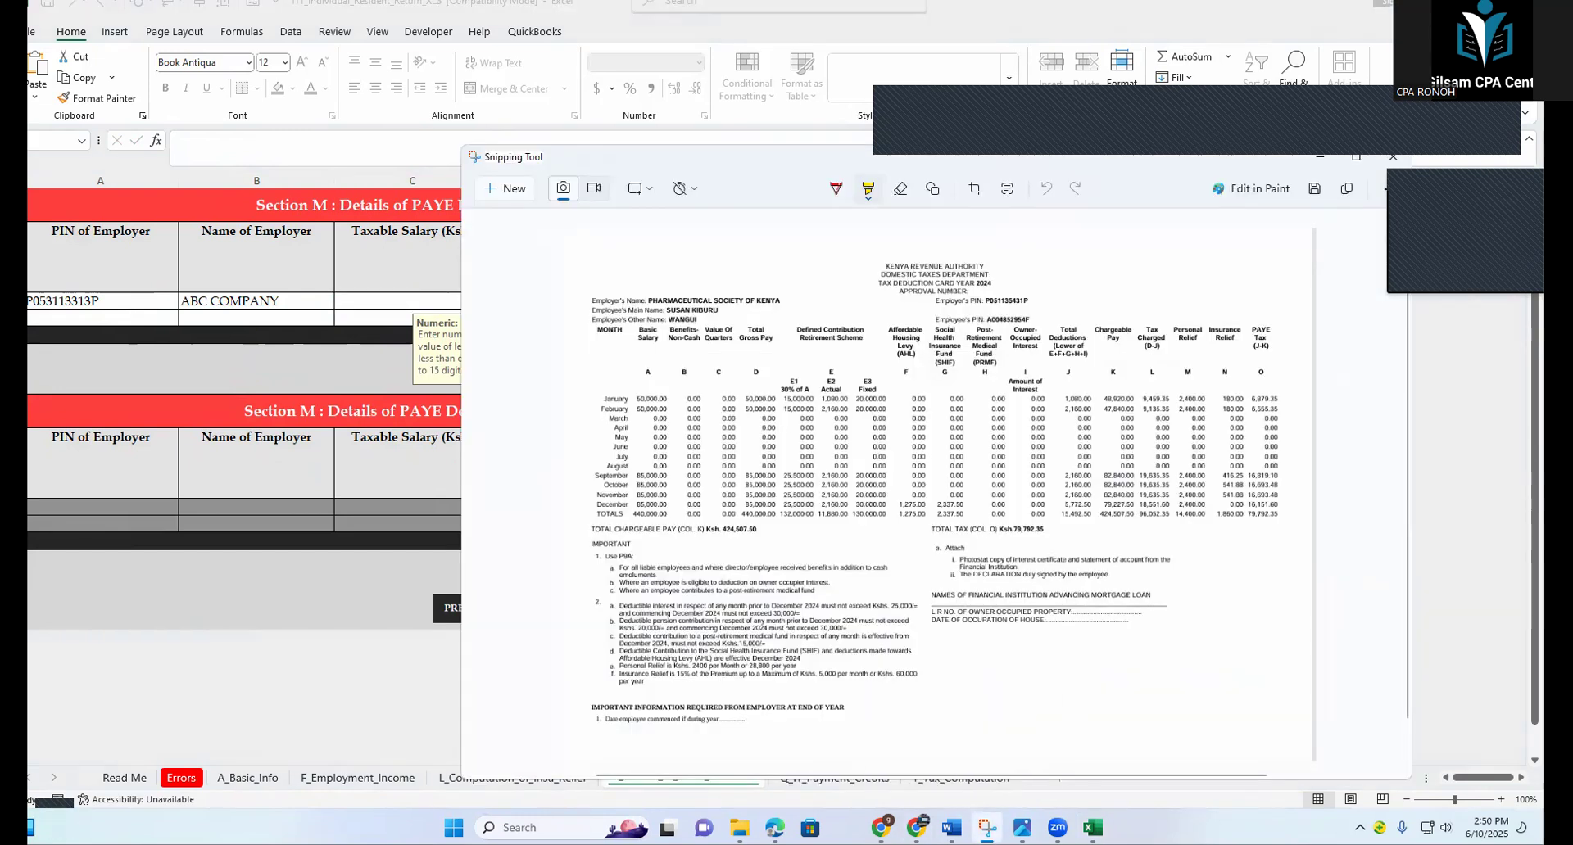
{"action": "mouse_move", "coordinate": [950, 827]}
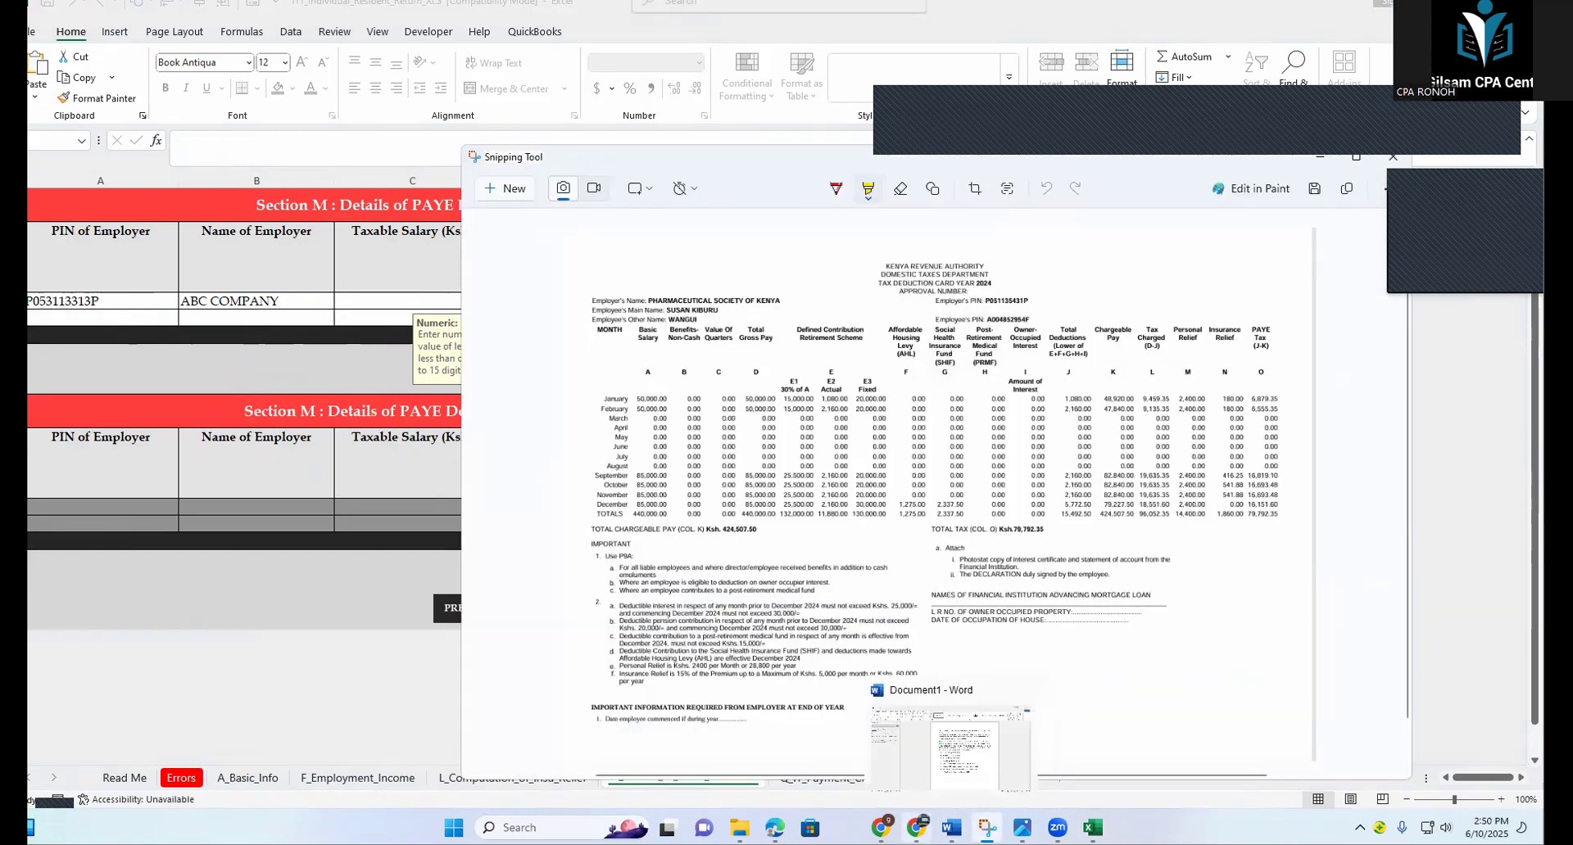
{"action": "left_click", "coordinate": [1392, 156]}
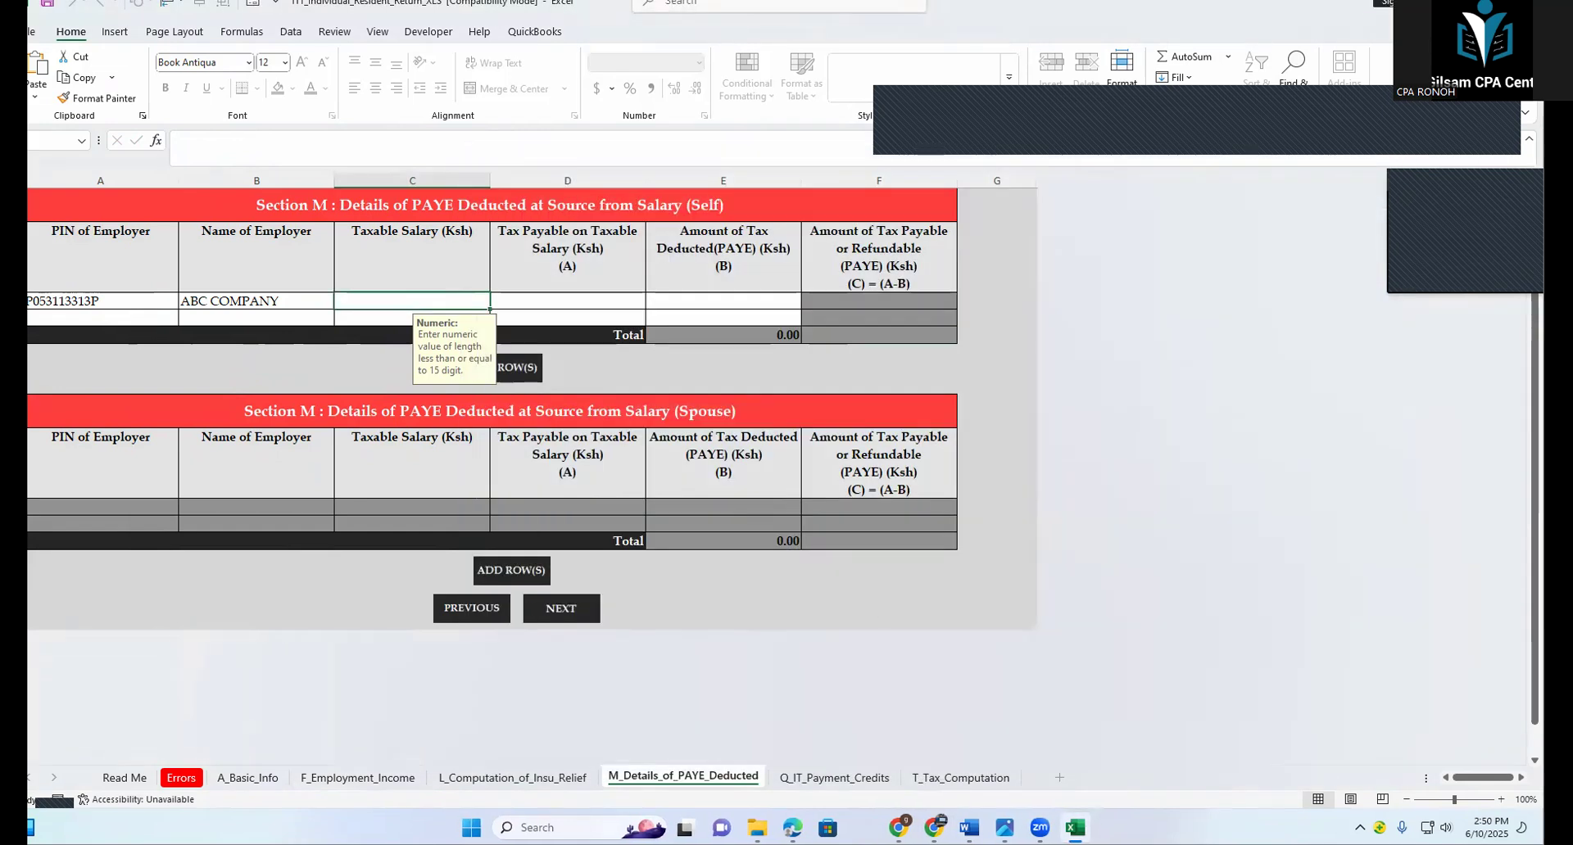
Enter taxable salary 424,507.50 from the P9 card
{"action": "mouse_move", "coordinate": [792, 828]}
{"action": "left_click", "coordinate": [793, 737]}
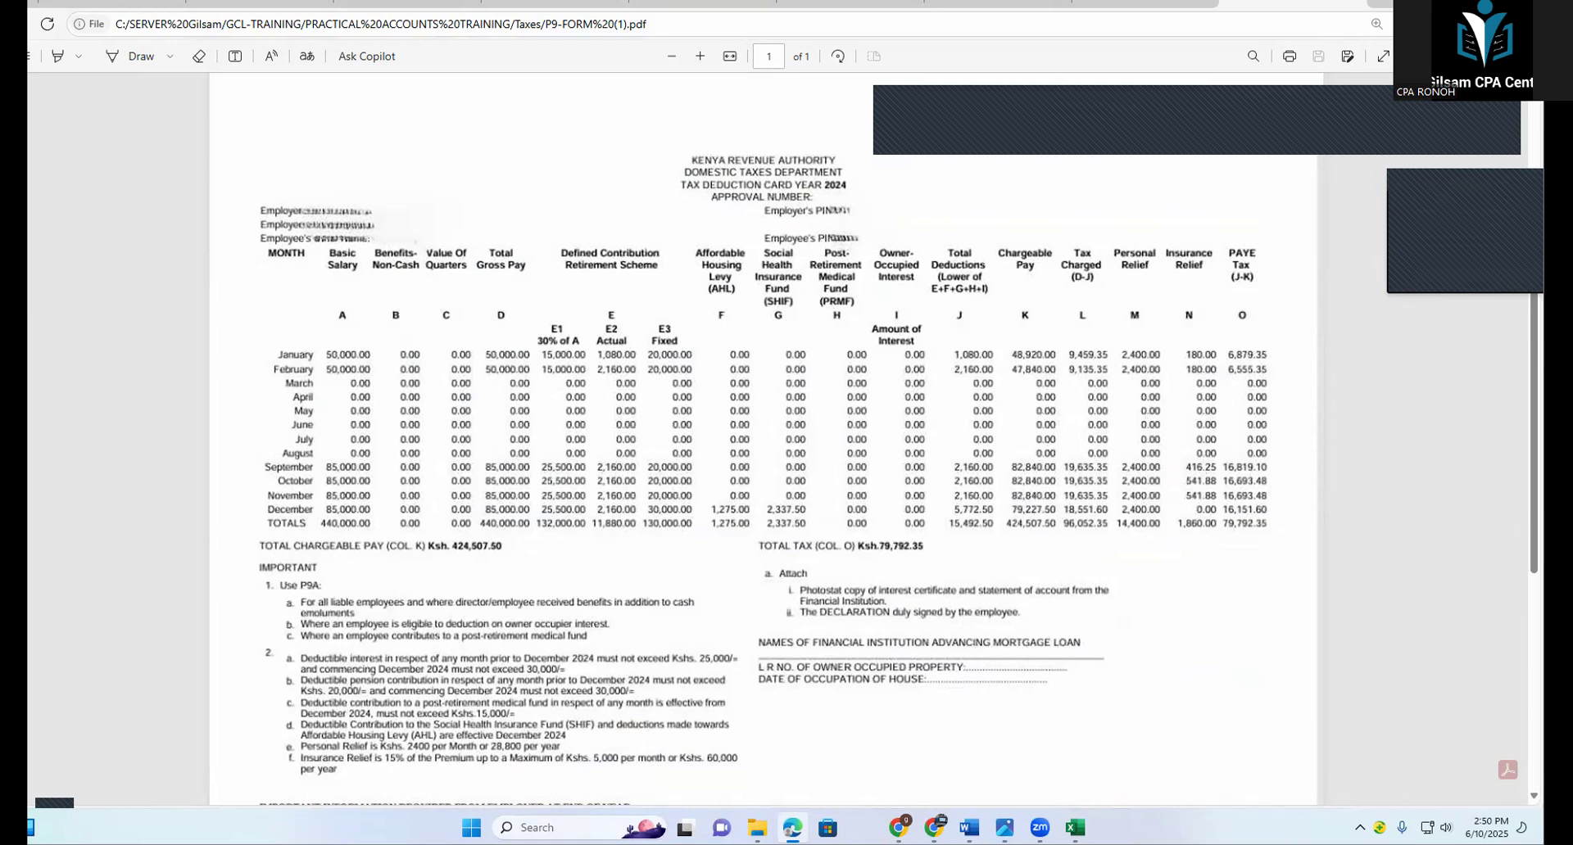
{"action": "left_click", "coordinate": [1075, 827]}
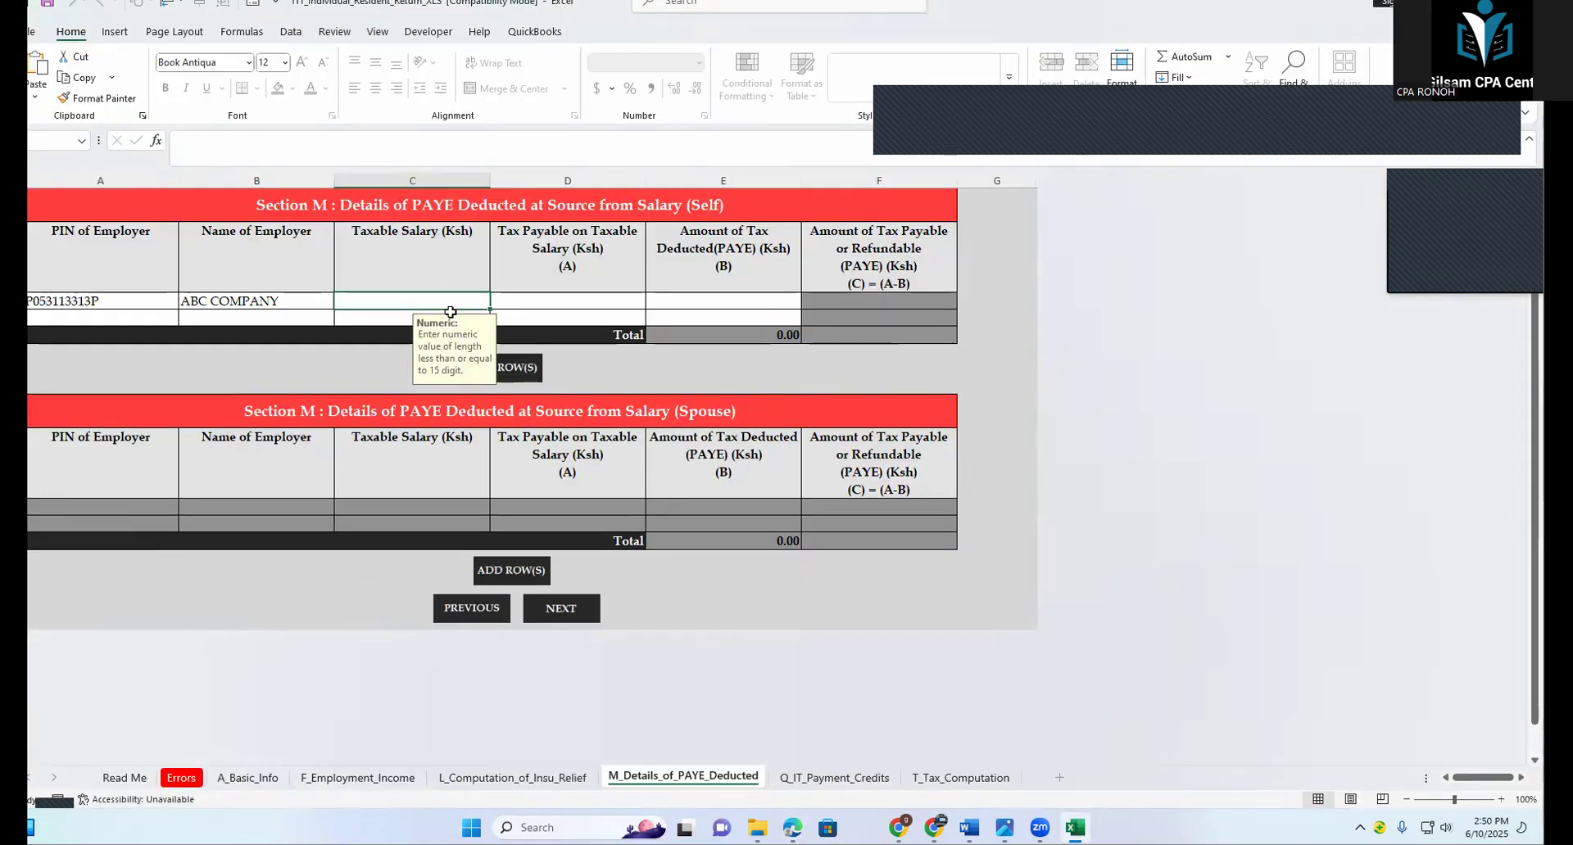
{"action": "type", "text": "424"}
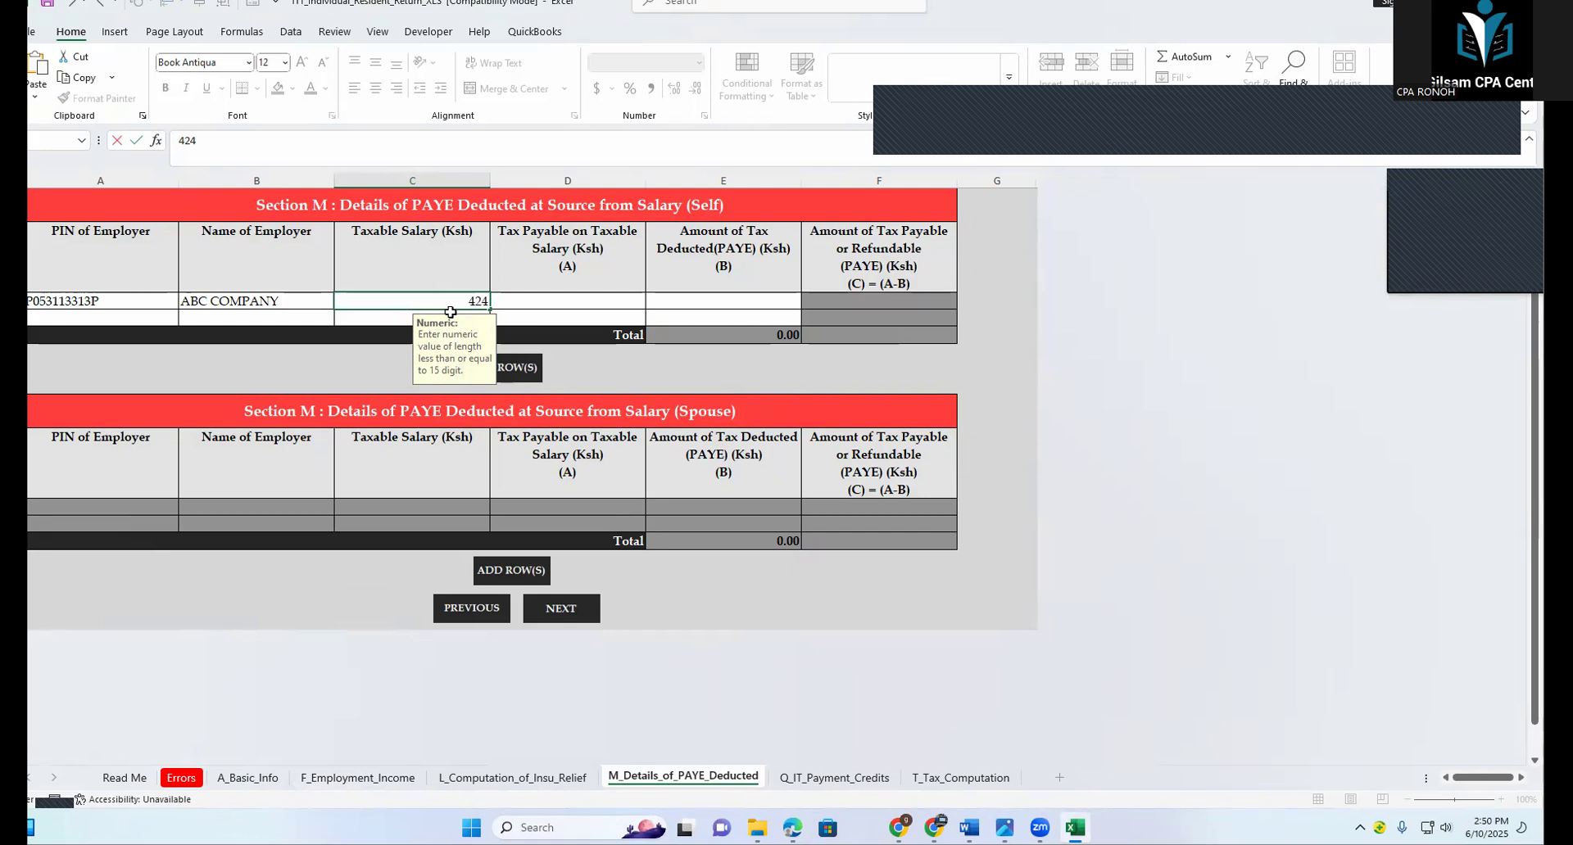
{"action": "type", "text": "507.50"}
{"action": "left_click", "coordinate": [573, 305]}
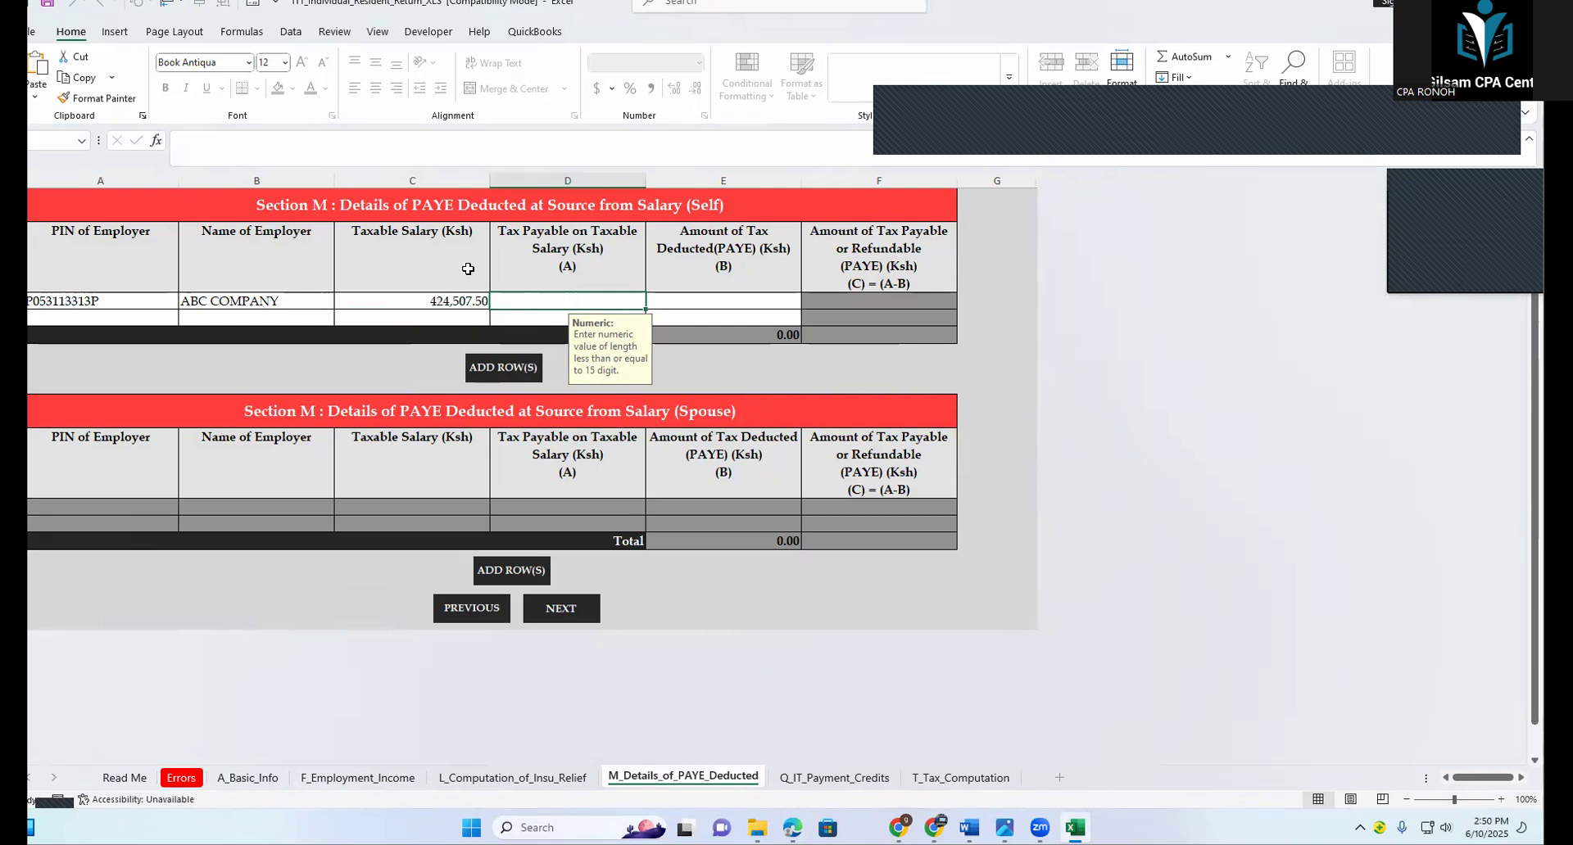
Enter tax payable of 96,052.35 from the P9 card
{"action": "mouse_move", "coordinate": [934, 829]}
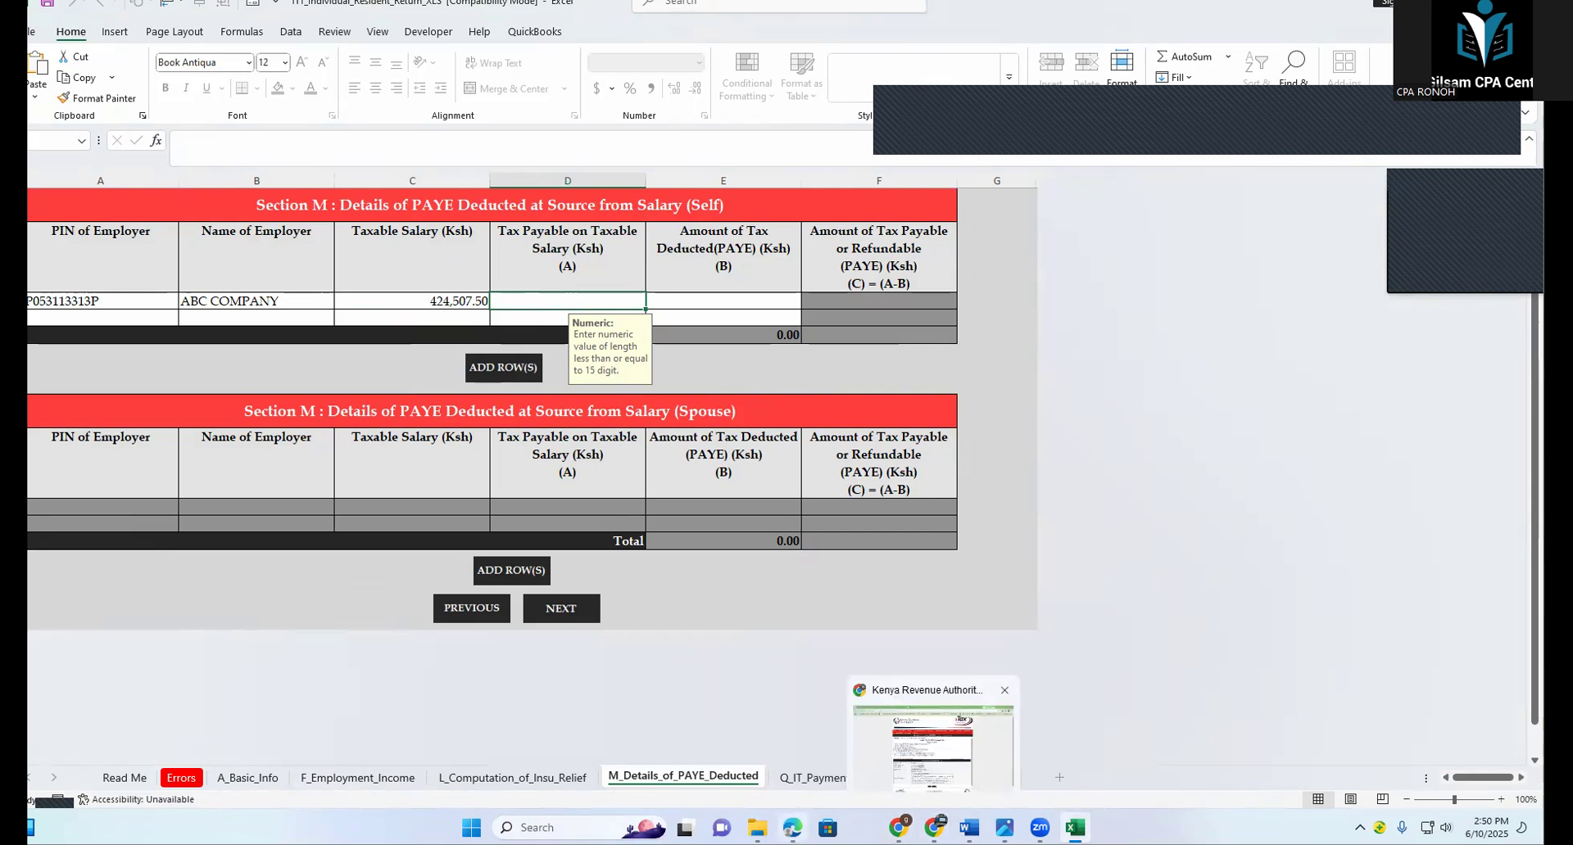
{"action": "left_click", "coordinate": [933, 745]}
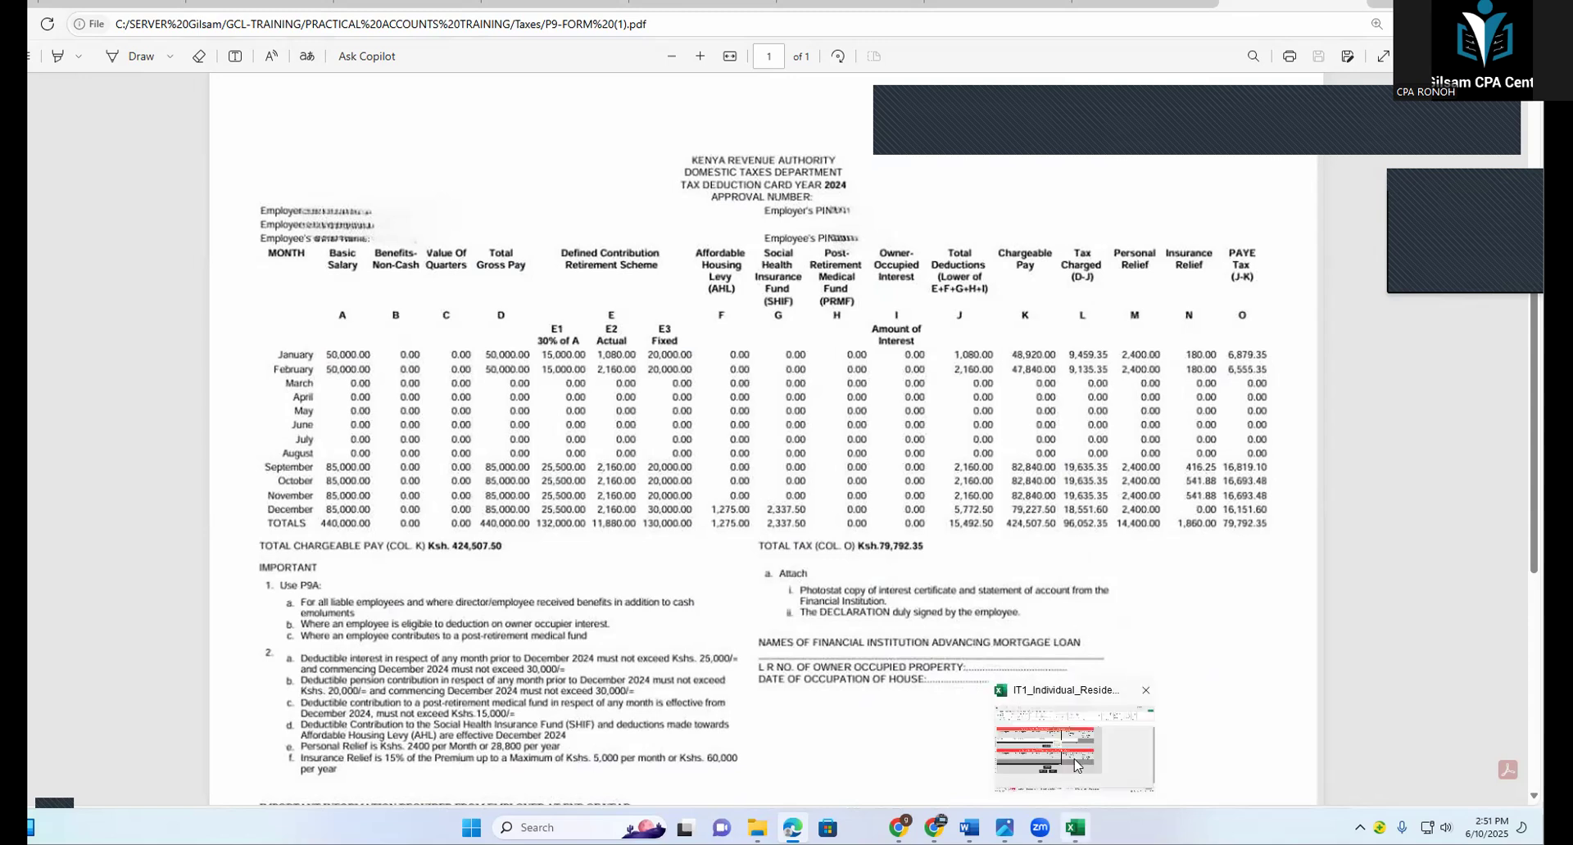
{"action": "key", "text": "alt+Tab"}
{"action": "type", "text": "96,05"}
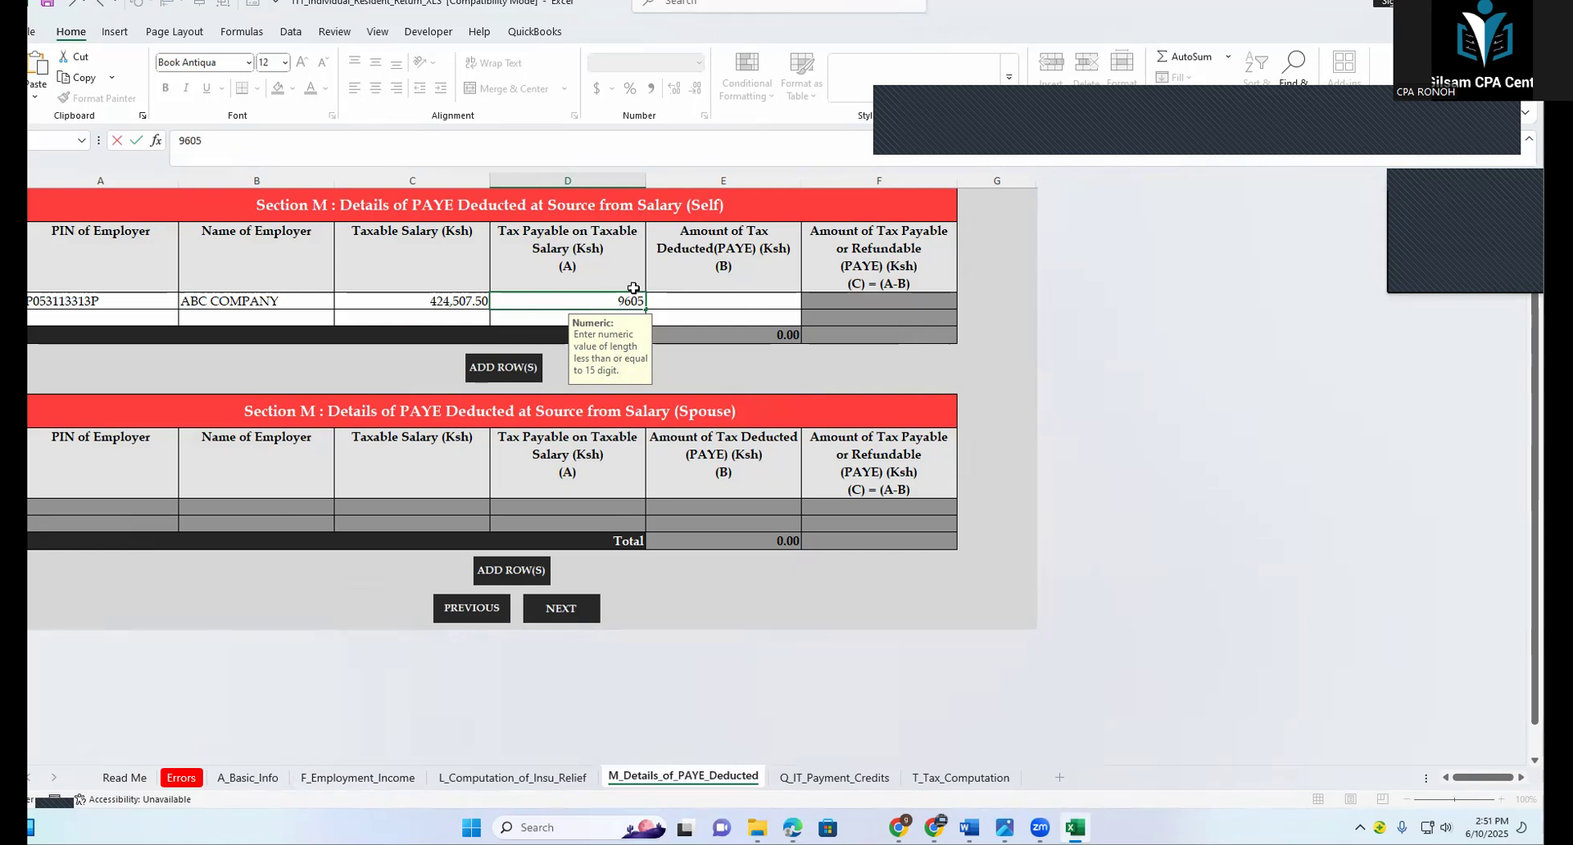
{"action": "type", "text": "2.35"}
{"action": "left_click", "coordinate": [696, 302]}
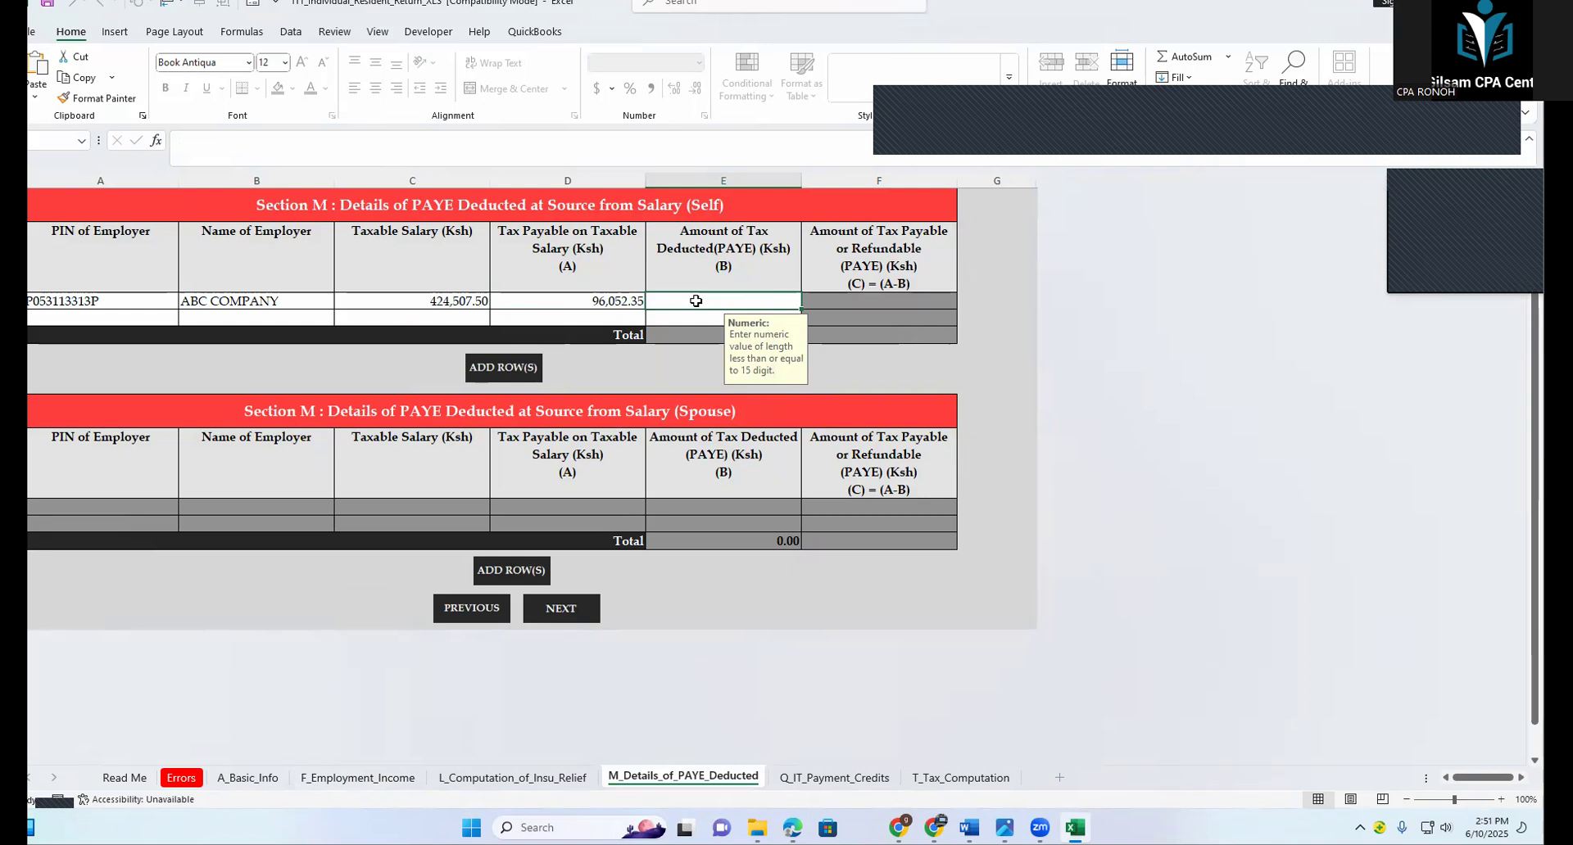
Enter PAYE deducted of 79,792.35 and review the resulting 16,260.00 payable
{"action": "mouse_move", "coordinate": [970, 826]}
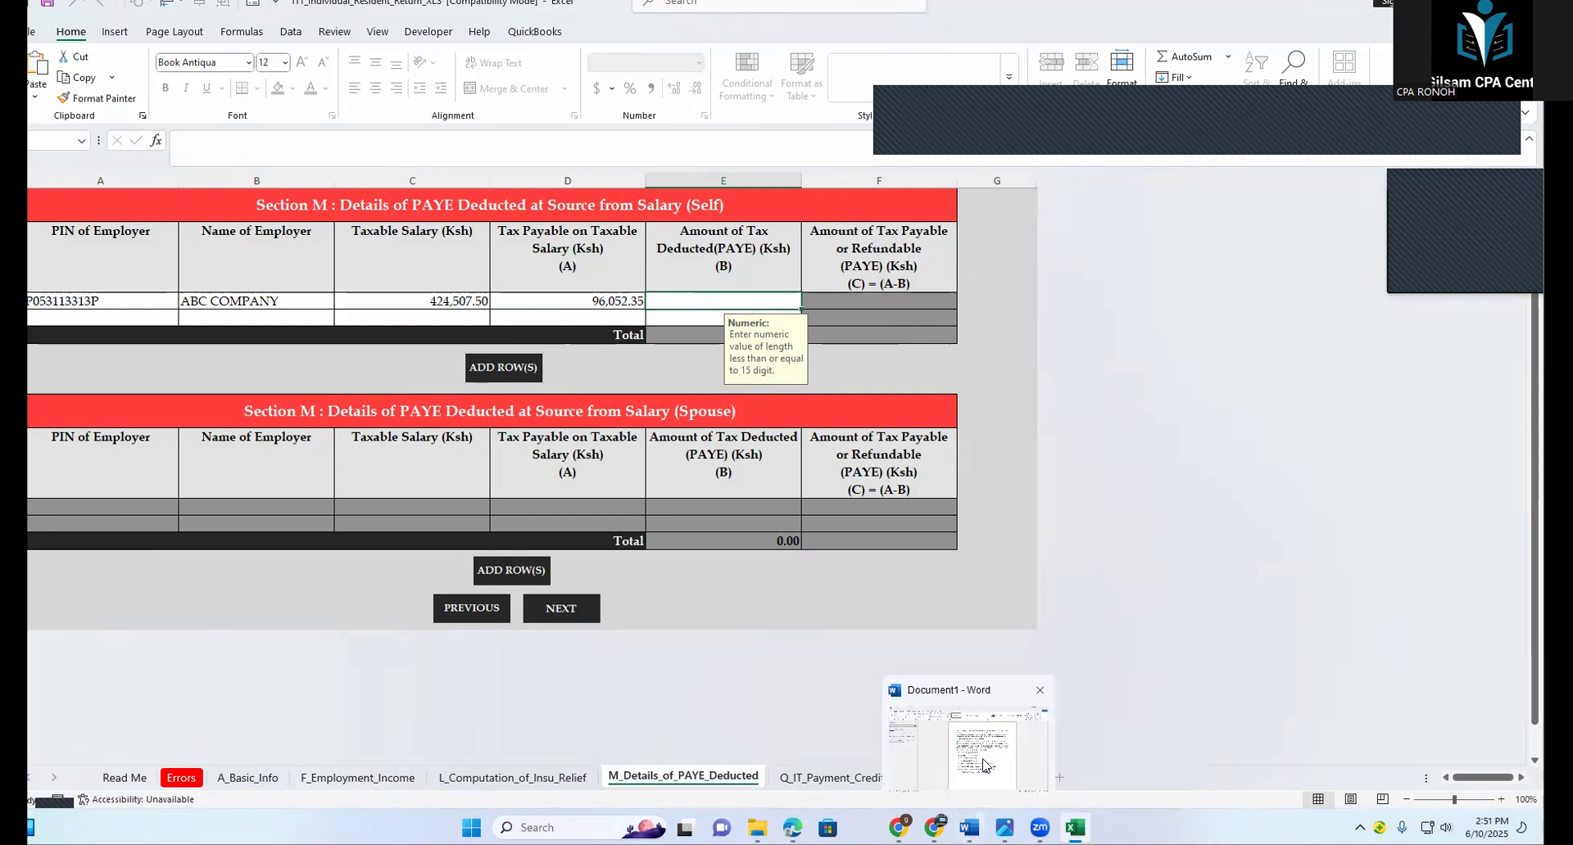
{"action": "left_click", "coordinate": [792, 827]}
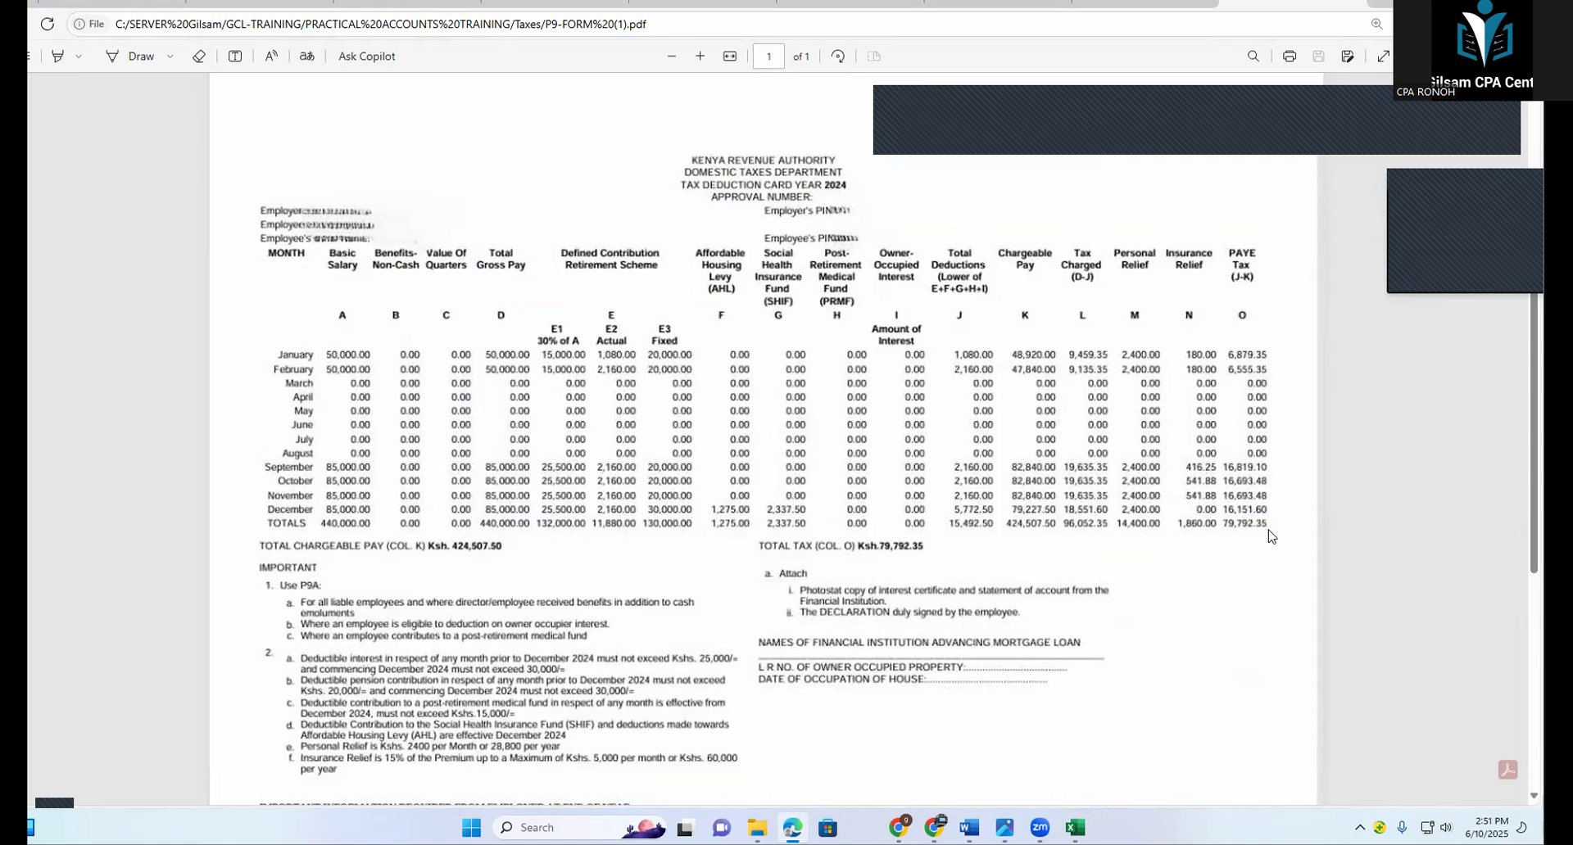
{"action": "left_click", "coordinate": [1075, 828]}
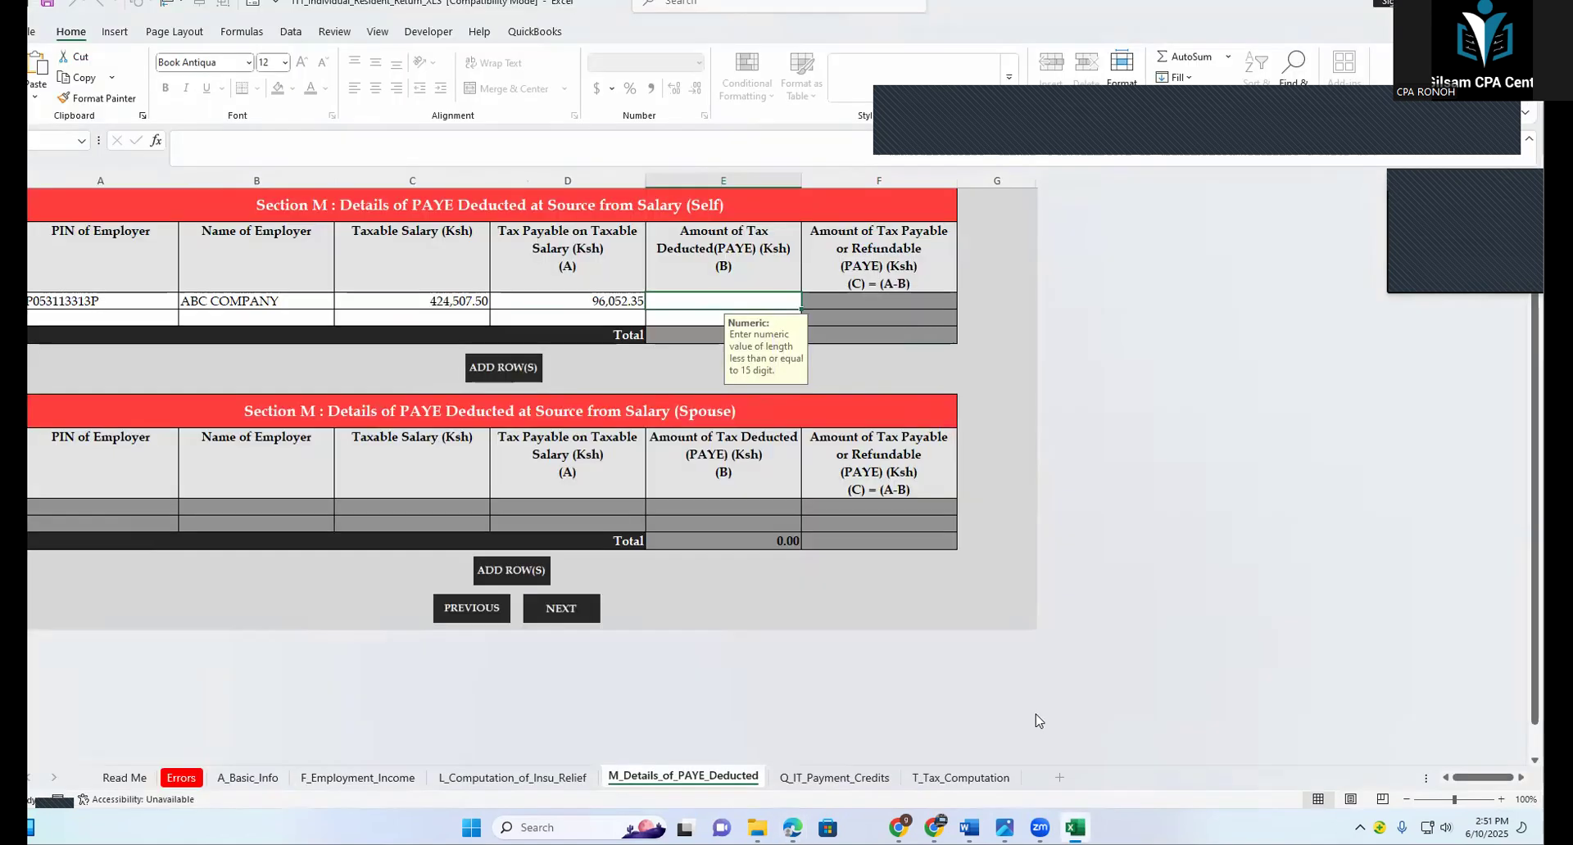
{"action": "type", "text": "79792.35"}
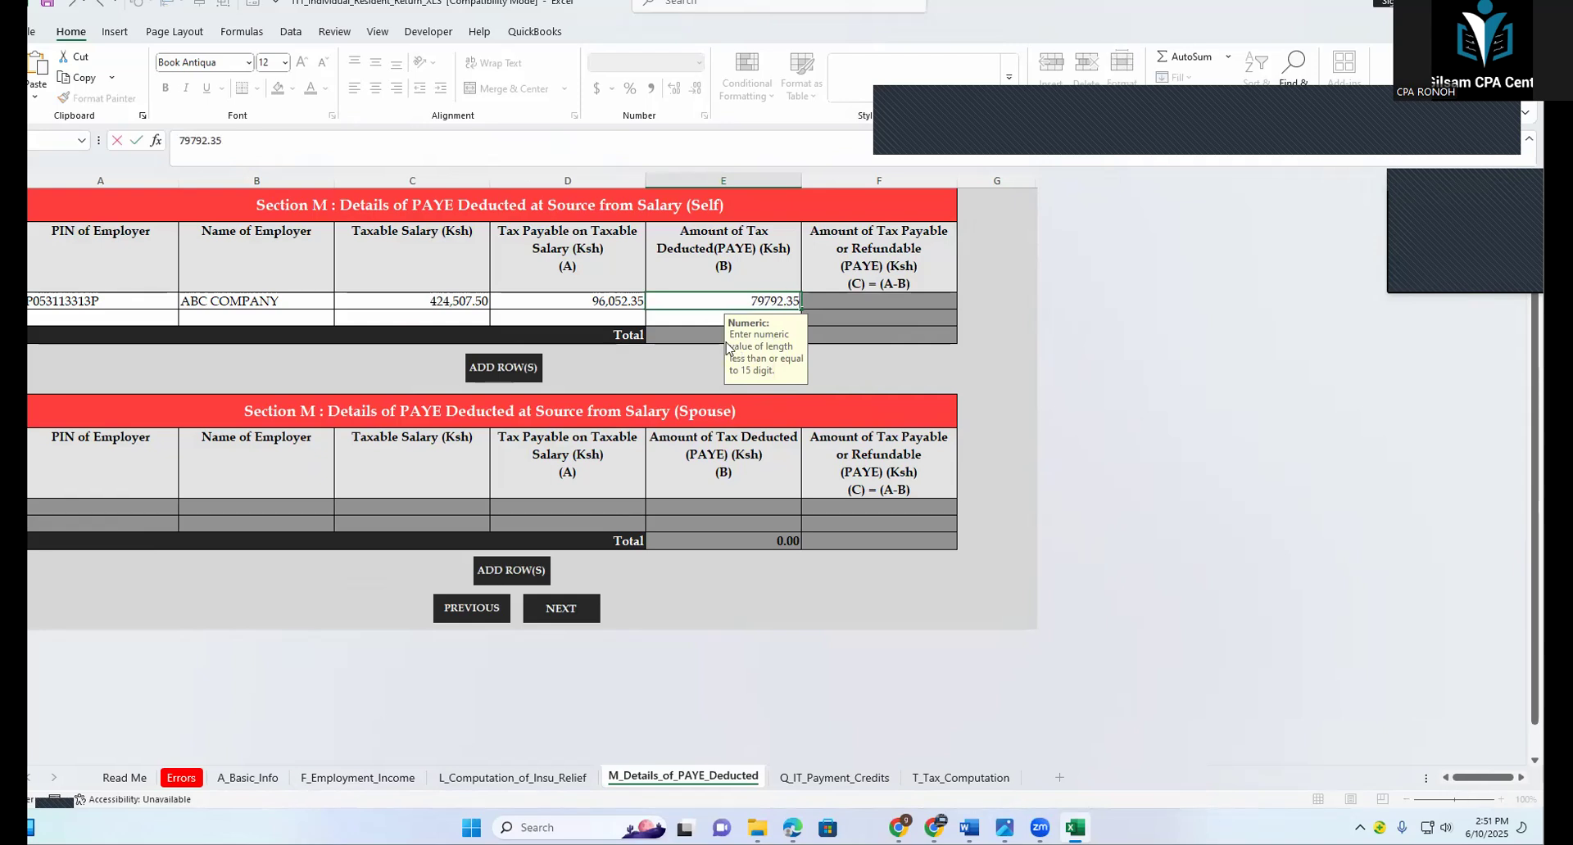
{"action": "key", "text": "Left"}
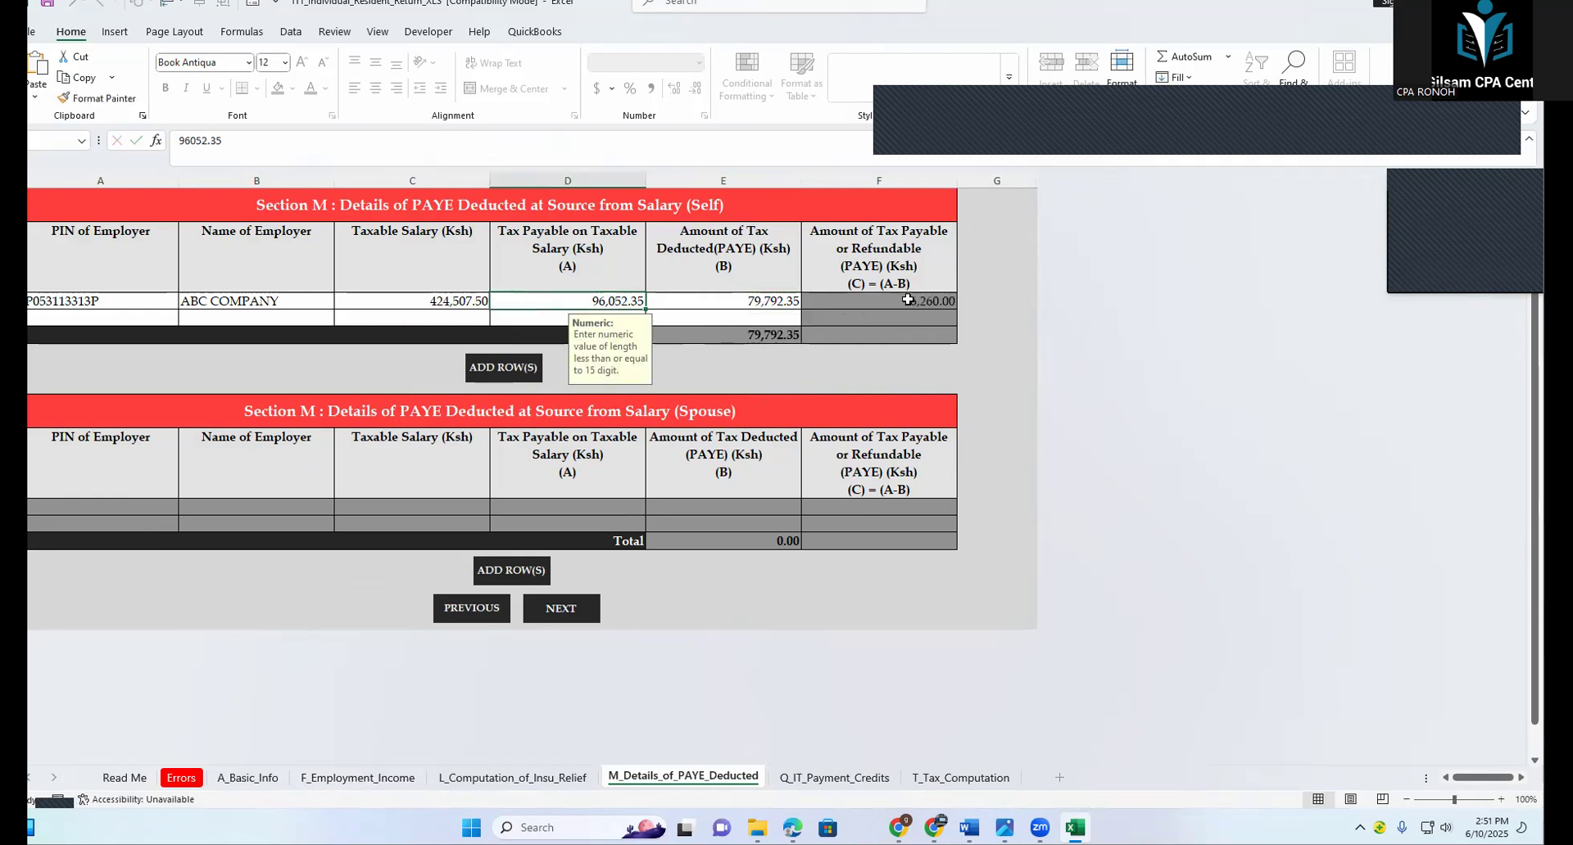
{"action": "left_click", "coordinate": [711, 298]}
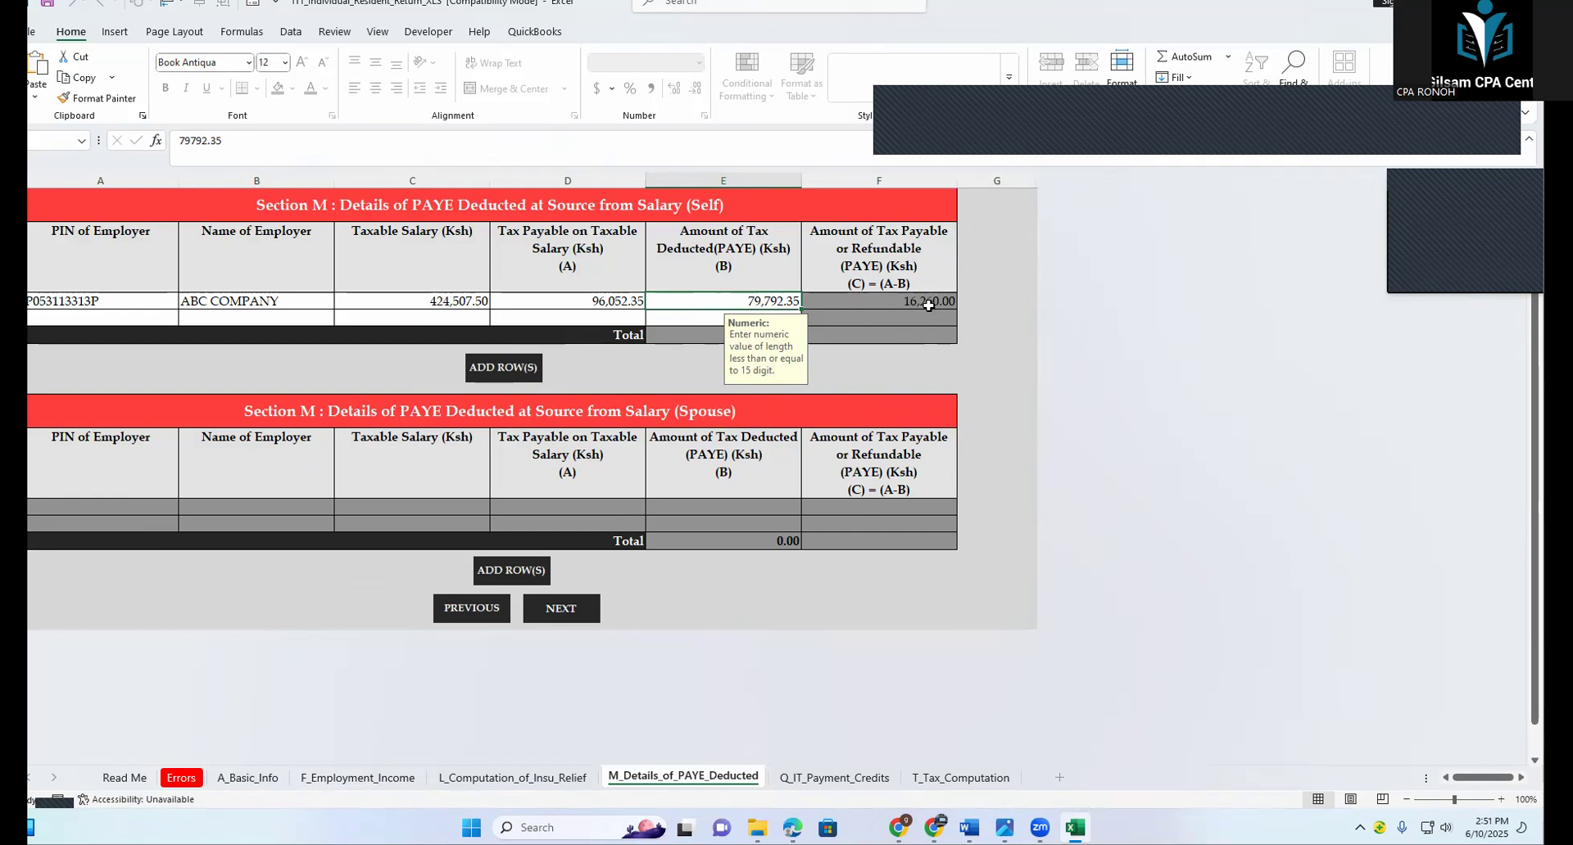
{"action": "left_click", "coordinate": [602, 304]}
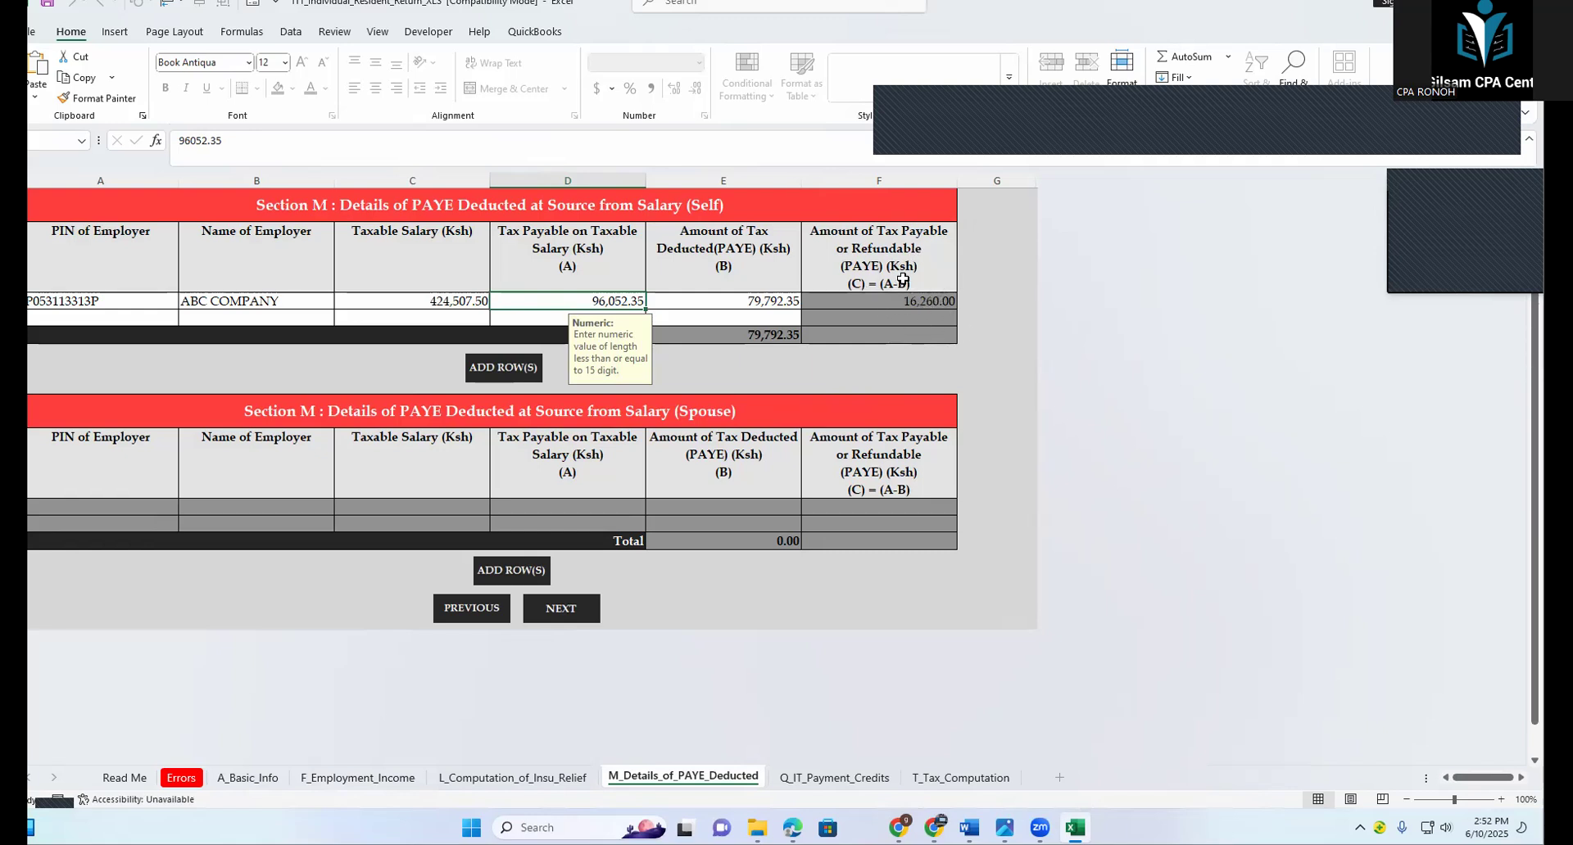
Recheck the P9 card figures, then go to the L_Computation_of_Insu_Relief sheet
{"action": "left_click", "coordinate": [792, 828]}
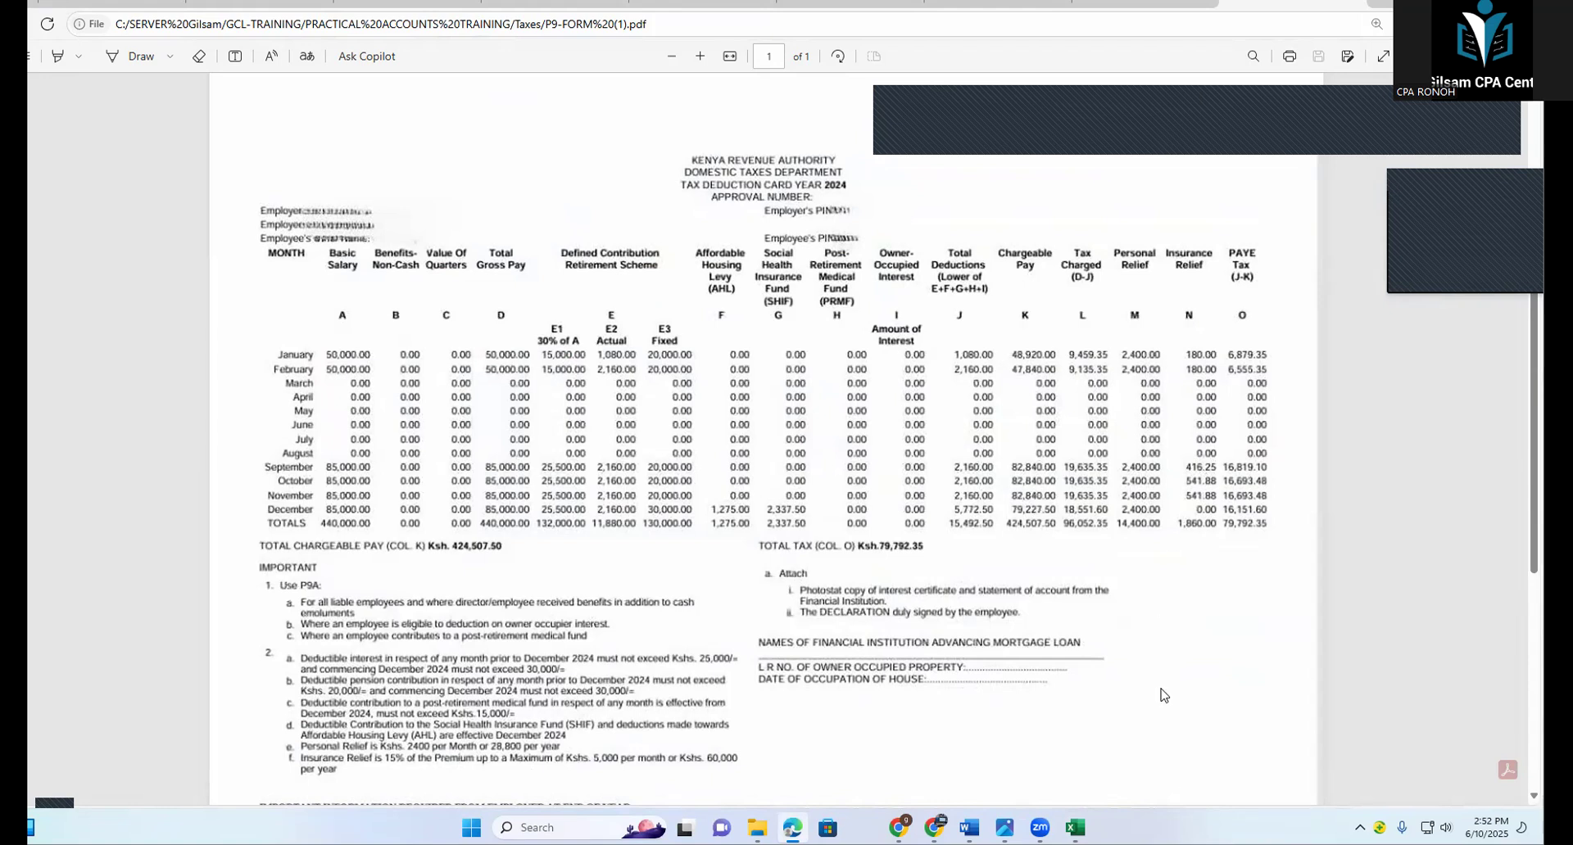
{"action": "left_click", "coordinate": [1075, 827]}
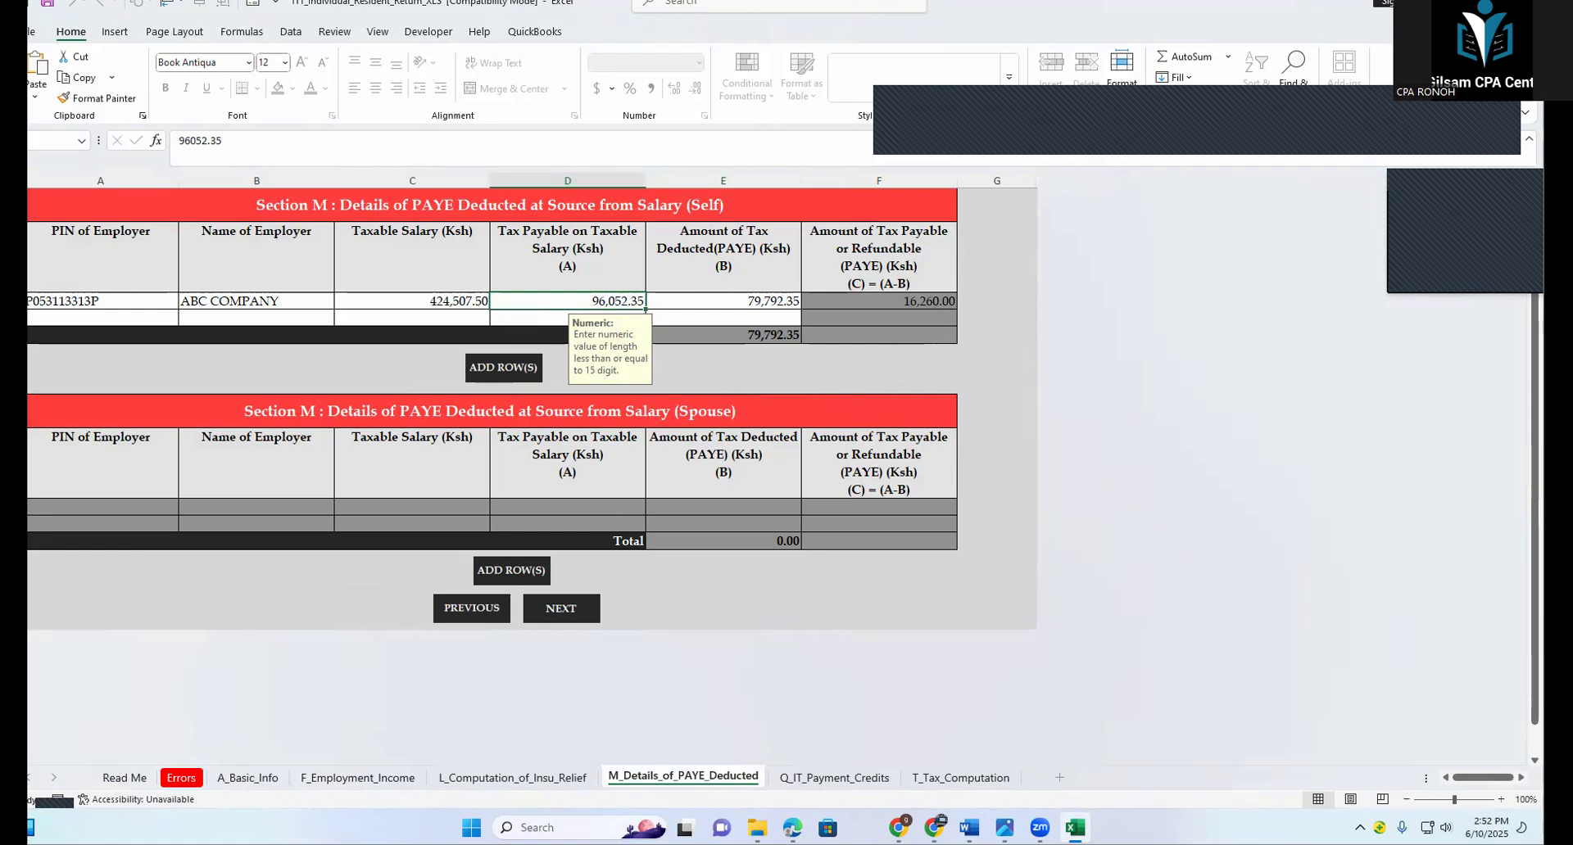
{"action": "left_click", "coordinate": [501, 783]}
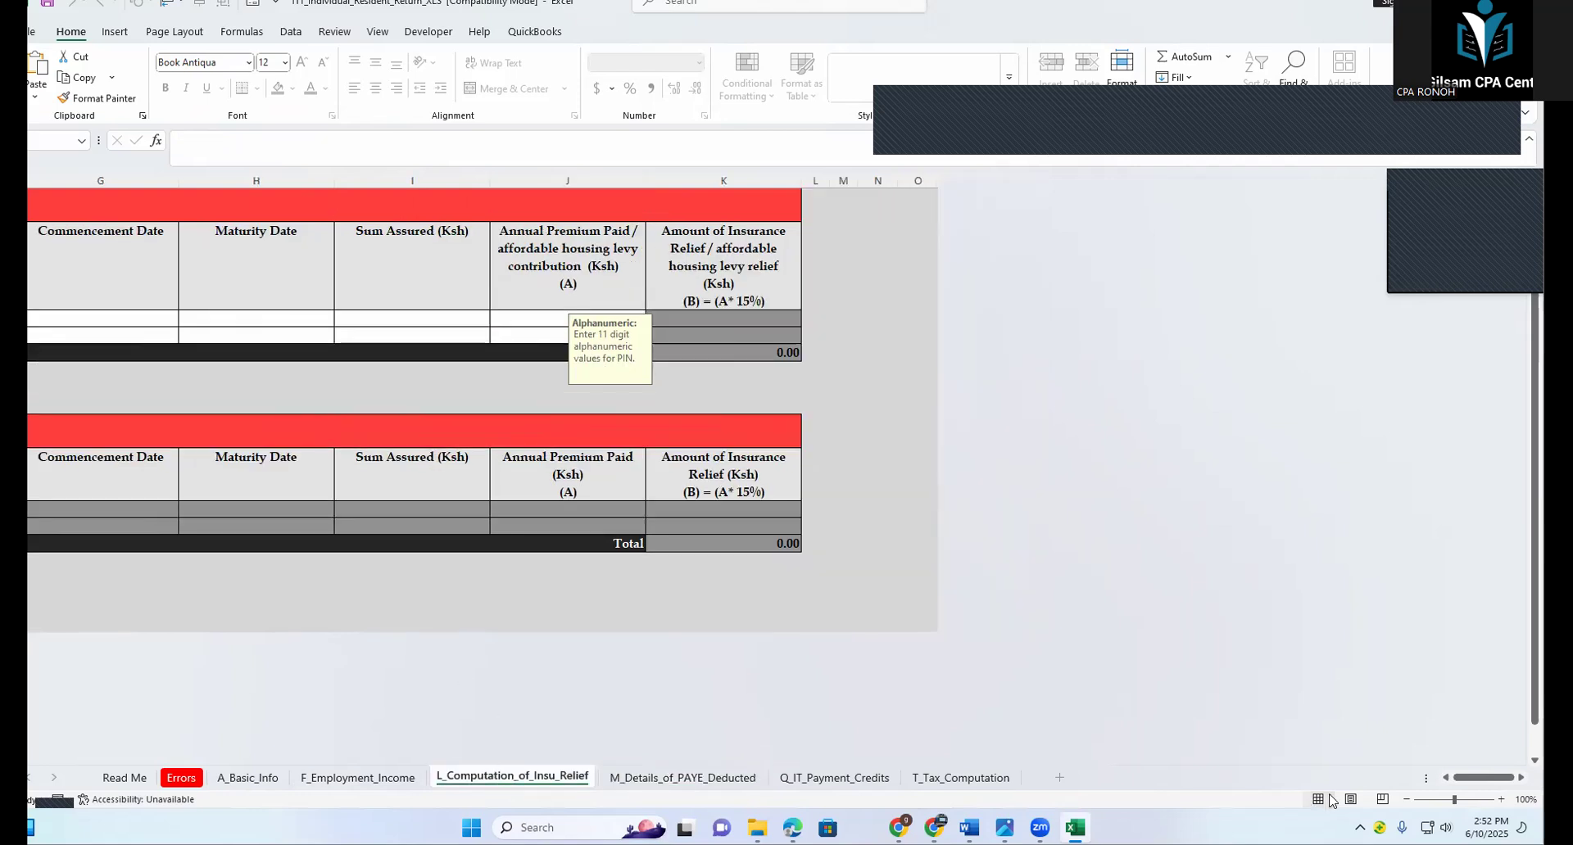
Scroll Section L back to column A and bring up the KRA insurance relief guide
{"action": "left_click", "coordinate": [1449, 780]}
{"action": "left_click", "coordinate": [1447, 778]}
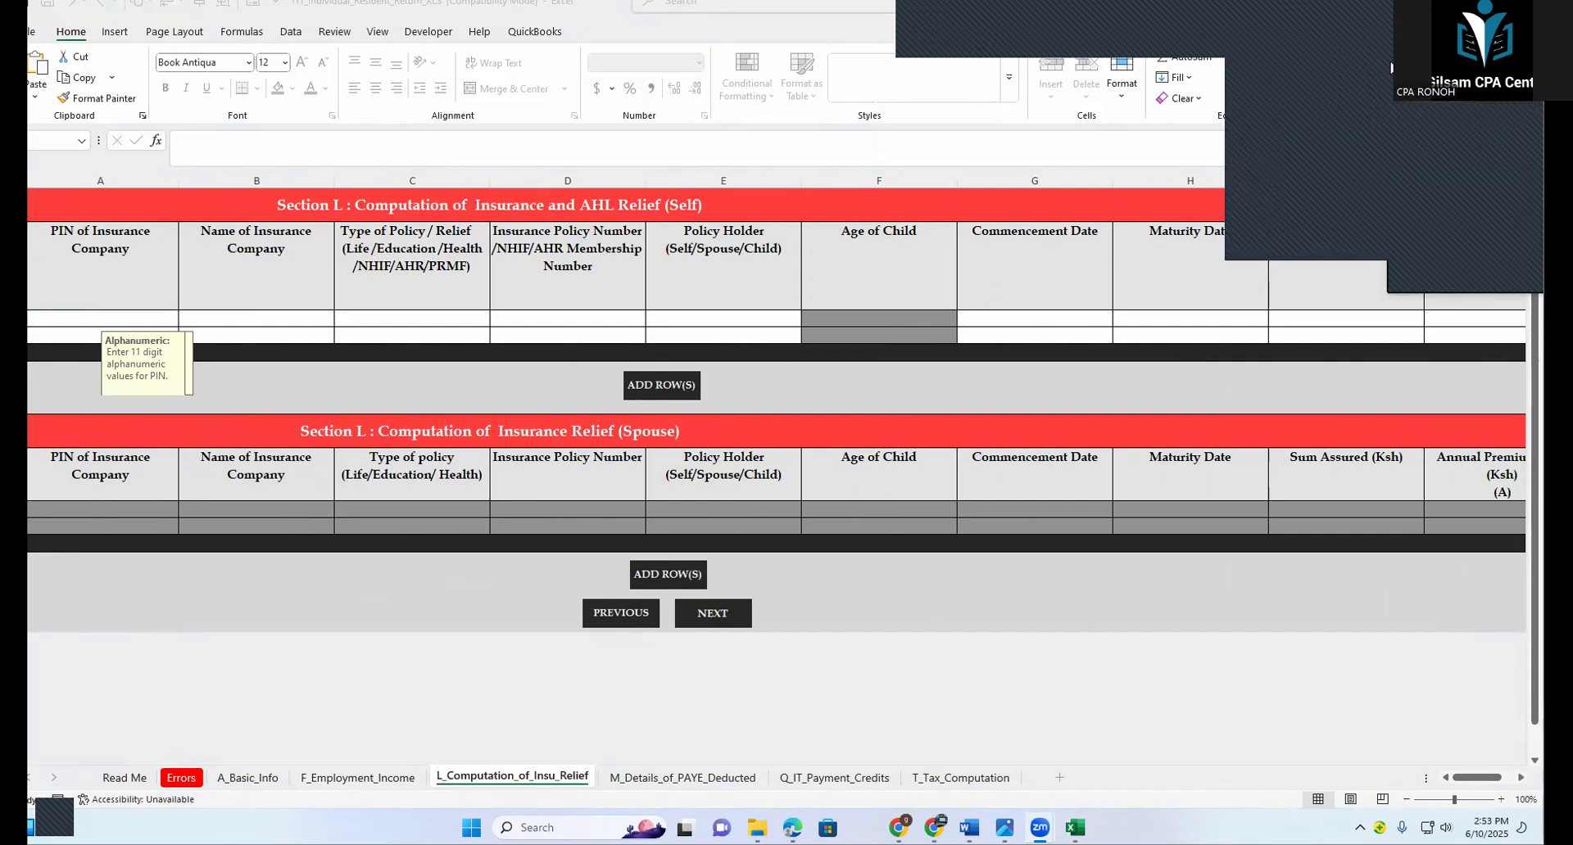
{"action": "key", "text": "alt+Tab"}
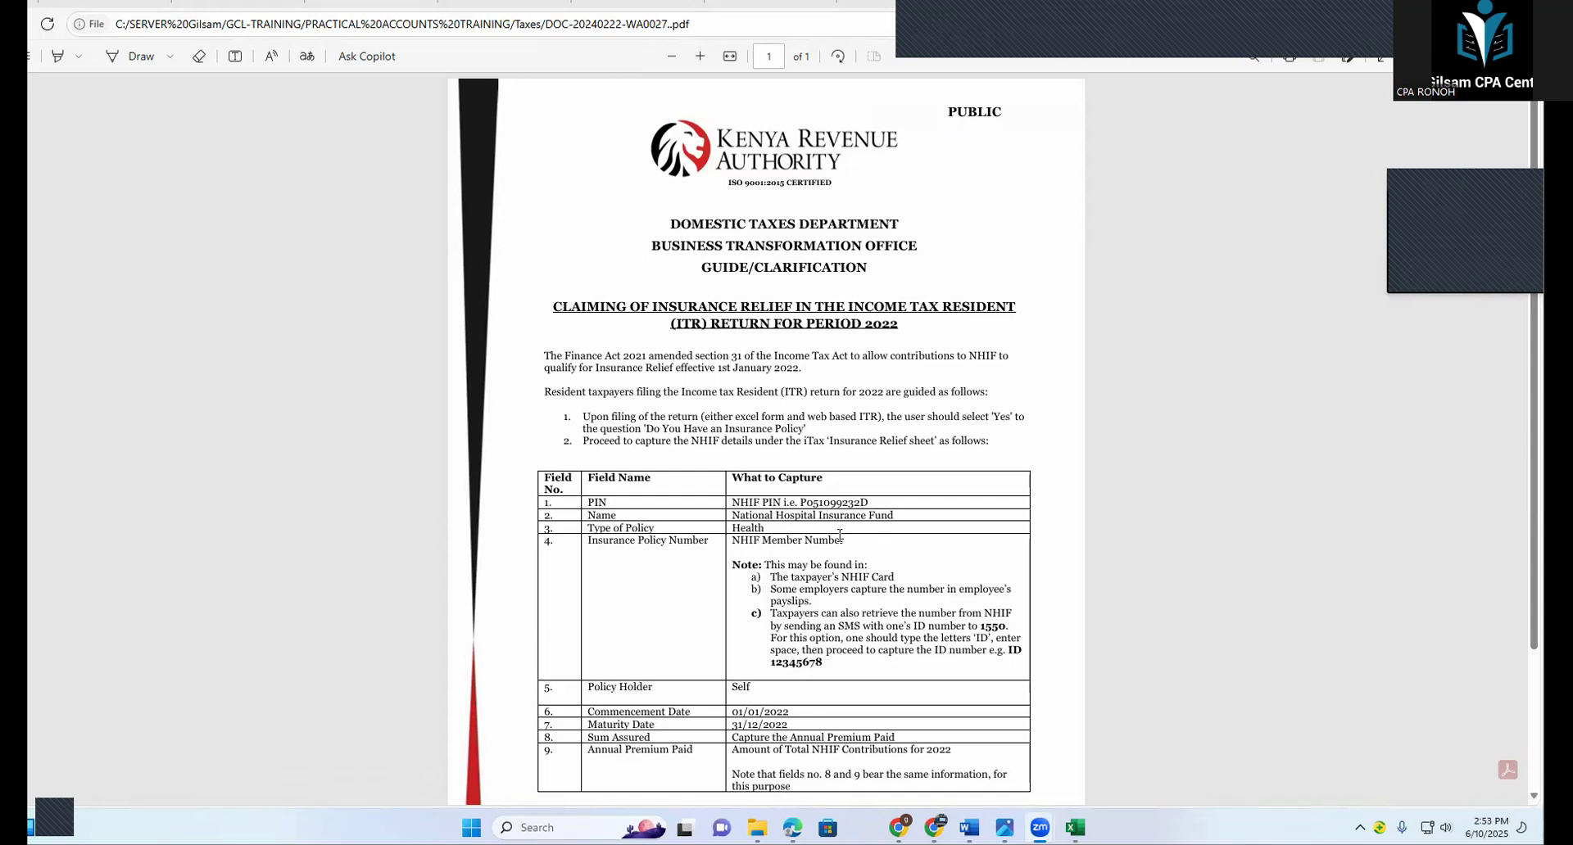
Paste the NHIF PIN from the guide as the insurance company PIN; dismiss the format error
{"action": "double_click", "coordinate": [803, 501]}
{"action": "key", "text": "ctrl+c"}
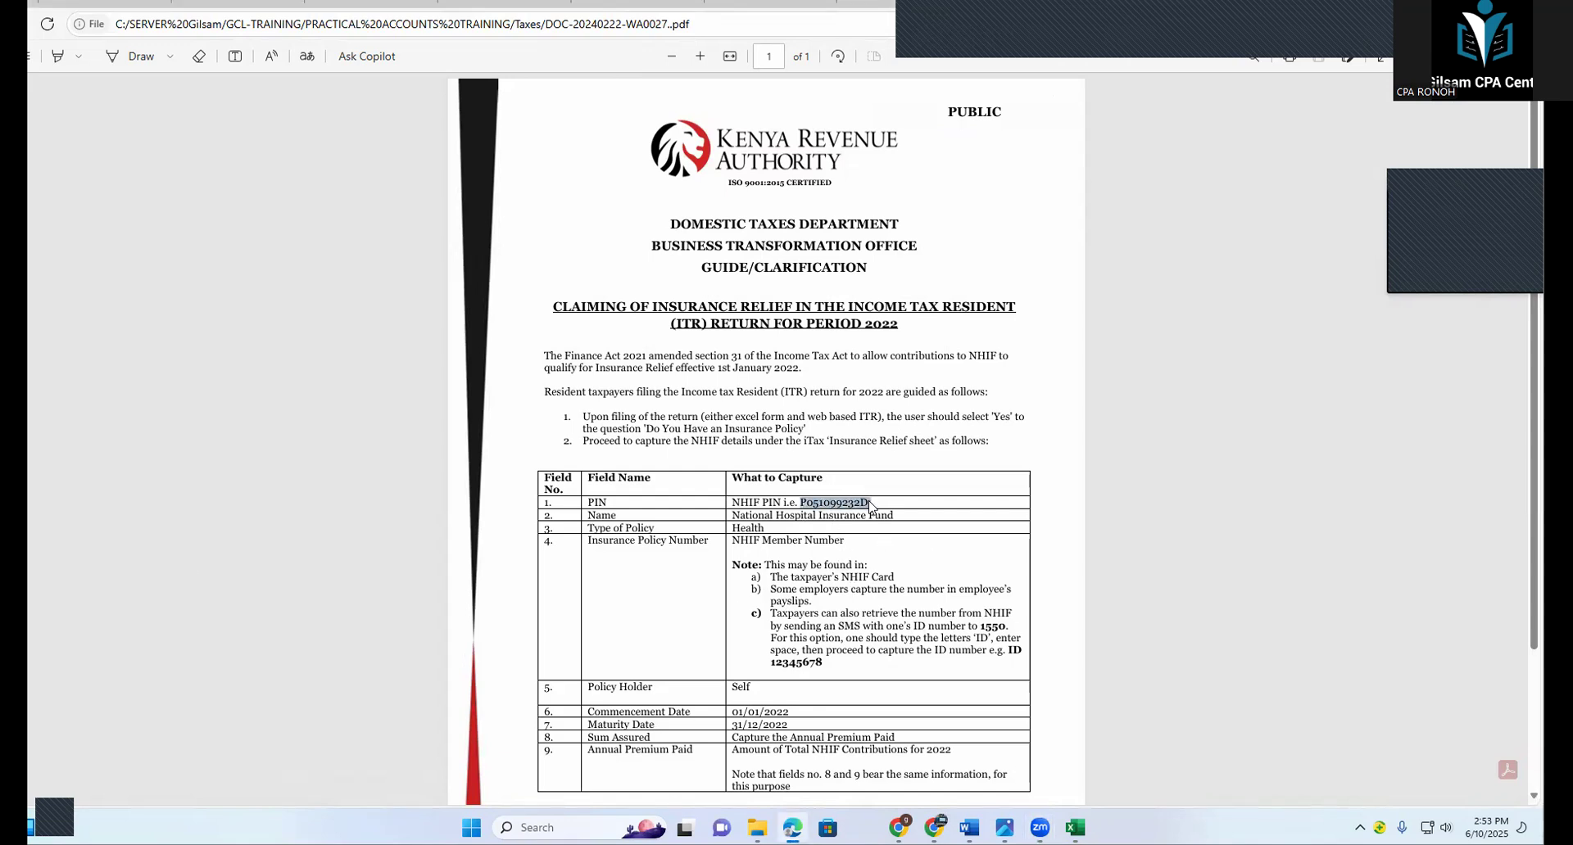
{"action": "key", "text": "alt+Tab"}
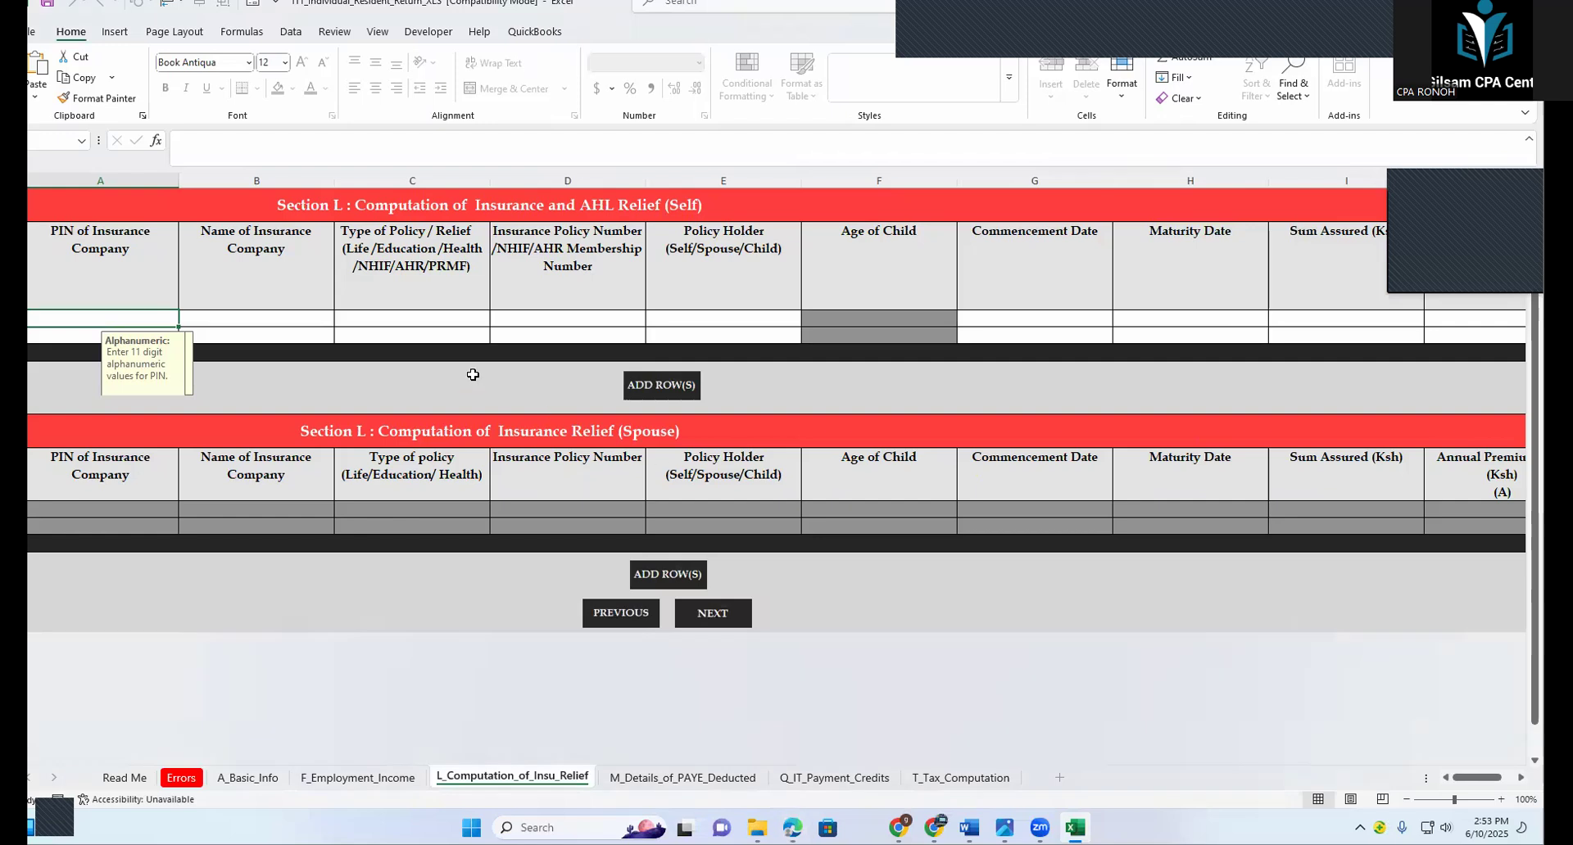
{"action": "left_click", "coordinate": [225, 161]}
{"action": "key", "text": "ctrl+v"}
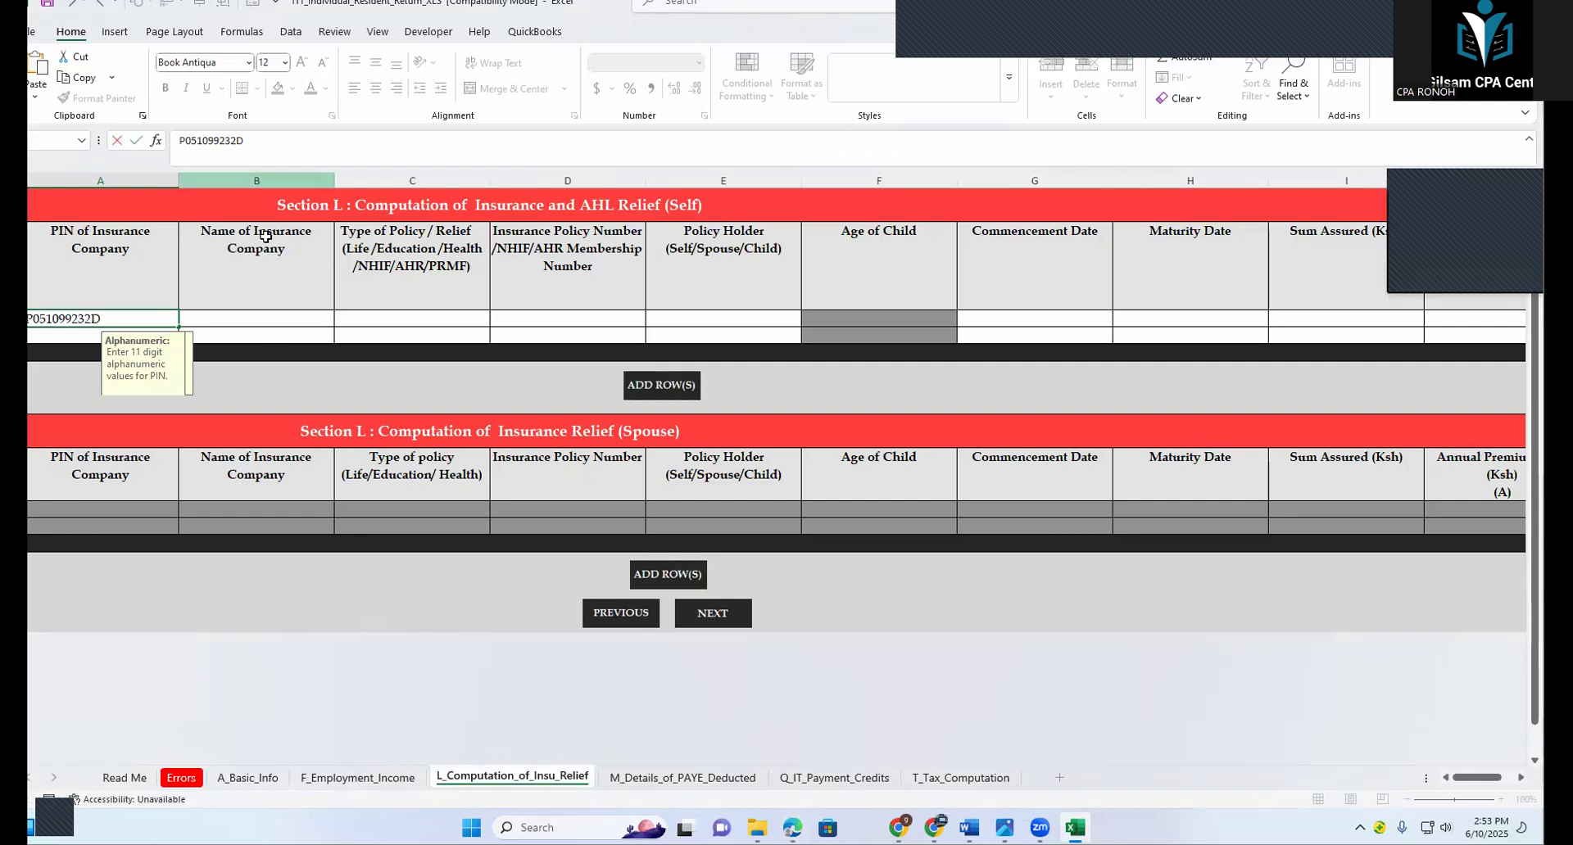
{"action": "left_click", "coordinate": [248, 318]}
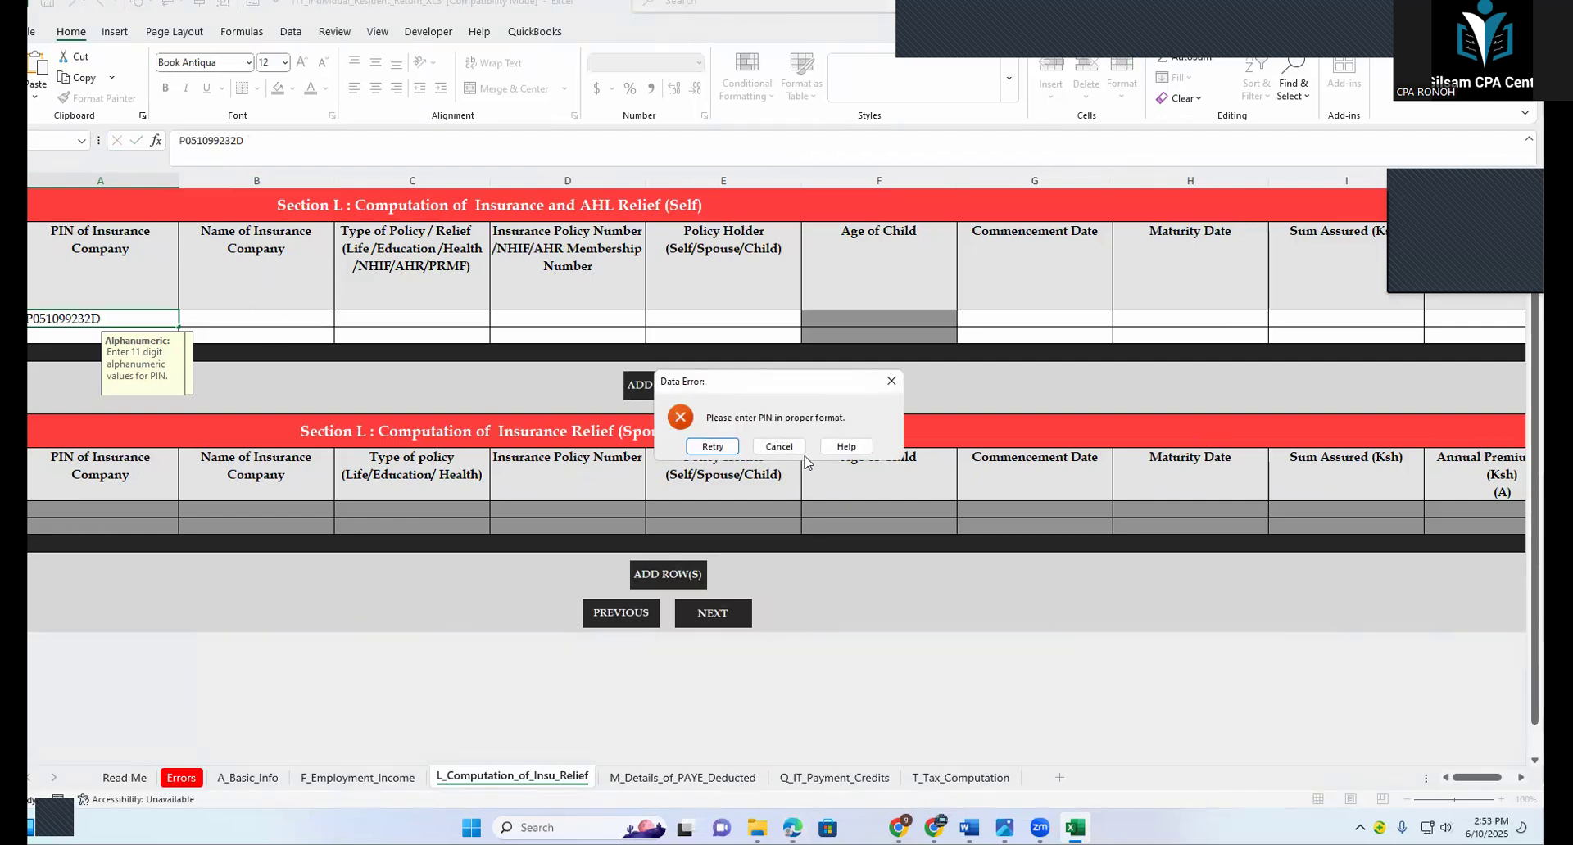
{"action": "left_click", "coordinate": [779, 445]}
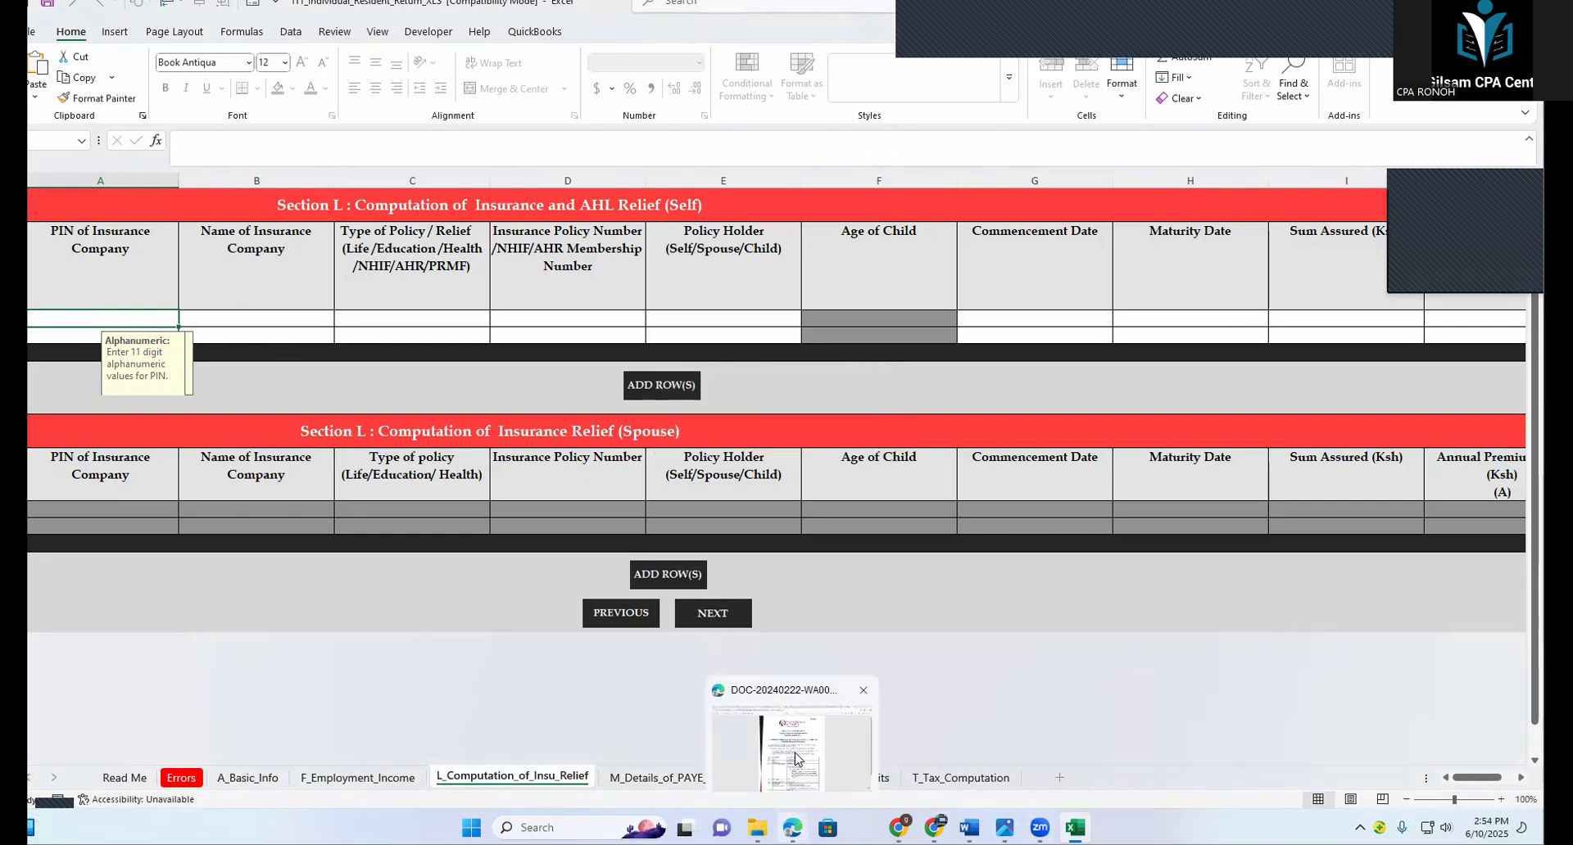
Recopy the NHIF PIN from the guide and enter it again in Section L's PIN cell
{"action": "left_click", "coordinate": [792, 828]}
{"action": "left_click_drag", "start_coordinate": [801, 503], "coordinate": [874, 505]}
{"action": "key", "text": "ctrl+c"}
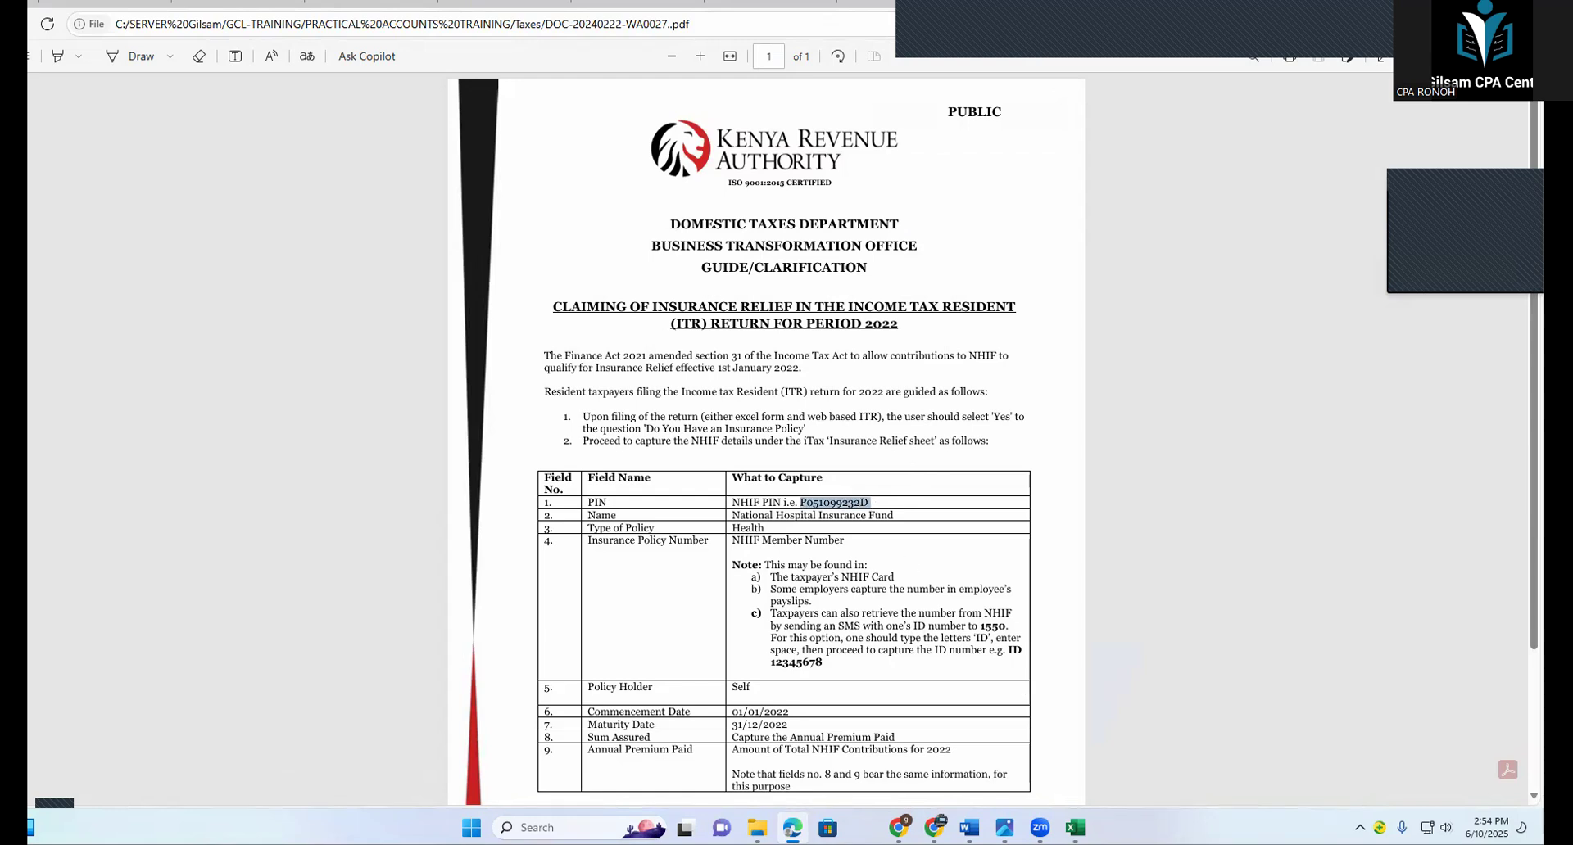
{"action": "key", "text": "alt+Tab"}
{"action": "left_click", "coordinate": [215, 148]}
{"action": "key", "text": "ctrl+v"}
{"action": "key", "text": "Return"}
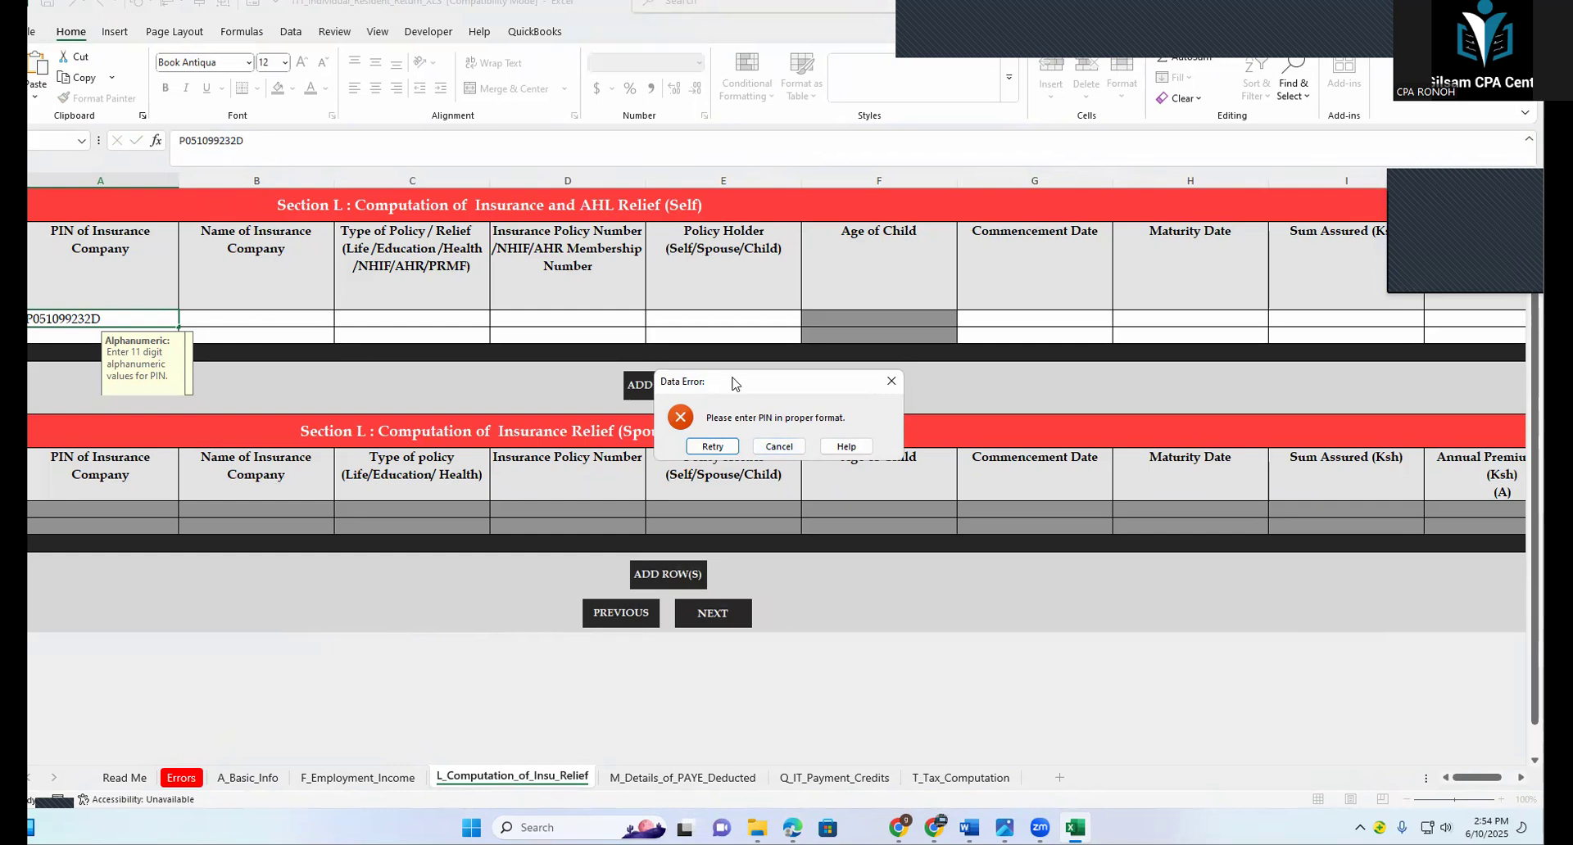
Discard the rejected entry and re-enter the NHIF PIN in the first insurance relief row
{"action": "left_click", "coordinate": [778, 446]}
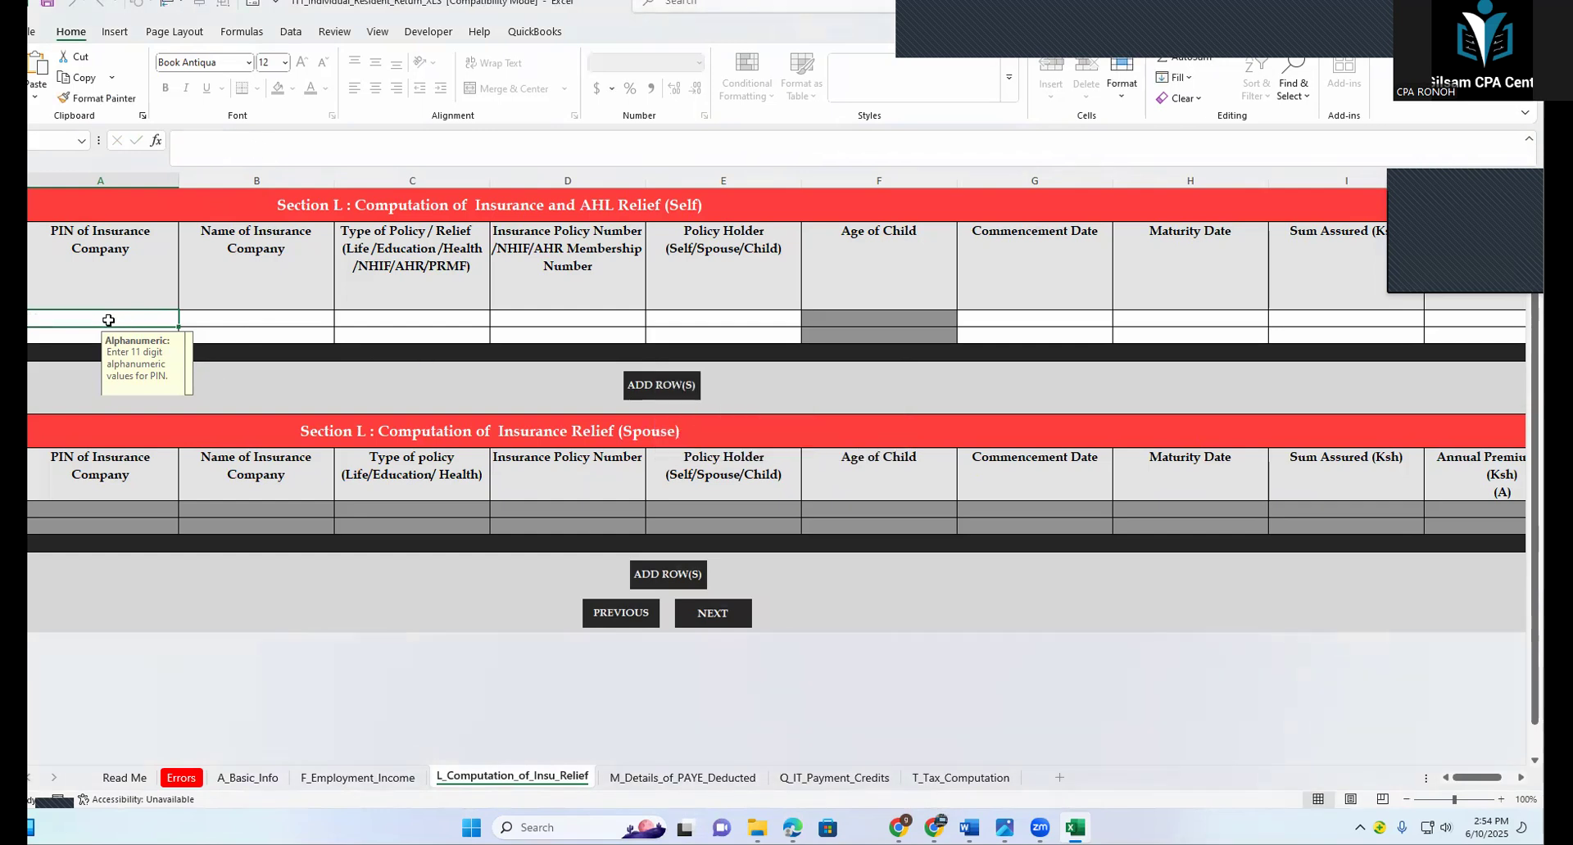
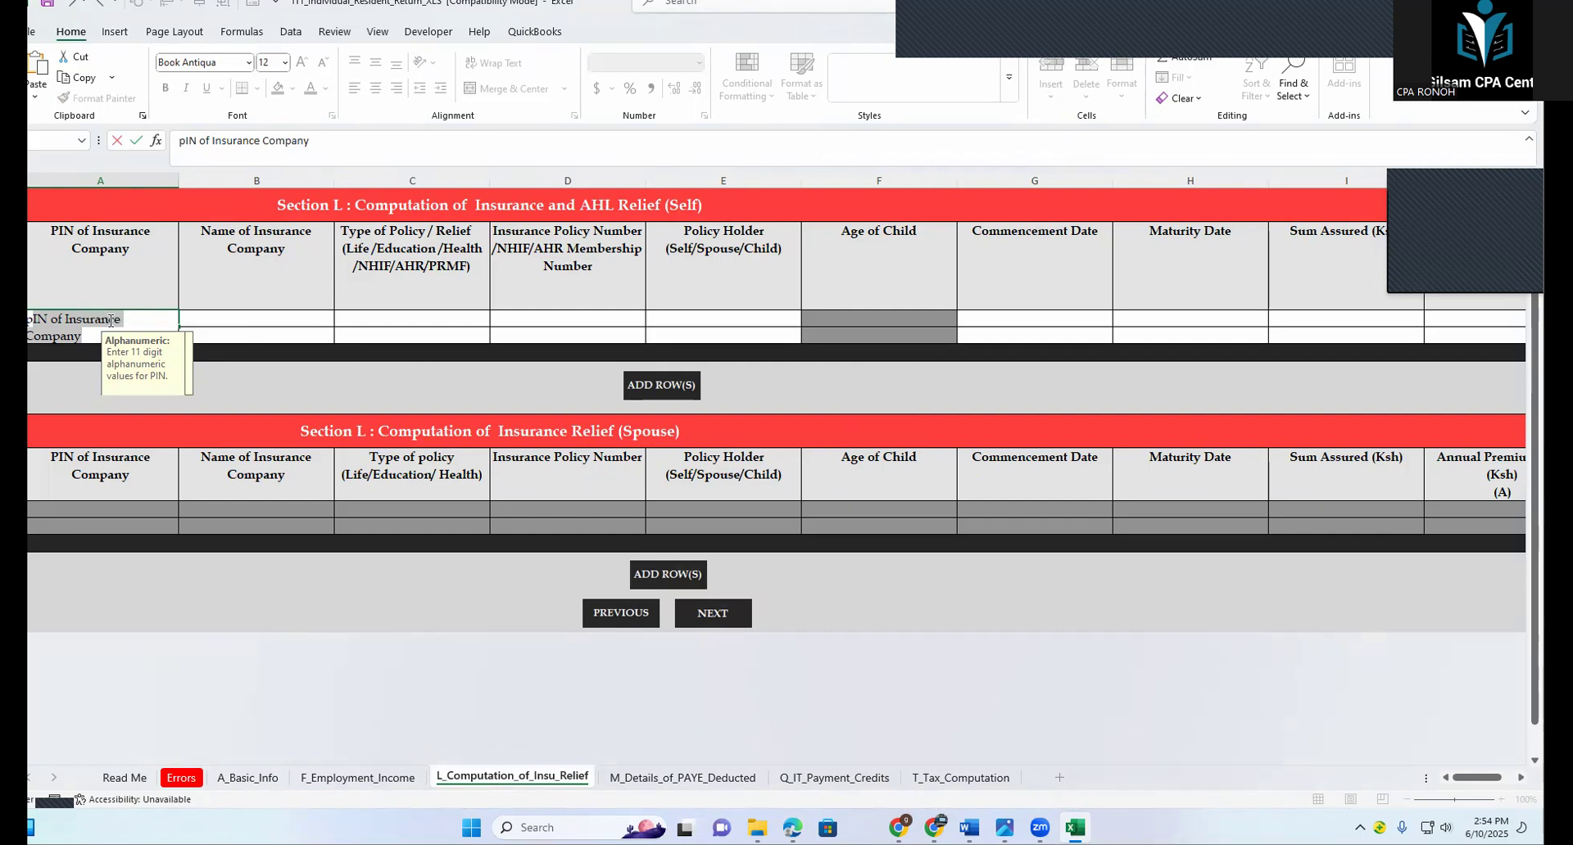
{"action": "key", "text": "BackSpace"}
{"action": "key", "text": "BackSpace"}
{"action": "key", "text": "BackSpace"}
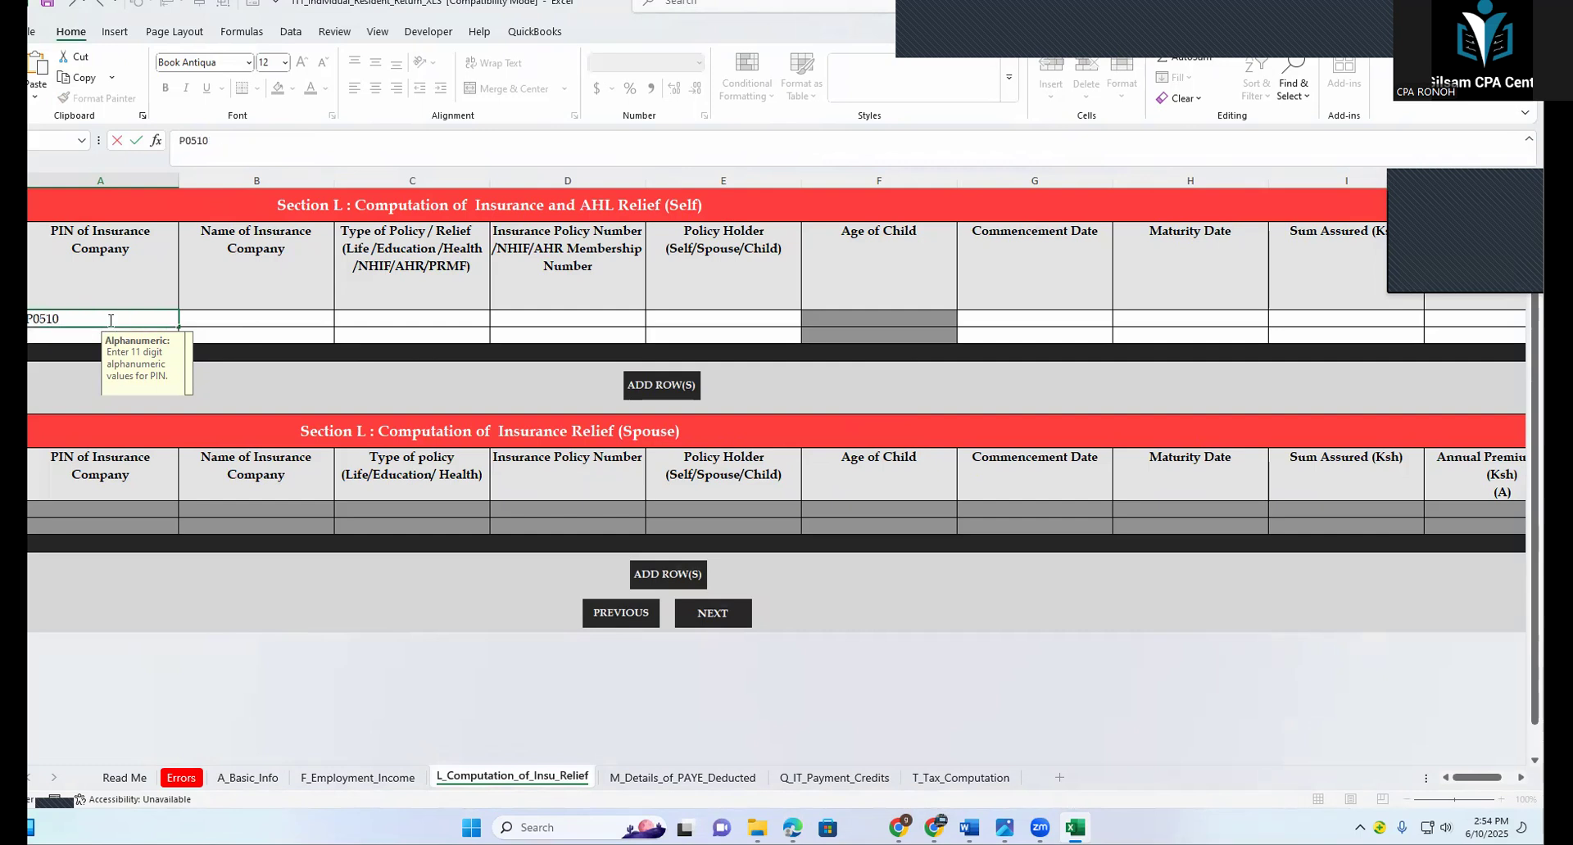
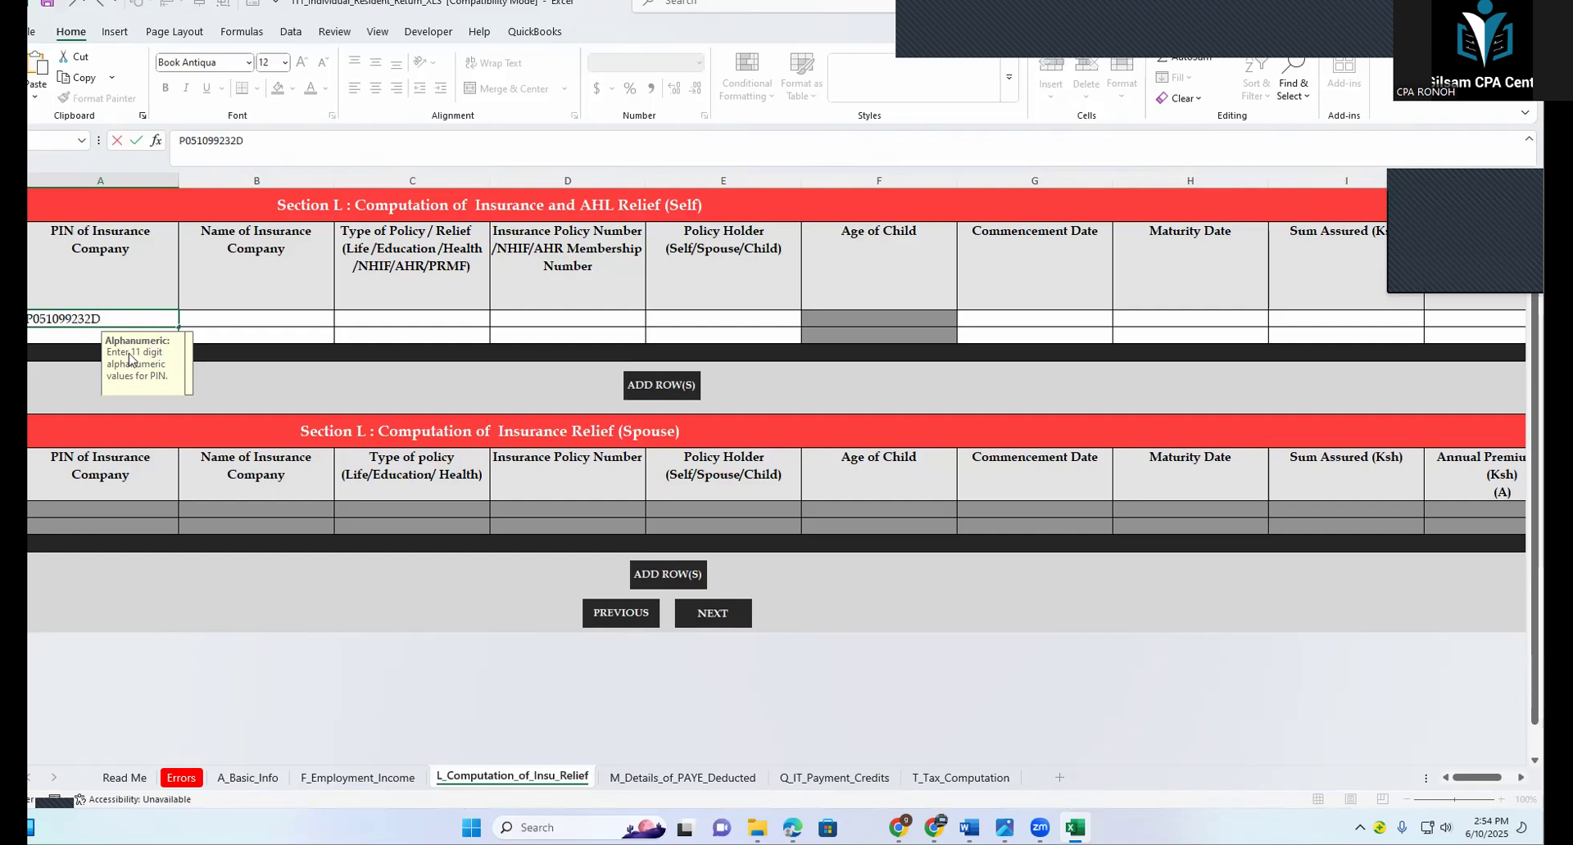
{"action": "left_click", "coordinate": [246, 314]}
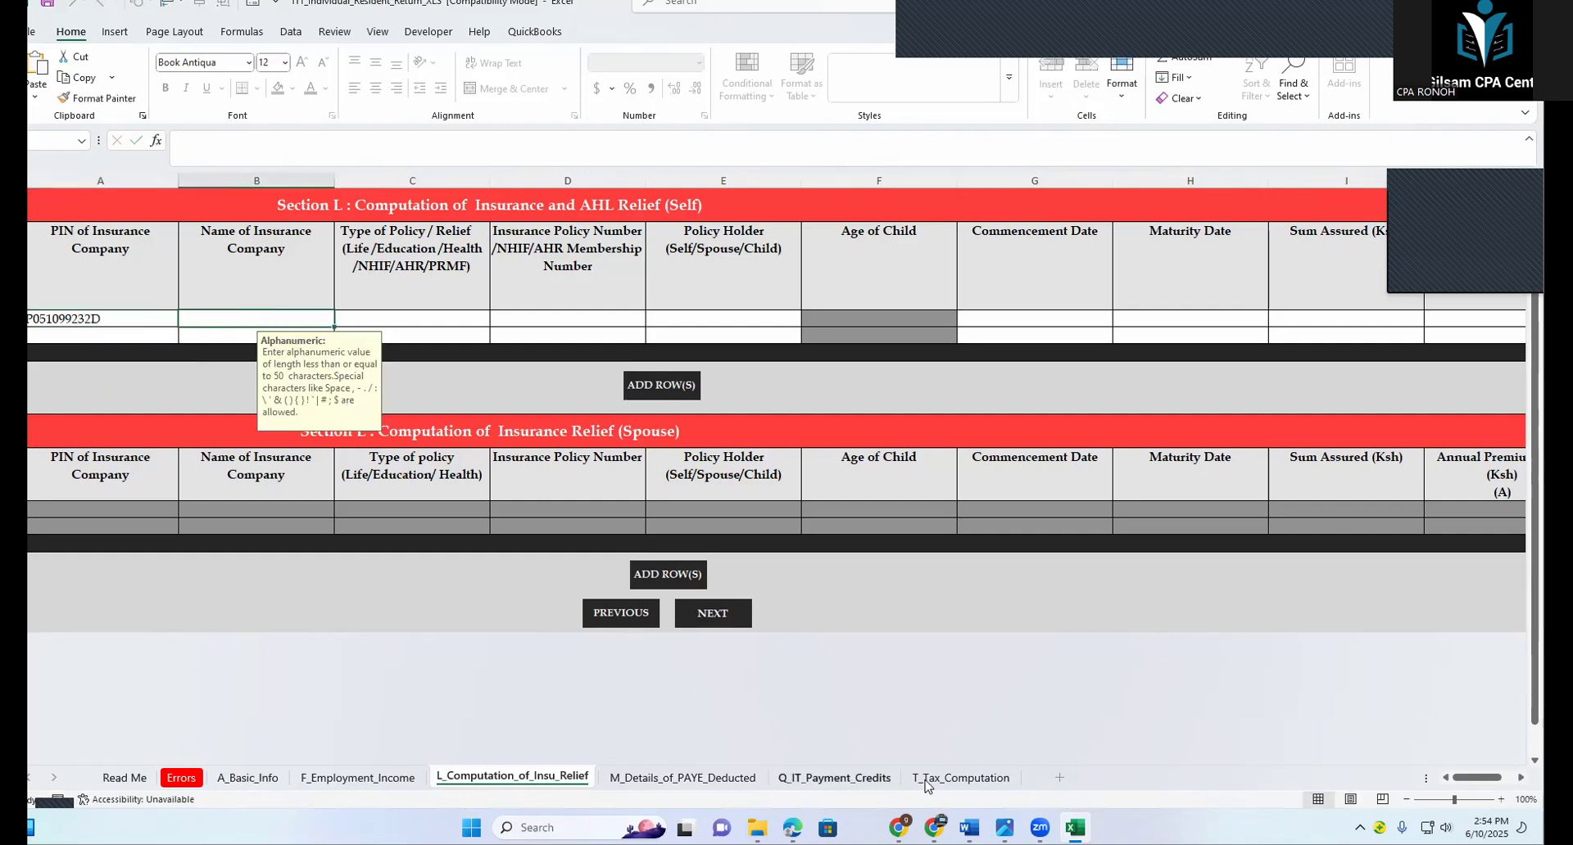
Copy 'National Hospital Insurance Fund' from the KRA guide into the insurance company name cell
{"action": "left_click", "coordinate": [792, 827]}
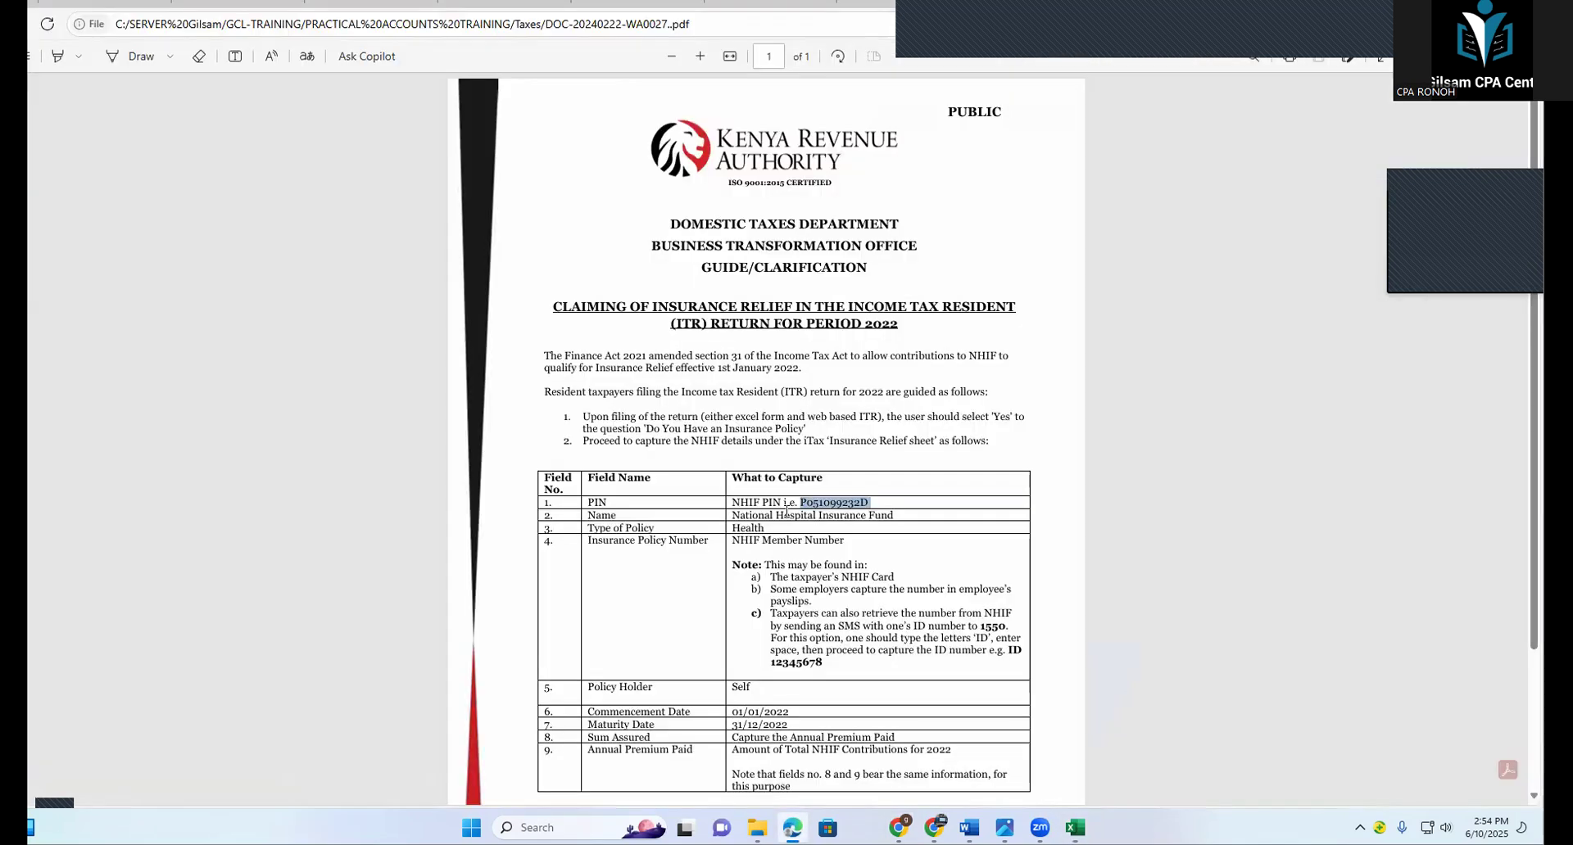
{"action": "left_click_drag", "start_coordinate": [731, 516], "coordinate": [892, 518]}
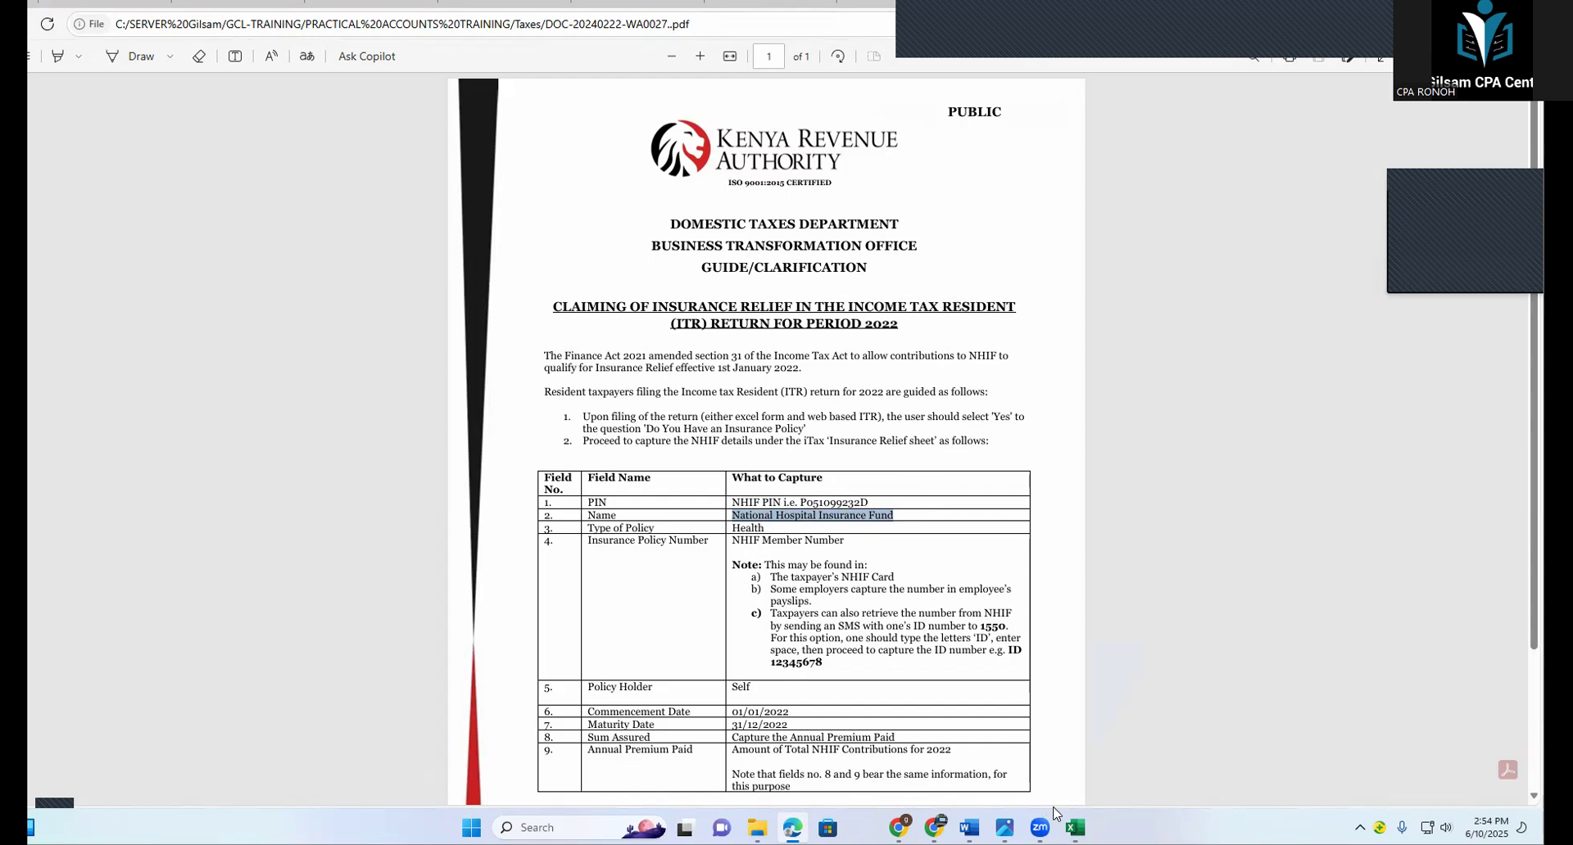
{"action": "left_click", "coordinate": [1075, 828]}
{"action": "left_click", "coordinate": [213, 136]}
{"action": "key", "text": "ctrl+v"}
{"action": "left_click", "coordinate": [413, 328]}
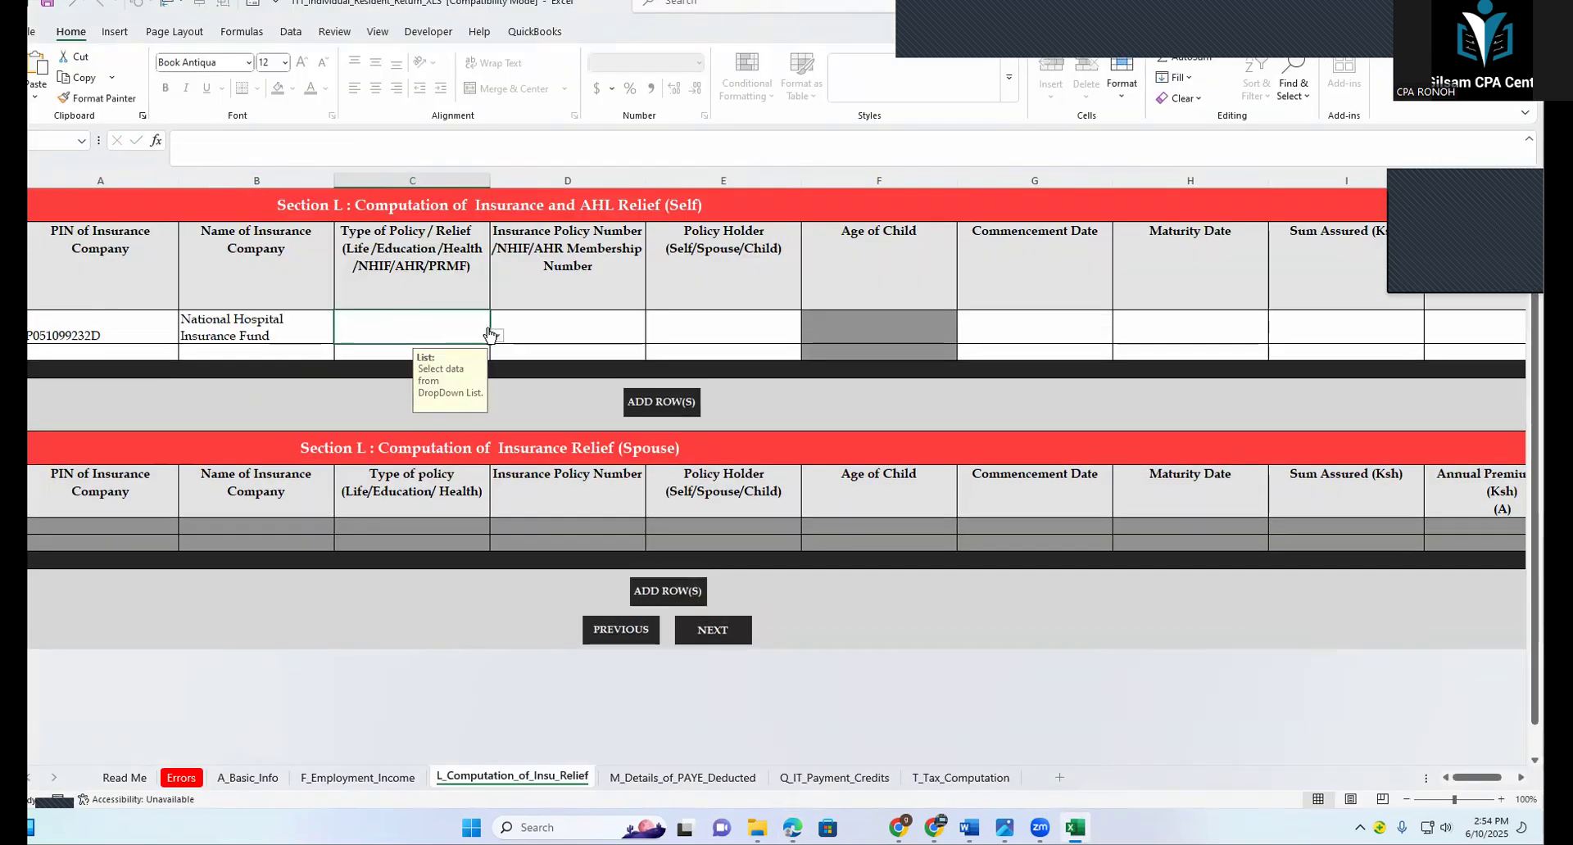
Set the policy type to NHIF and enter the NHIF membership number
{"action": "left_click", "coordinate": [496, 335]}
{"action": "left_click", "coordinate": [358, 393]}
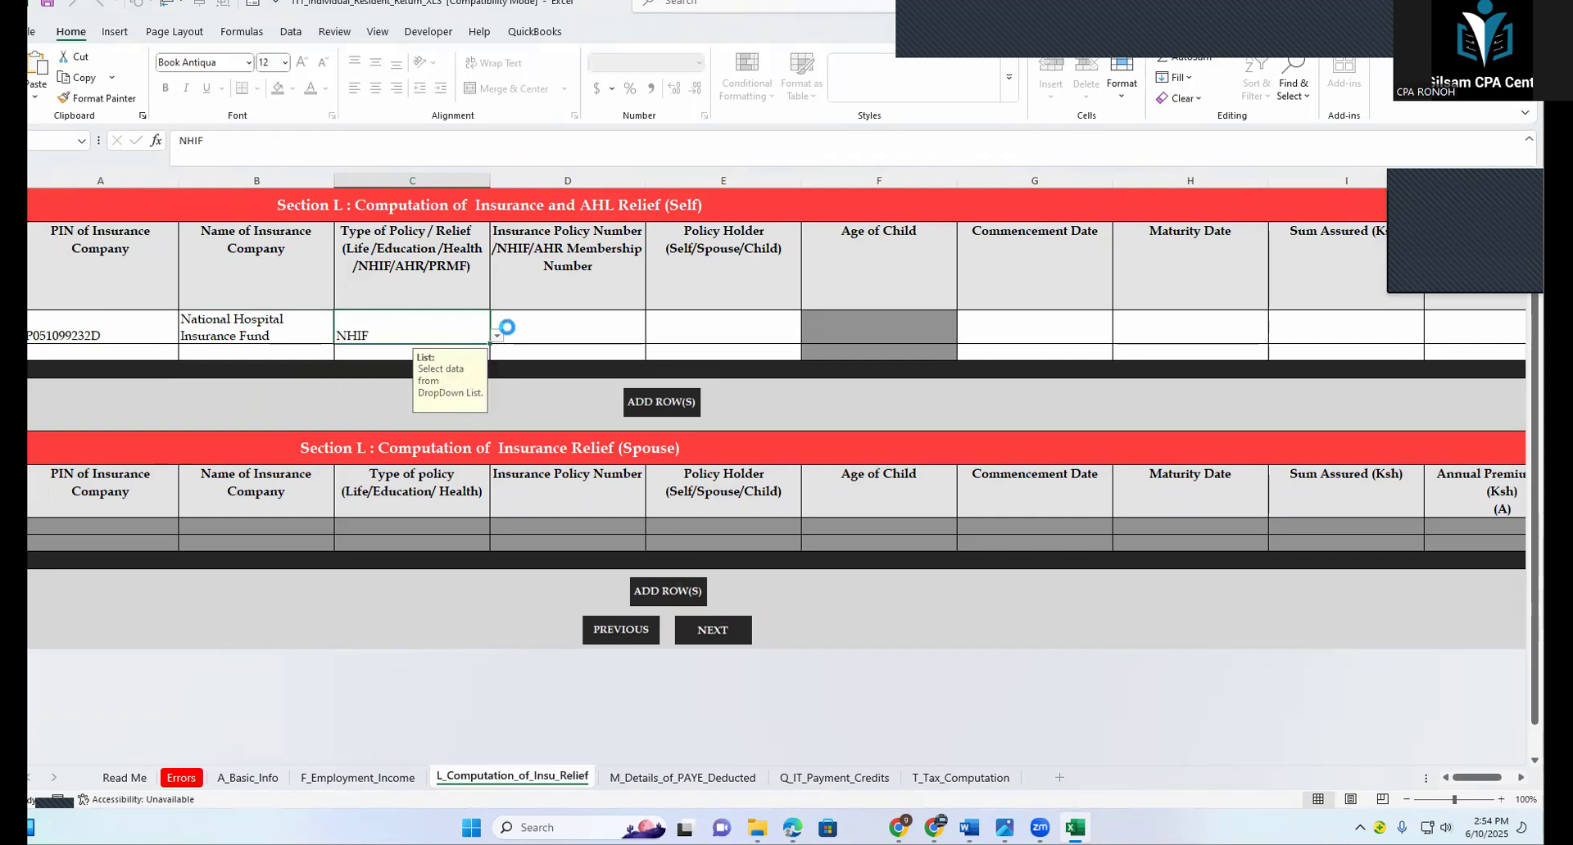
{"action": "left_click", "coordinate": [516, 328]}
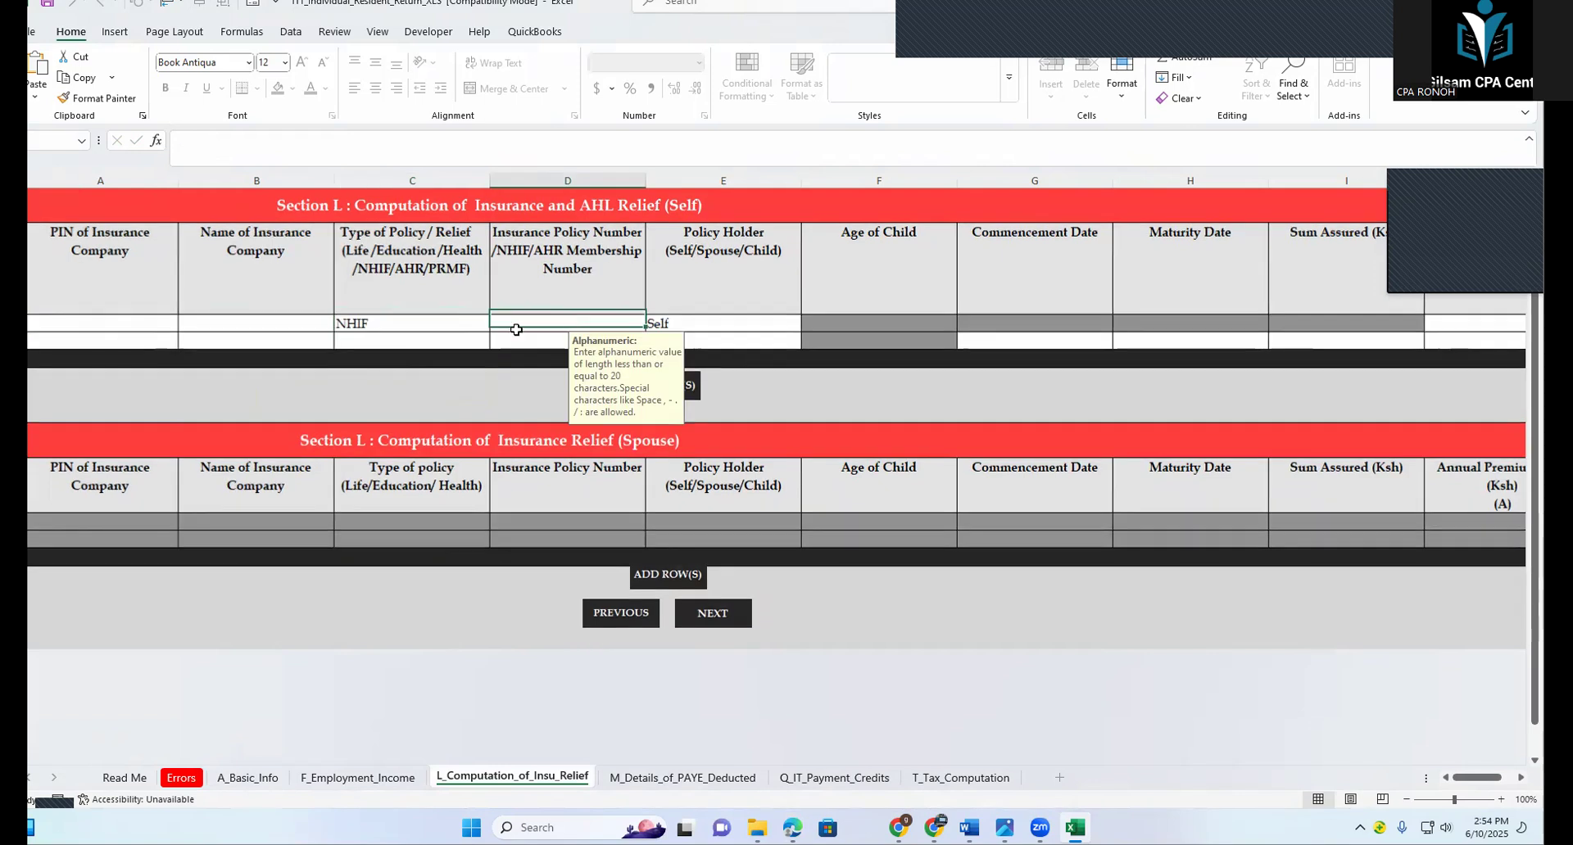
{"action": "left_click", "coordinate": [131, 323]}
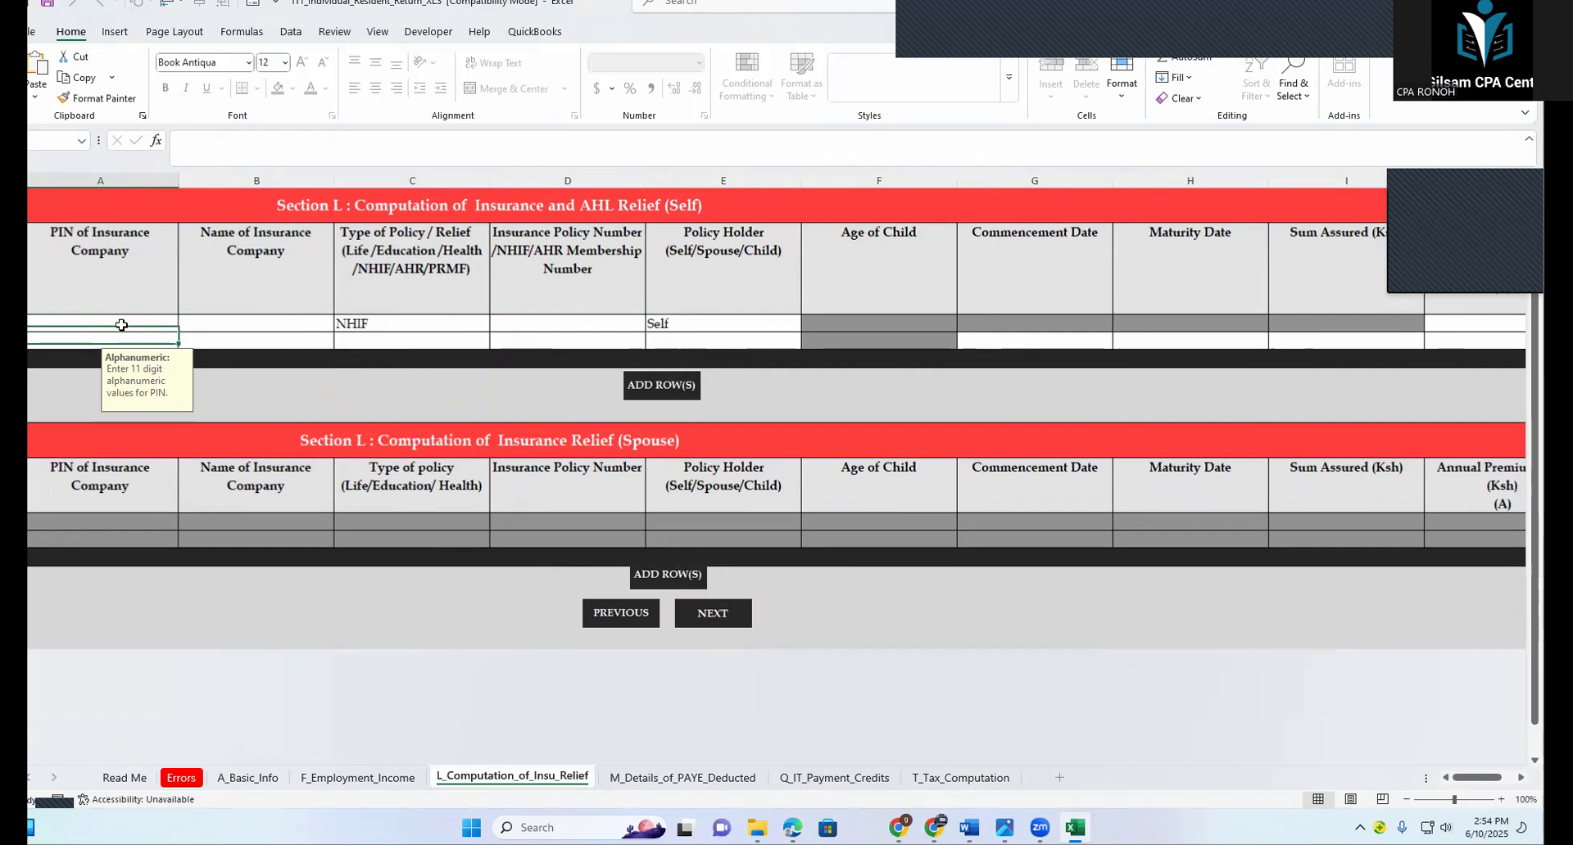
{"action": "left_click", "coordinate": [273, 325]}
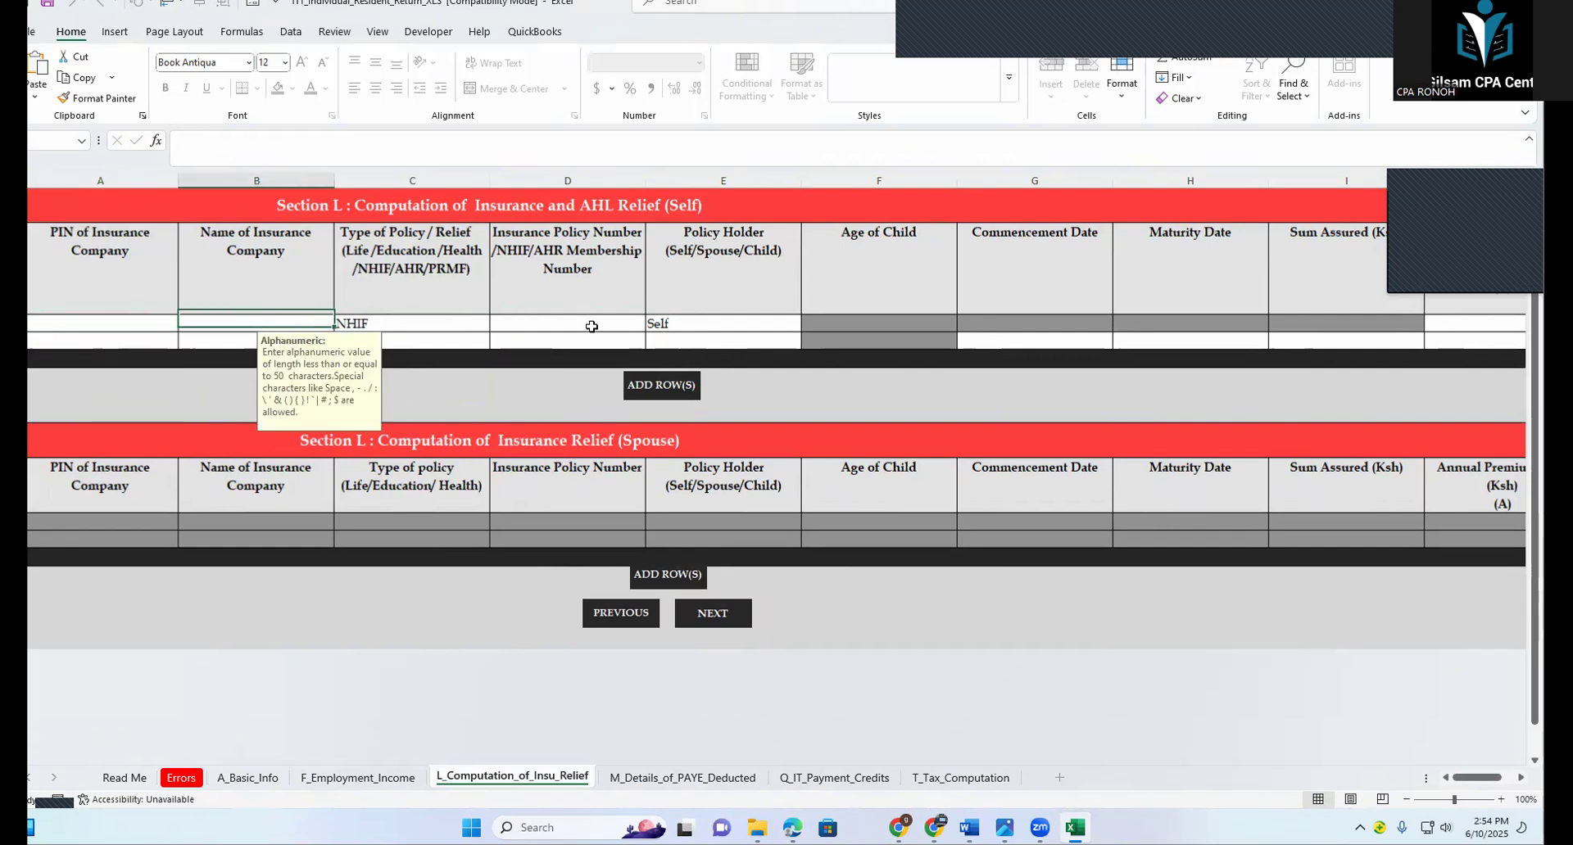
{"action": "left_click", "coordinate": [532, 324]}
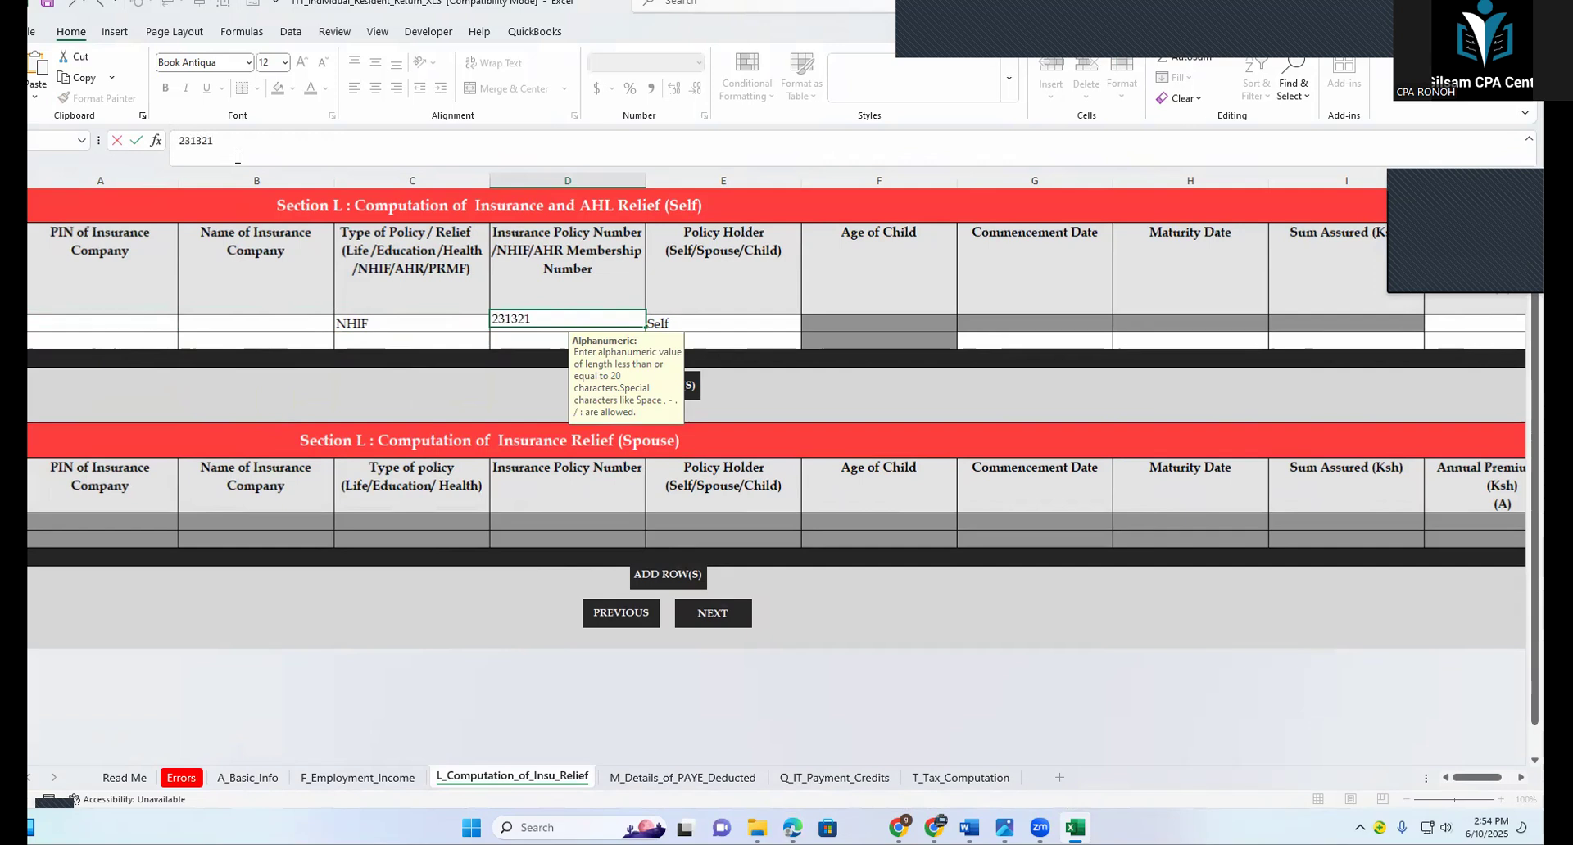
{"action": "left_click", "coordinate": [277, 322]}
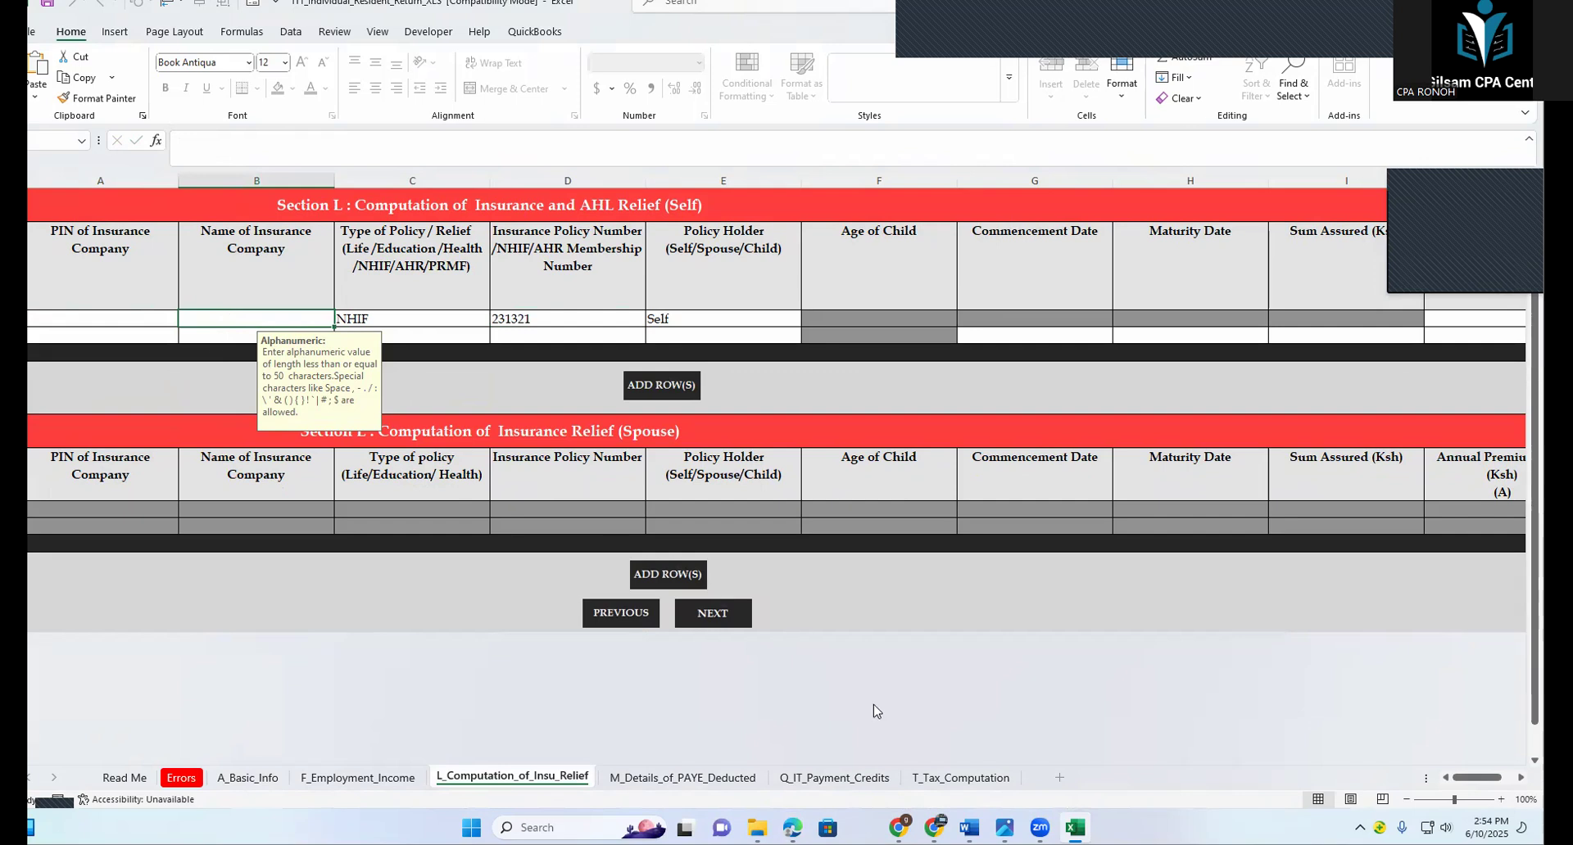
Paste the fund name from the KRA guide into the insurance company name cell
{"action": "mouse_move", "coordinate": [792, 827]}
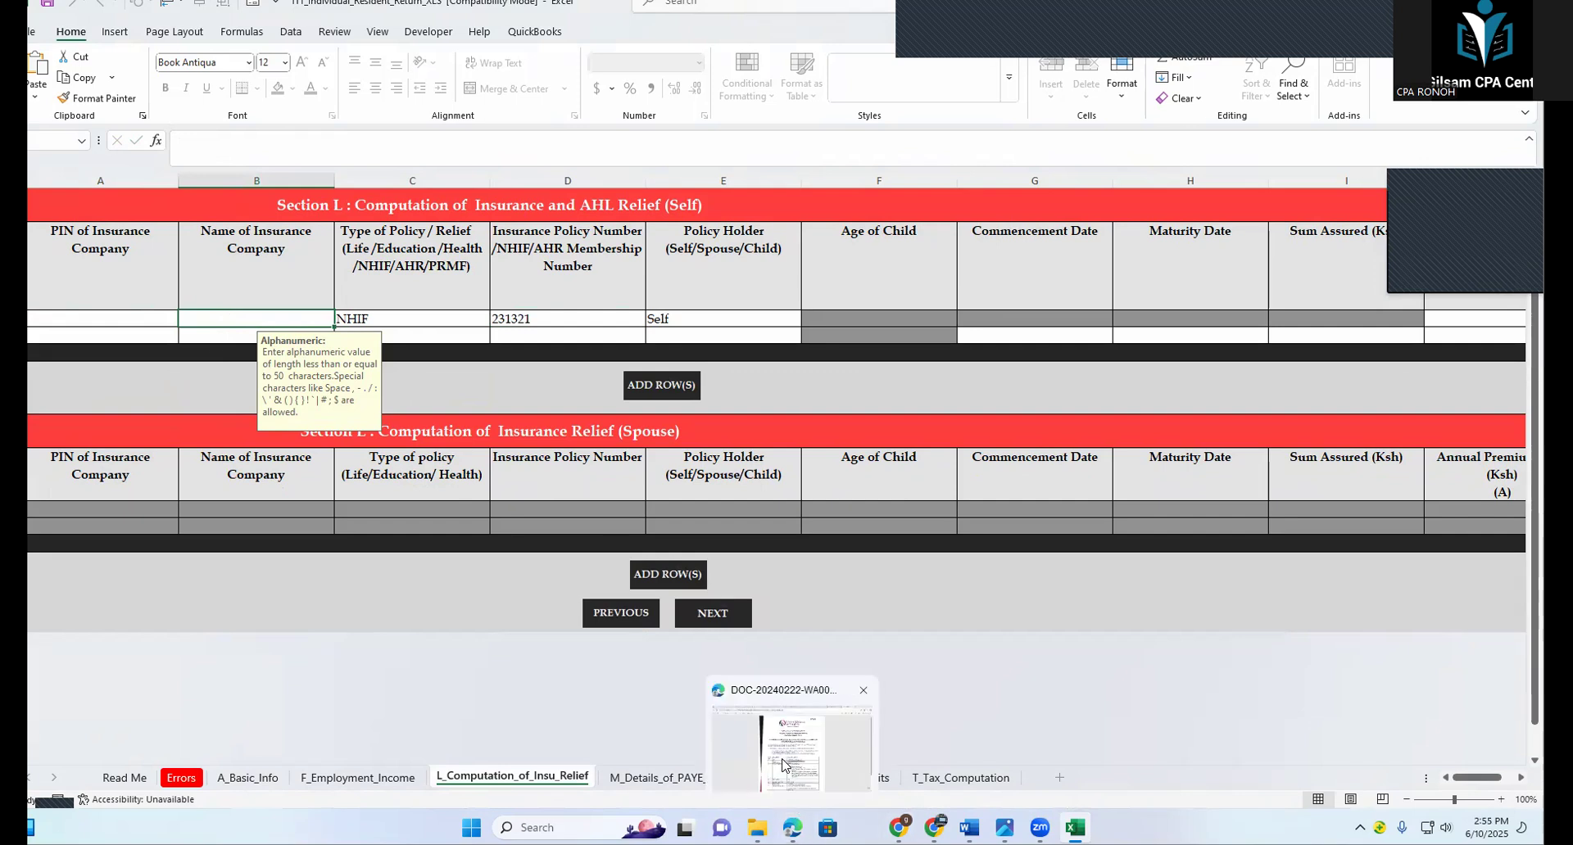
{"action": "left_click", "coordinate": [791, 734]}
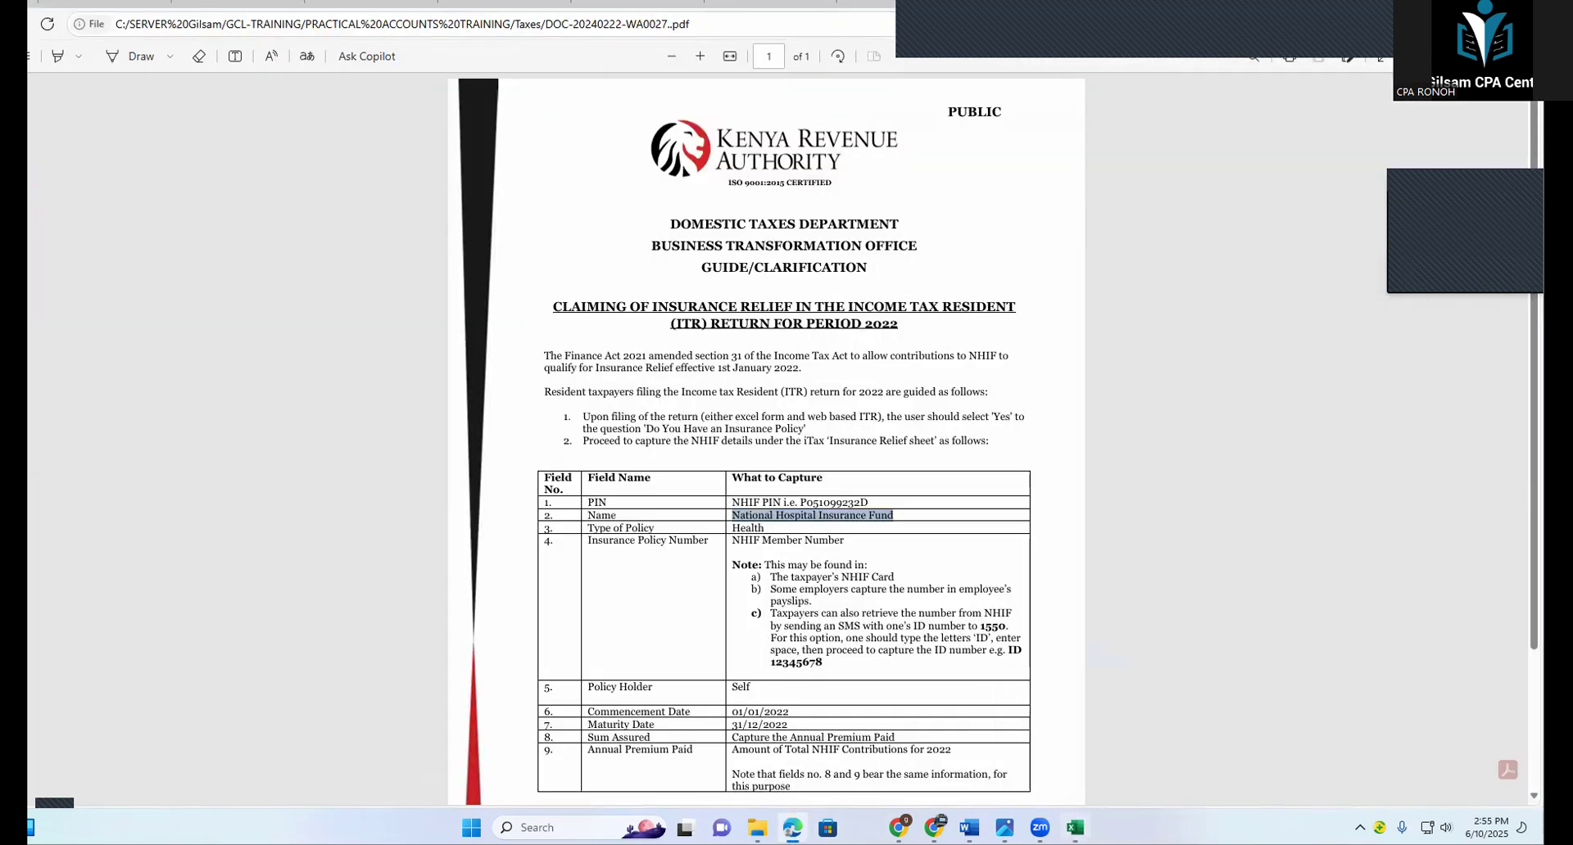
{"action": "left_click", "coordinate": [1075, 828]}
{"action": "left_click", "coordinate": [198, 160]}
{"action": "key", "text": "ctrl+v"}
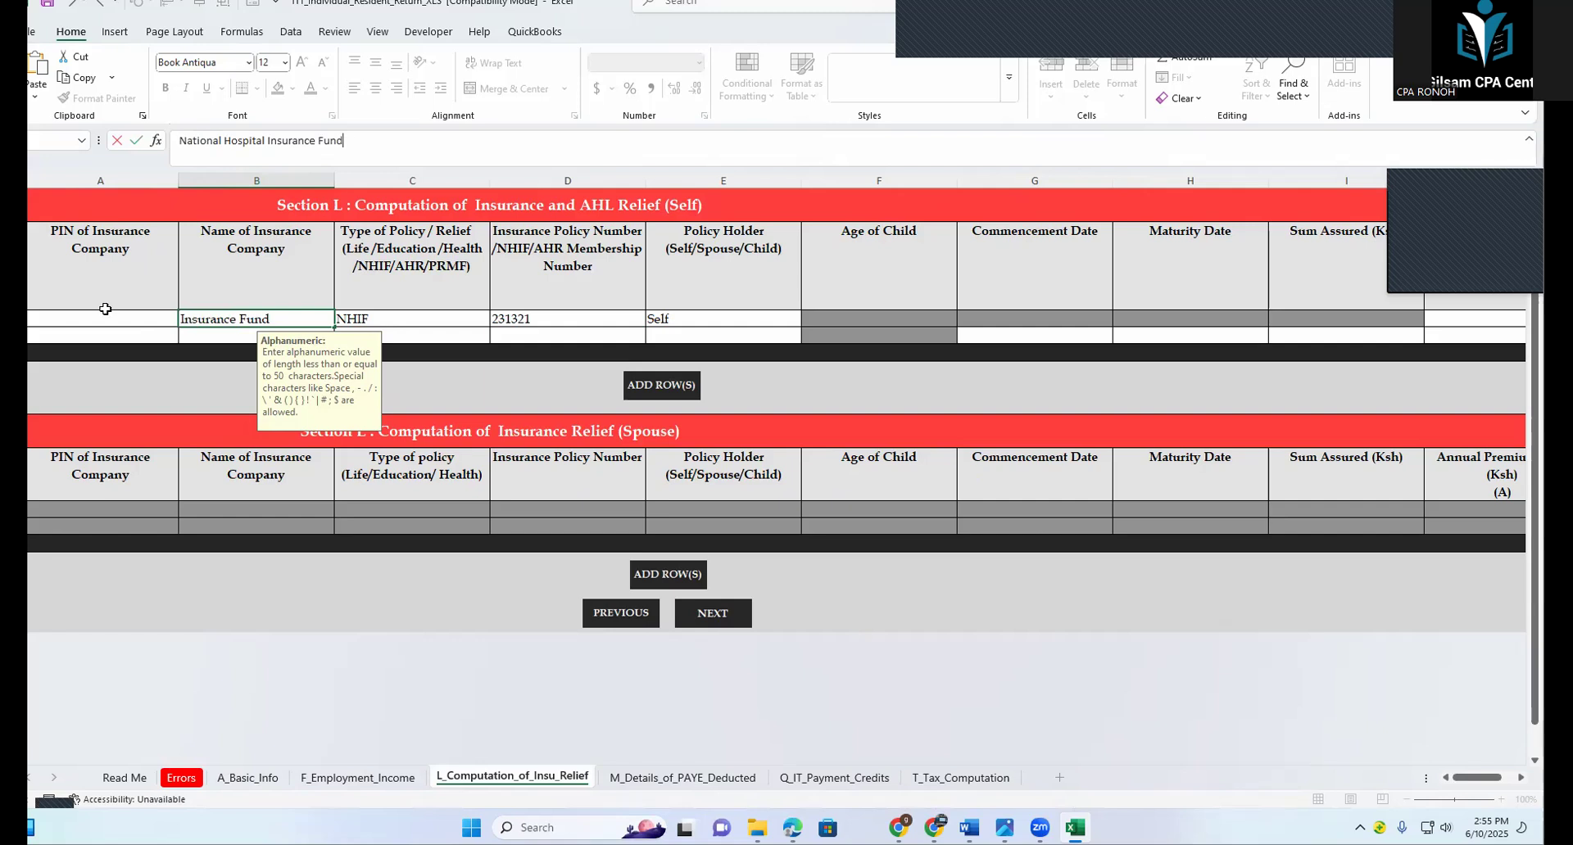
{"action": "left_click", "coordinate": [100, 317]}
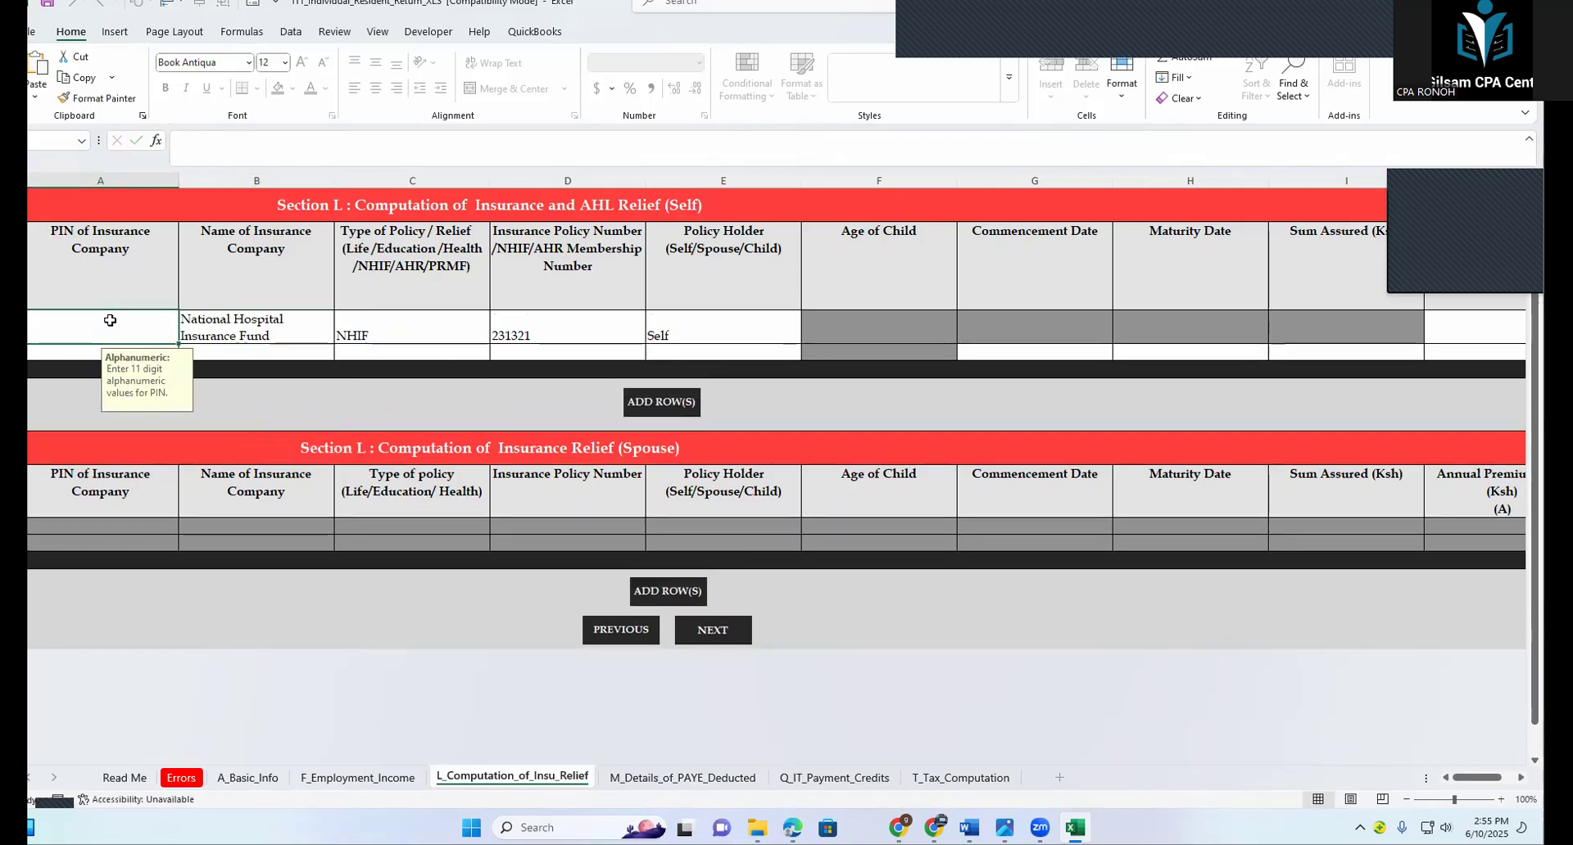
Copy the NHIF PIN from the KRA guide into the empty PIN cell
{"action": "mouse_move", "coordinate": [969, 828]}
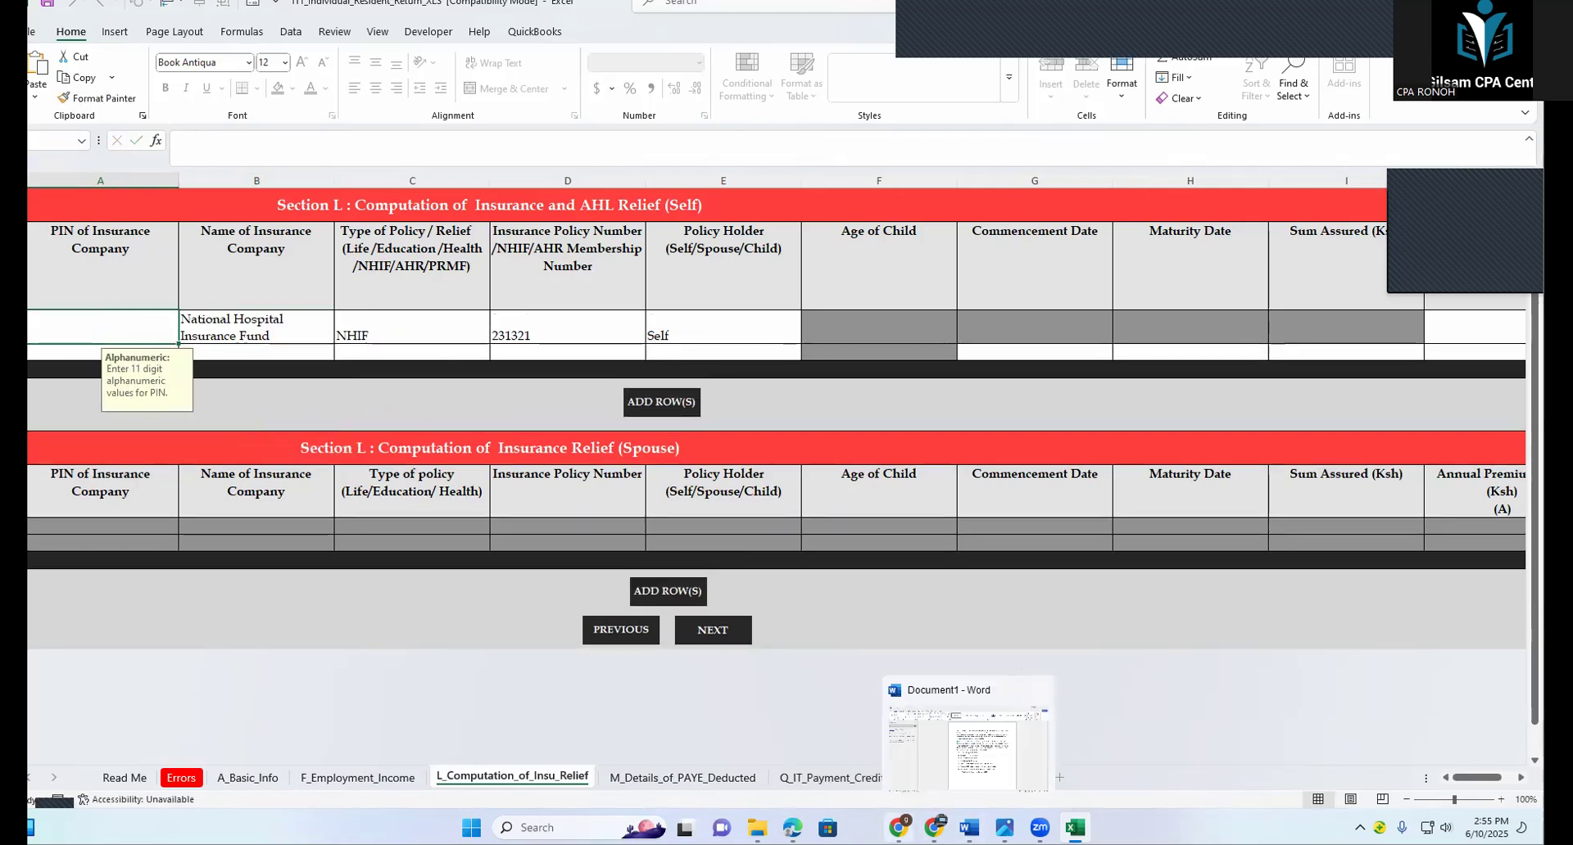
{"action": "left_click", "coordinate": [866, 721]}
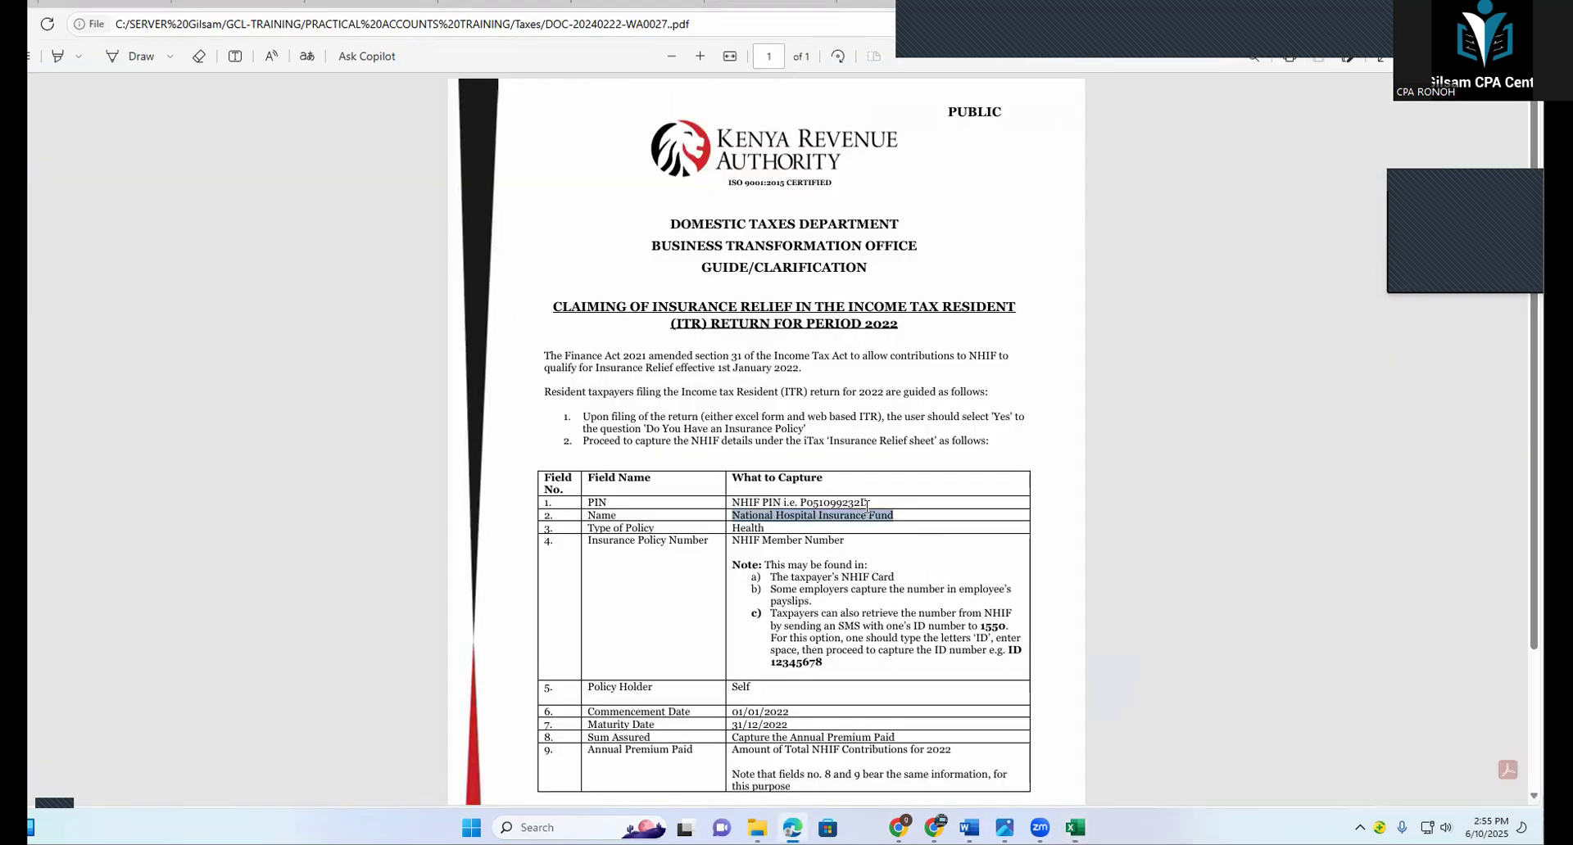
{"action": "left_click_drag", "start_coordinate": [800, 503], "coordinate": [868, 503]}
{"action": "key", "text": "ctrl+c"}
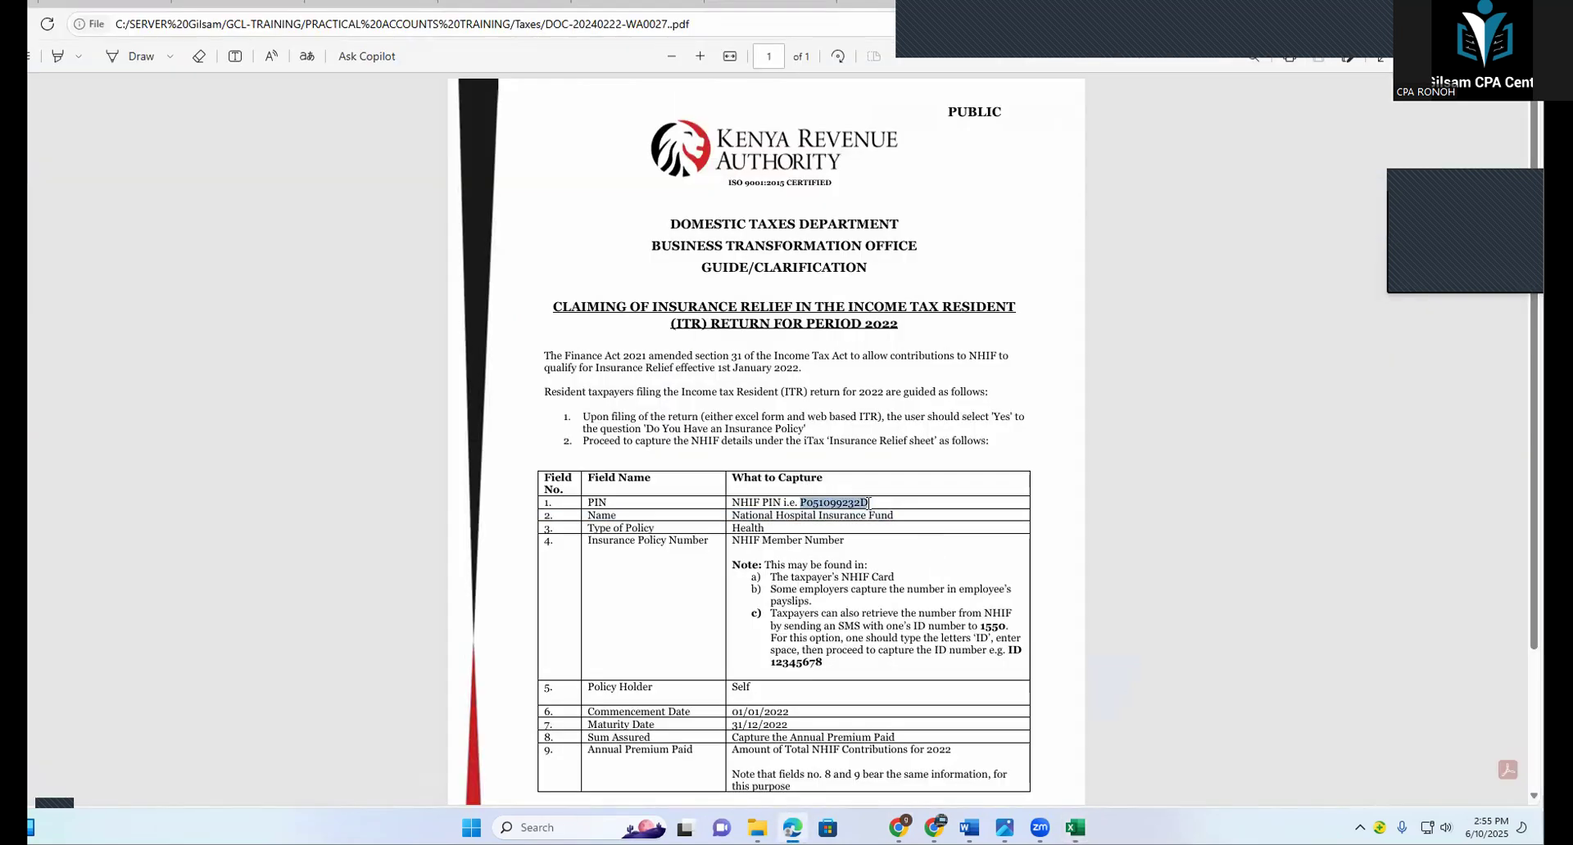
{"action": "left_click", "coordinate": [1074, 827]}
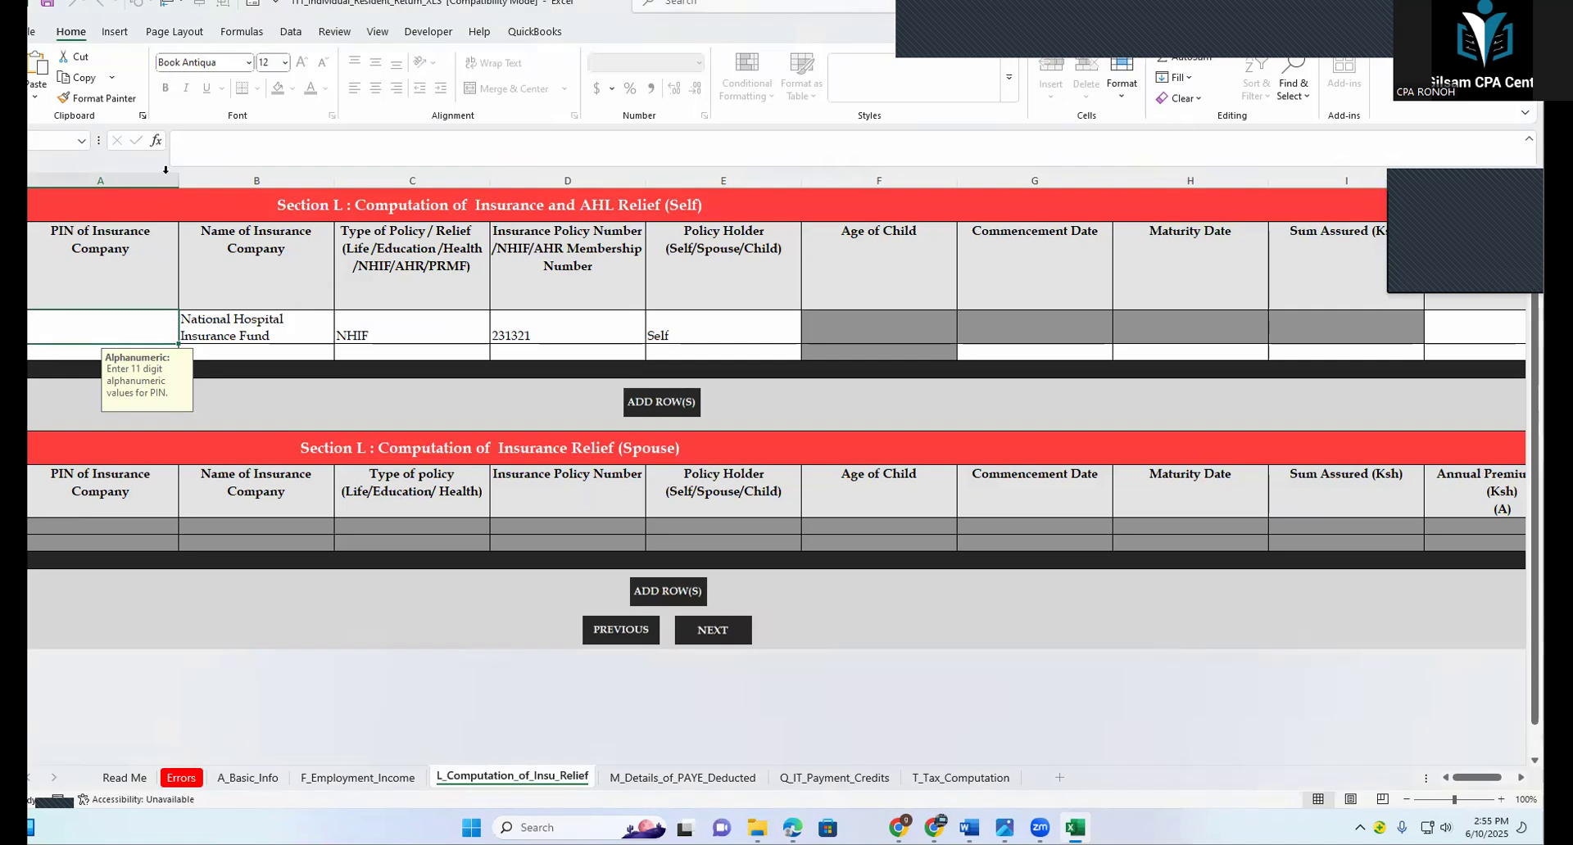
{"action": "left_click", "coordinate": [194, 142]}
{"action": "key", "text": "ctrl+v"}
{"action": "left_click", "coordinate": [442, 324]}
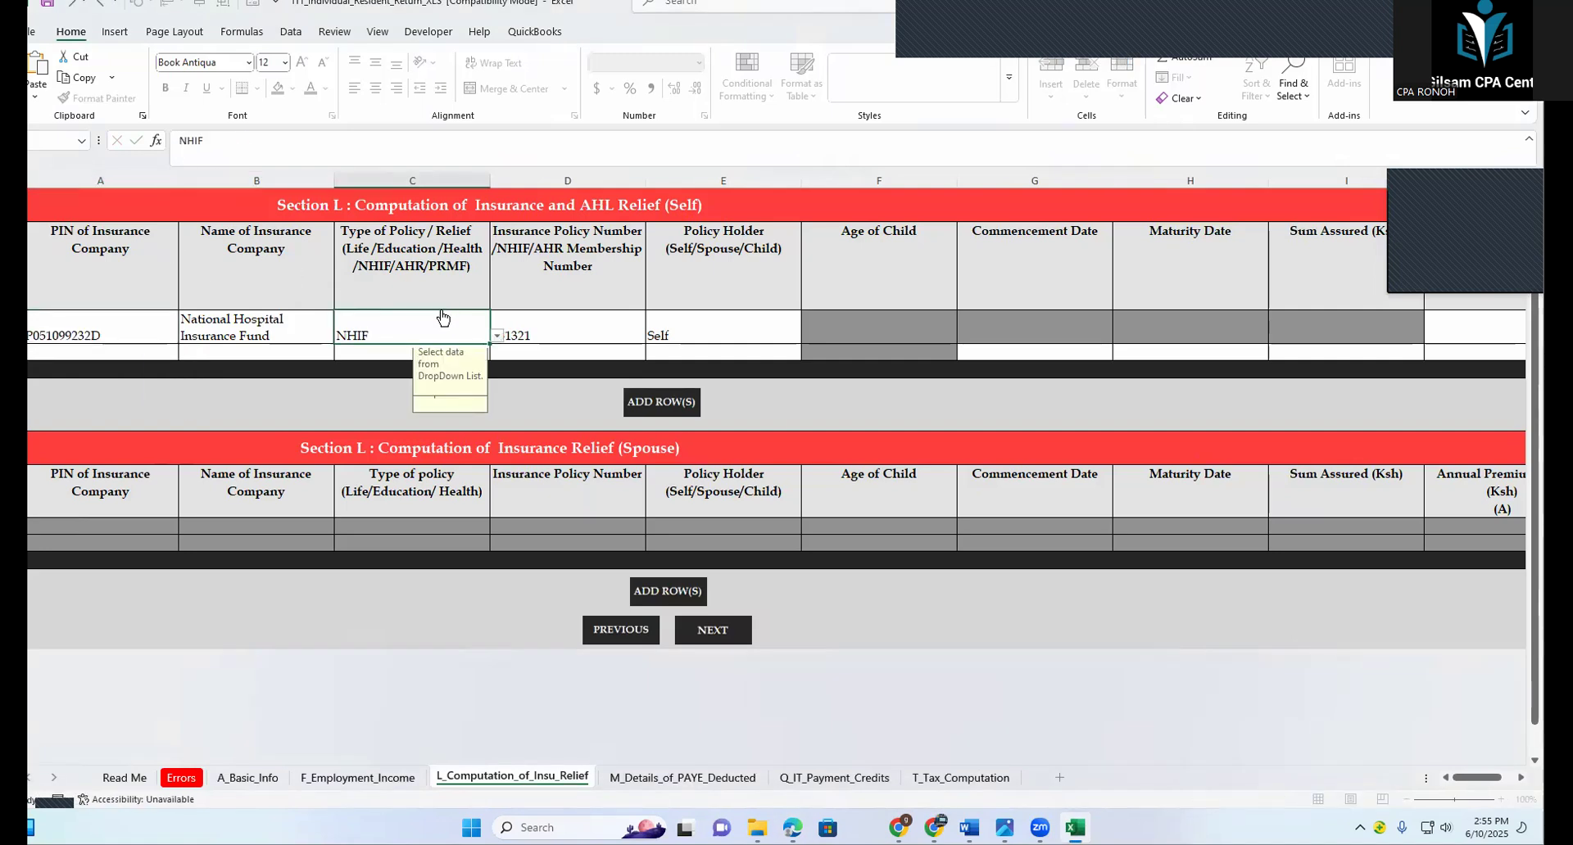
Enter 12,400 as the Annual Premium Paid, giving 1,860.00 insurance relief
{"action": "left_click", "coordinate": [1522, 778]}
{"action": "left_click", "coordinate": [1521, 778]}
{"action": "left_click", "coordinate": [1521, 778]}
{"action": "left_click", "coordinate": [1062, 334]}
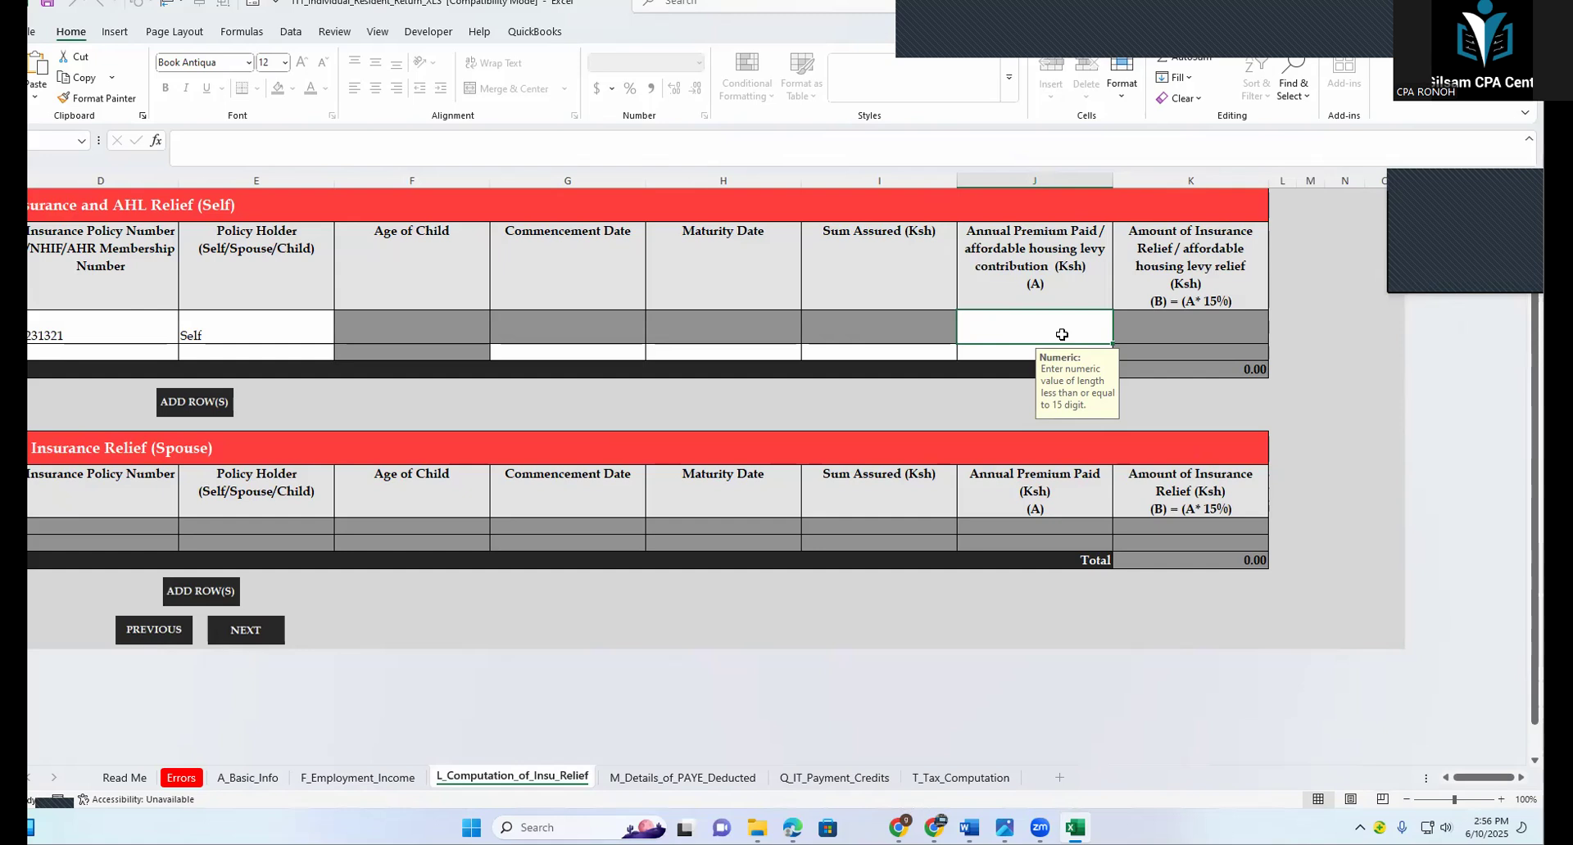
{"action": "type", "text": "12400"}
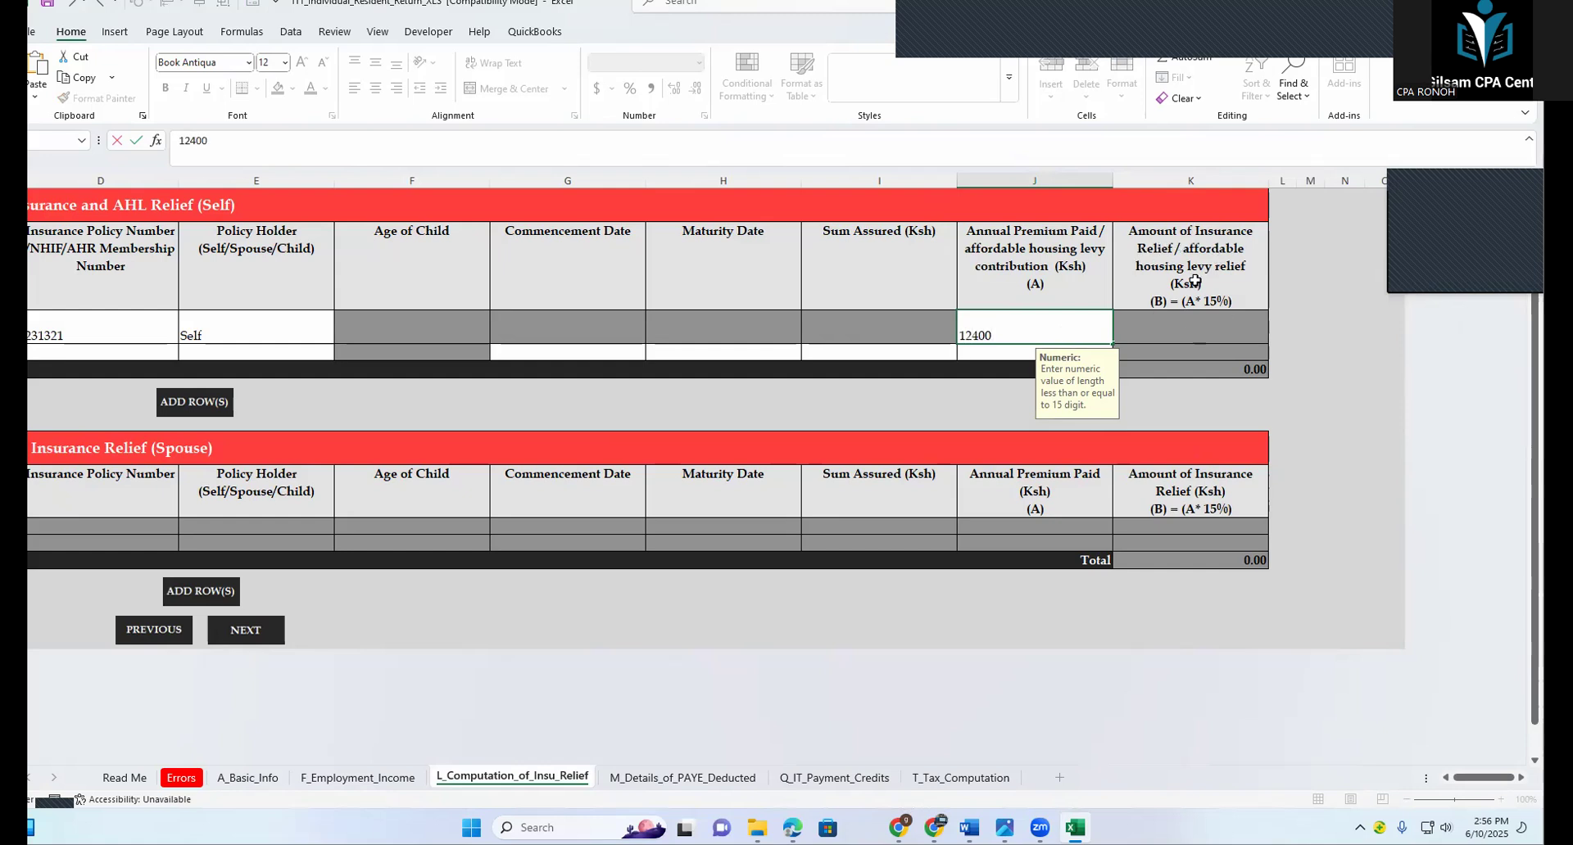
{"action": "key", "text": "Return"}
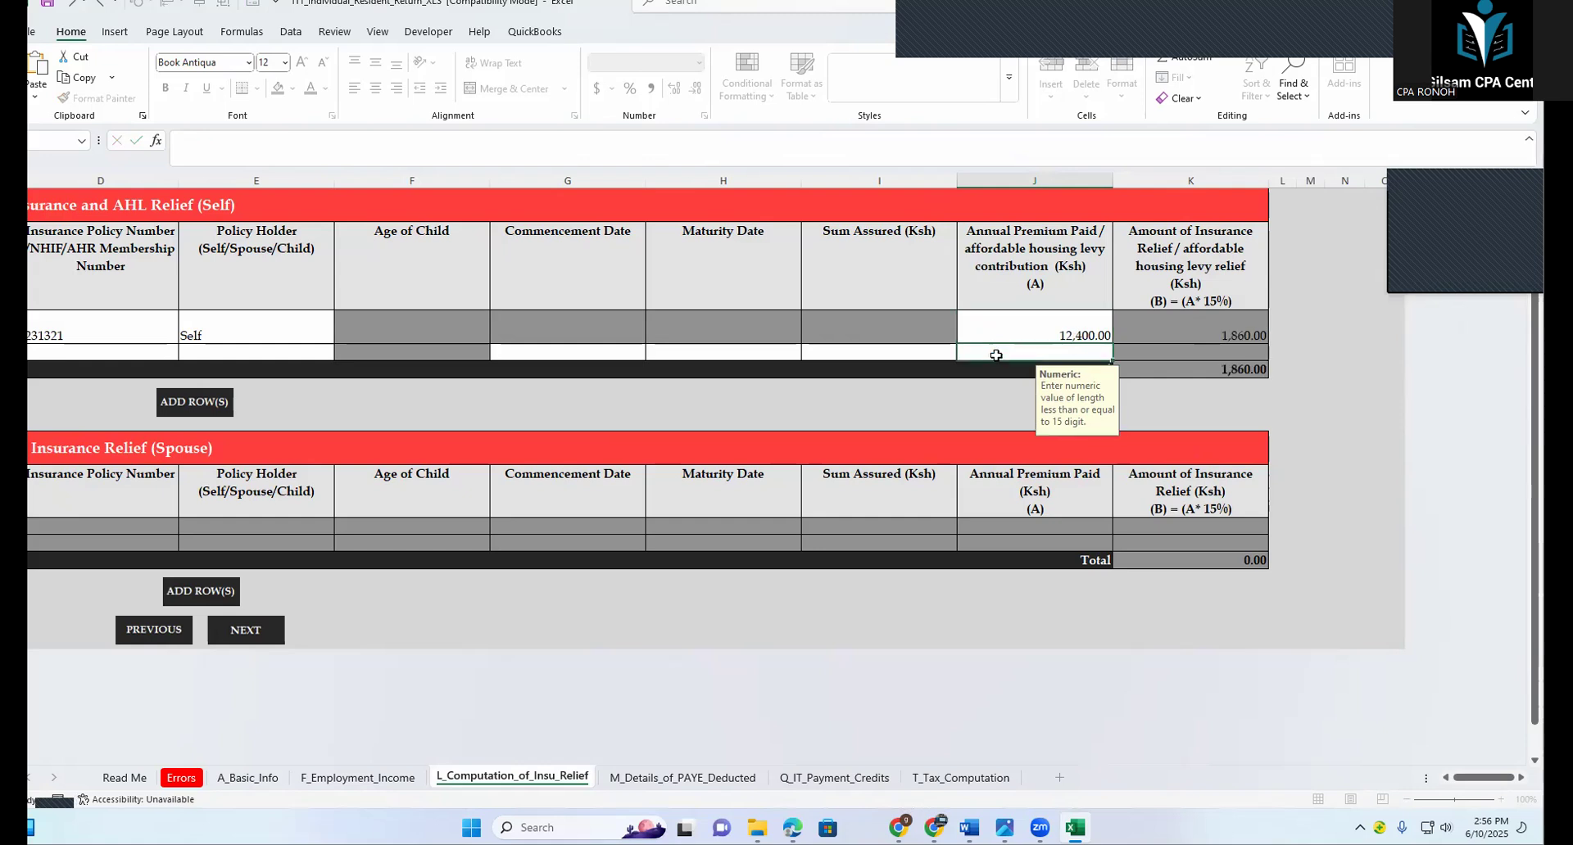
{"action": "left_click", "coordinate": [1055, 329]}
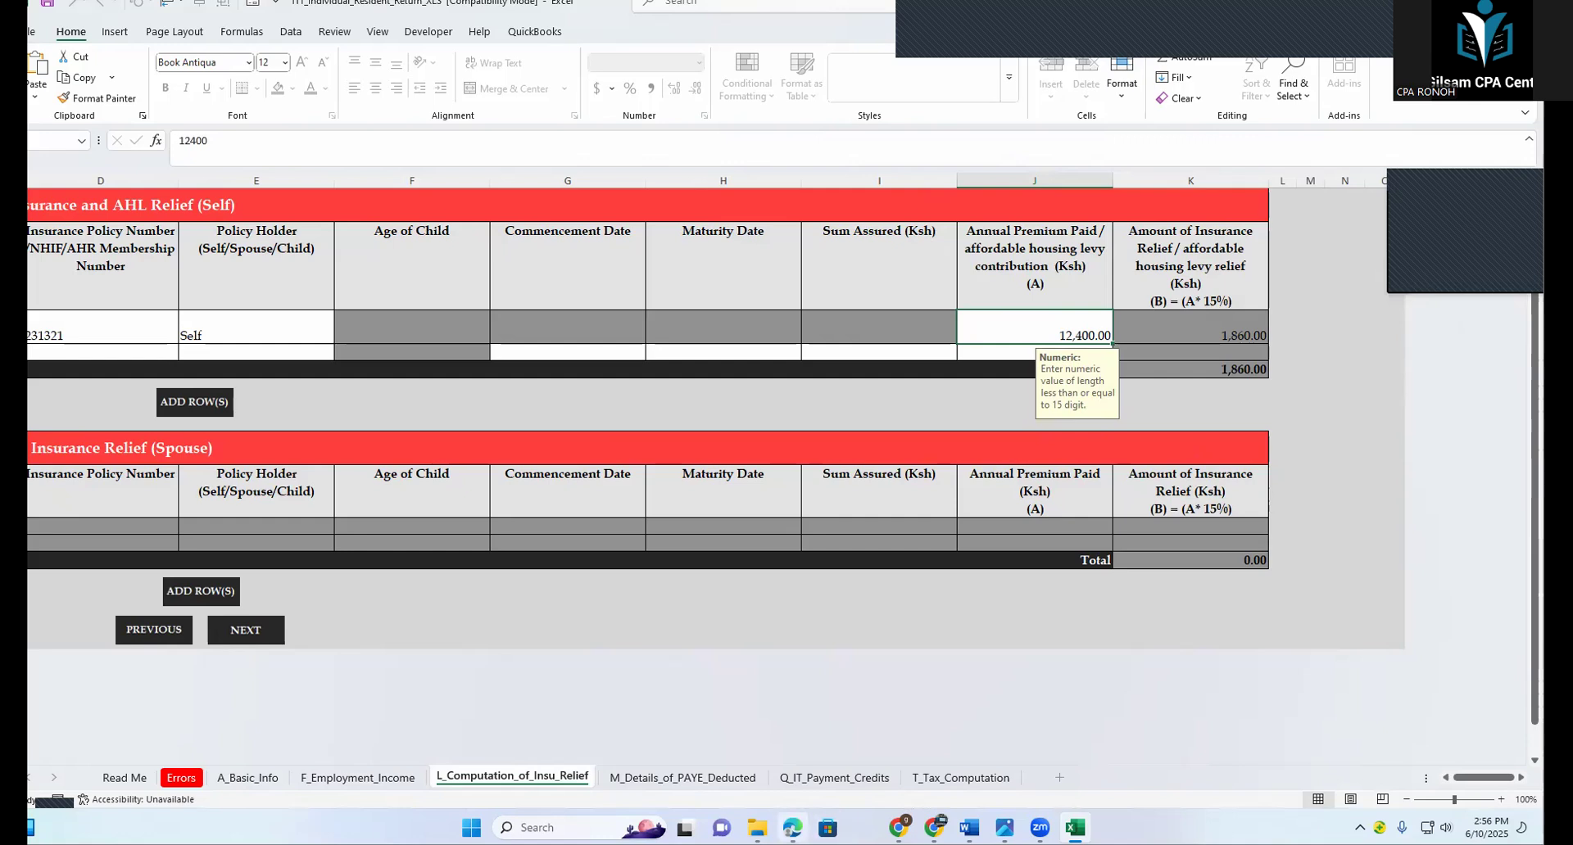
{"action": "left_click", "coordinate": [792, 827]}
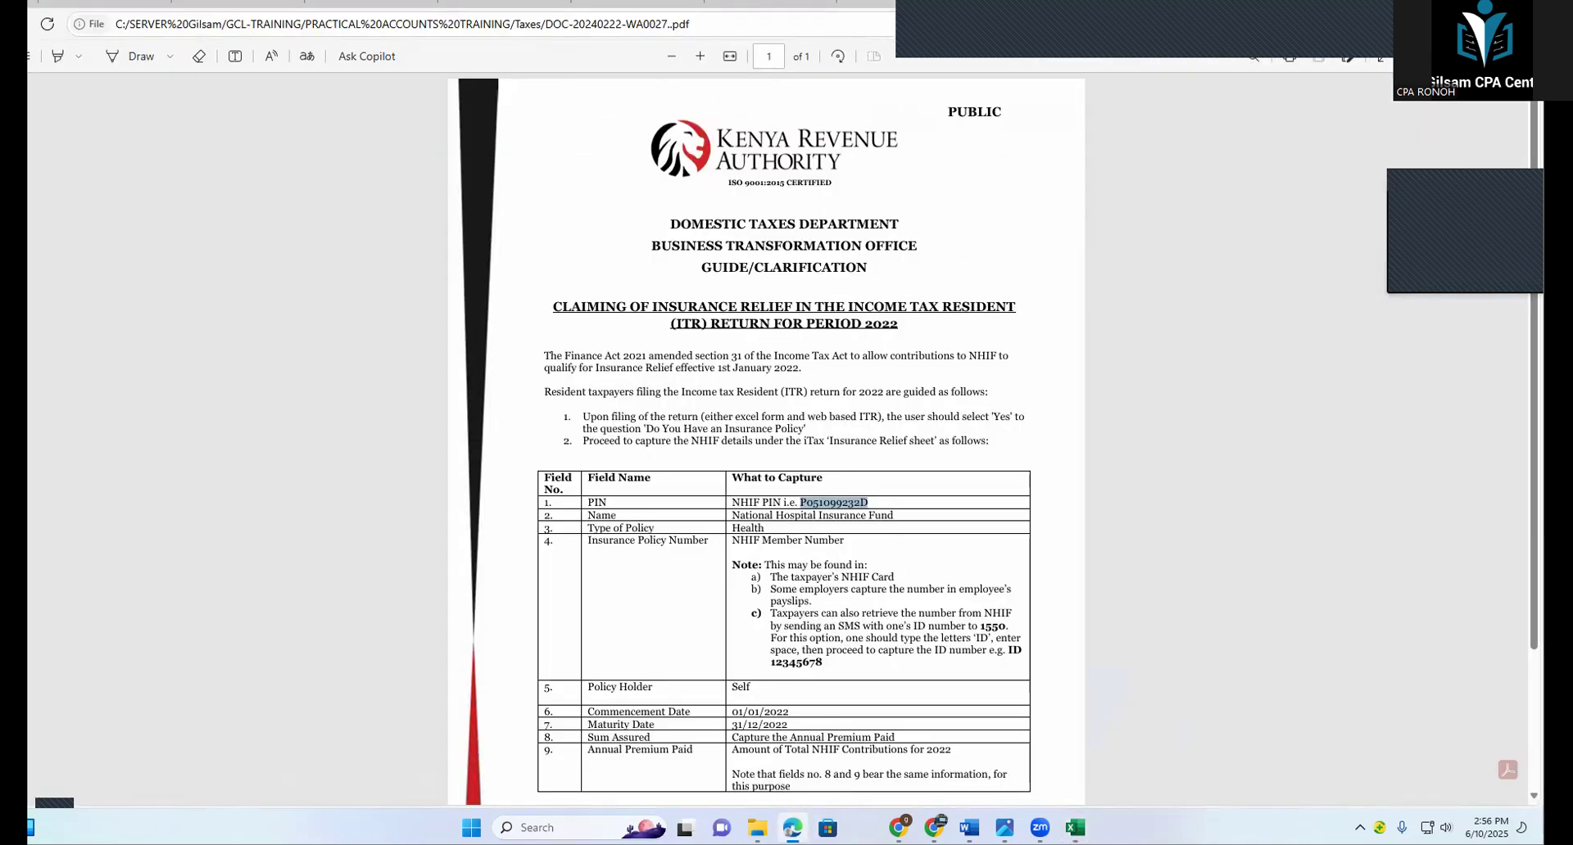
Review the P9-FORM tax deduction card in Edge, then return to the Excel workbook
{"action": "key", "text": "ctrl+Tab"}
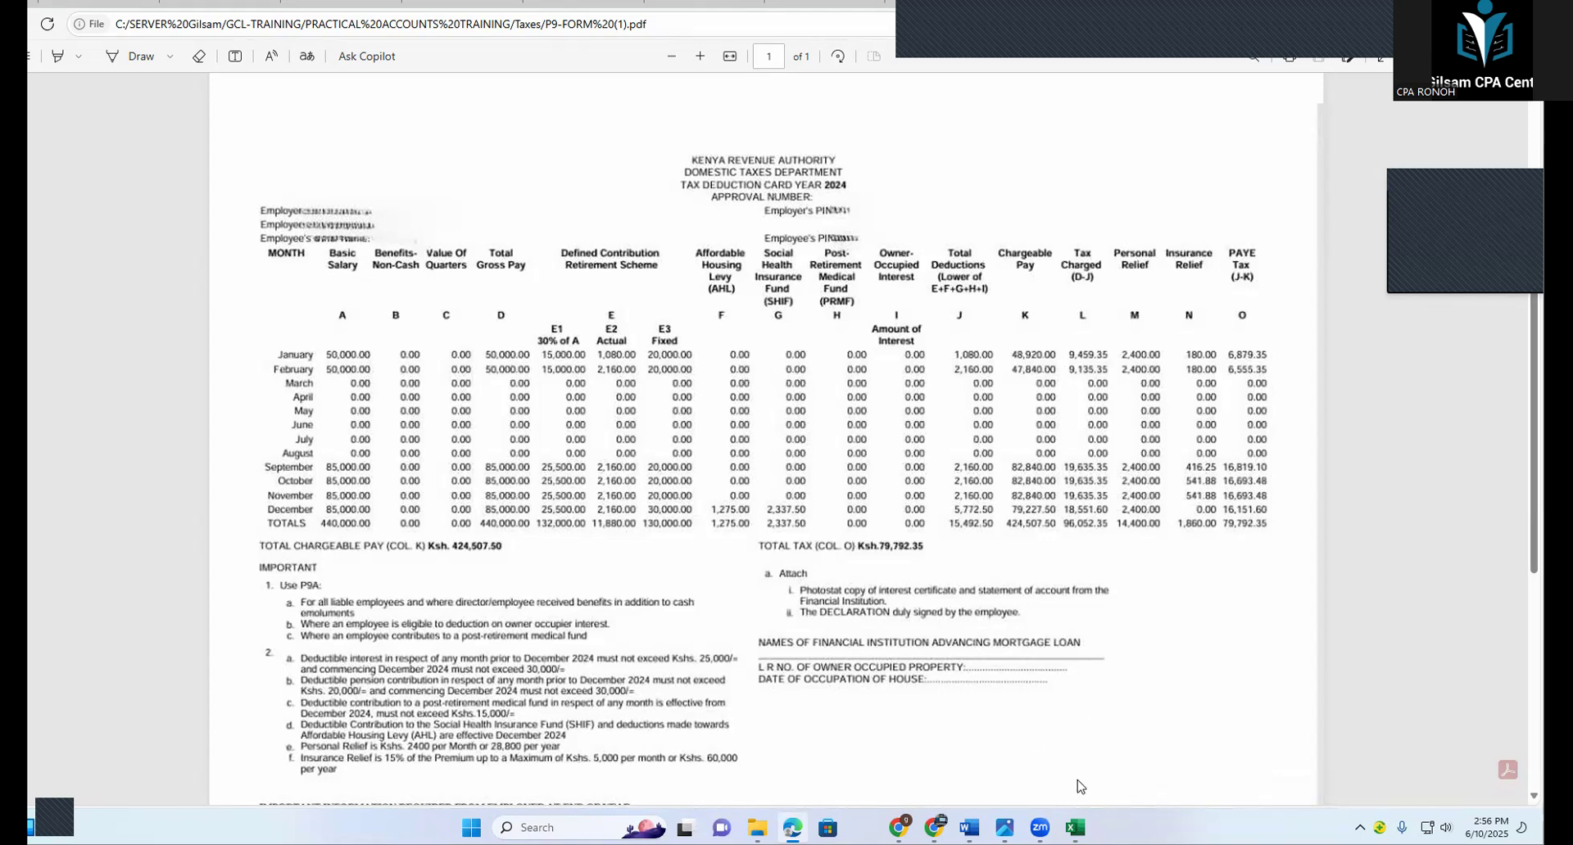
{"action": "mouse_move", "coordinate": [1075, 828]}
{"action": "left_click", "coordinate": [1057, 752]}
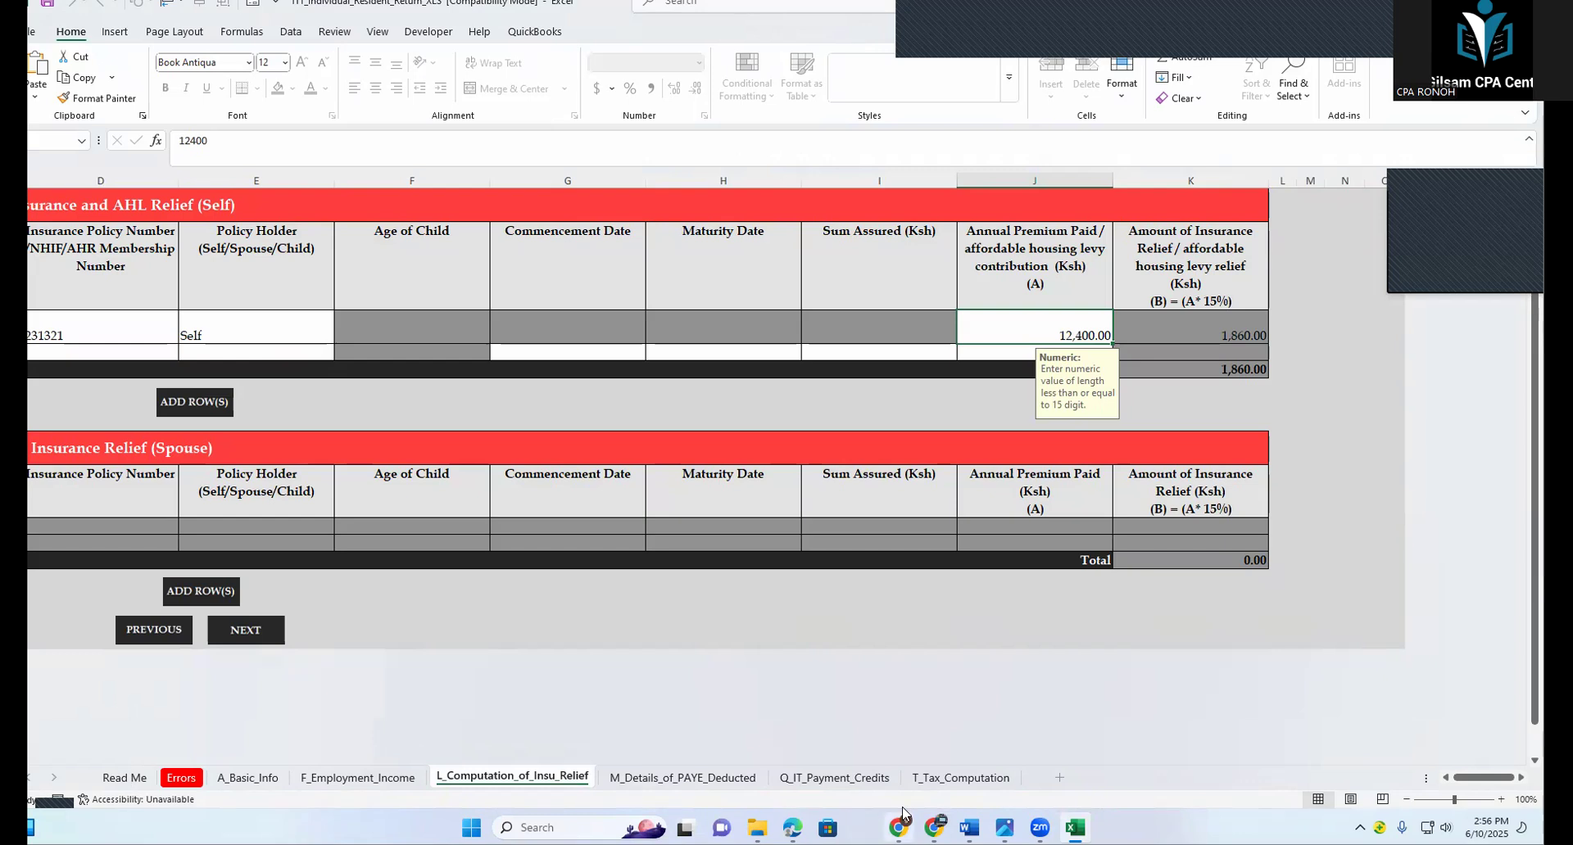
Enter Personal Relief of 14,400 in row 12.6 of the T_Tax_Computation sheet
{"action": "left_click", "coordinate": [719, 780]}
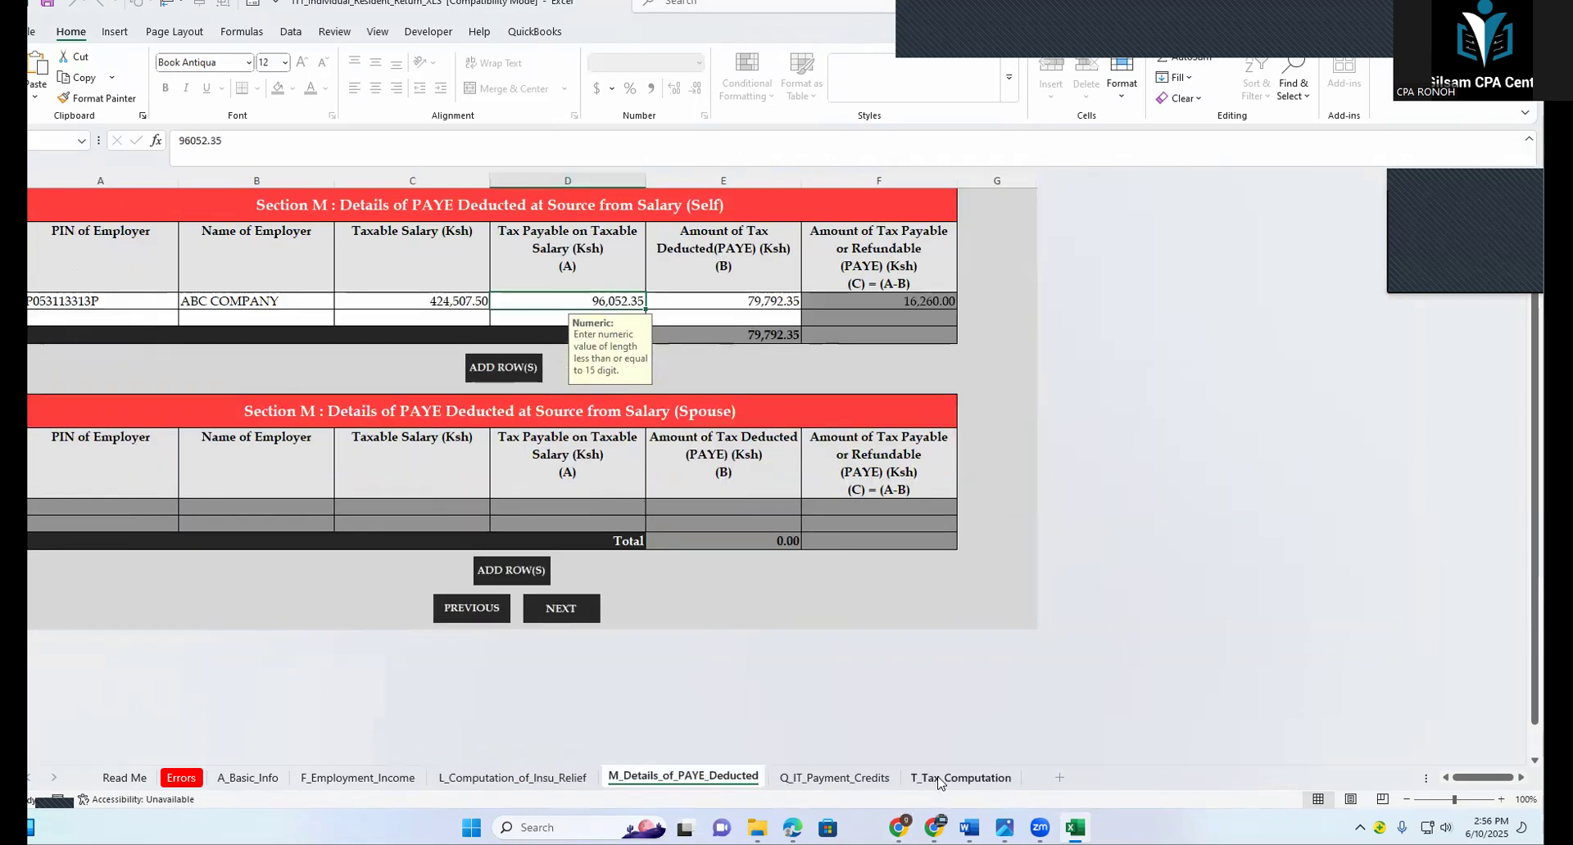
{"action": "left_click", "coordinate": [960, 777]}
{"action": "left_click", "coordinate": [583, 419]}
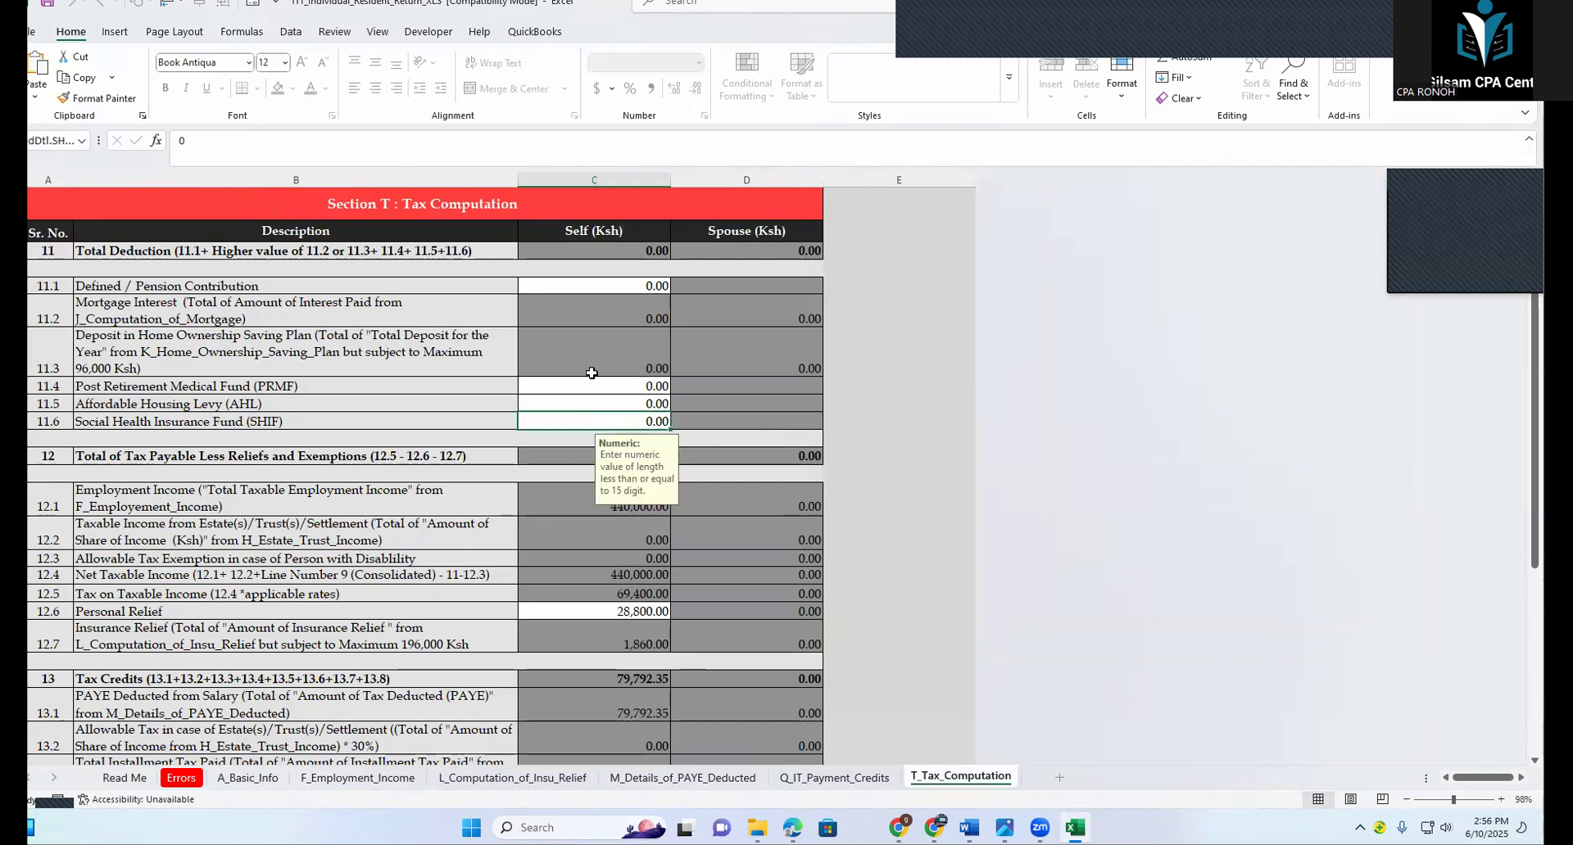
{"action": "scroll", "coordinate": [589, 369], "scroll_direction": "down", "scroll_amount": 1}
{"action": "scroll", "coordinate": [589, 367], "scroll_direction": "down", "scroll_amount": 1}
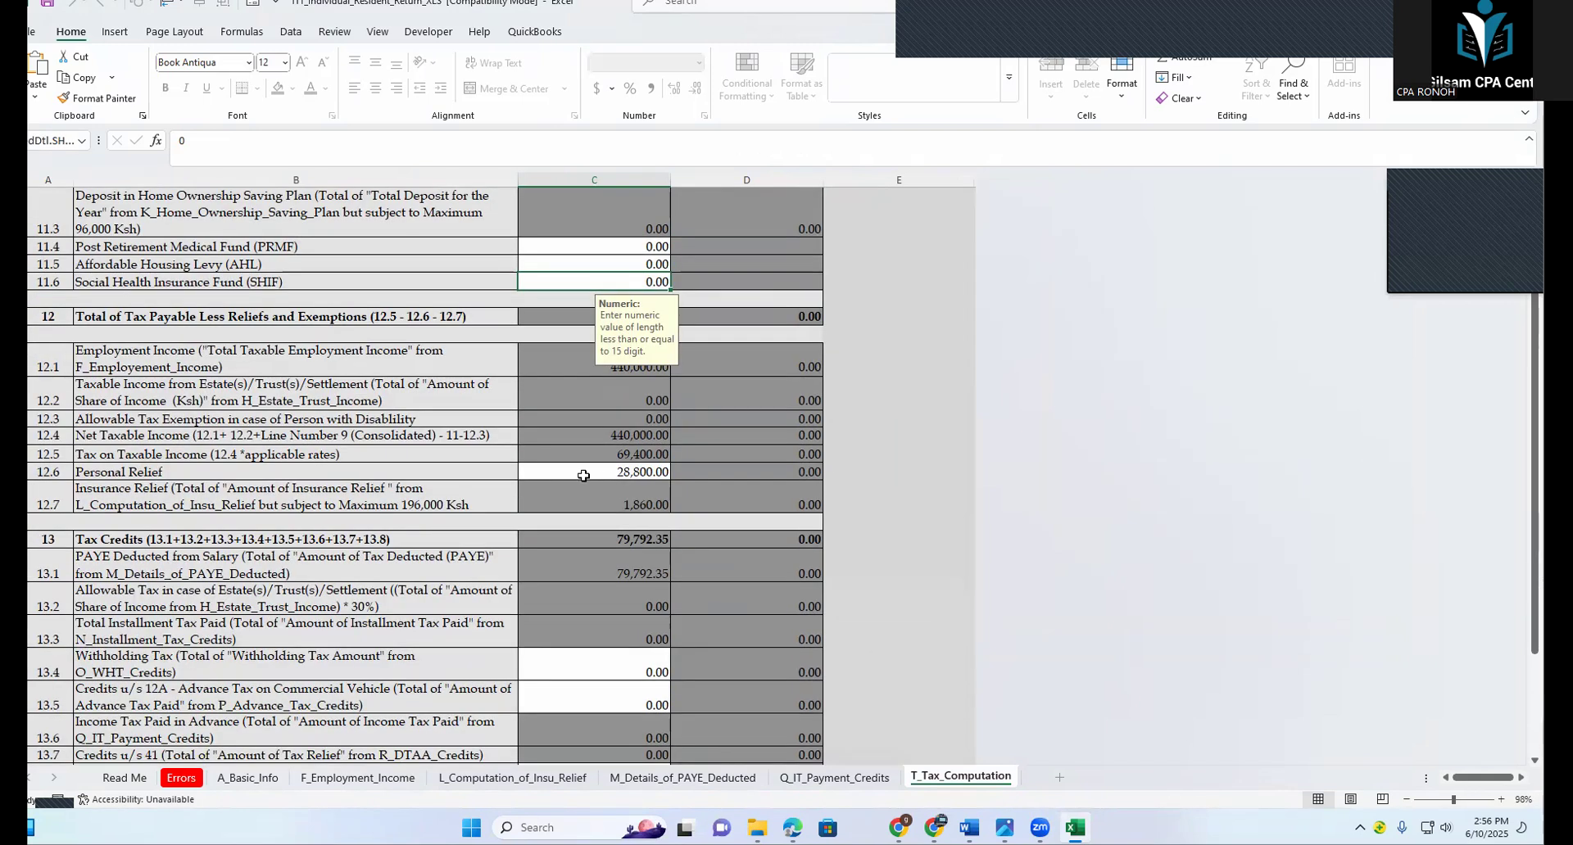
{"action": "left_click", "coordinate": [583, 475]}
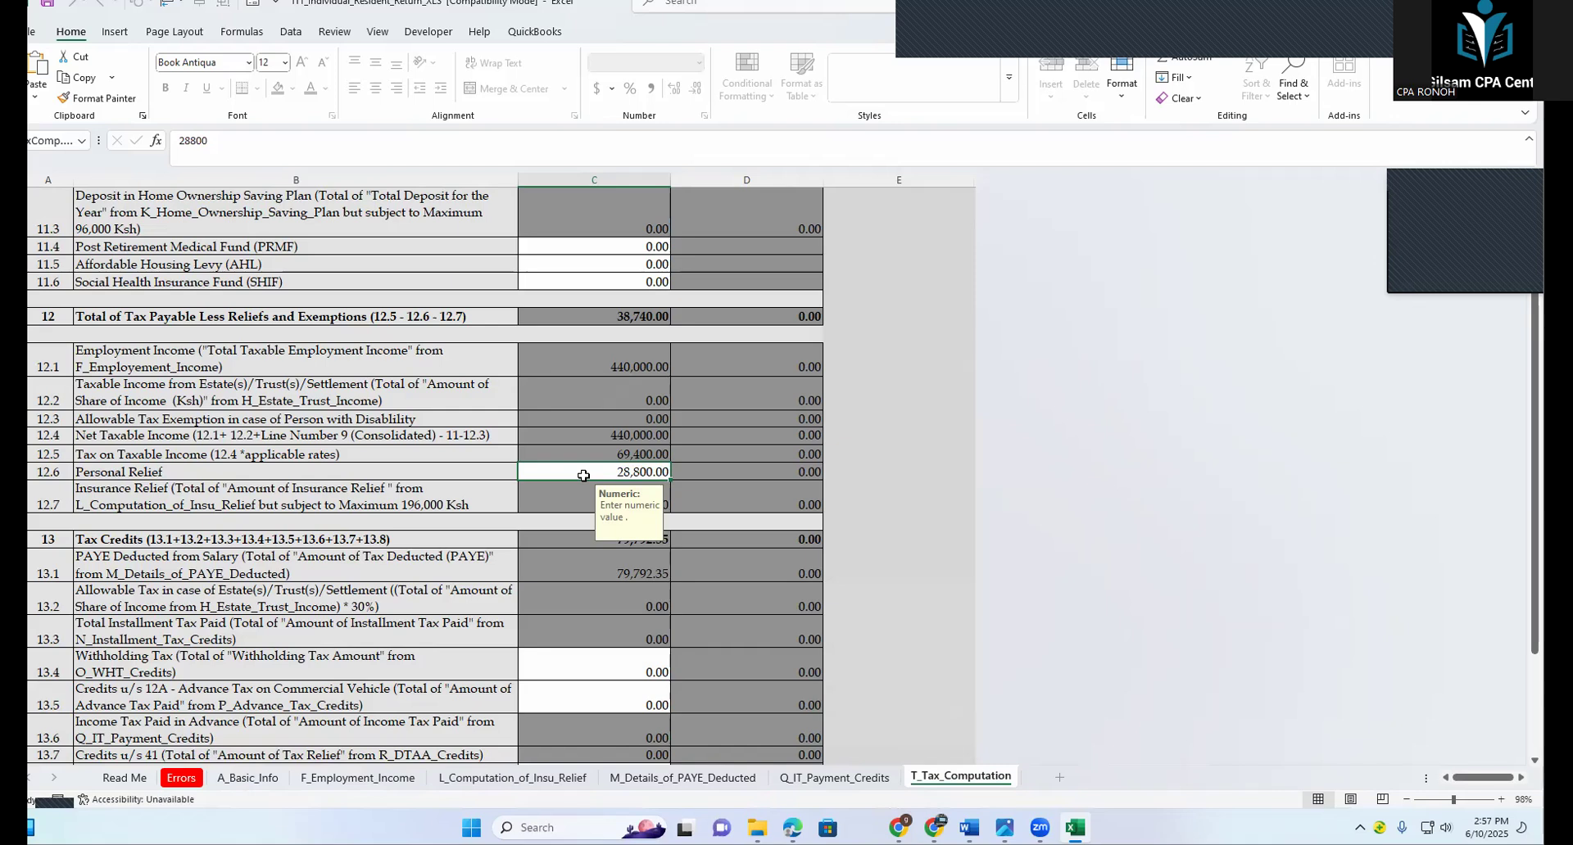
{"action": "type", "text": "1"}
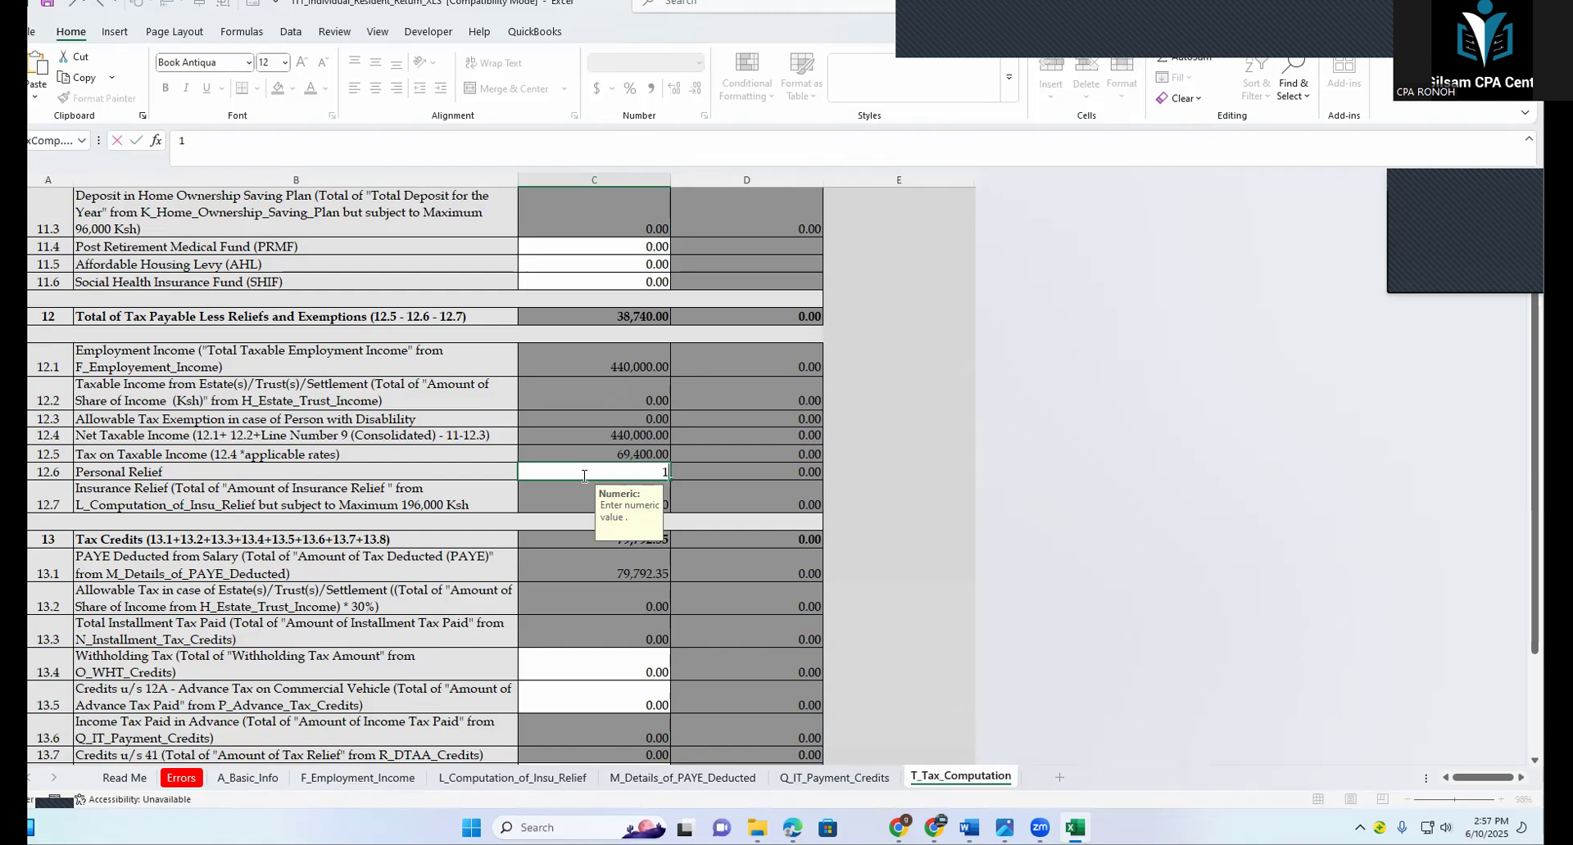
{"action": "type", "text": "4400"}
{"action": "left_click", "coordinate": [625, 279]}
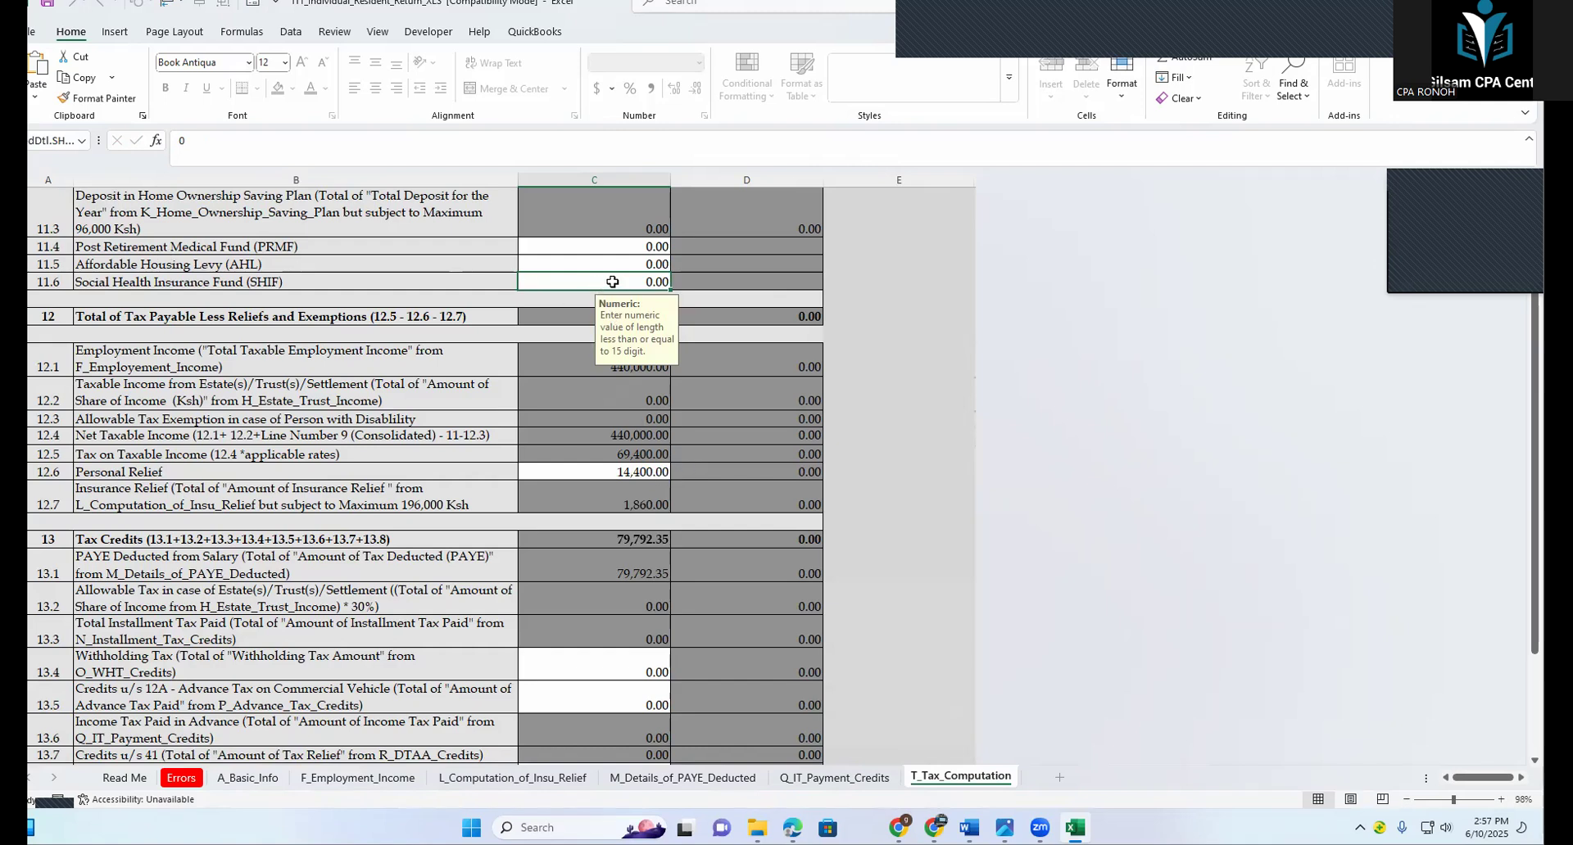
Enter SHIF of 2,337.50 in row 11.6, correcting a mistyped amount
{"action": "type", "text": "2337.8"}
{"action": "key", "text": "BackSpace"}
{"action": "type", "text": "50"}
{"action": "left_click", "coordinate": [570, 243]}
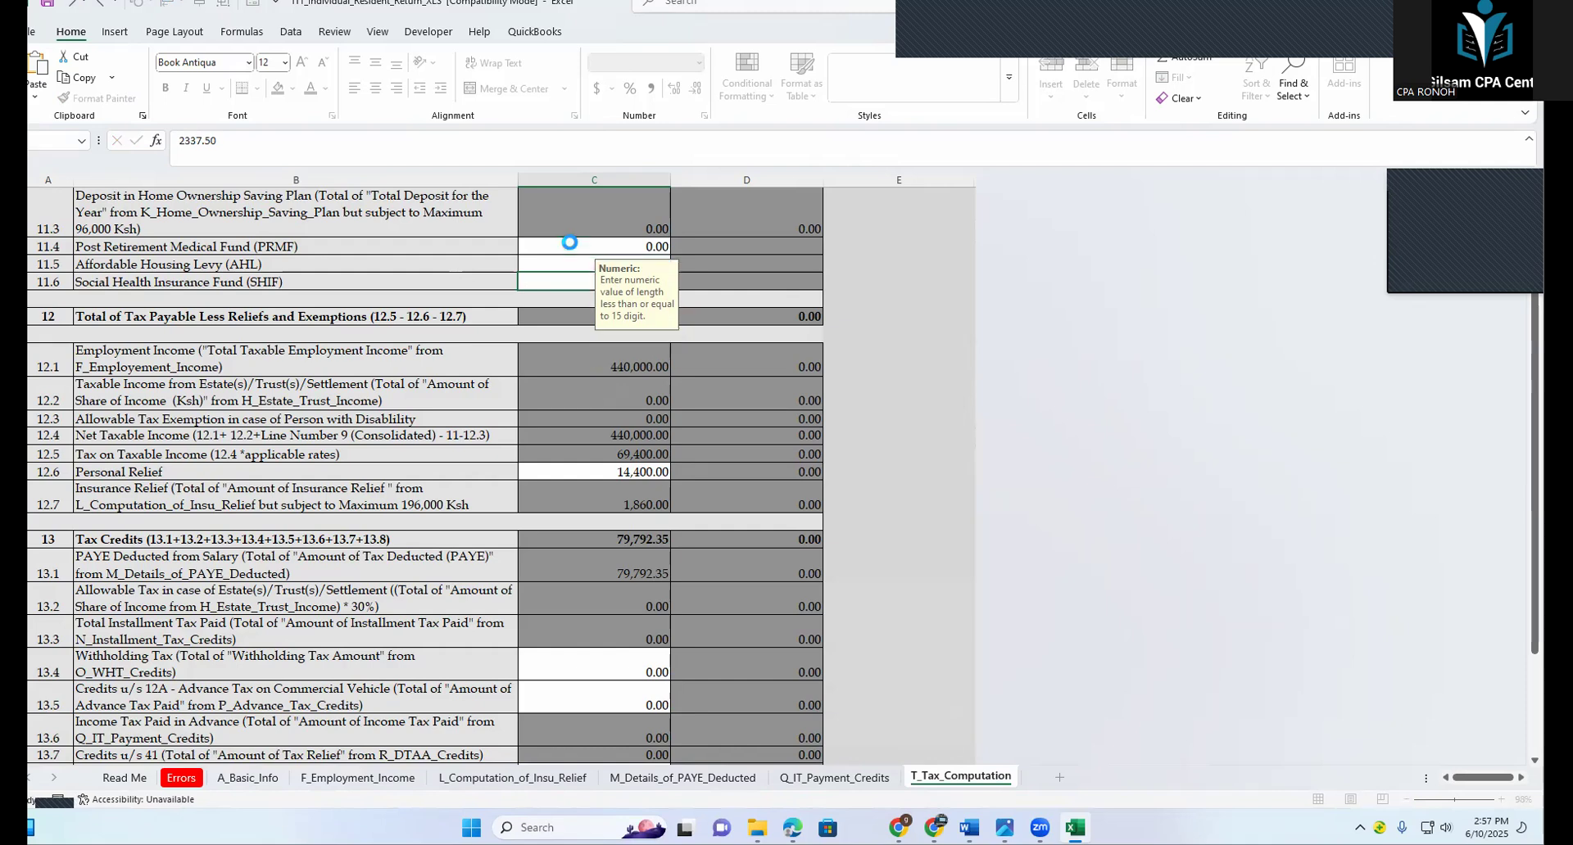
{"action": "scroll", "coordinate": [659, 435], "scroll_direction": "down", "scroll_amount": 4}
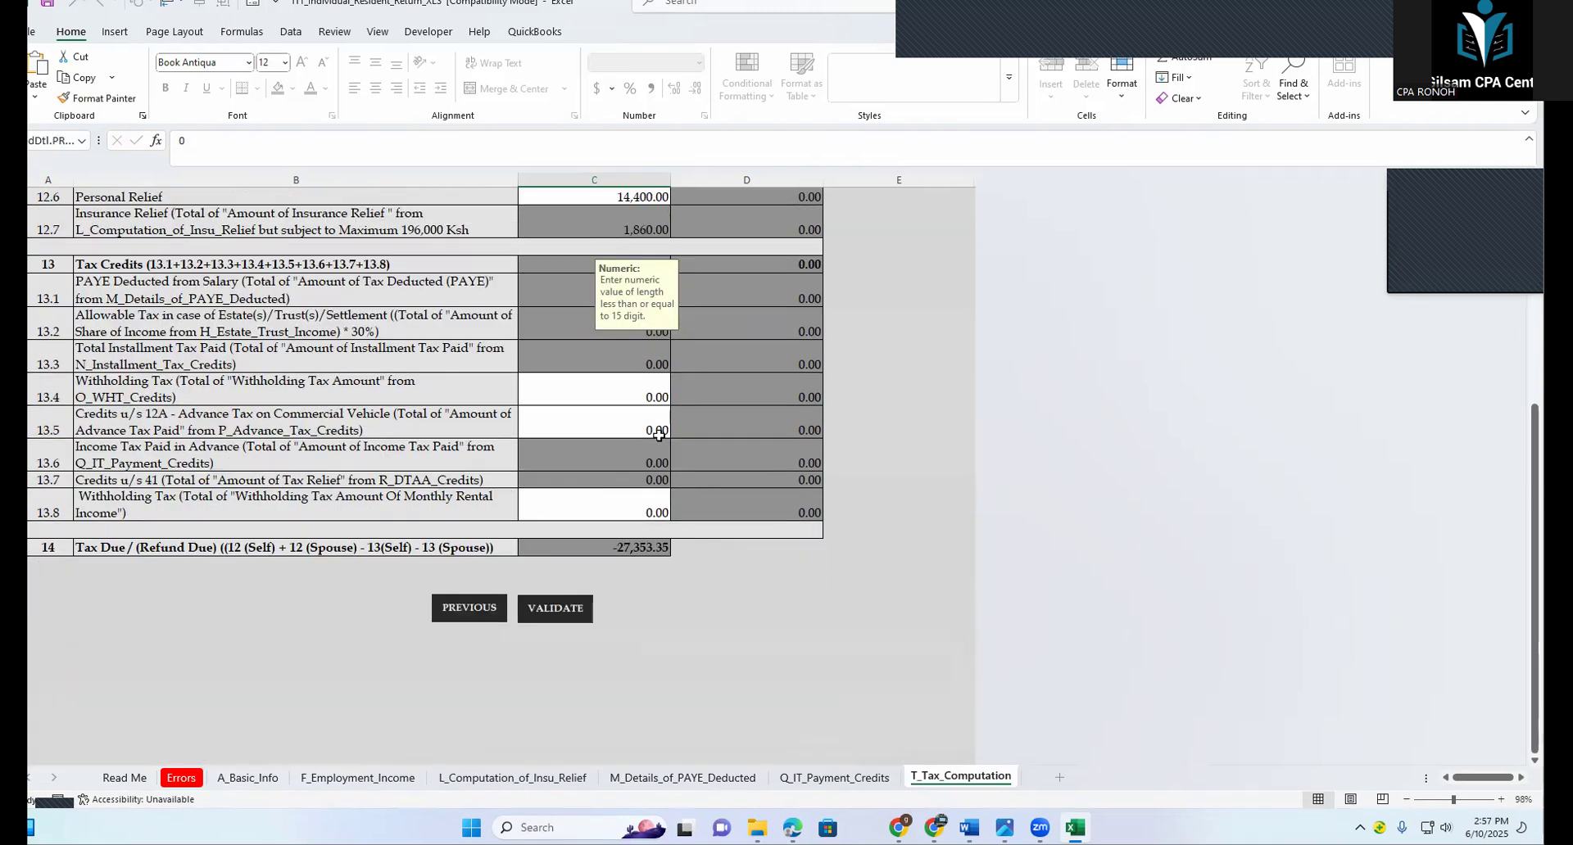
{"action": "scroll", "coordinate": [641, 438], "scroll_direction": "up", "scroll_amount": 5}
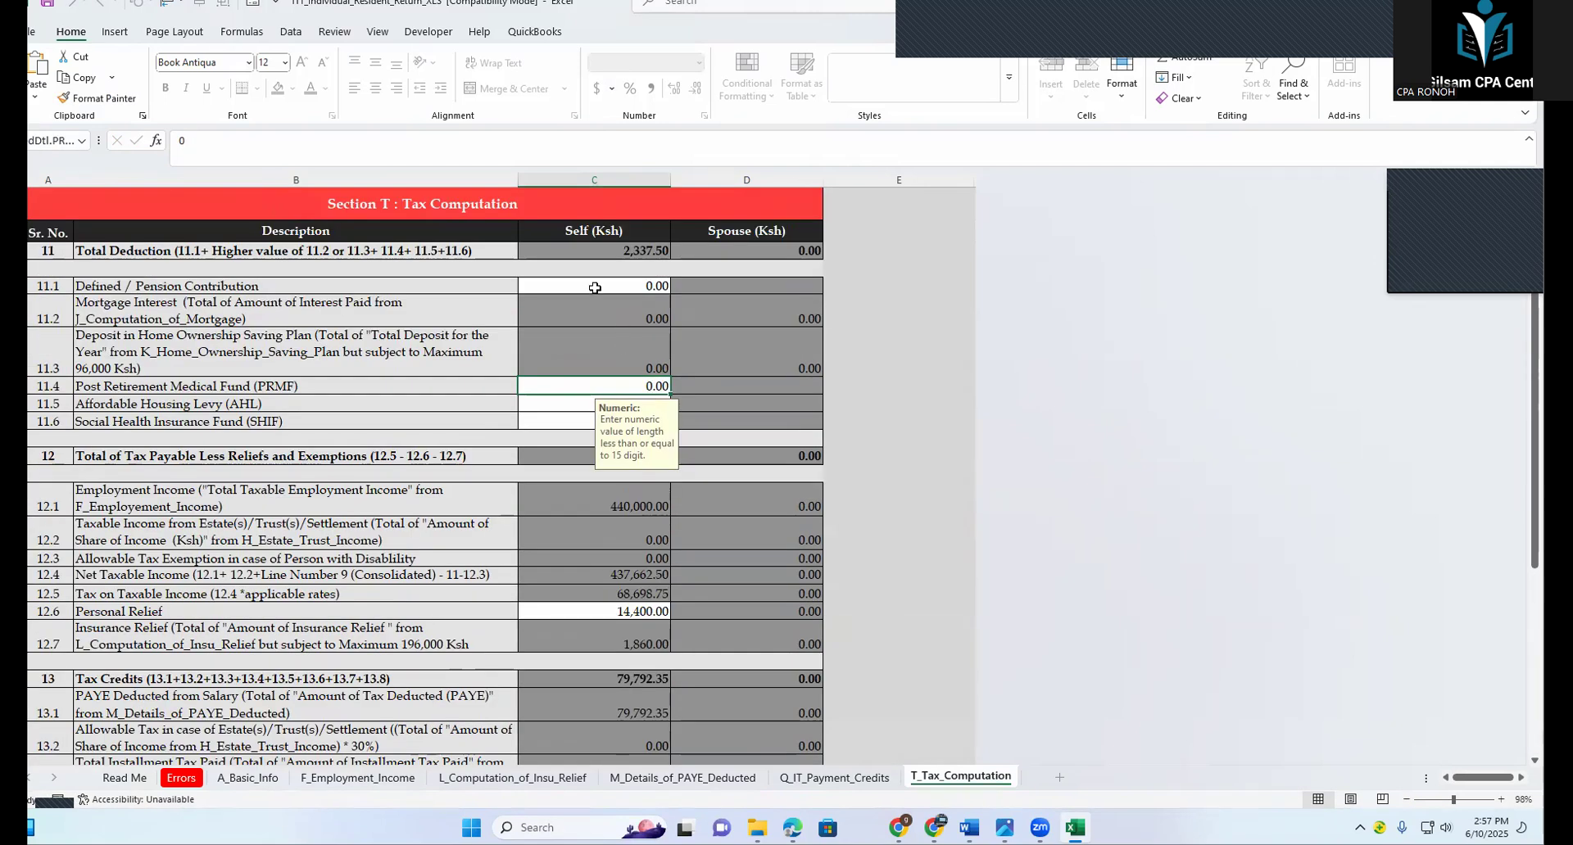
Check the P9 card and enter 11,880 as the Self pension contribution in row 11.1
{"action": "mouse_move", "coordinate": [791, 828]}
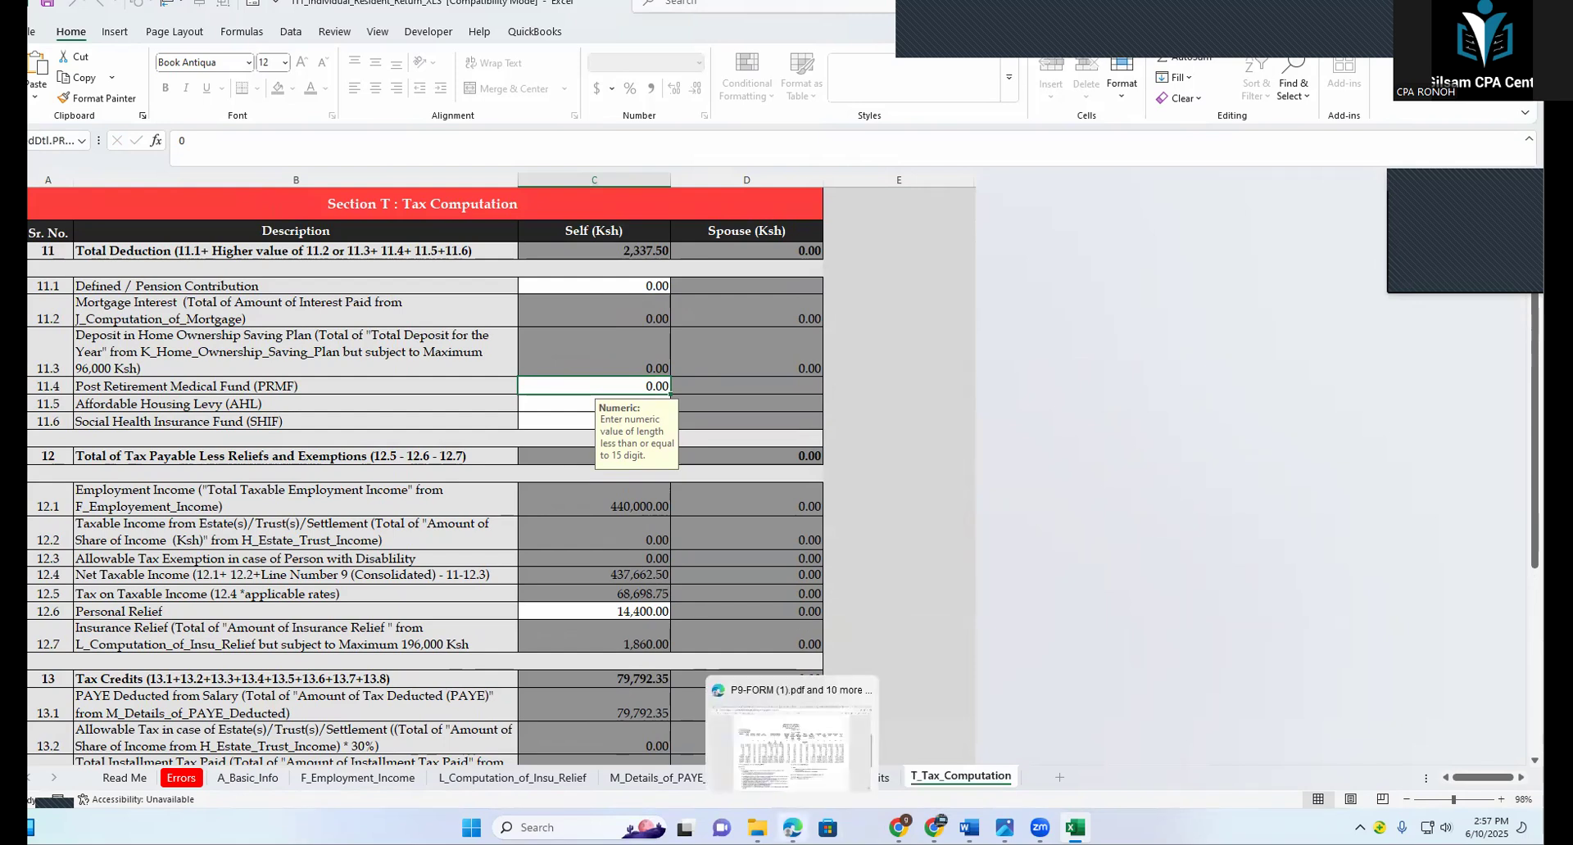
{"action": "left_click", "coordinate": [794, 770]}
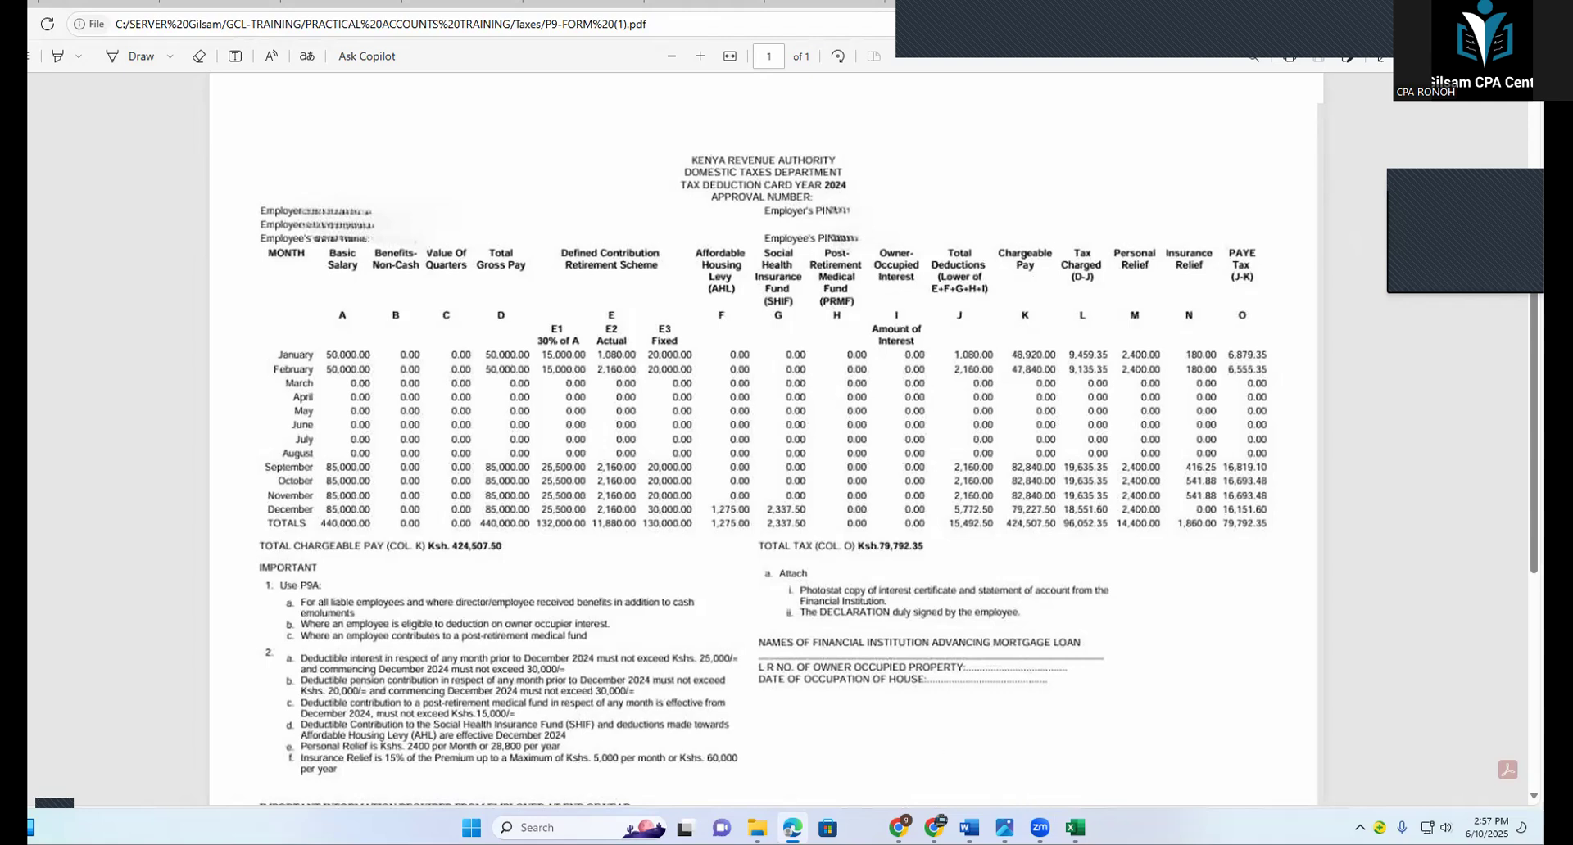
{"action": "key", "text": "alt+Tab"}
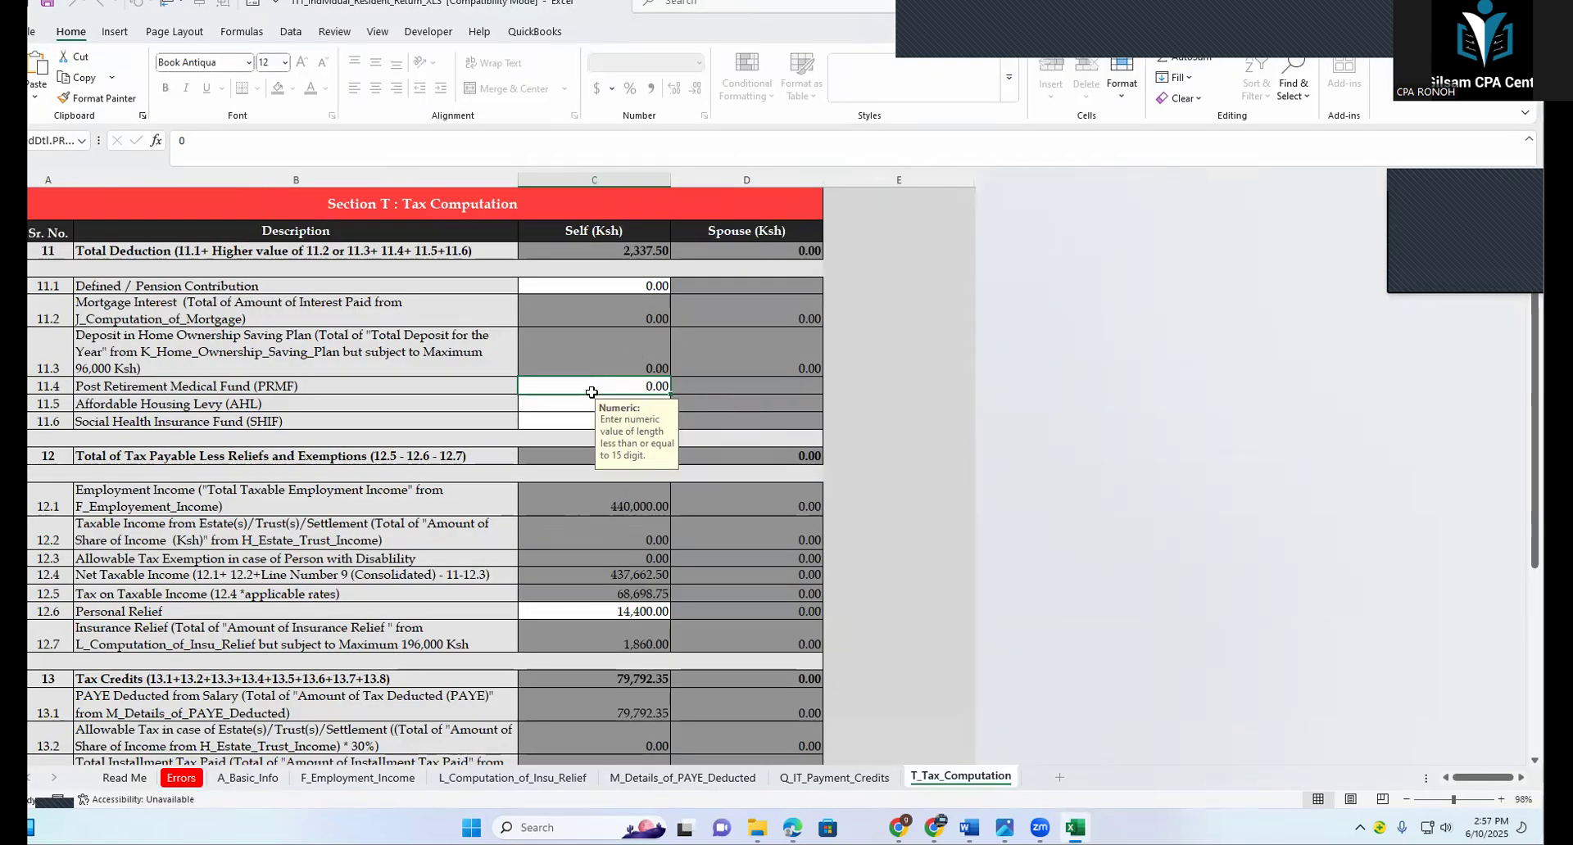
{"action": "left_click", "coordinate": [593, 281]}
{"action": "type", "text": "118"}
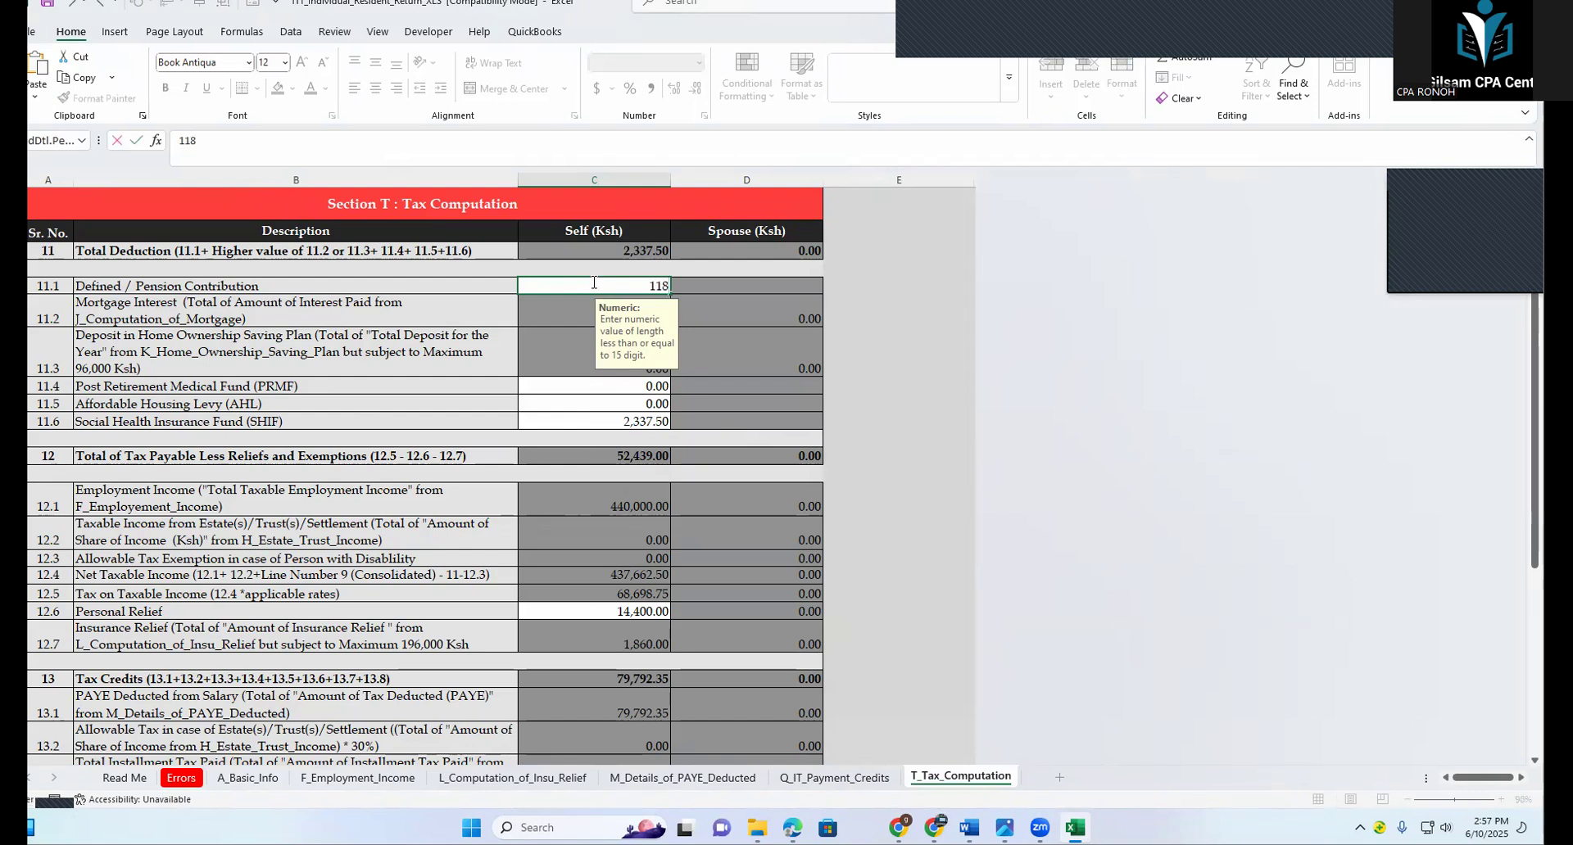
{"action": "left_click", "coordinate": [580, 403]}
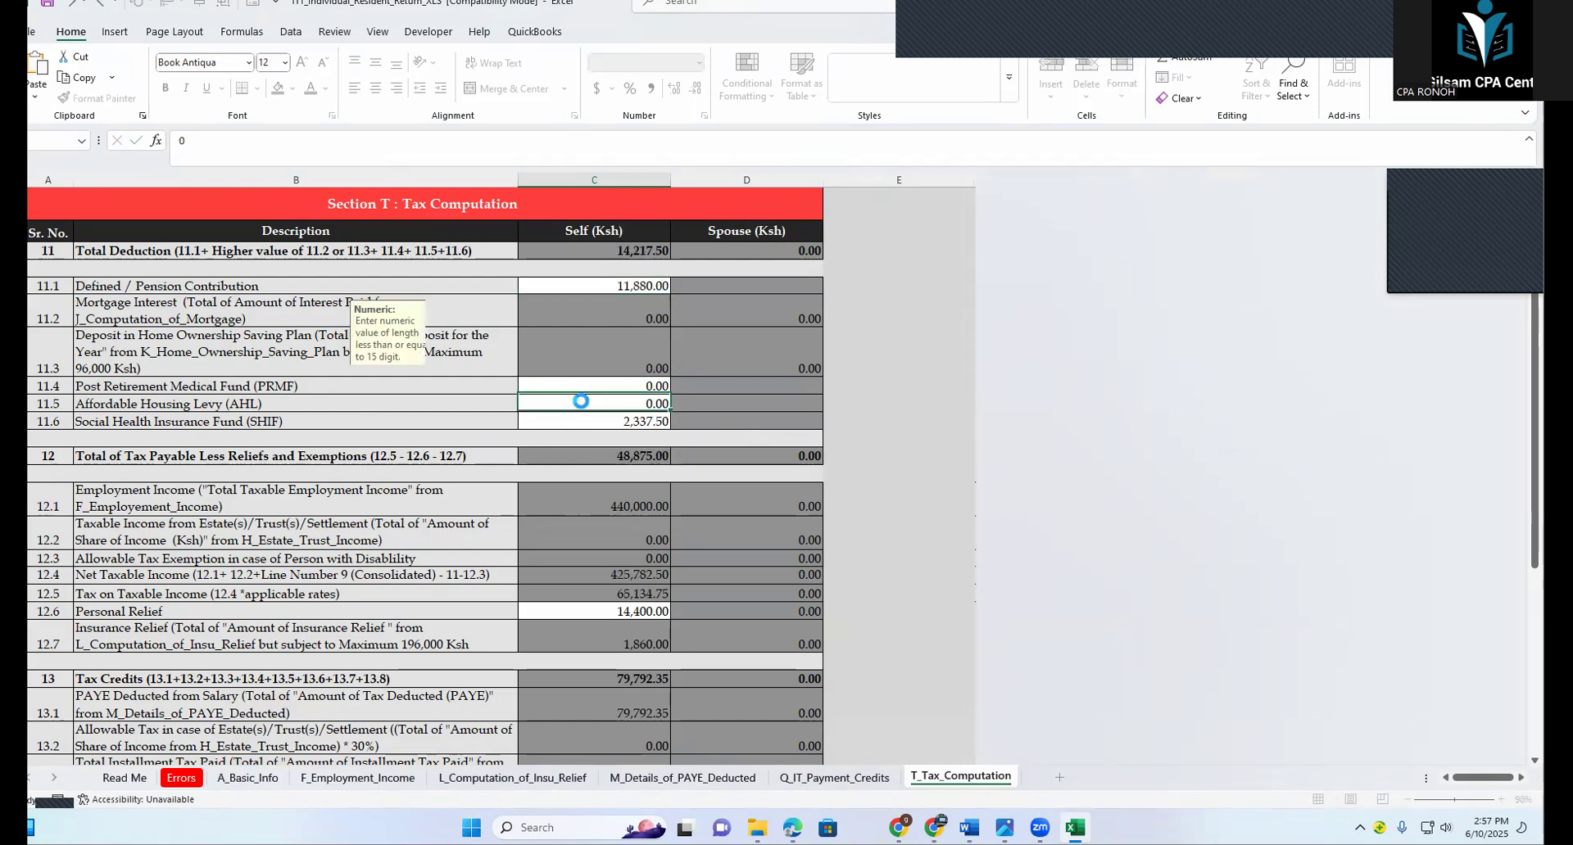
Review the withholding, vehicle and rental tax credit amounts in rows 13–14
{"action": "scroll", "coordinate": [583, 394], "scroll_direction": "down", "scroll_amount": 4}
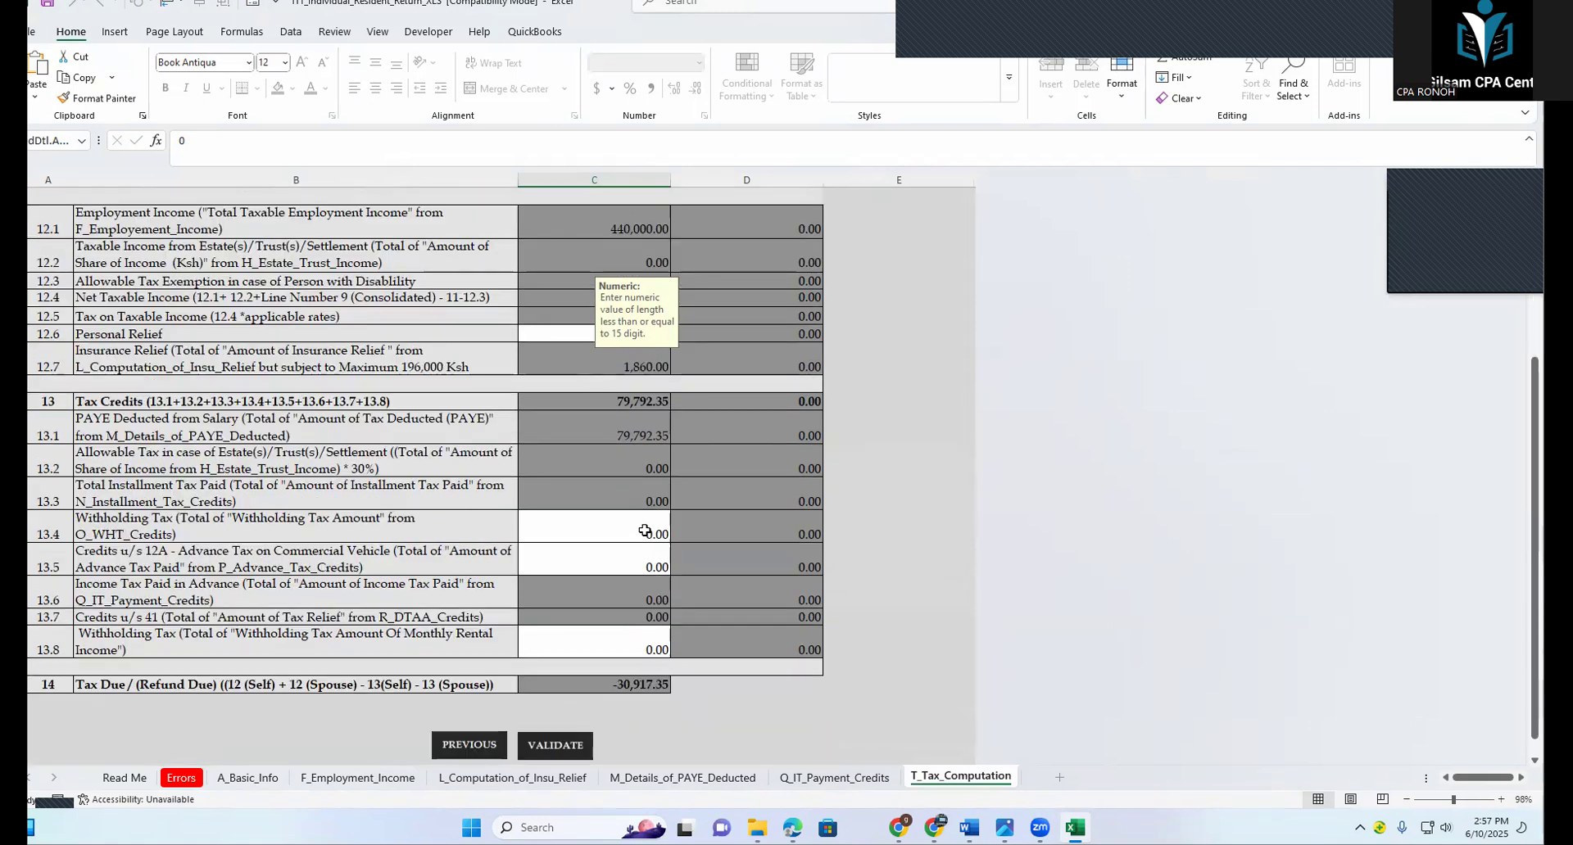
{"action": "left_click_drag", "start_coordinate": [643, 528], "coordinate": [640, 567]}
{"action": "left_click", "coordinate": [604, 642]}
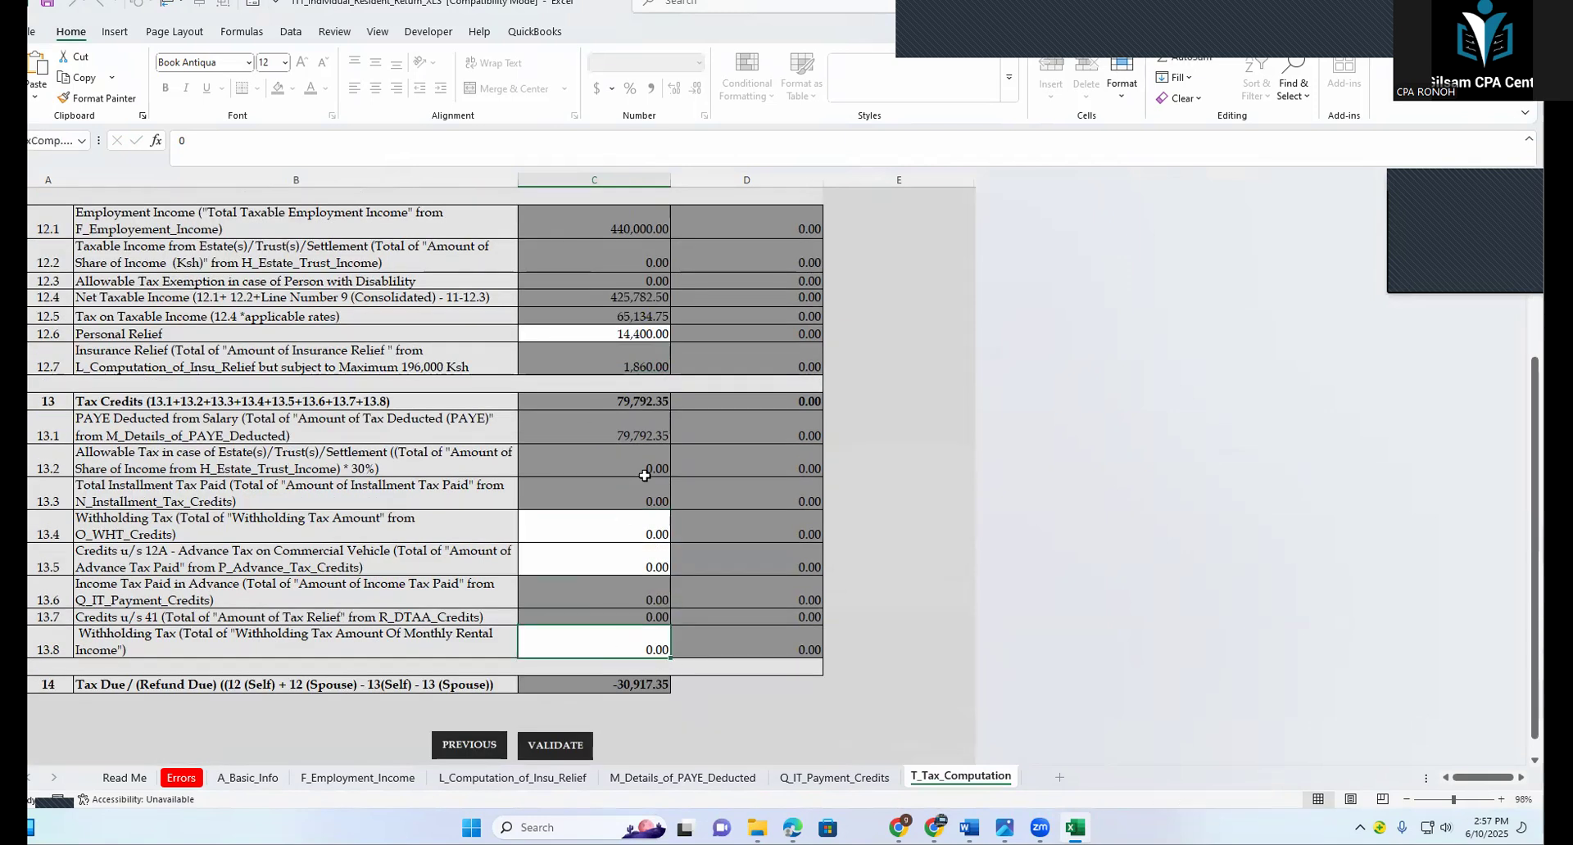
{"action": "scroll", "coordinate": [606, 457], "scroll_direction": "up", "scroll_amount": 3}
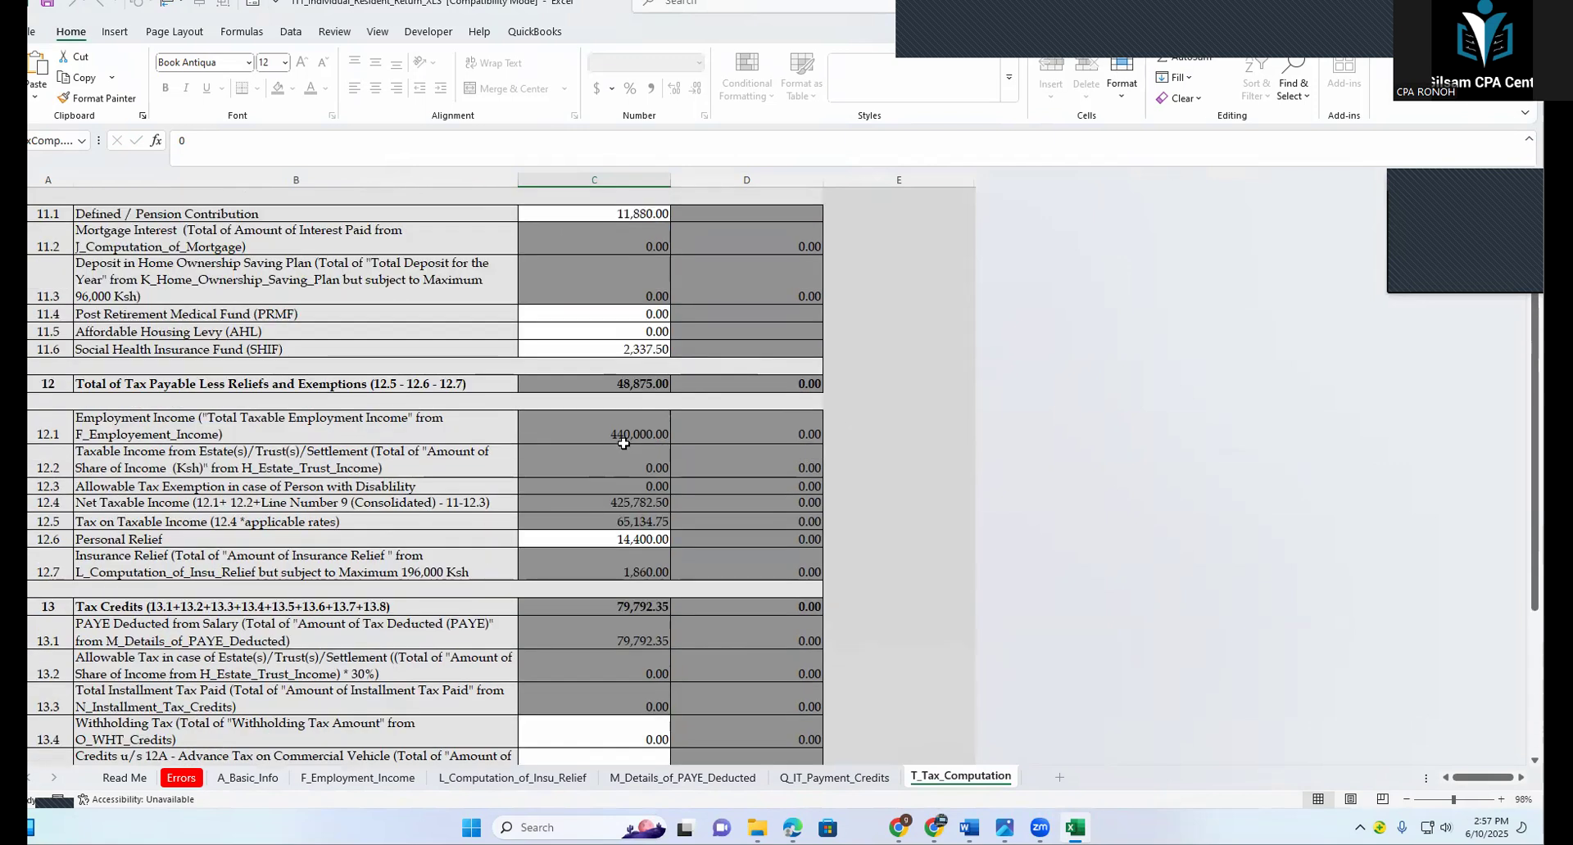
{"action": "scroll", "coordinate": [624, 435], "scroll_direction": "down", "scroll_amount": 2}
{"action": "scroll", "coordinate": [628, 431], "scroll_direction": "down", "scroll_amount": 2}
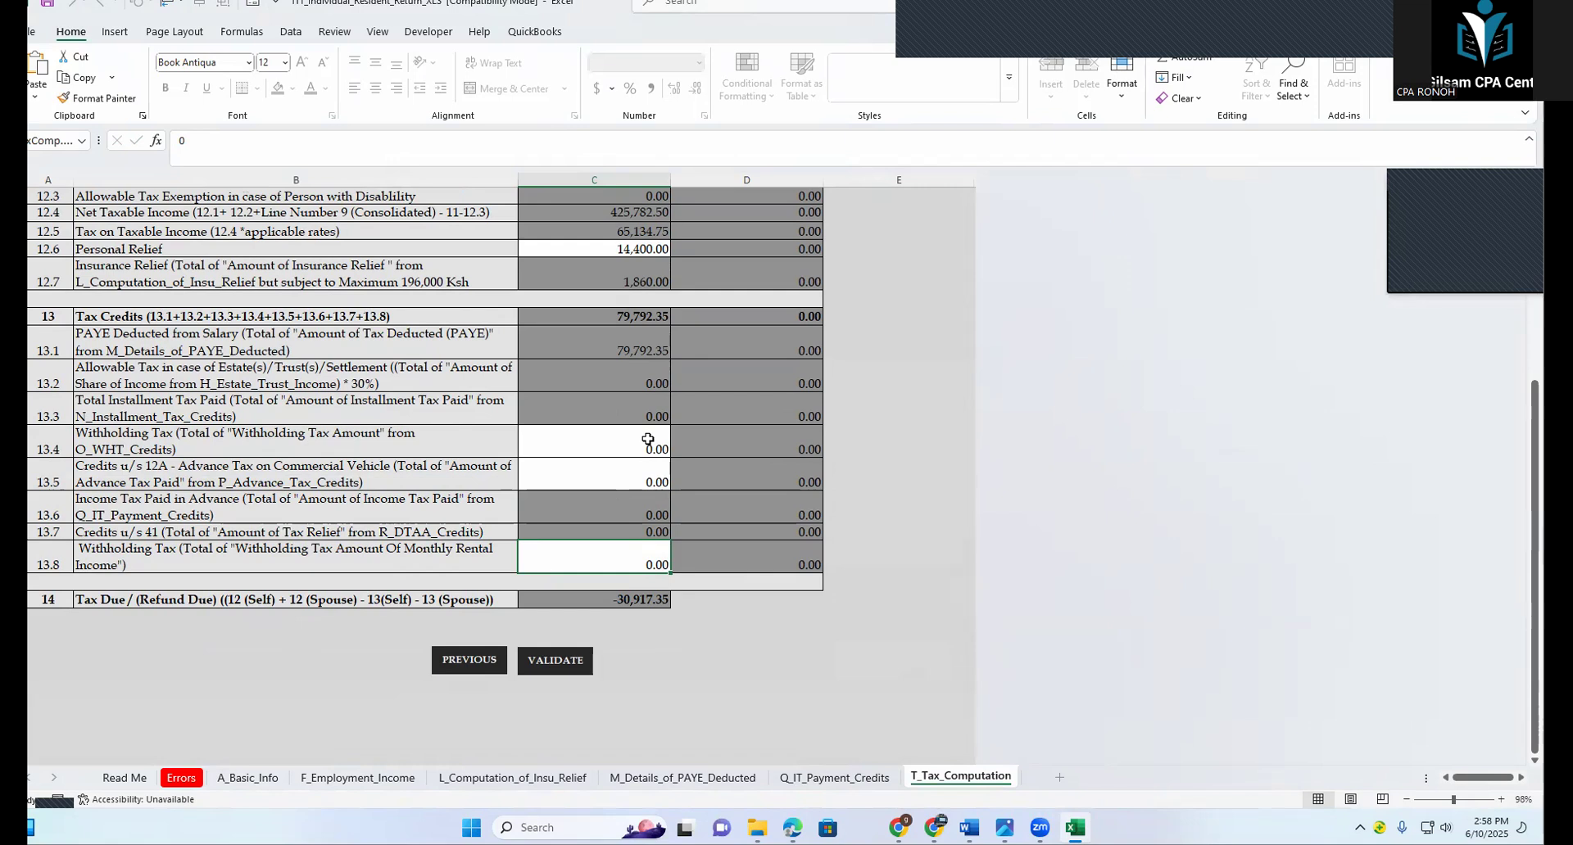
Validate the T_Tax_Computation sheet, then switch to the iTax return upload page
{"action": "left_click", "coordinate": [561, 663]}
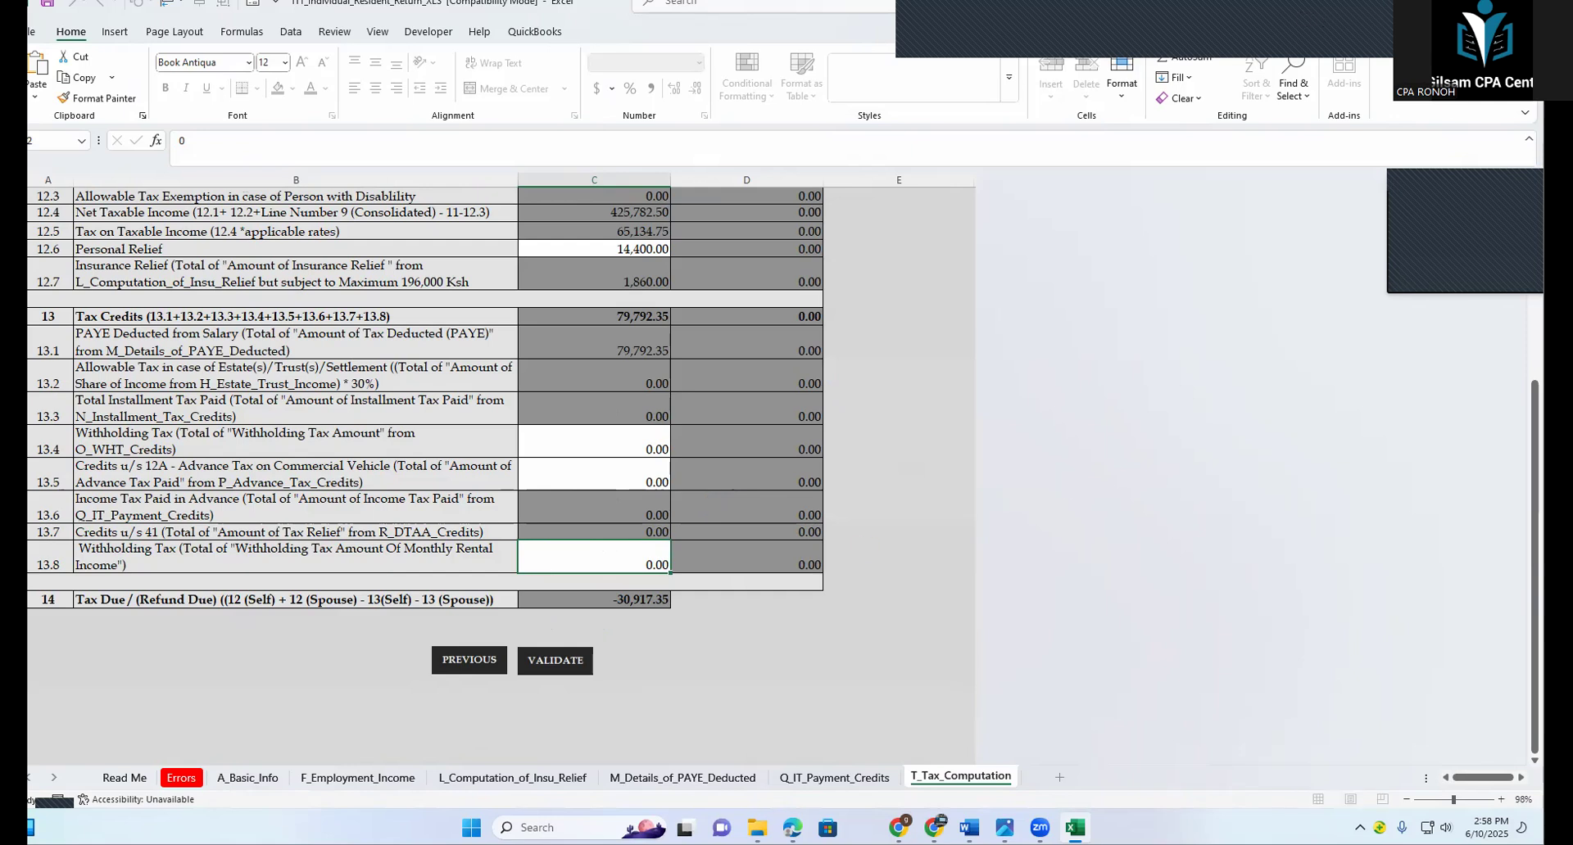
{"action": "key", "text": "alt+Tab"}
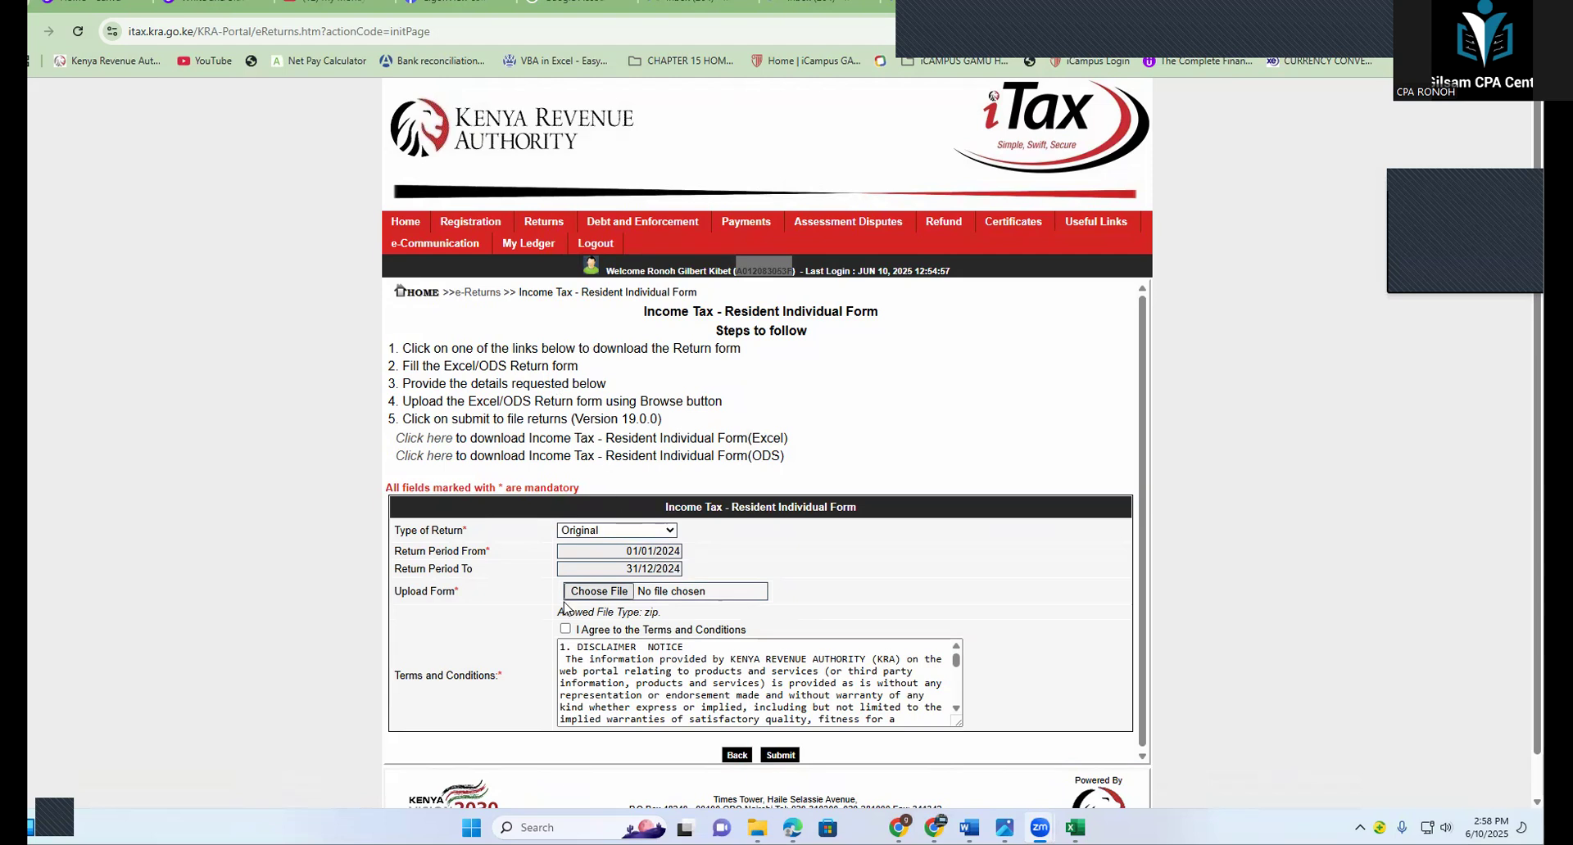
Browse Documents for a return file but cancel, then show the Returns menu options
{"action": "left_click", "coordinate": [594, 592]}
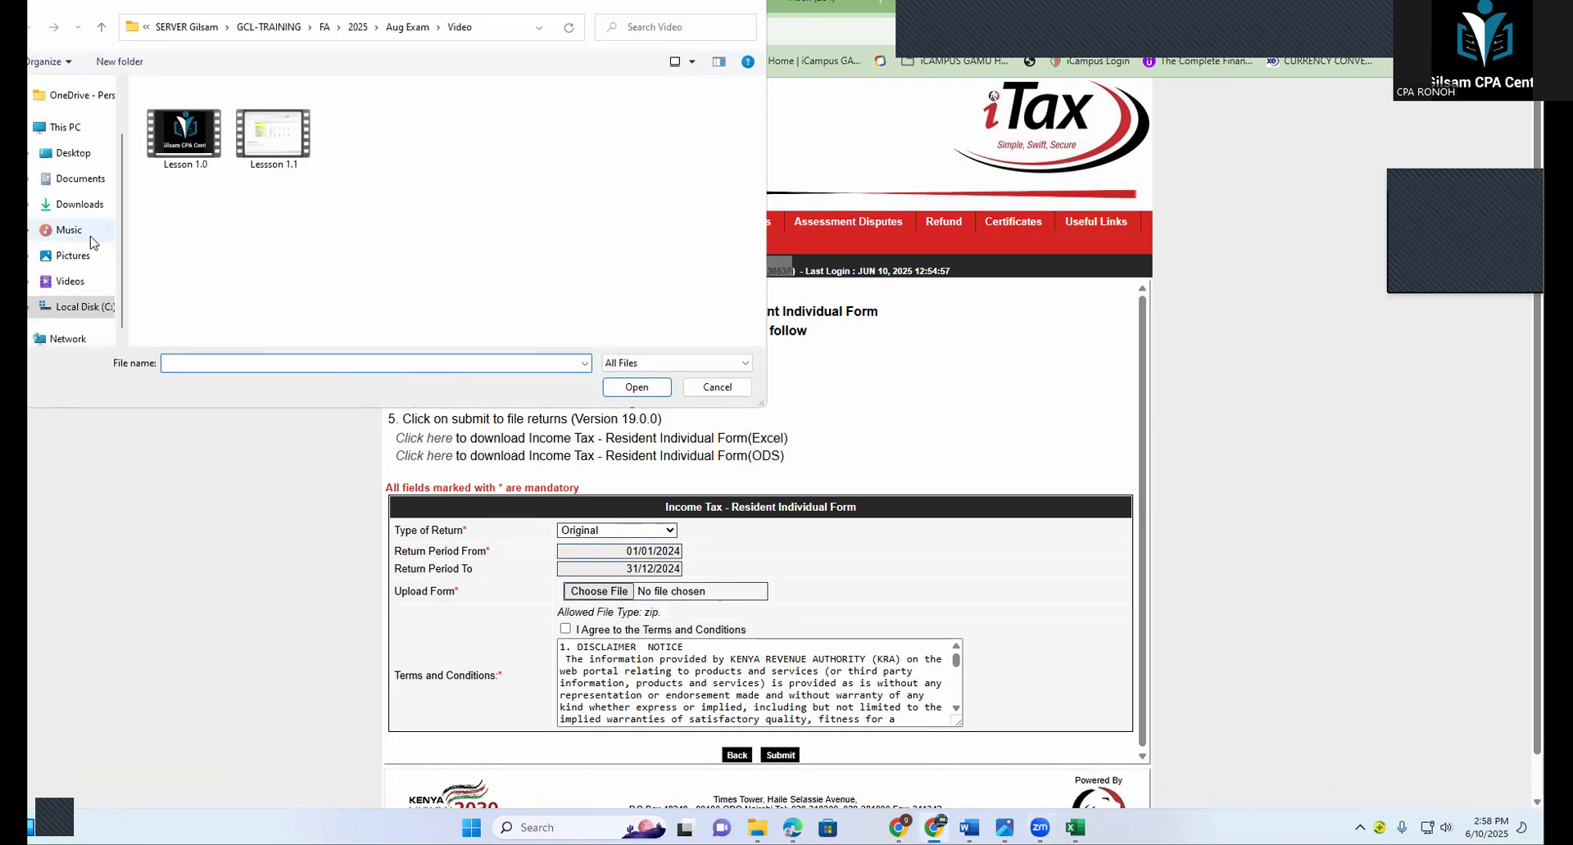
{"action": "left_click", "coordinate": [75, 187]}
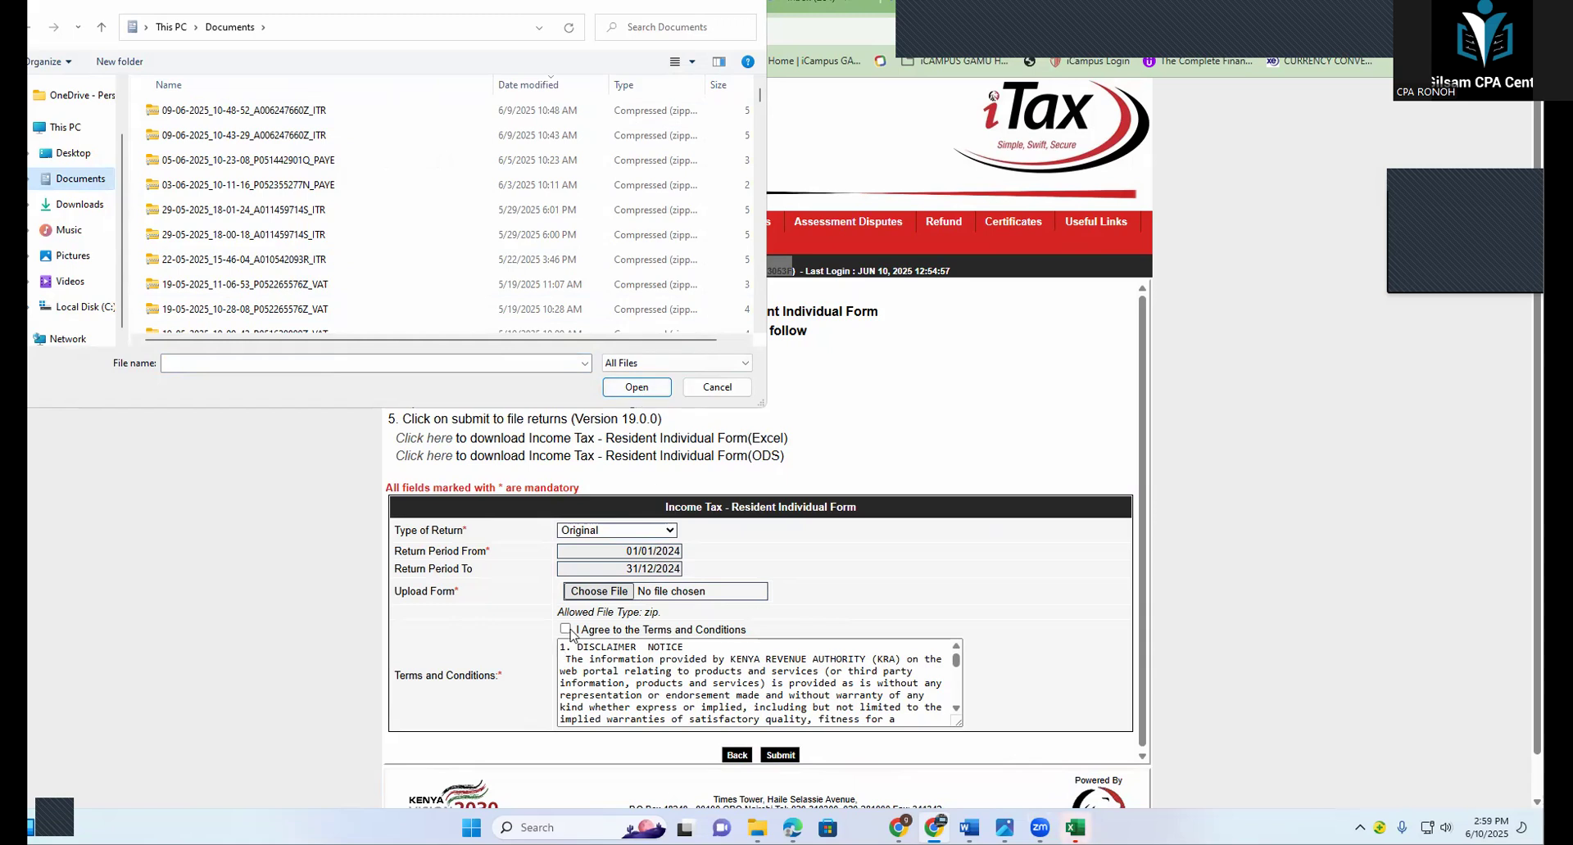
{"action": "left_click", "coordinate": [717, 387]}
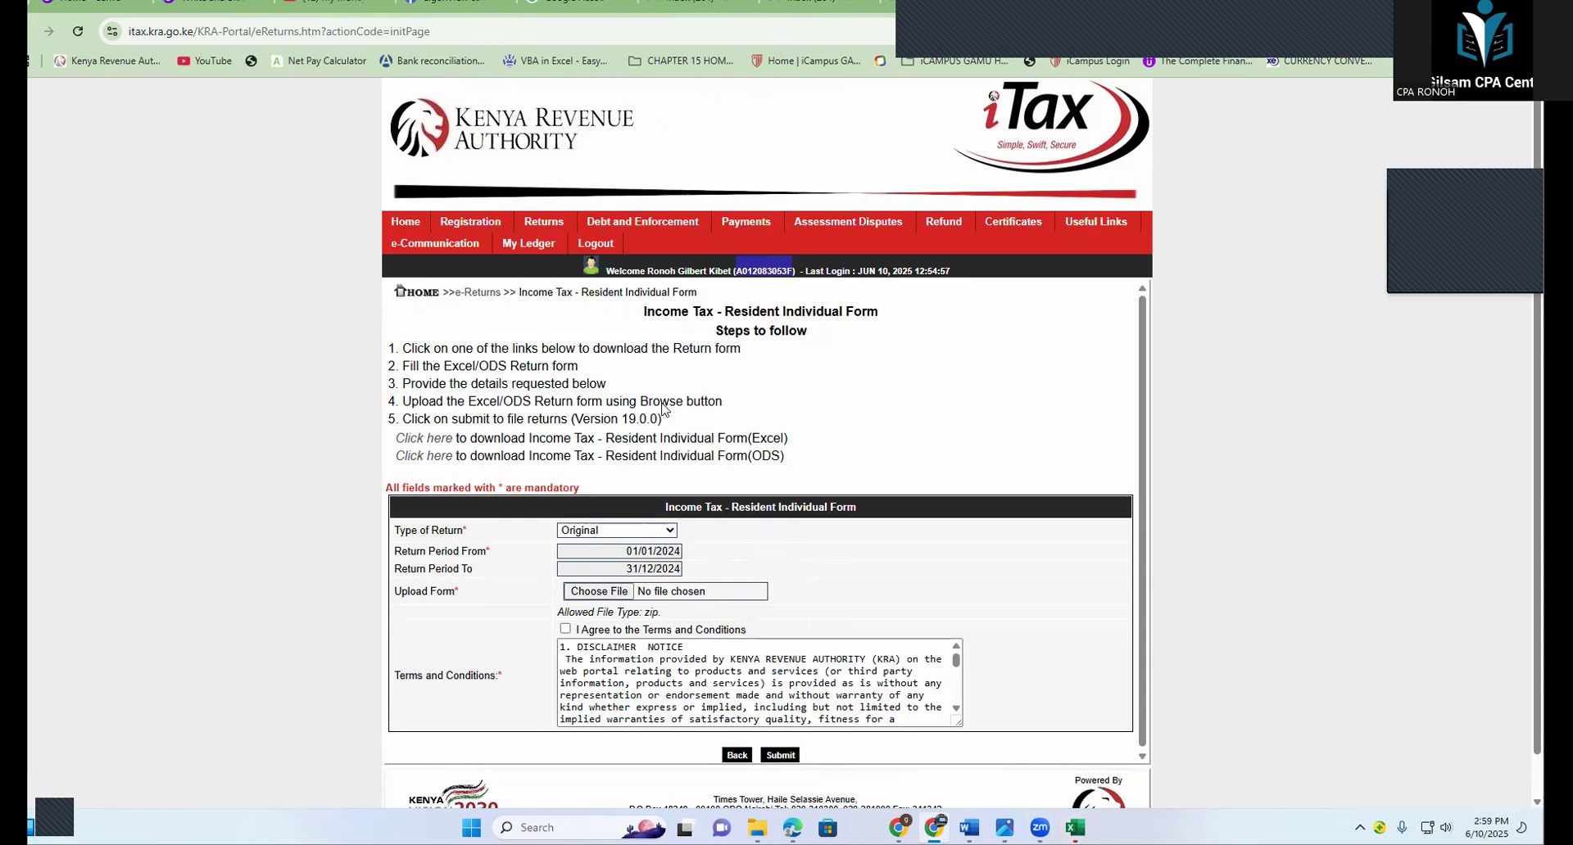
{"action": "mouse_move", "coordinate": [537, 223]}
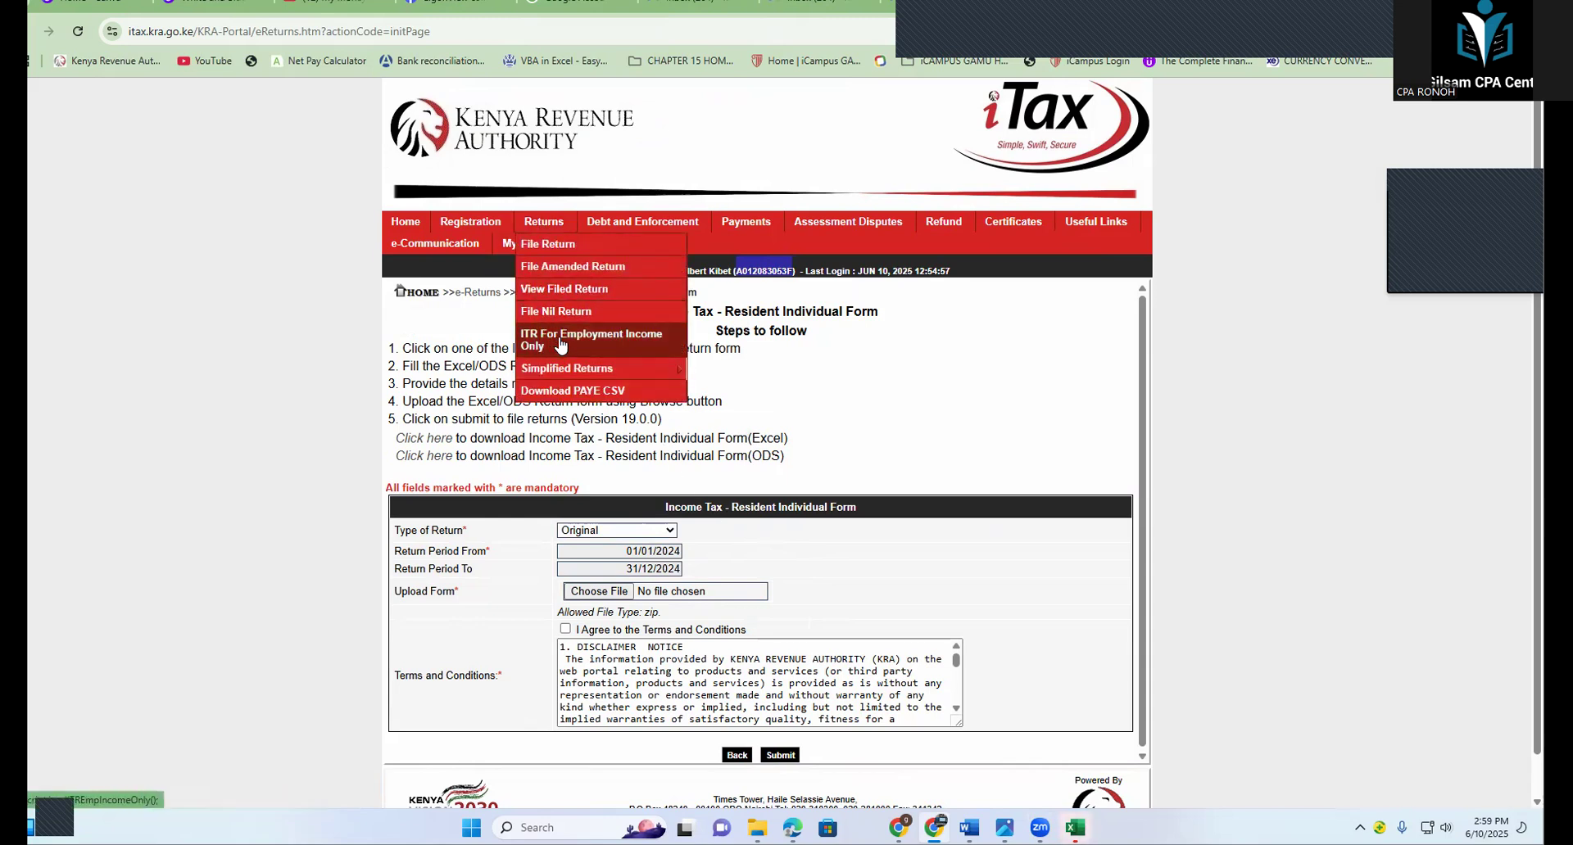
Start the ITR For Employment Income Only from 01/01/2024, answering Yes to employment income
{"action": "left_click", "coordinate": [560, 344]}
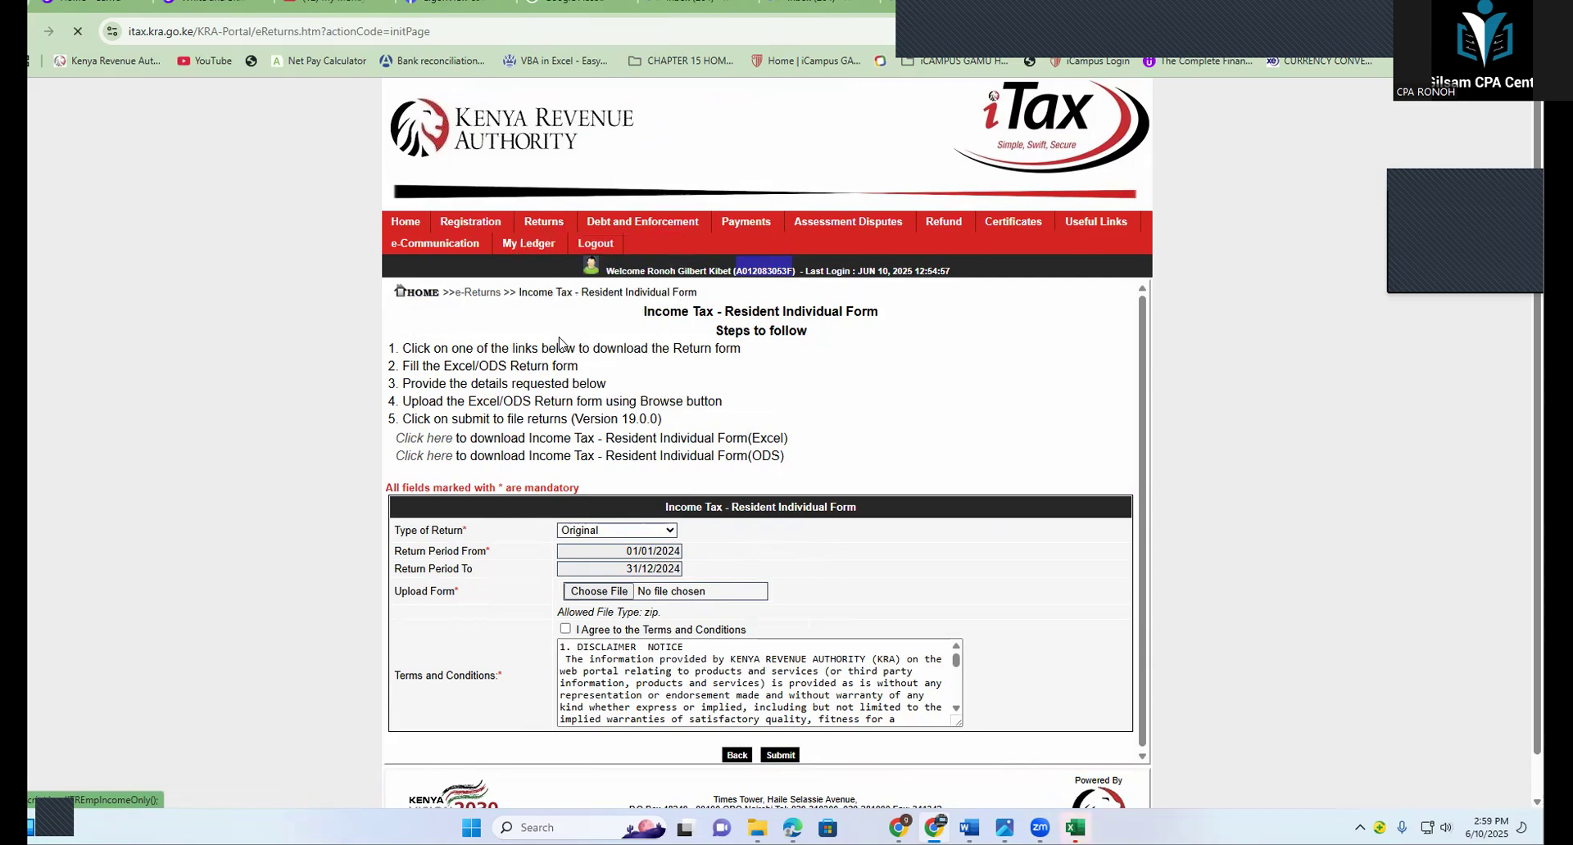
{"action": "left_click", "coordinate": [935, 416]}
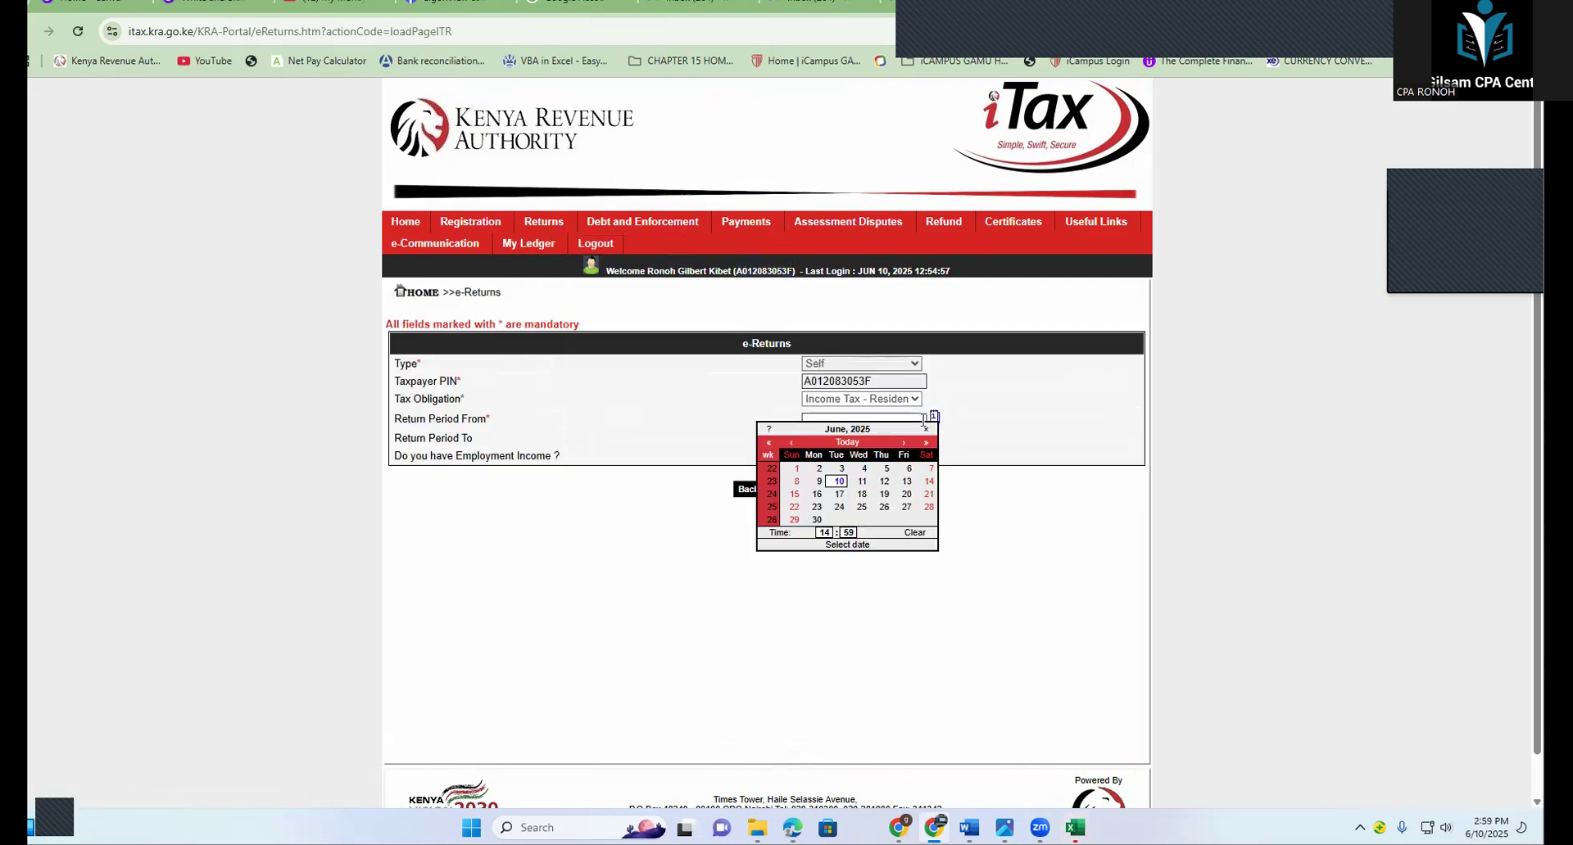
{"action": "left_click", "coordinate": [770, 443]}
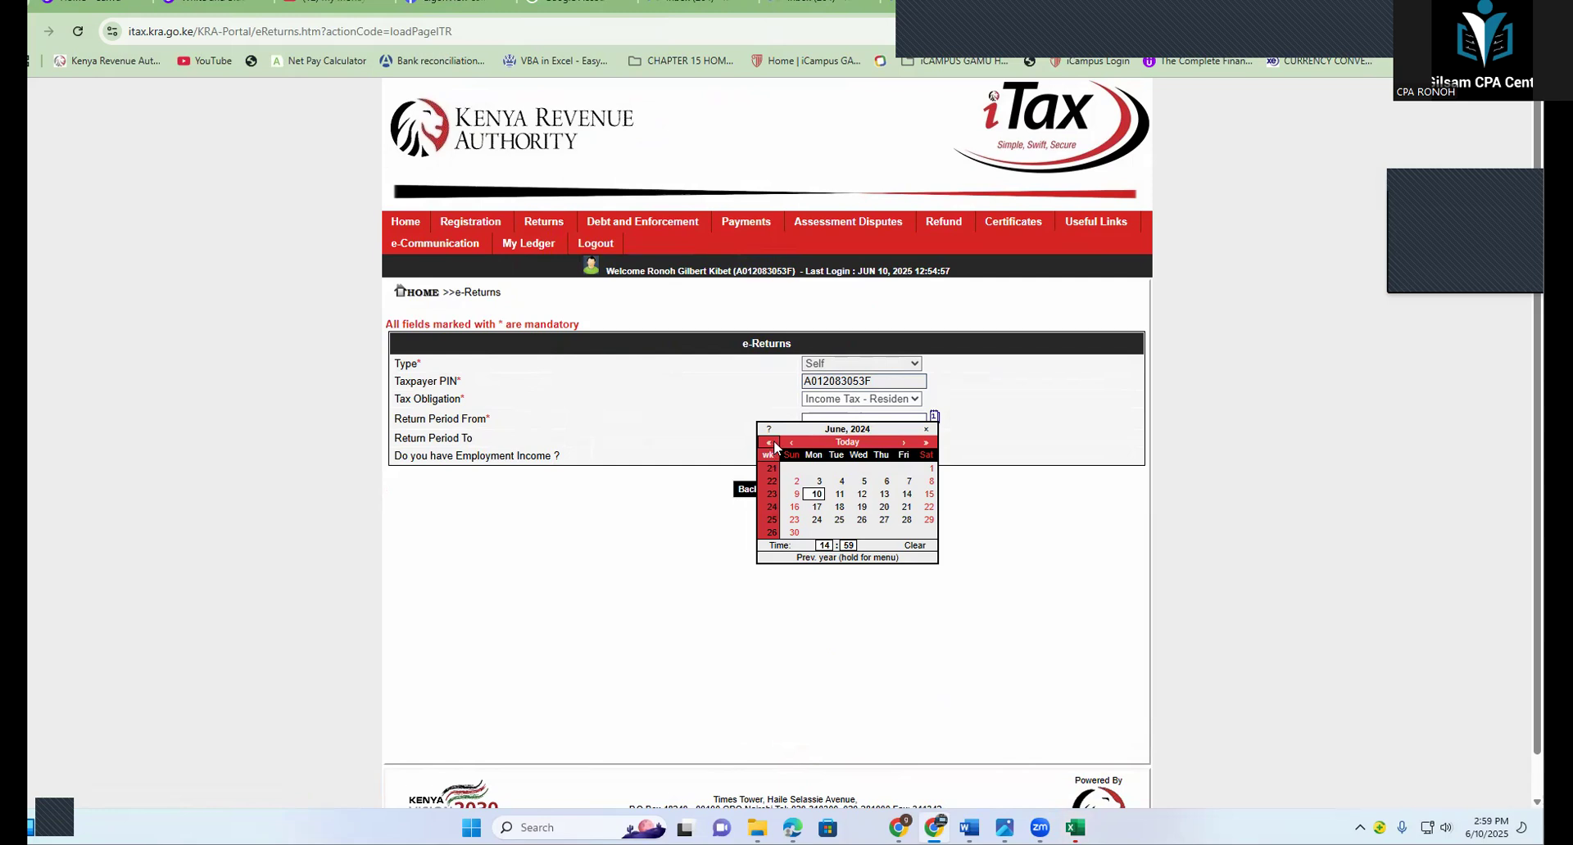
{"action": "left_click", "coordinate": [788, 442]}
{"action": "left_click", "coordinate": [788, 442]}
{"action": "left_click", "coordinate": [788, 443]}
{"action": "left_click", "coordinate": [788, 442]}
{"action": "left_click", "coordinate": [788, 442]}
{"action": "left_click", "coordinate": [815, 467]}
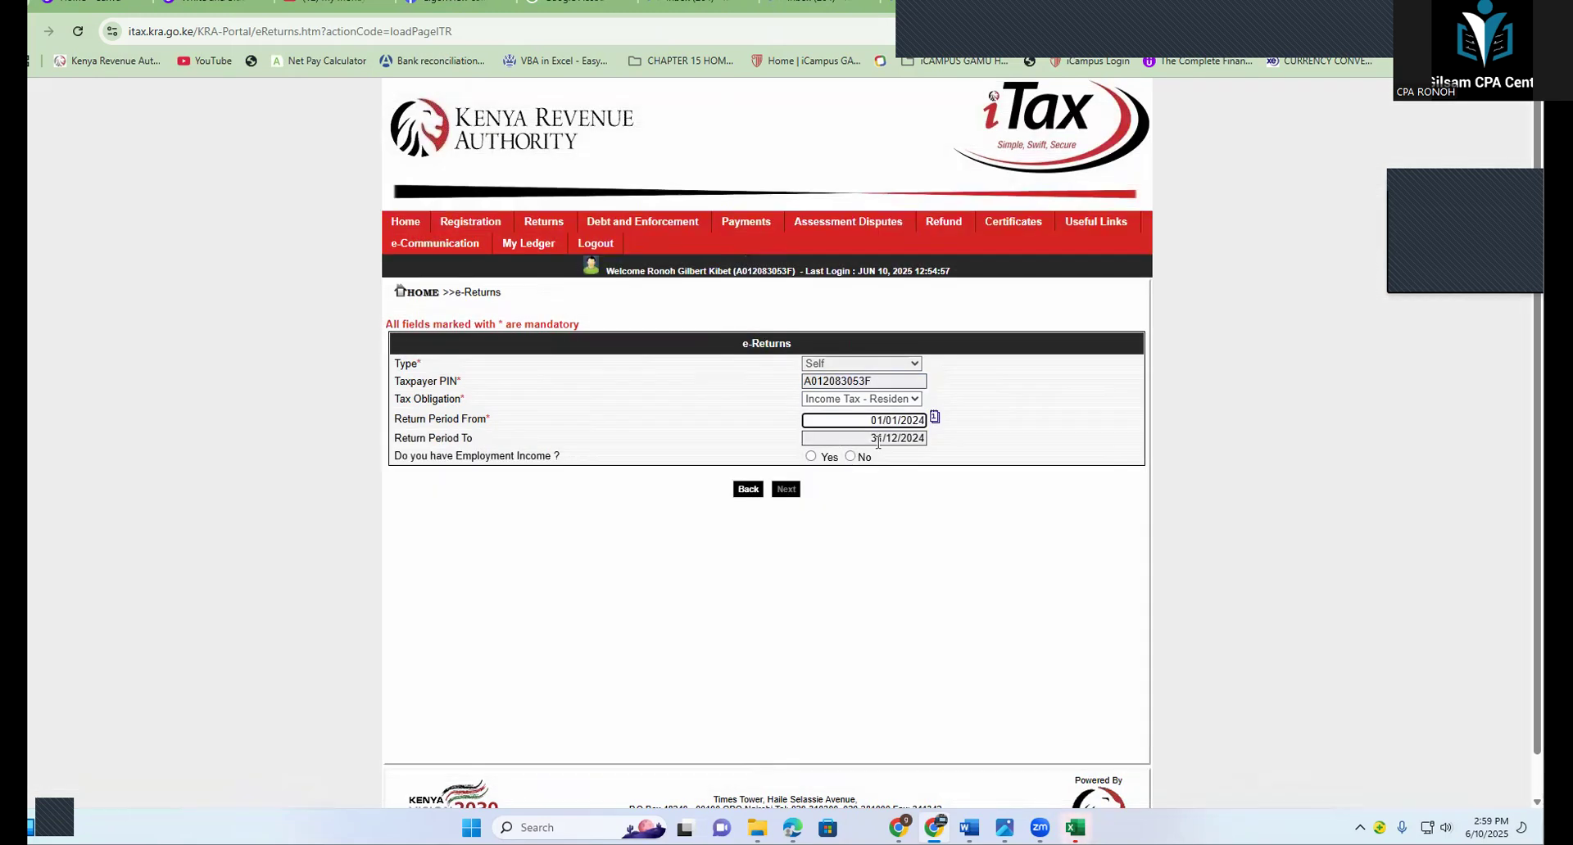
{"action": "left_click", "coordinate": [811, 457]}
{"action": "left_click", "coordinate": [786, 489]}
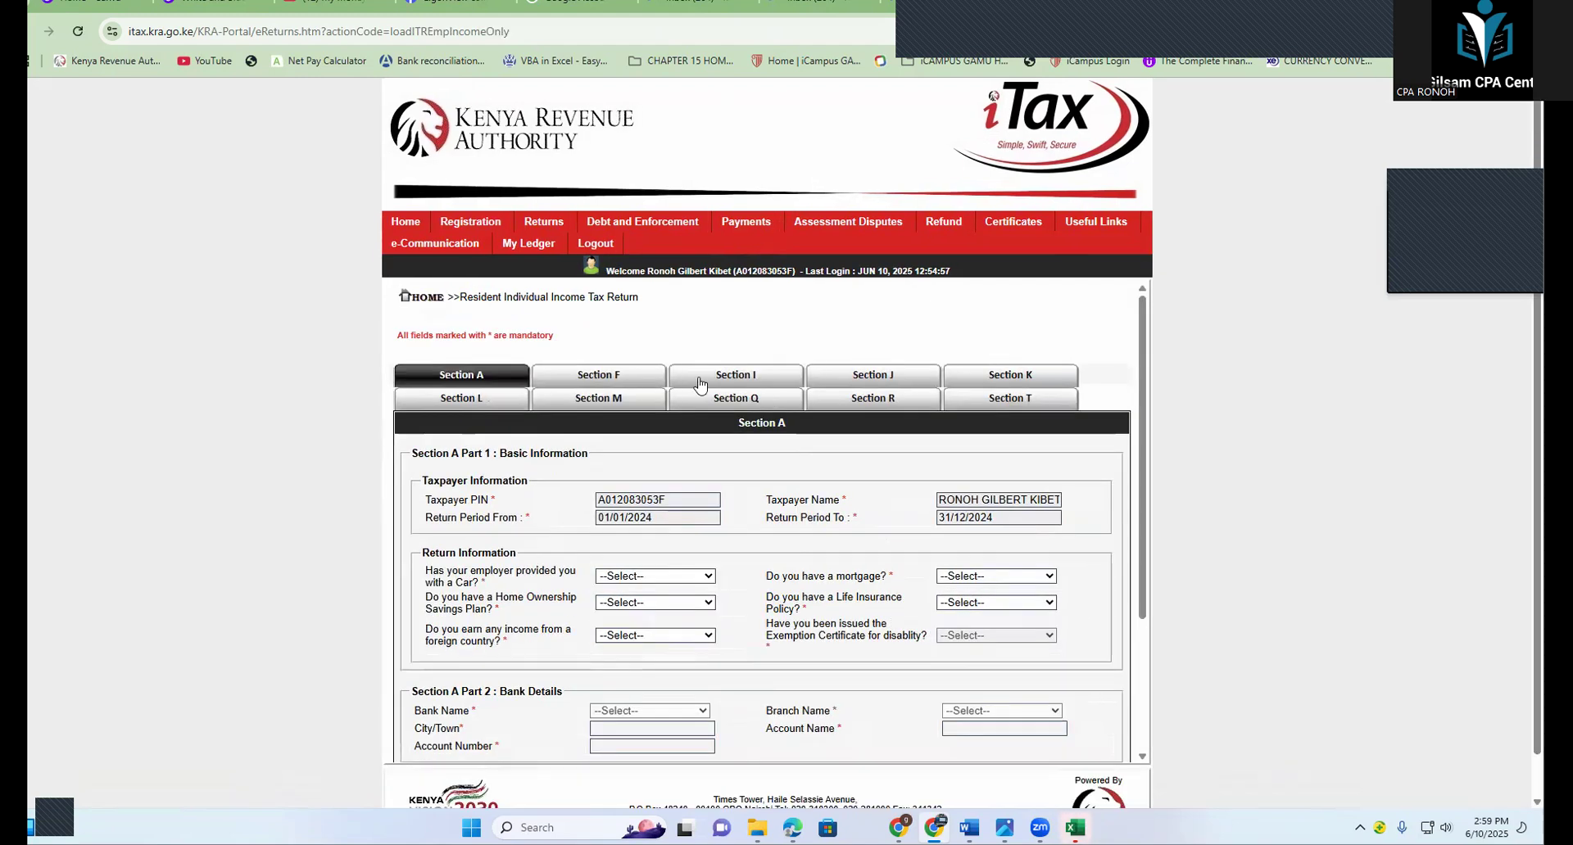
Open Section F to review the pre-filled employment income of 388,177.00
{"action": "scroll", "coordinate": [669, 468], "scroll_direction": "down", "scroll_amount": 1}
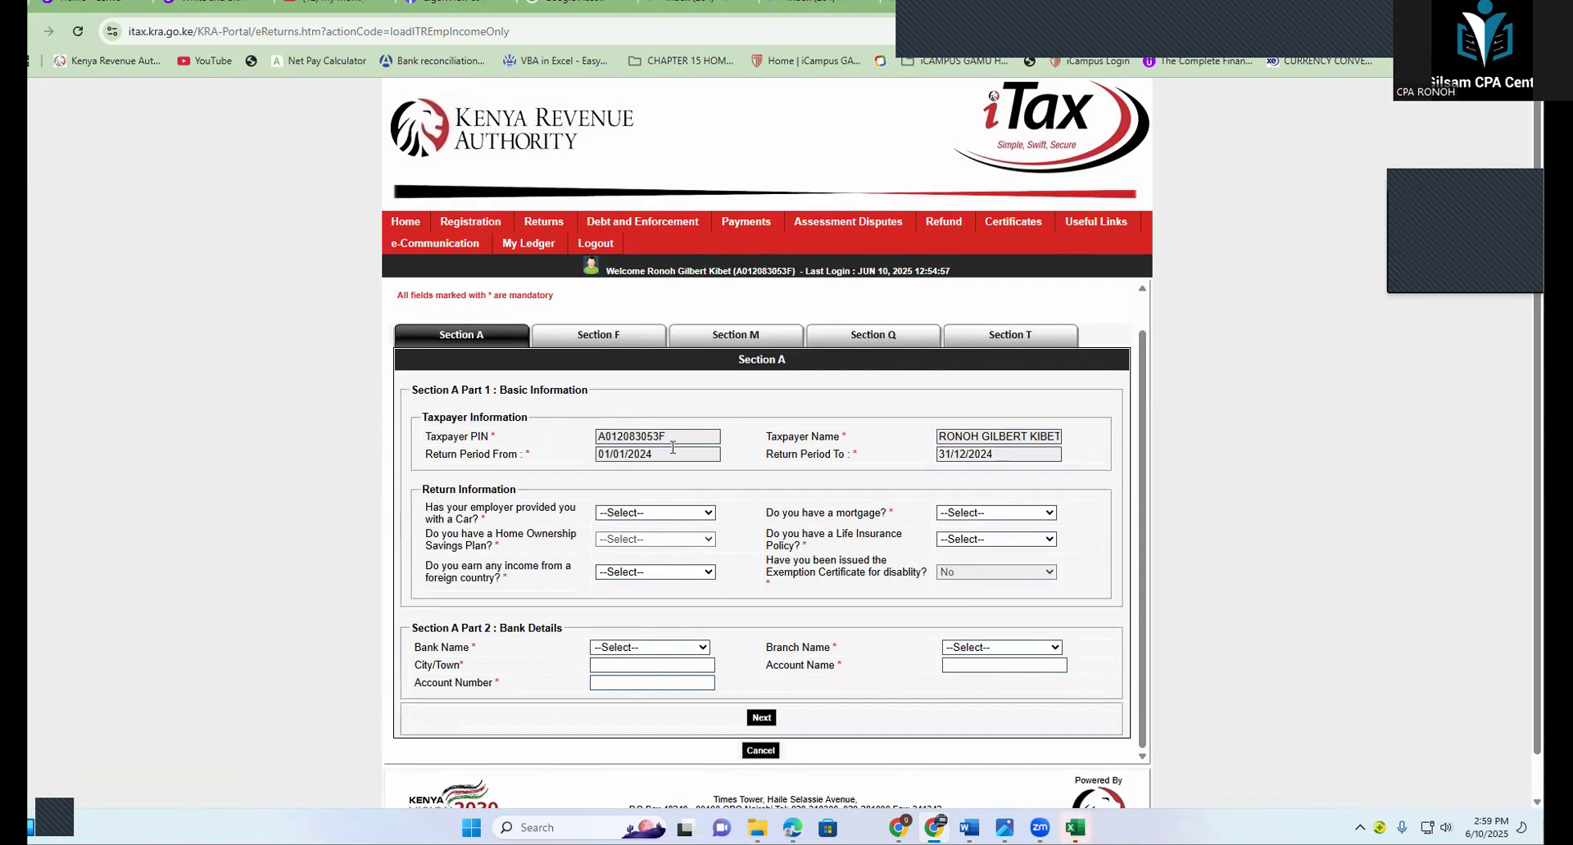
{"action": "left_click", "coordinate": [598, 337]}
{"action": "scroll", "coordinate": [705, 598], "scroll_direction": "down", "scroll_amount": 1}
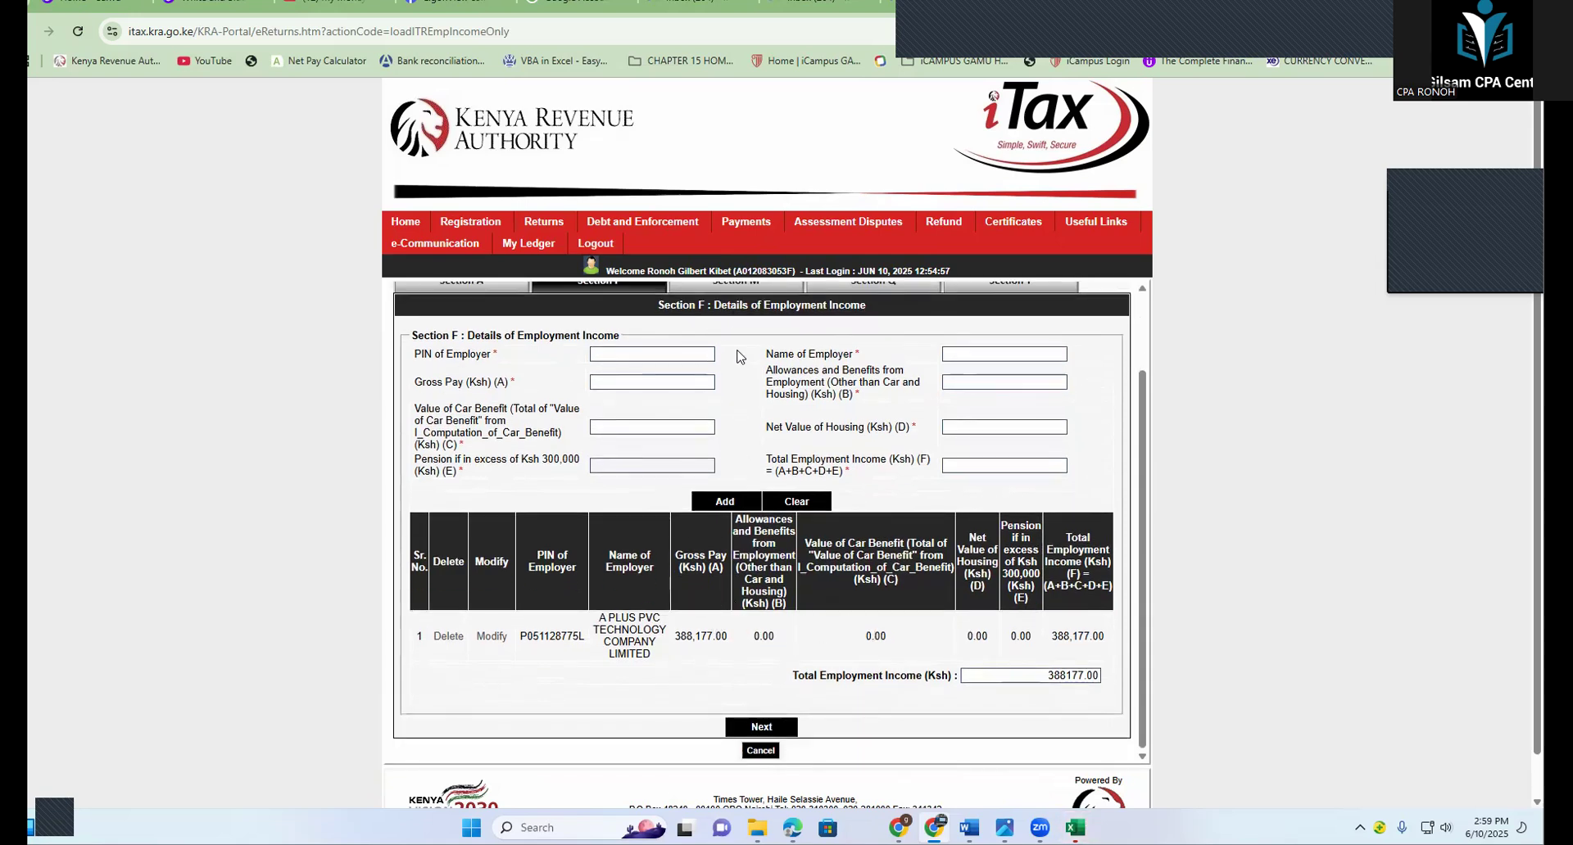
{"action": "scroll", "coordinate": [740, 361], "scroll_direction": "up", "scroll_amount": 2}
Step through Sections M and Q to Section T and highlight the tax due figure
{"action": "left_click", "coordinate": [750, 380]}
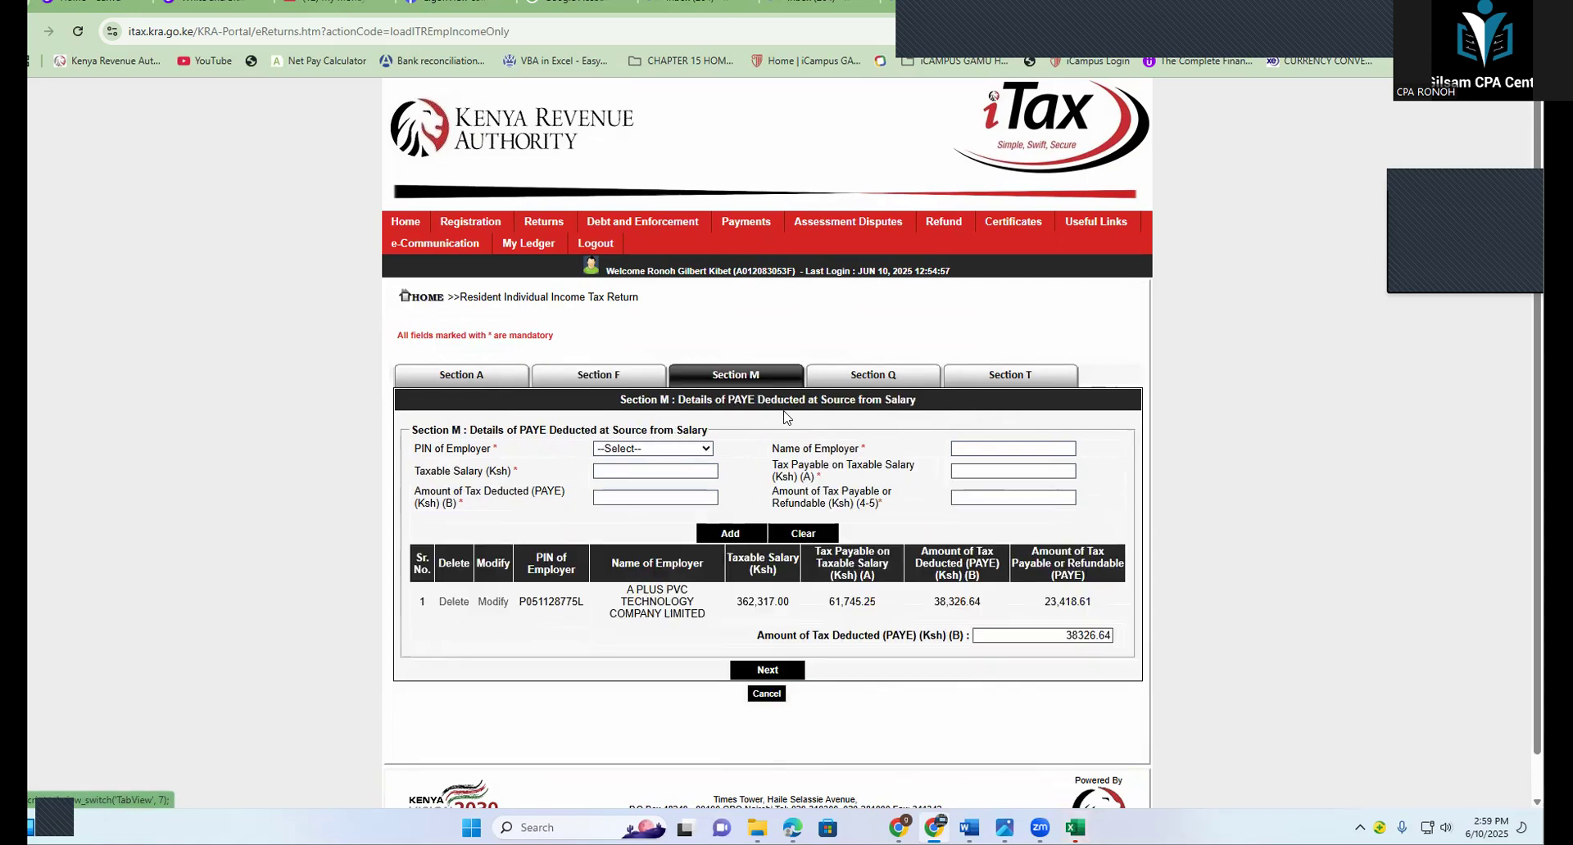
{"action": "left_click", "coordinate": [876, 378]}
{"action": "left_click", "coordinate": [990, 379]}
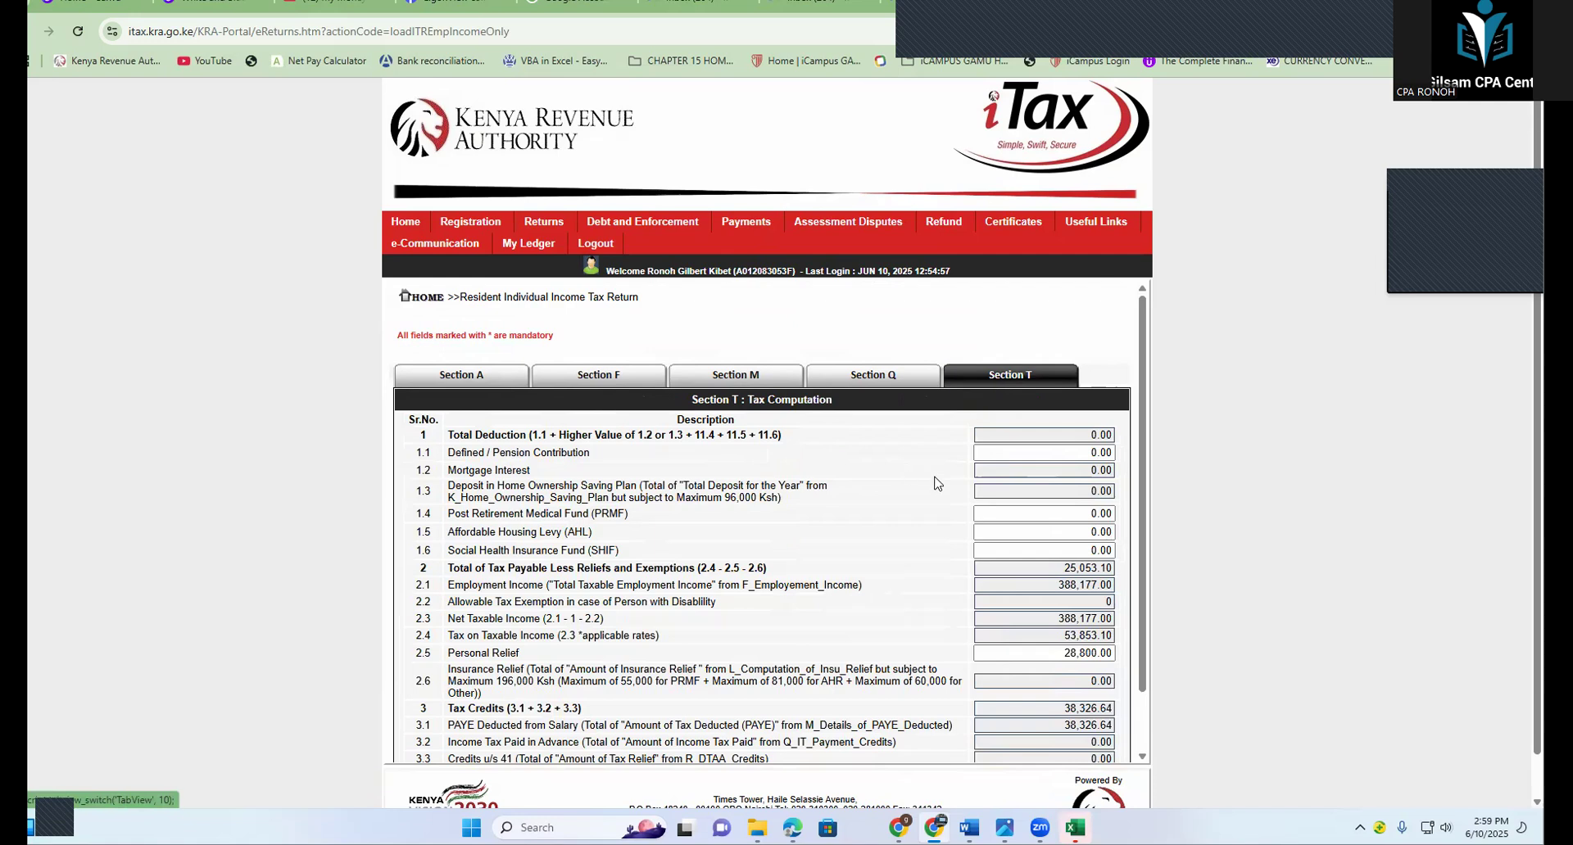
{"action": "scroll", "coordinate": [1086, 606], "scroll_direction": "down", "scroll_amount": 3}
{"action": "left_click_drag", "start_coordinate": [1064, 664], "coordinate": [1098, 664]}
Check the pension, SHIF and post-retirement medical deduction fields, then revisit Section A and Section T
{"action": "left_click", "coordinate": [1078, 341]}
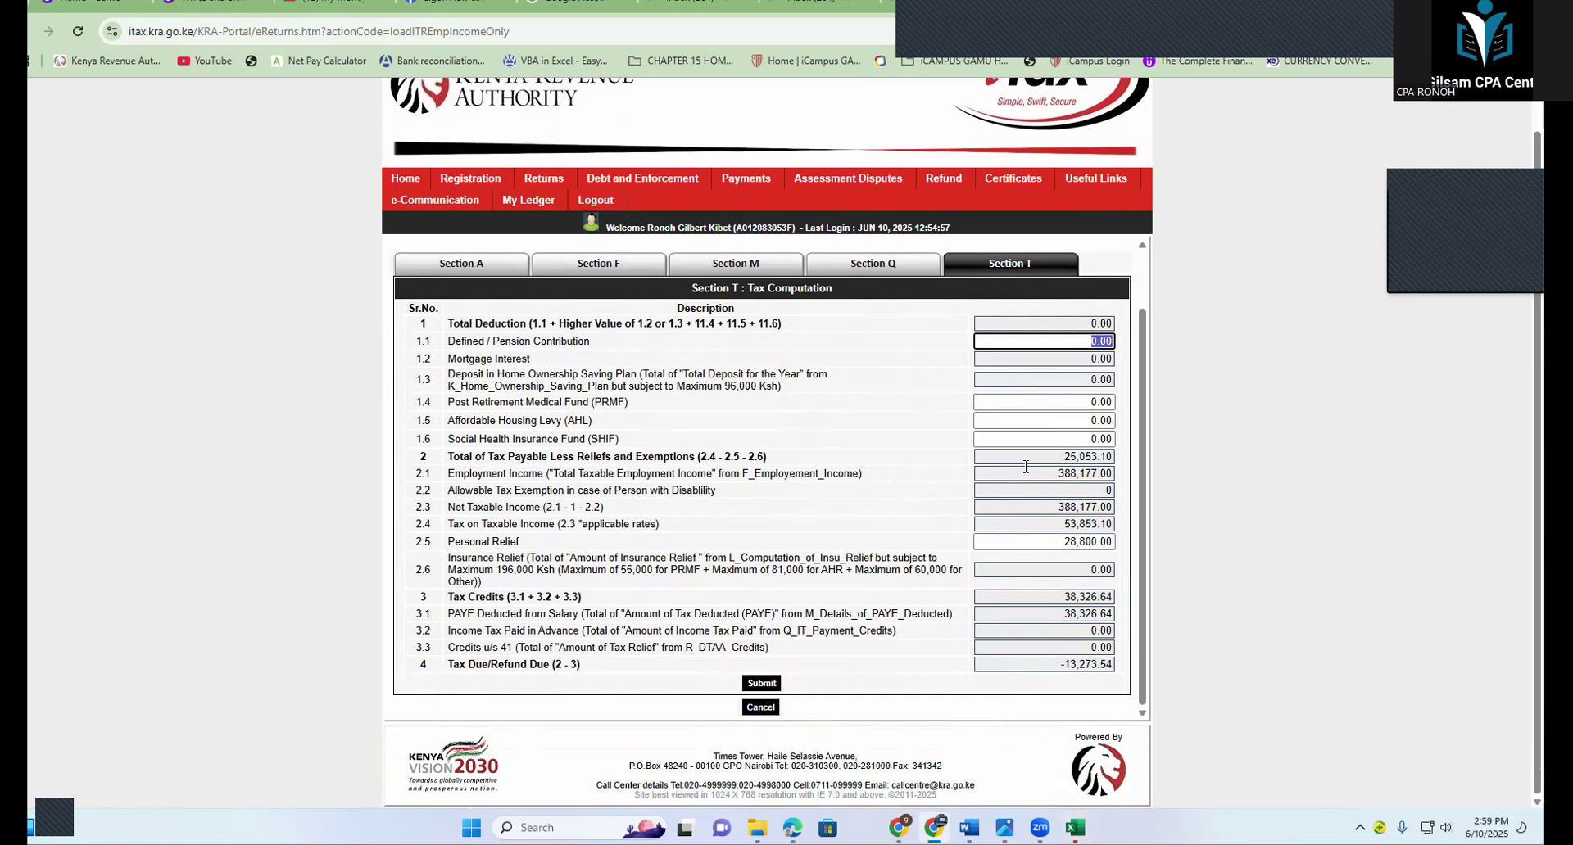
{"action": "left_click", "coordinate": [1069, 437]}
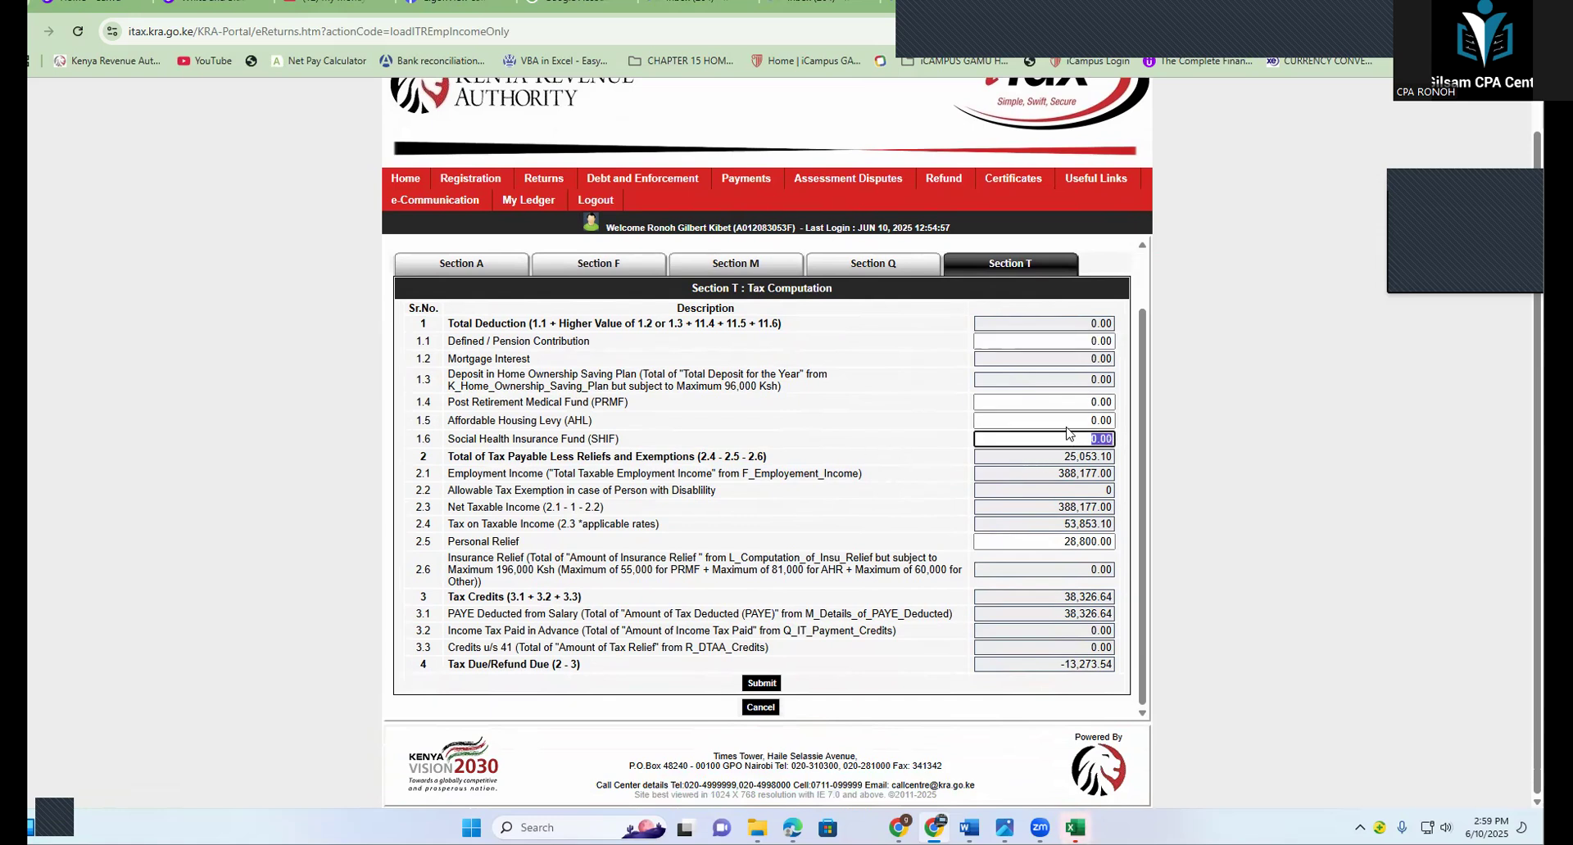
{"action": "left_click", "coordinate": [1064, 402]}
{"action": "left_click", "coordinate": [1078, 339]}
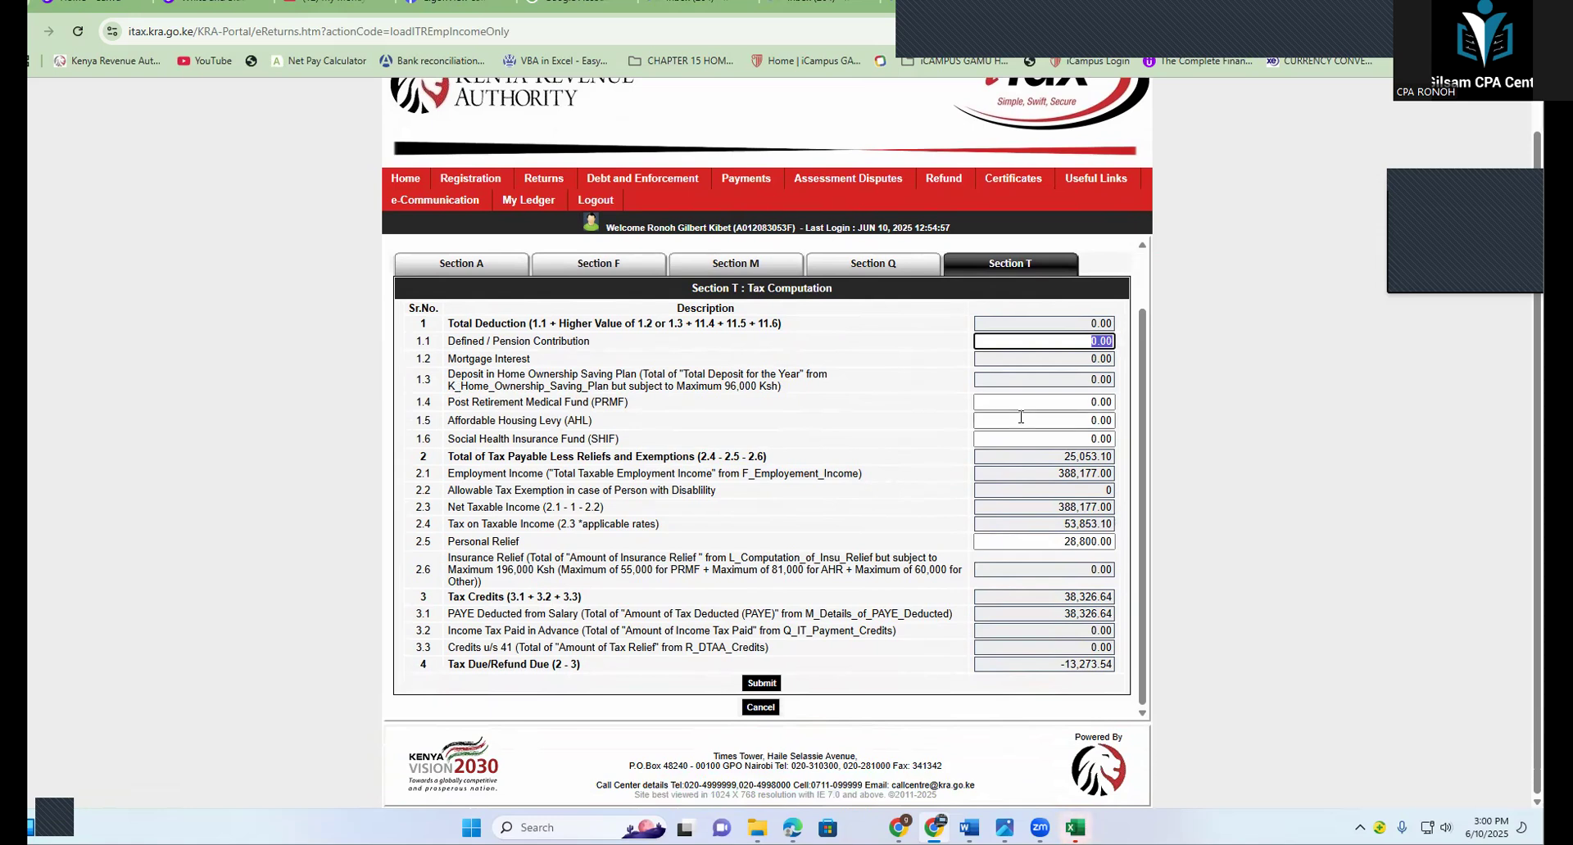
{"action": "left_click", "coordinate": [461, 263]}
{"action": "left_click", "coordinate": [1003, 294]}
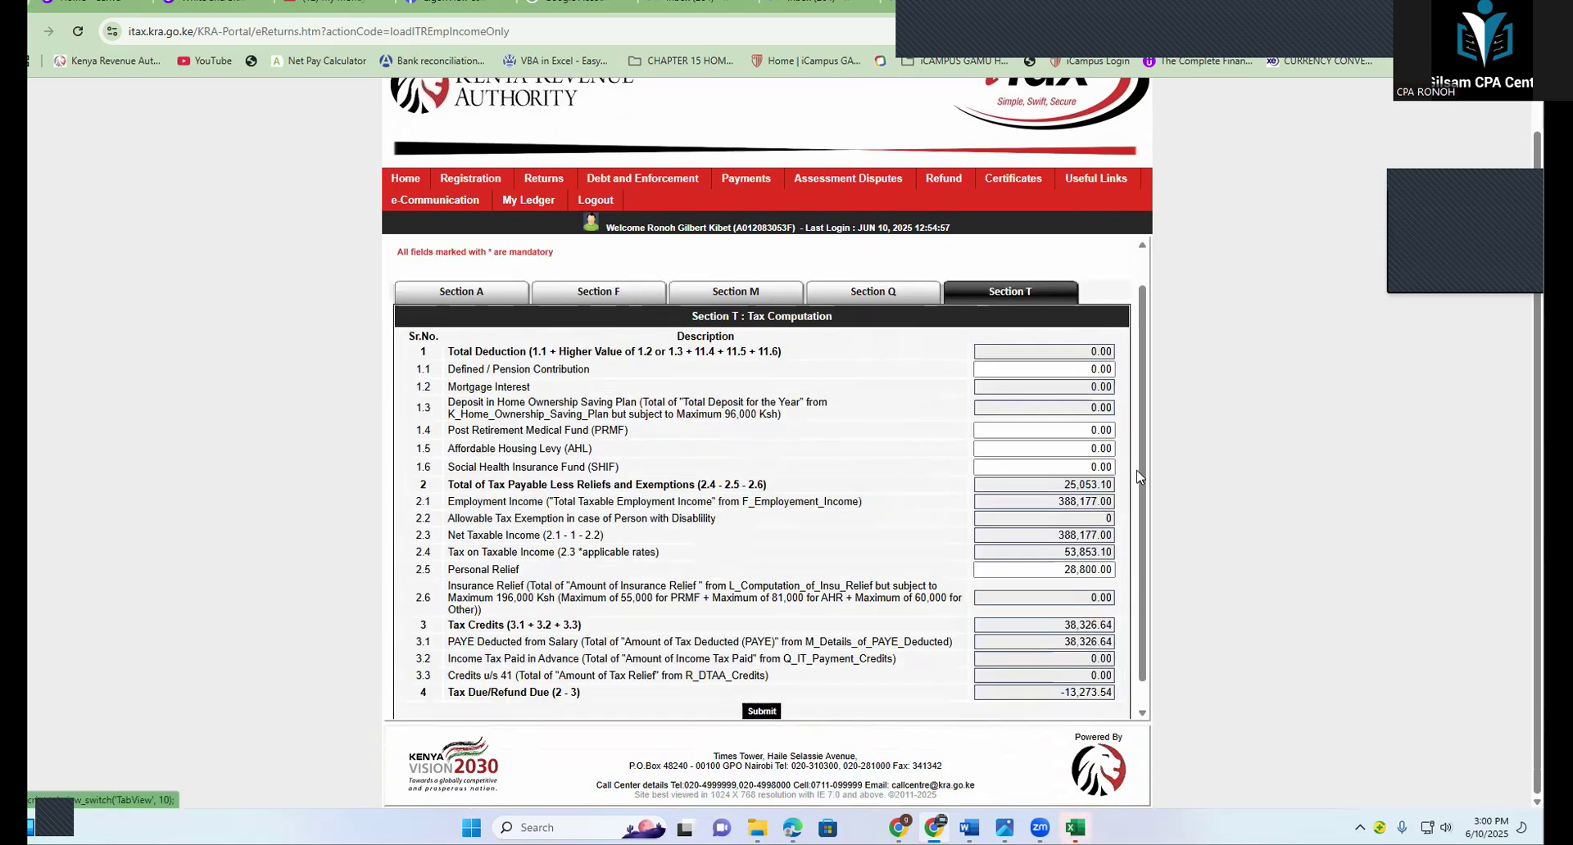